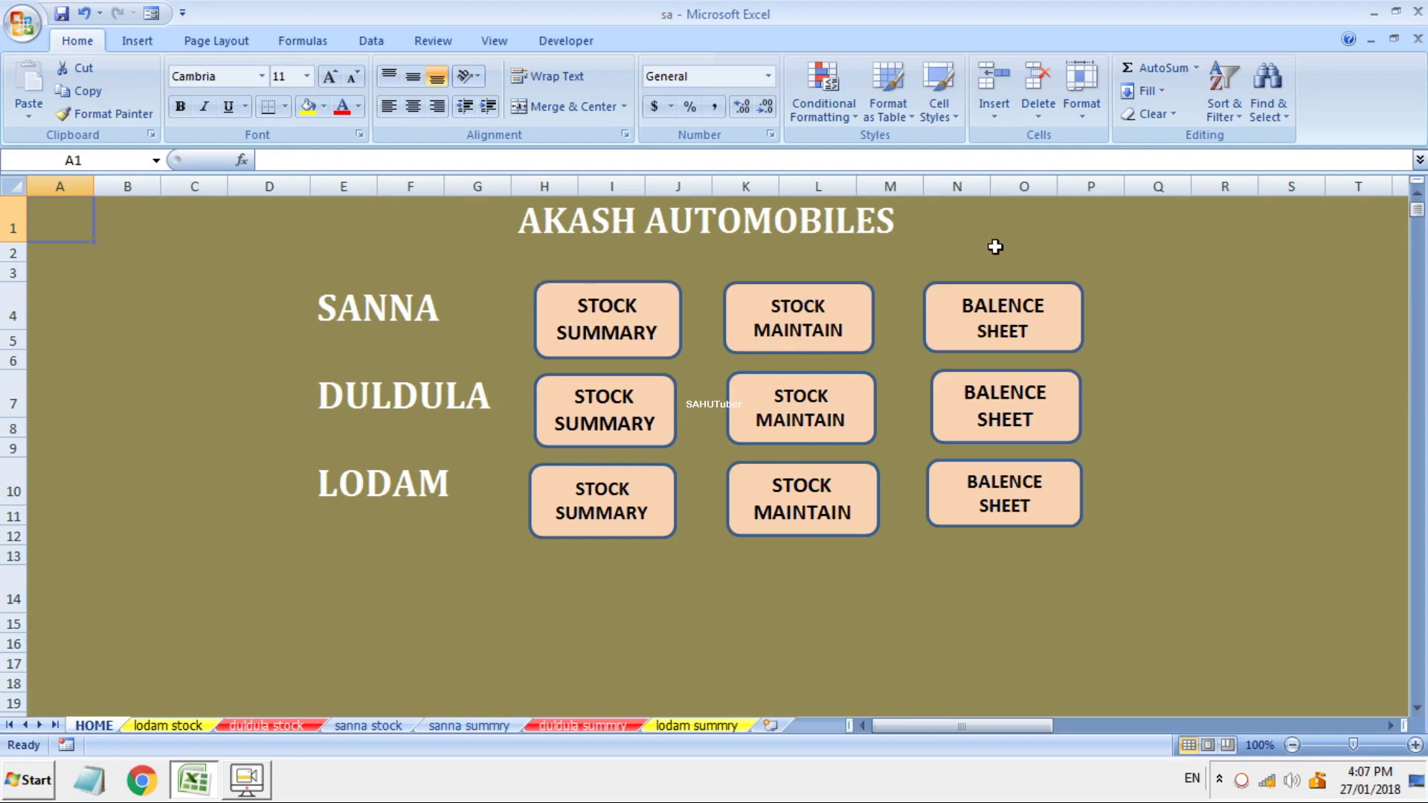
# Test Sanna's STOCK SUMMARY and STOCK MAINTAIN links on HOME, returning to HOME each time.
pyautogui.click(123, 271)
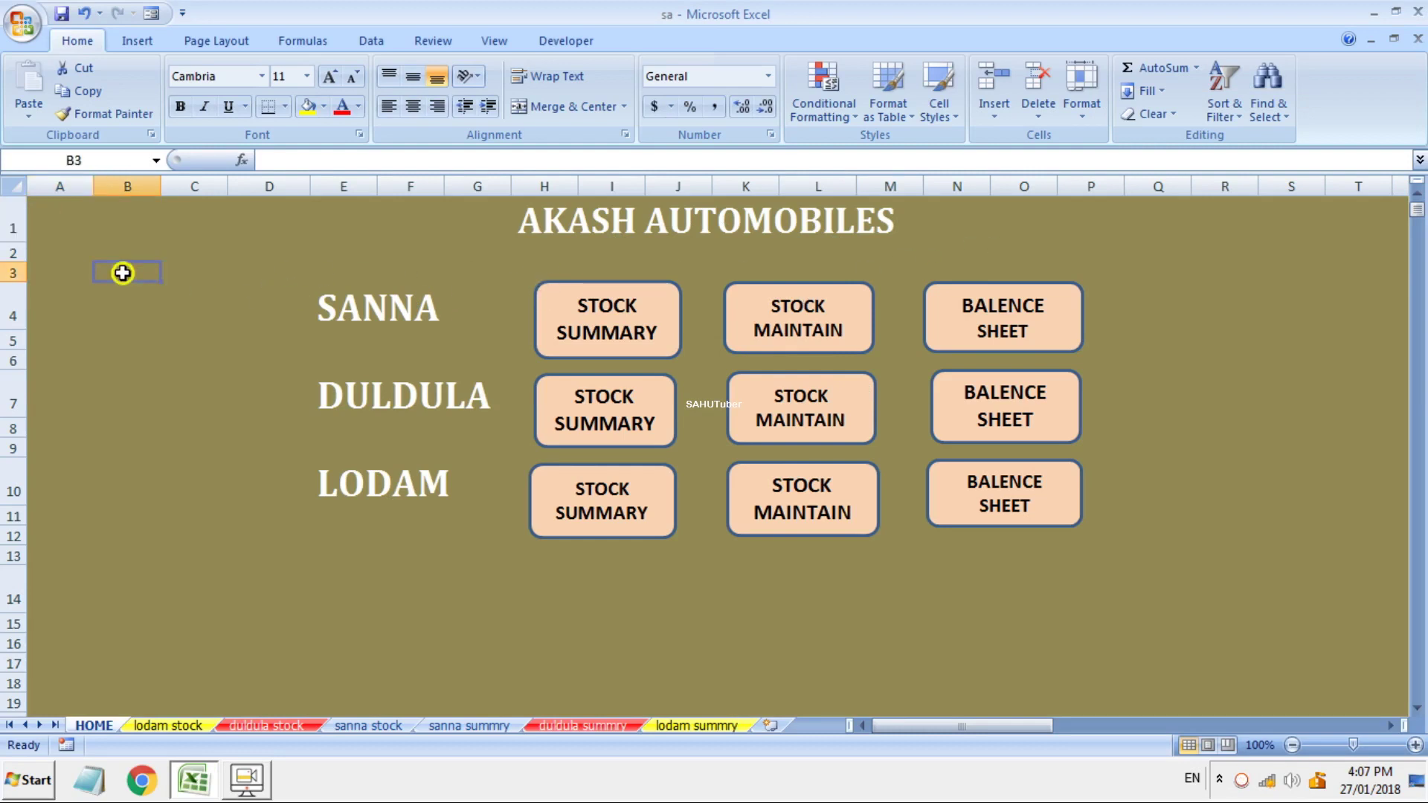
pyautogui.click(60, 233)
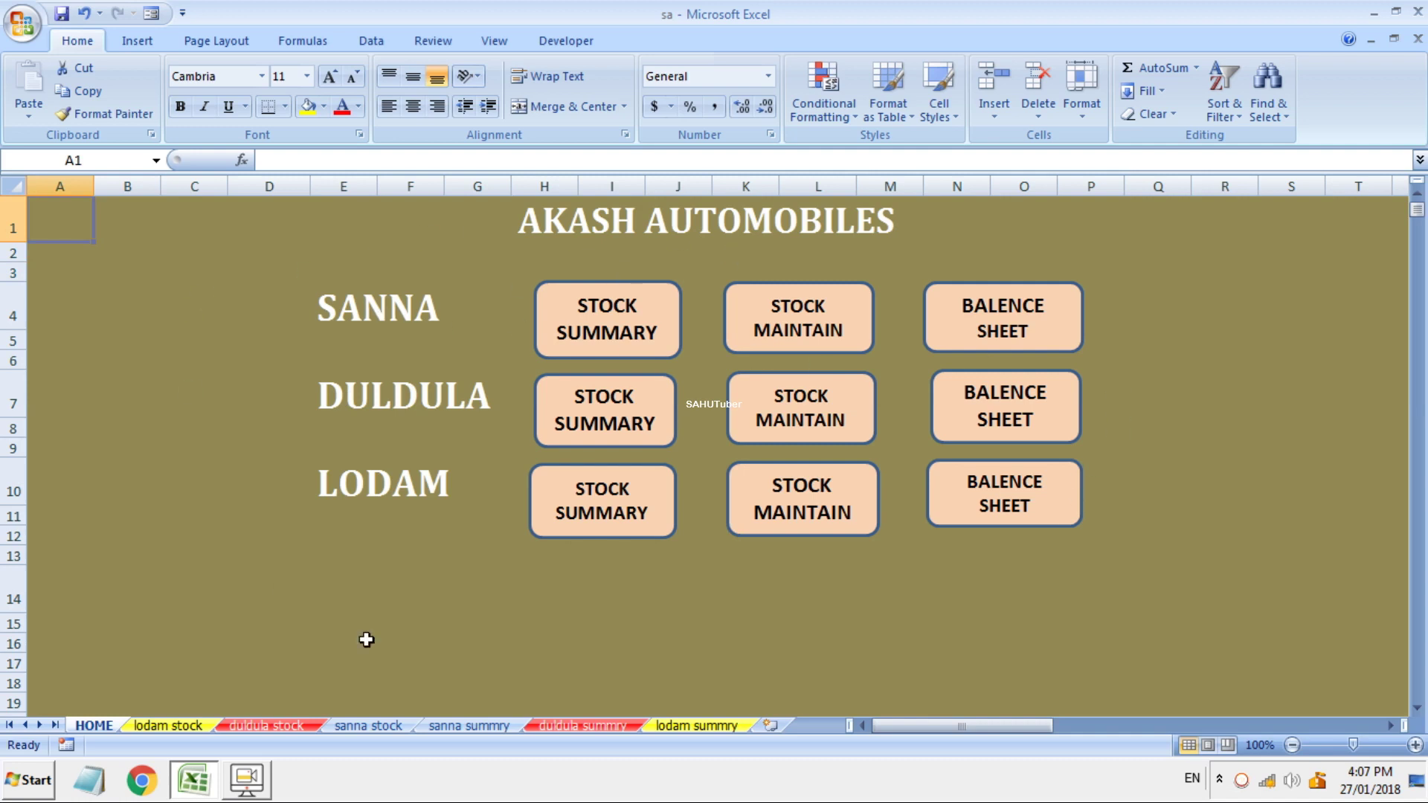
pyautogui.click(652, 338)
pyautogui.click(1148, 355)
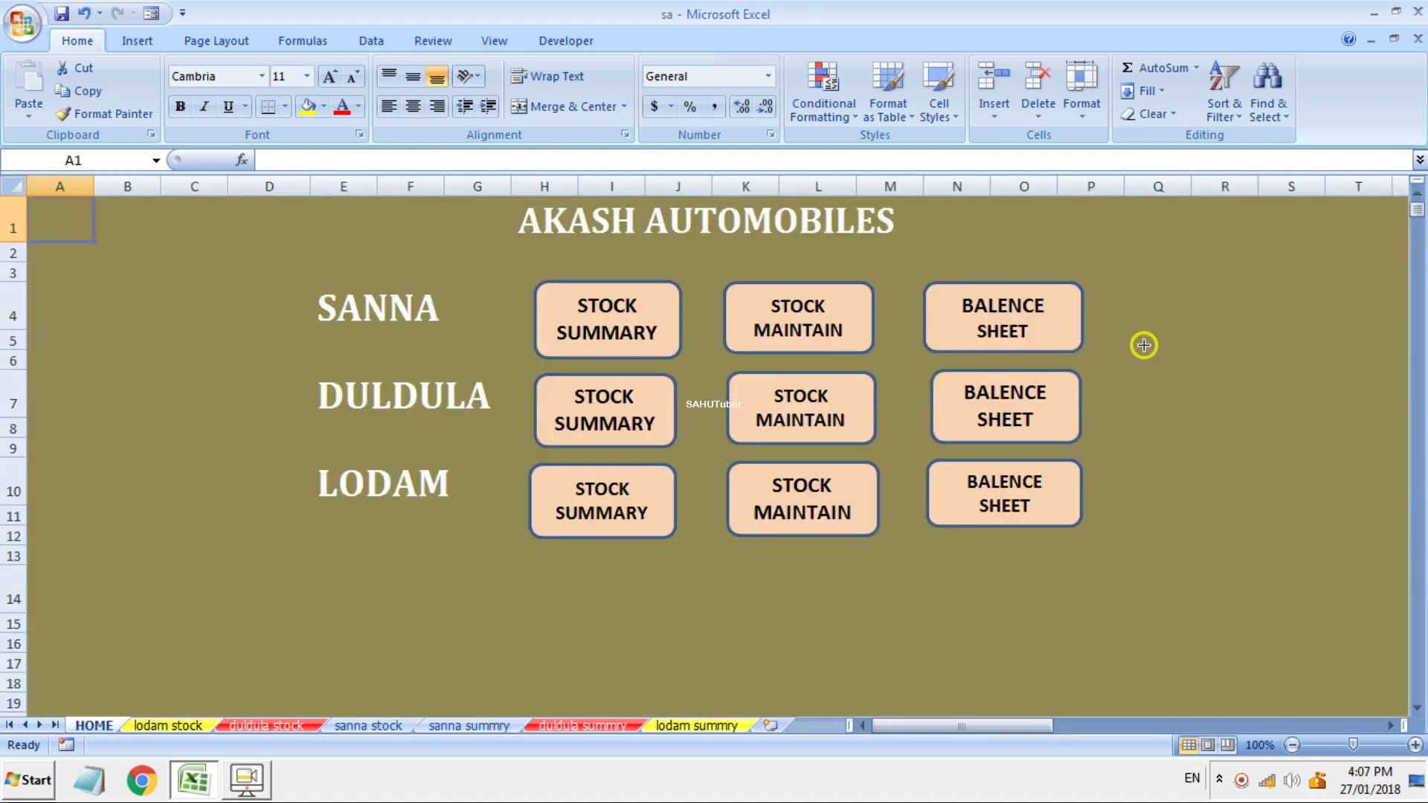
pyautogui.click(841, 318)
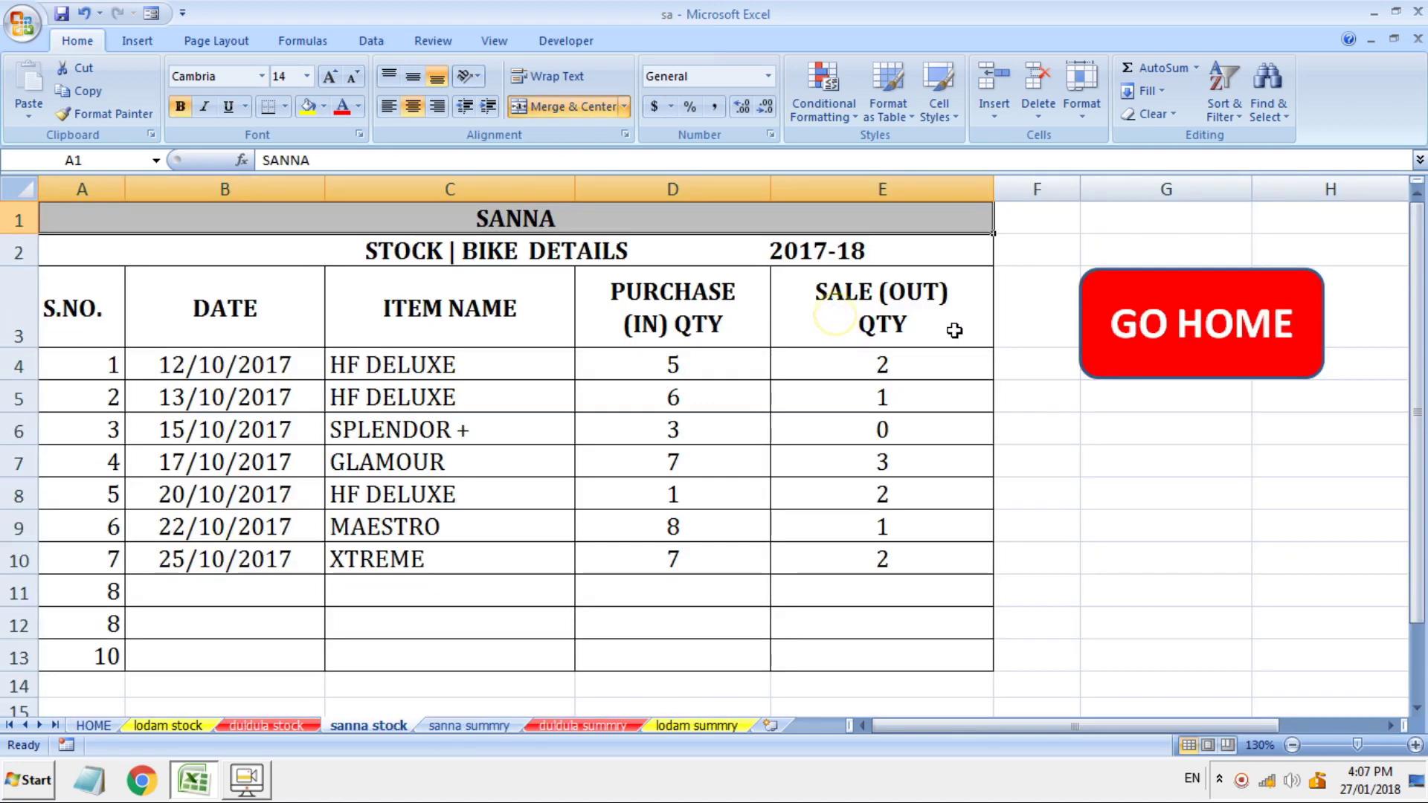
pyautogui.click(1124, 339)
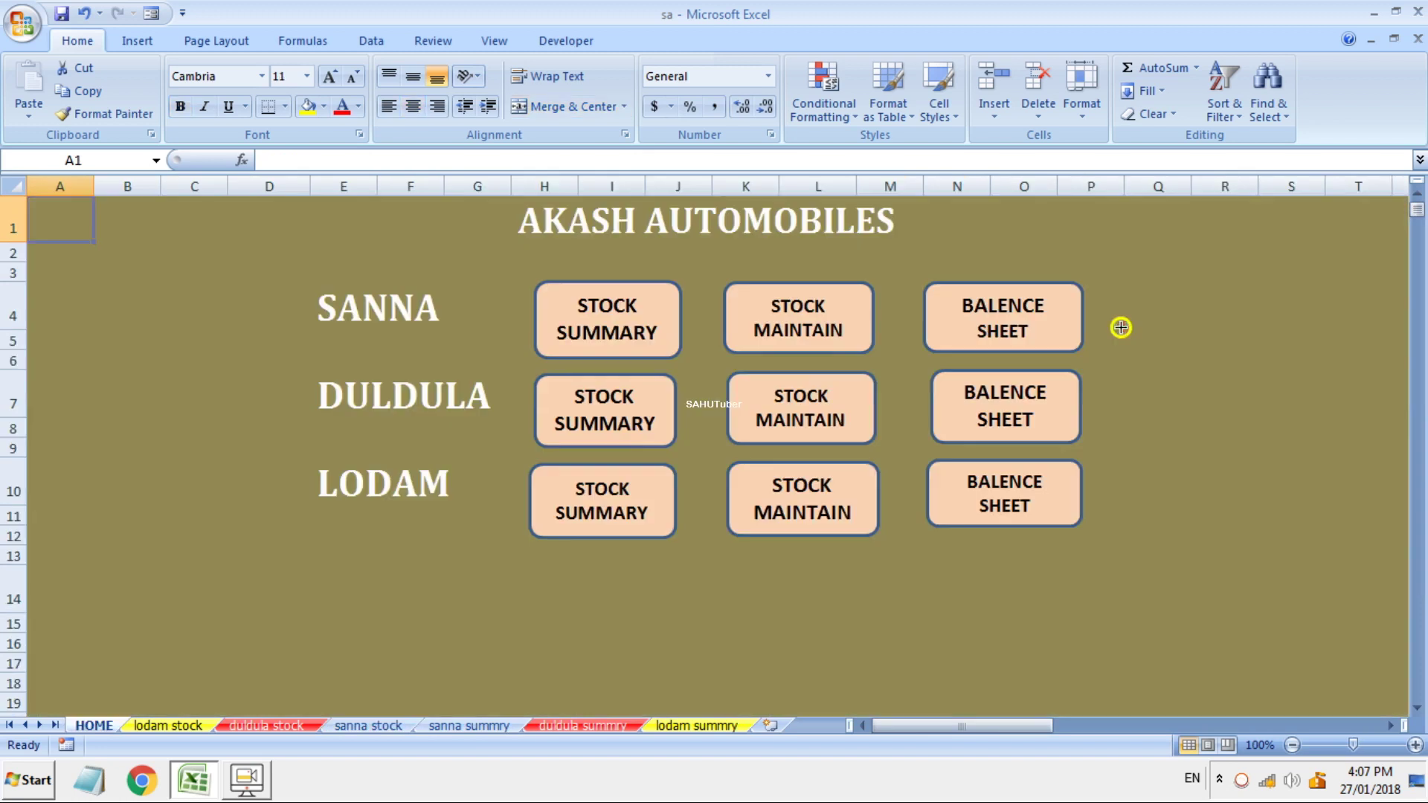
# Check both Sanna links once more, then choose an option from the bottom-right right-click menu.
pyautogui.click(644, 333)
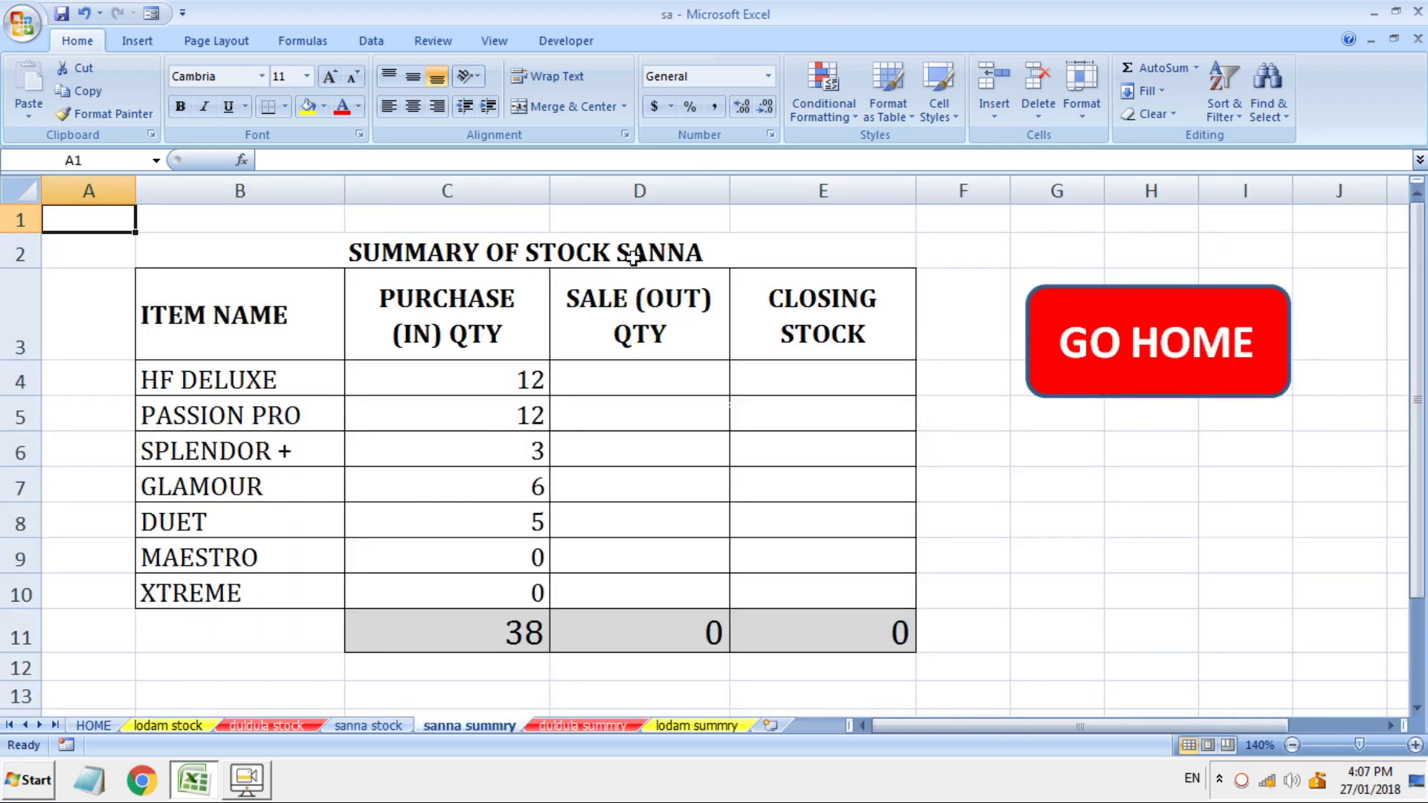
pyautogui.click(1068, 333)
pyautogui.click(831, 318)
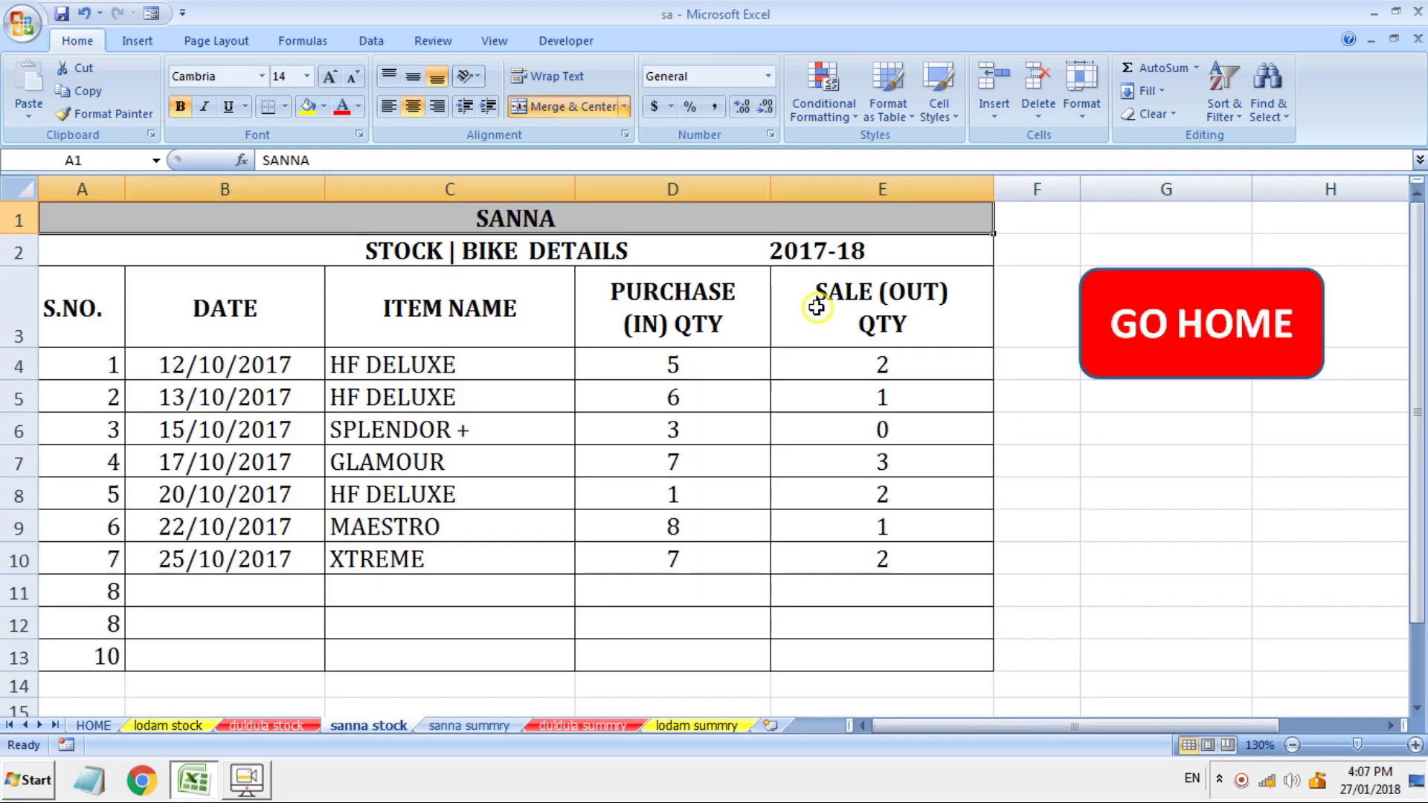
pyautogui.click(1181, 349)
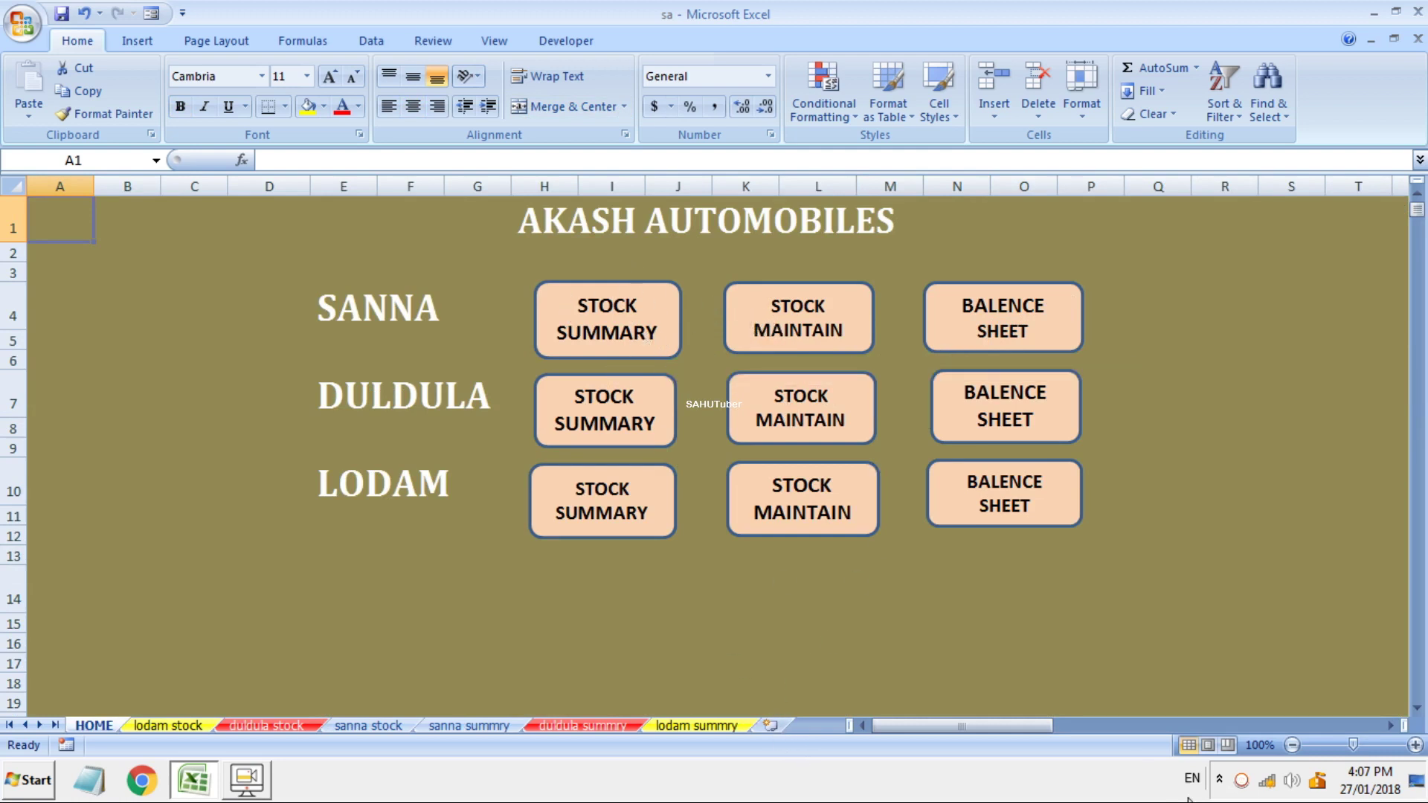
pyautogui.click(1242, 781)
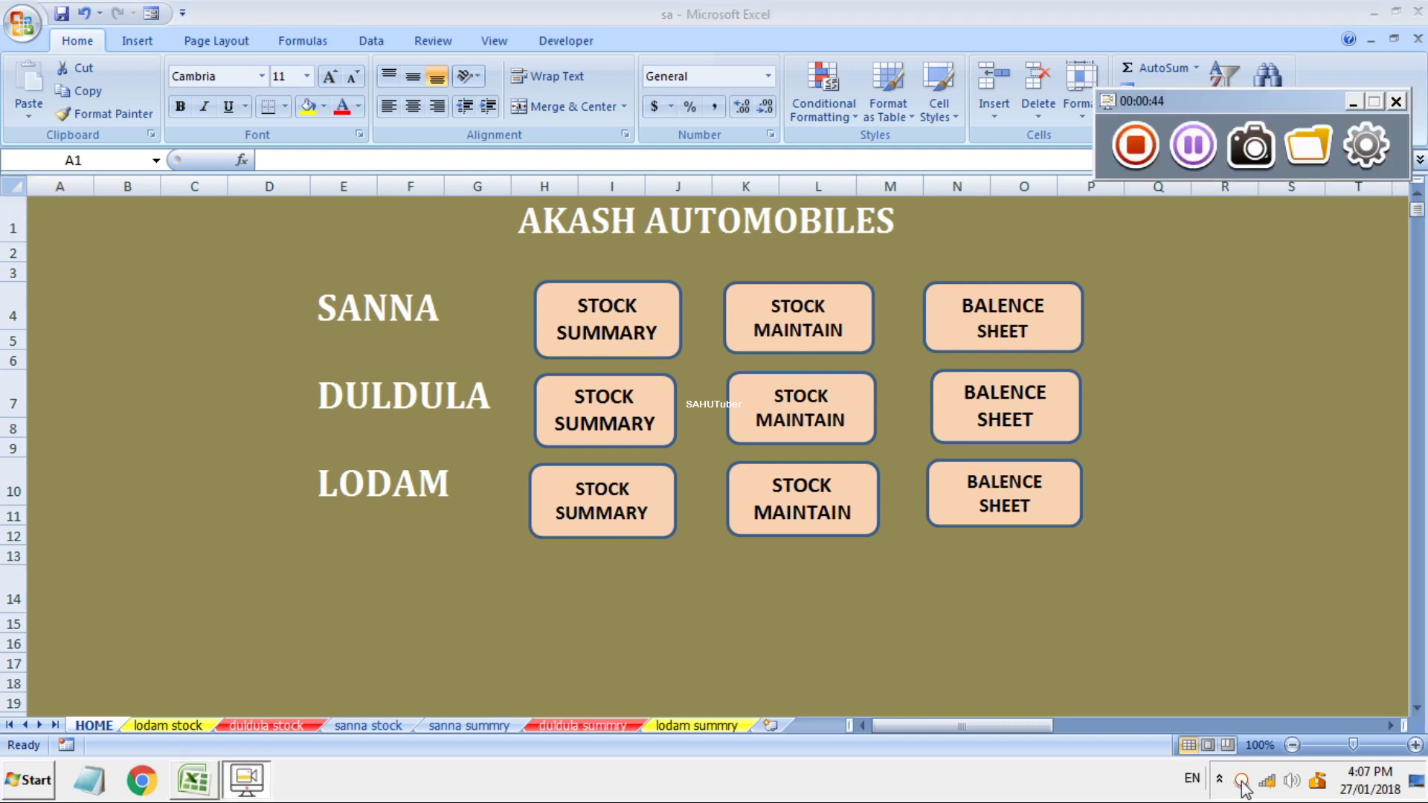
pyautogui.rightClick(1241, 780)
pyautogui.click(1288, 563)
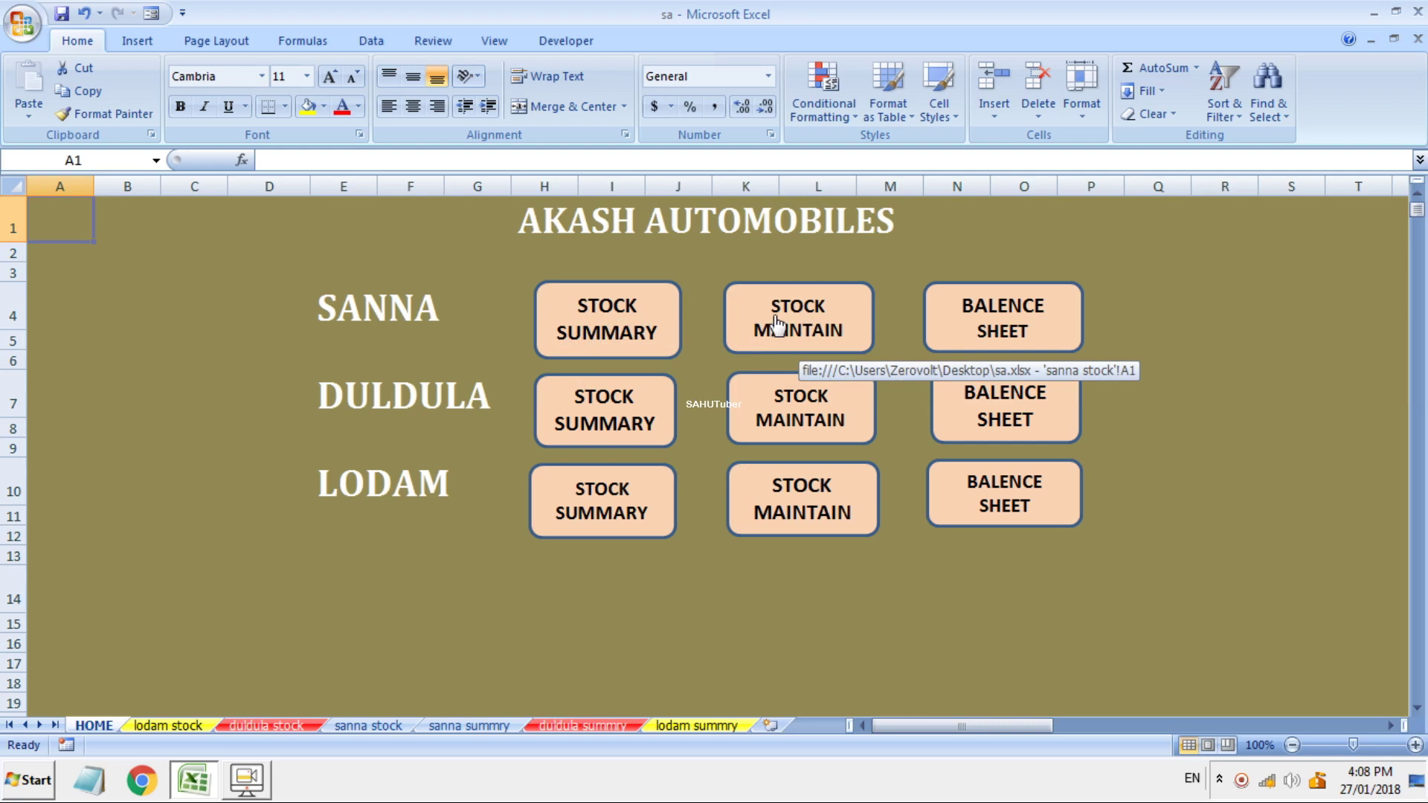
# On sanna stock, clear the quantities D4:E10, undo it, and go back to HOME.
pyautogui.click(777, 324)
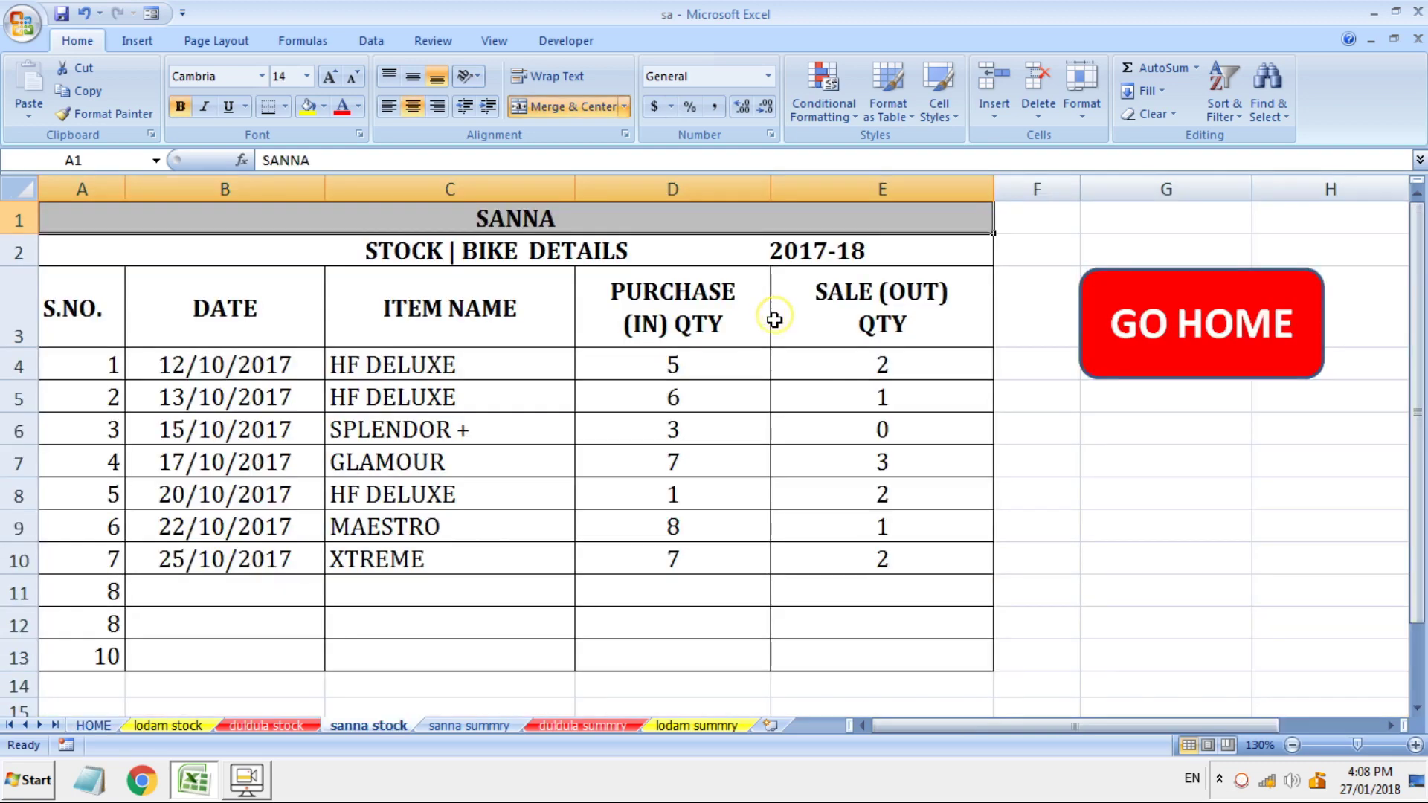
pyautogui.moveTo(656, 371); pyautogui.dragTo(838, 564)
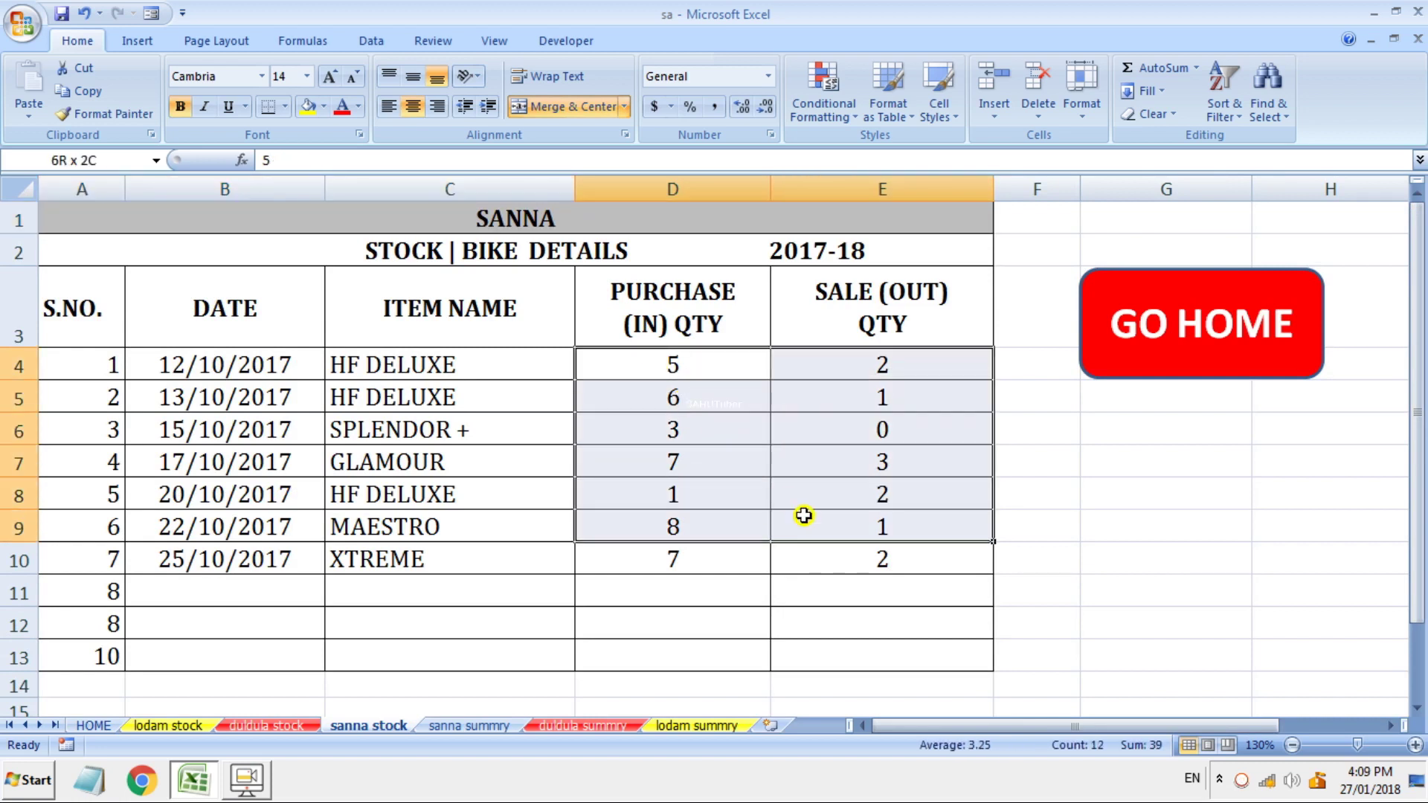
pyautogui.press('Delete')
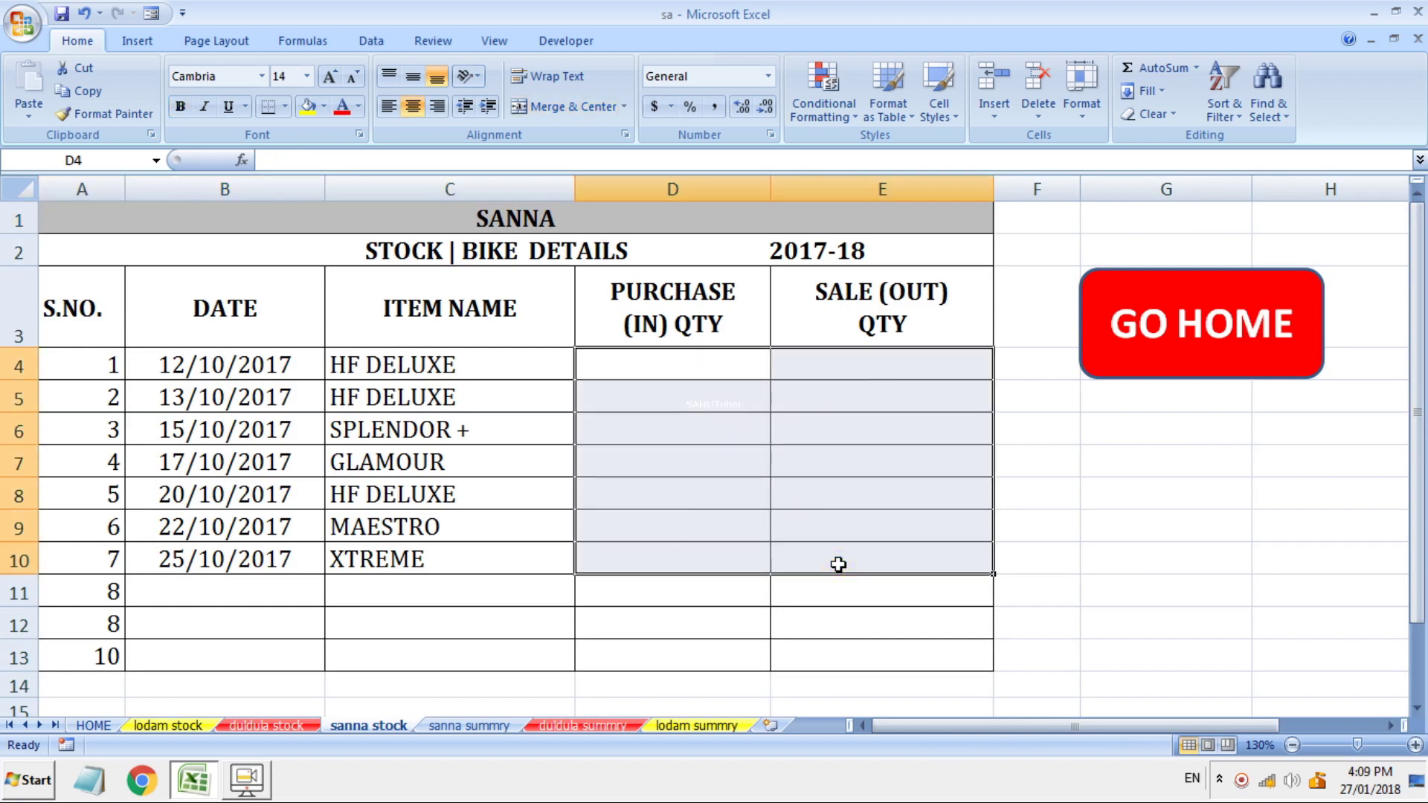
pyautogui.click(82, 14)
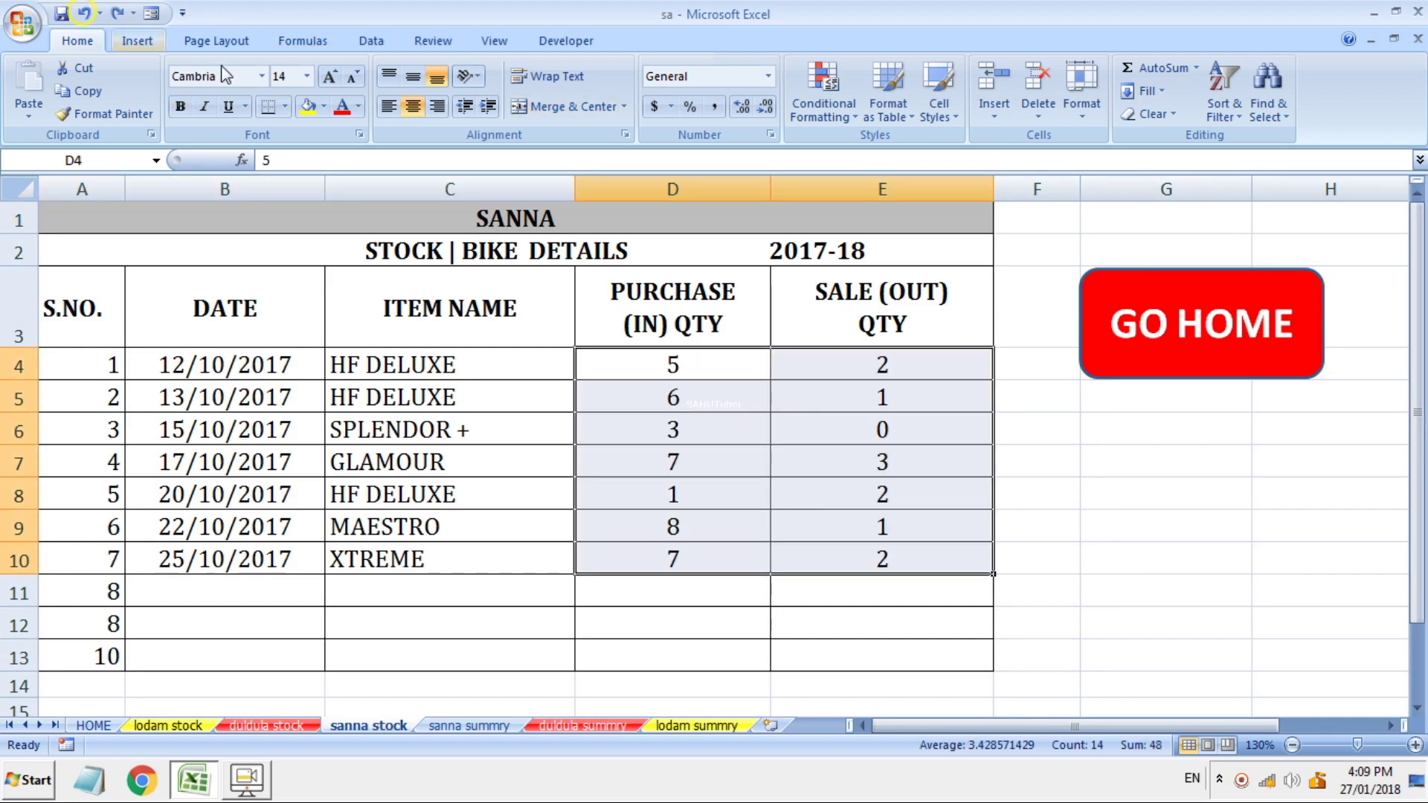
pyautogui.click(726, 566)
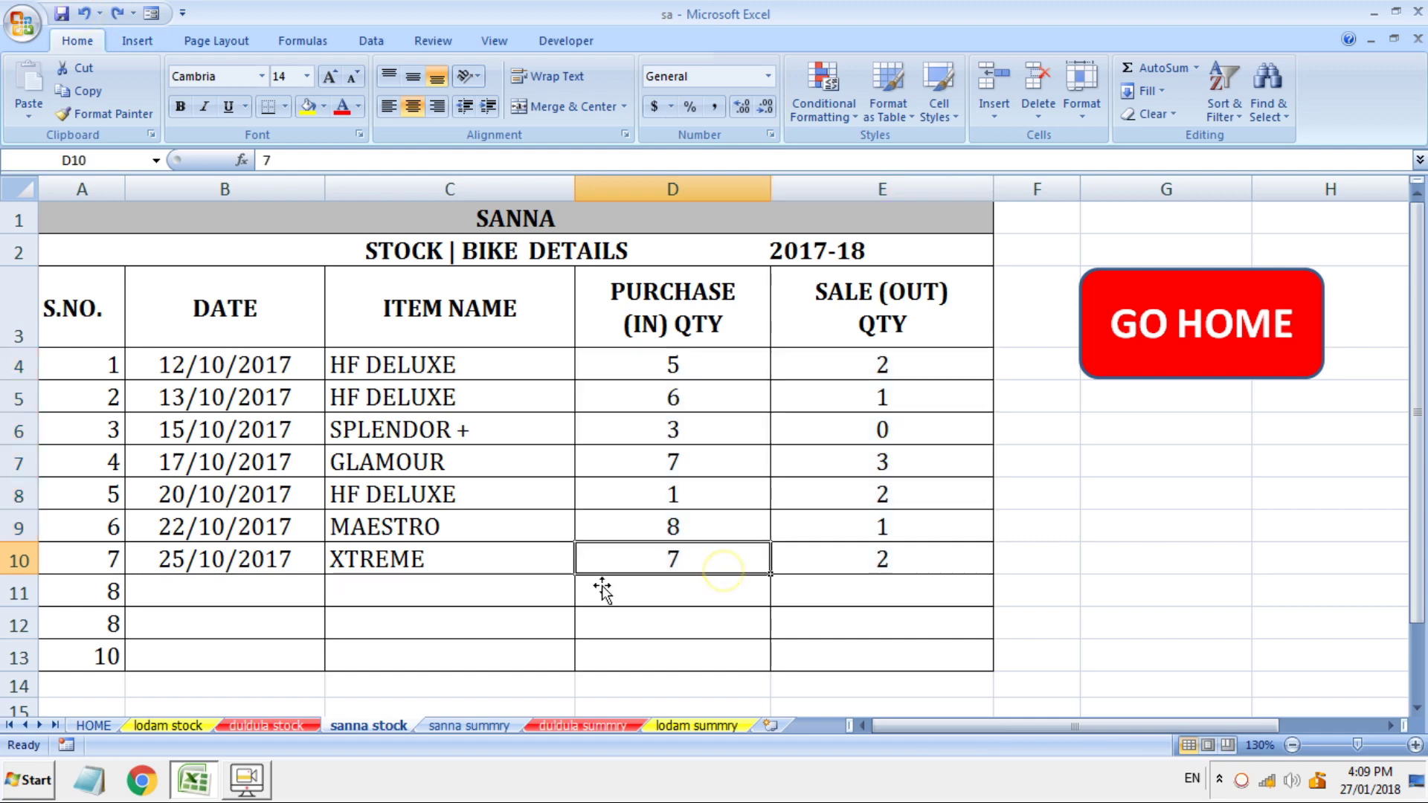
pyautogui.click(1167, 350)
# On sanna summry, clear quantities C4:E10 and start a =SUMIF formula in C4.
pyautogui.click(602, 351)
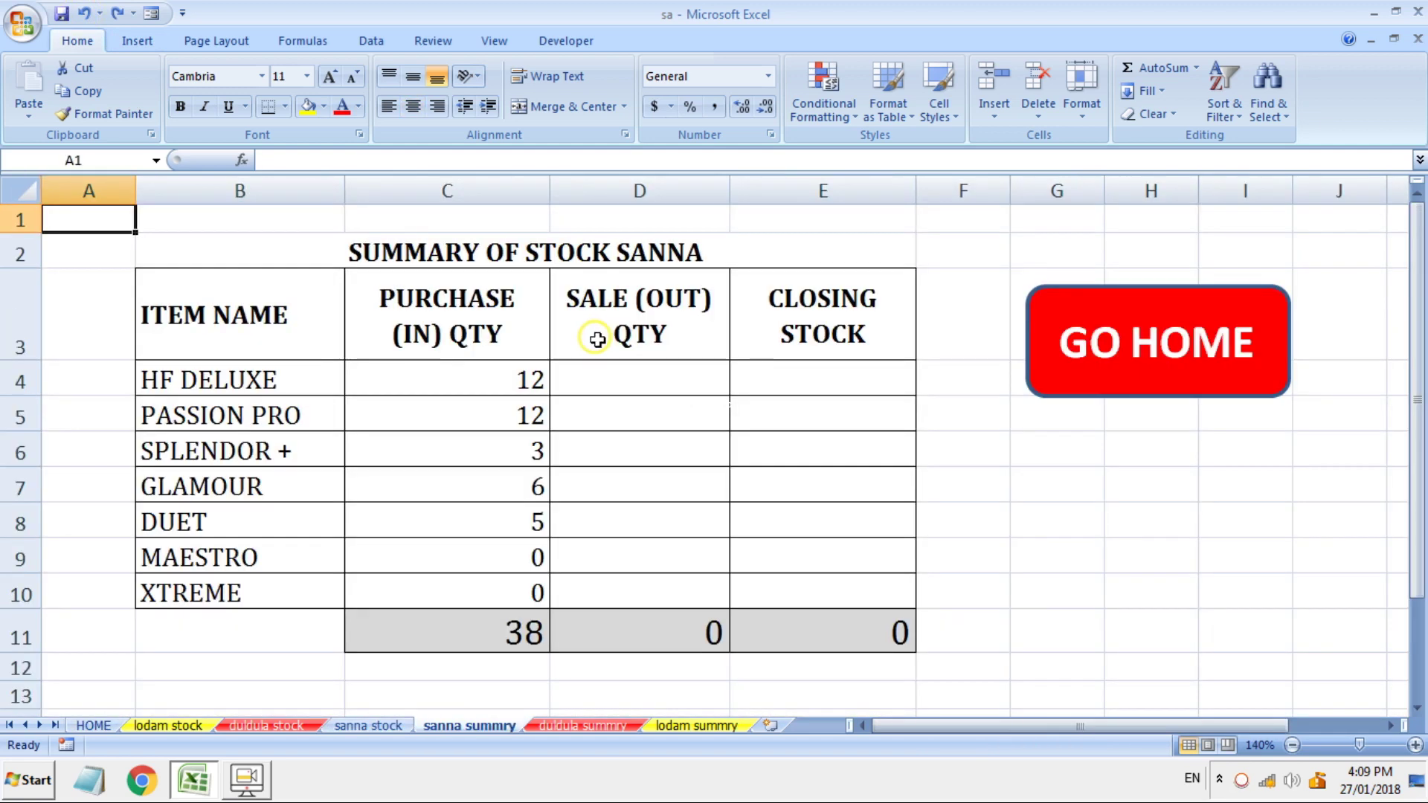
pyautogui.click(673, 406)
pyautogui.moveTo(504, 382); pyautogui.dragTo(814, 580)
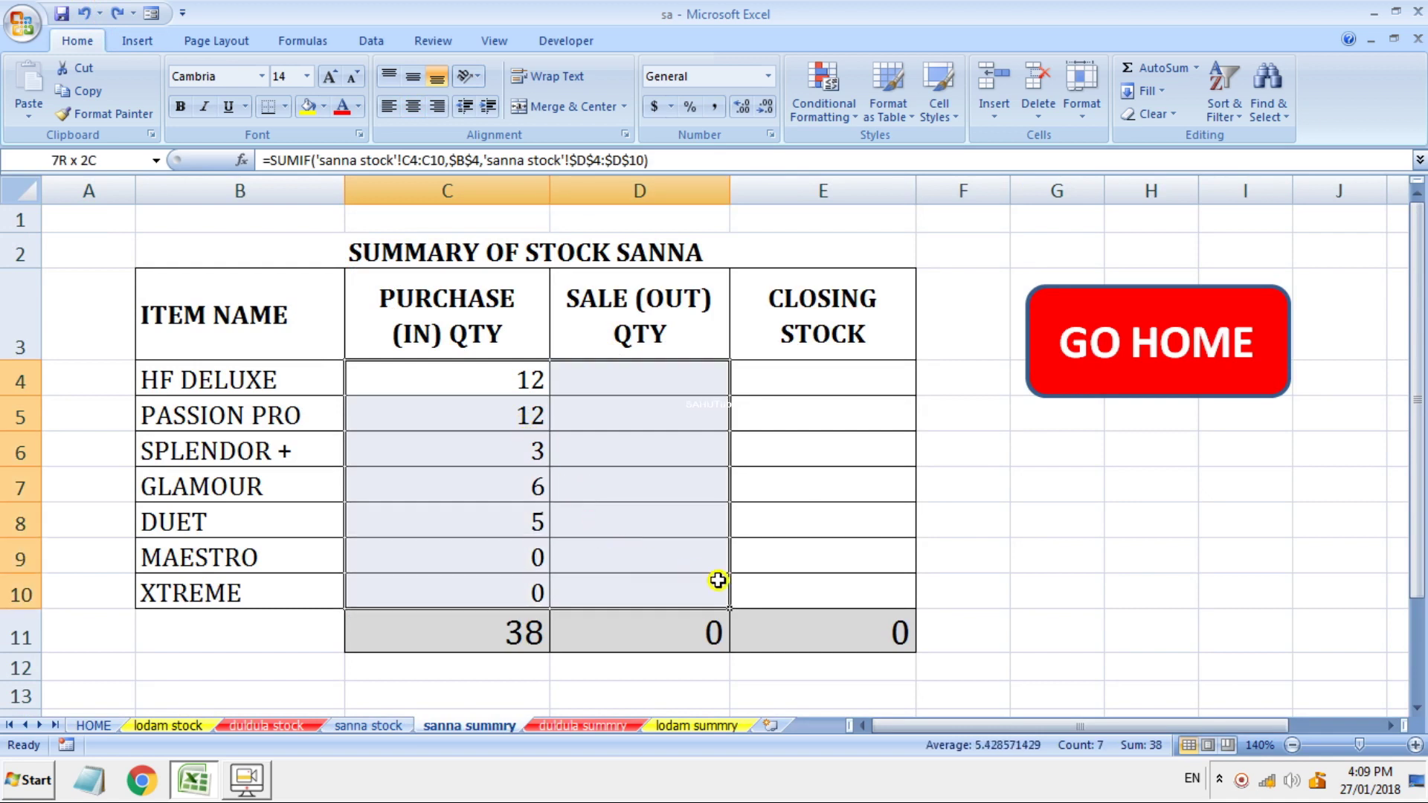
pyautogui.press('Delete')
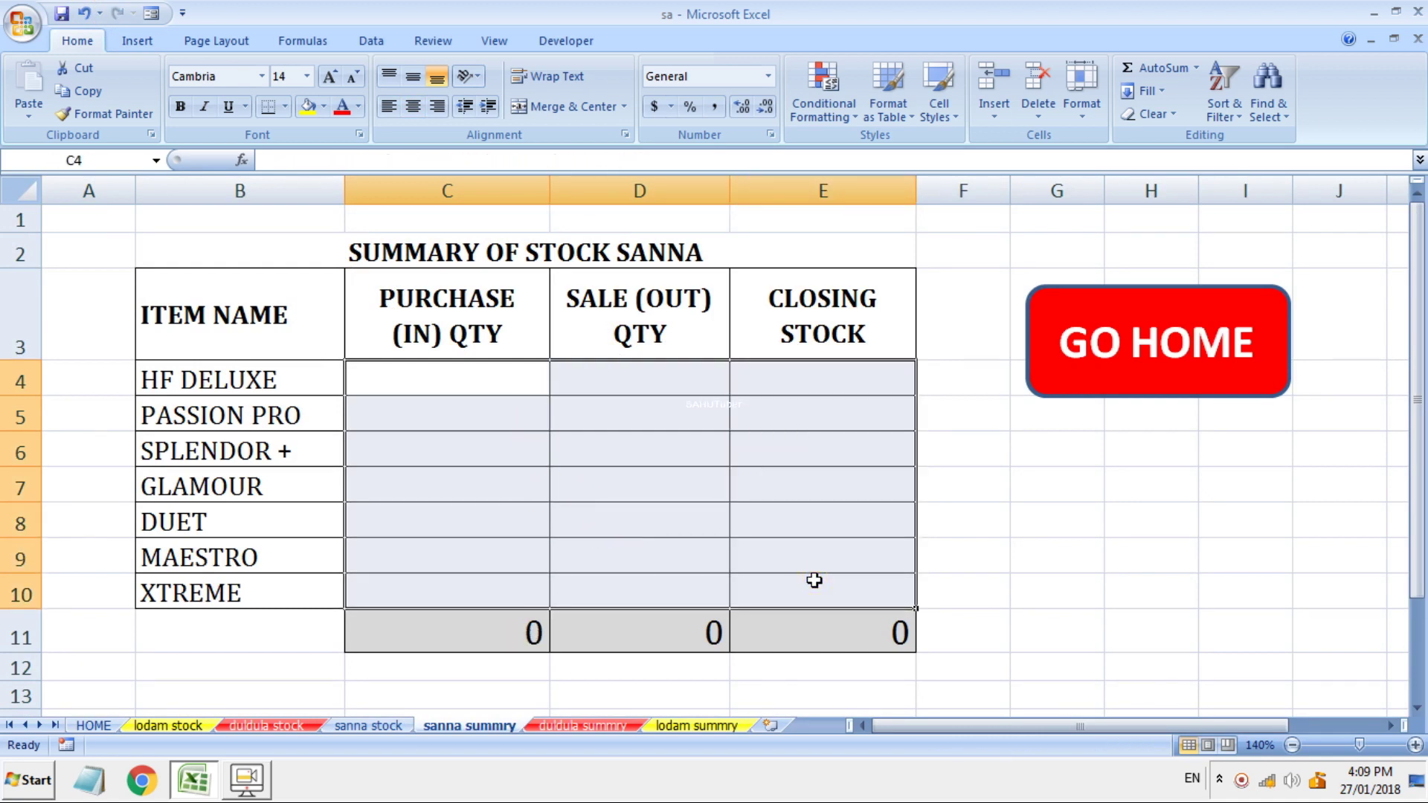
pyautogui.click(696, 506)
pyautogui.click(492, 377)
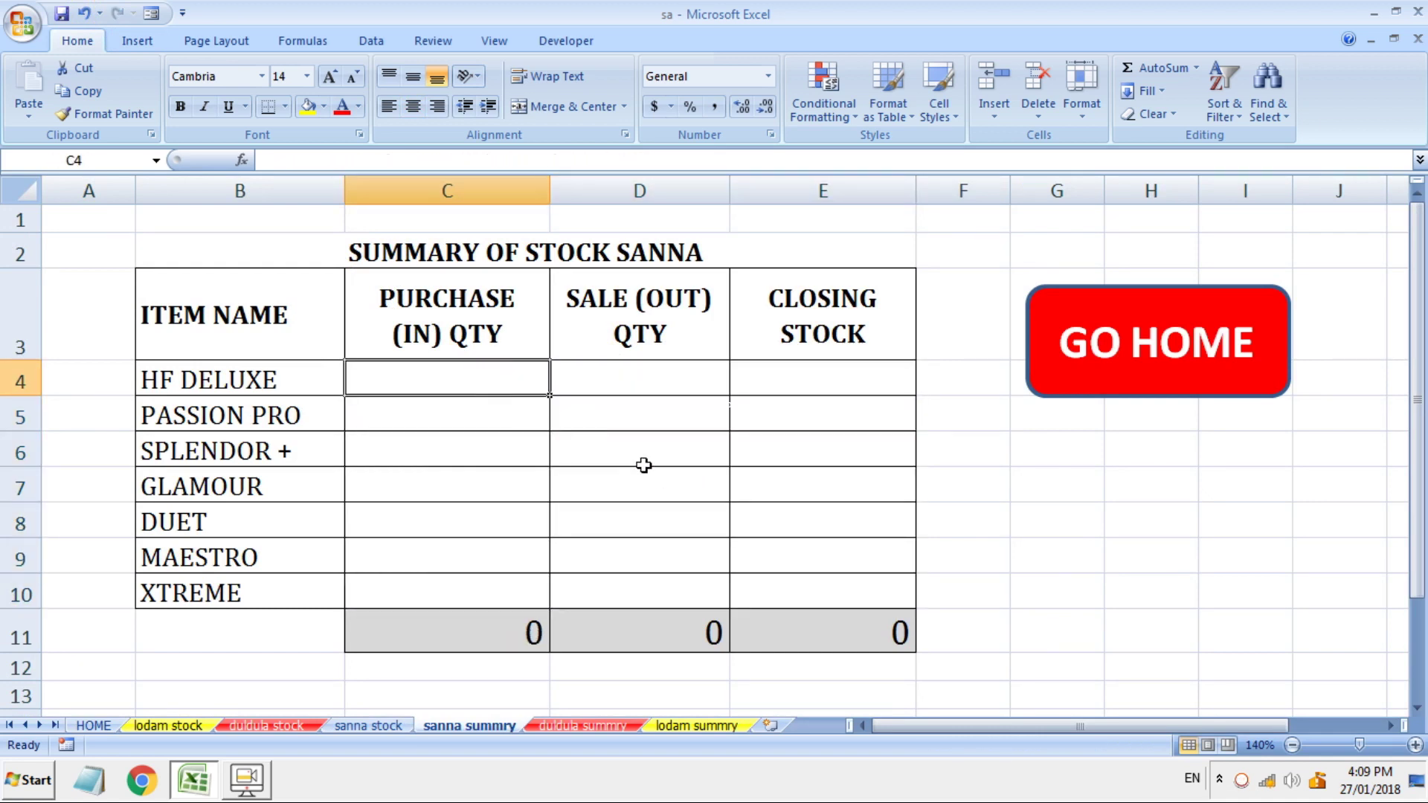
pyautogui.write('=S')
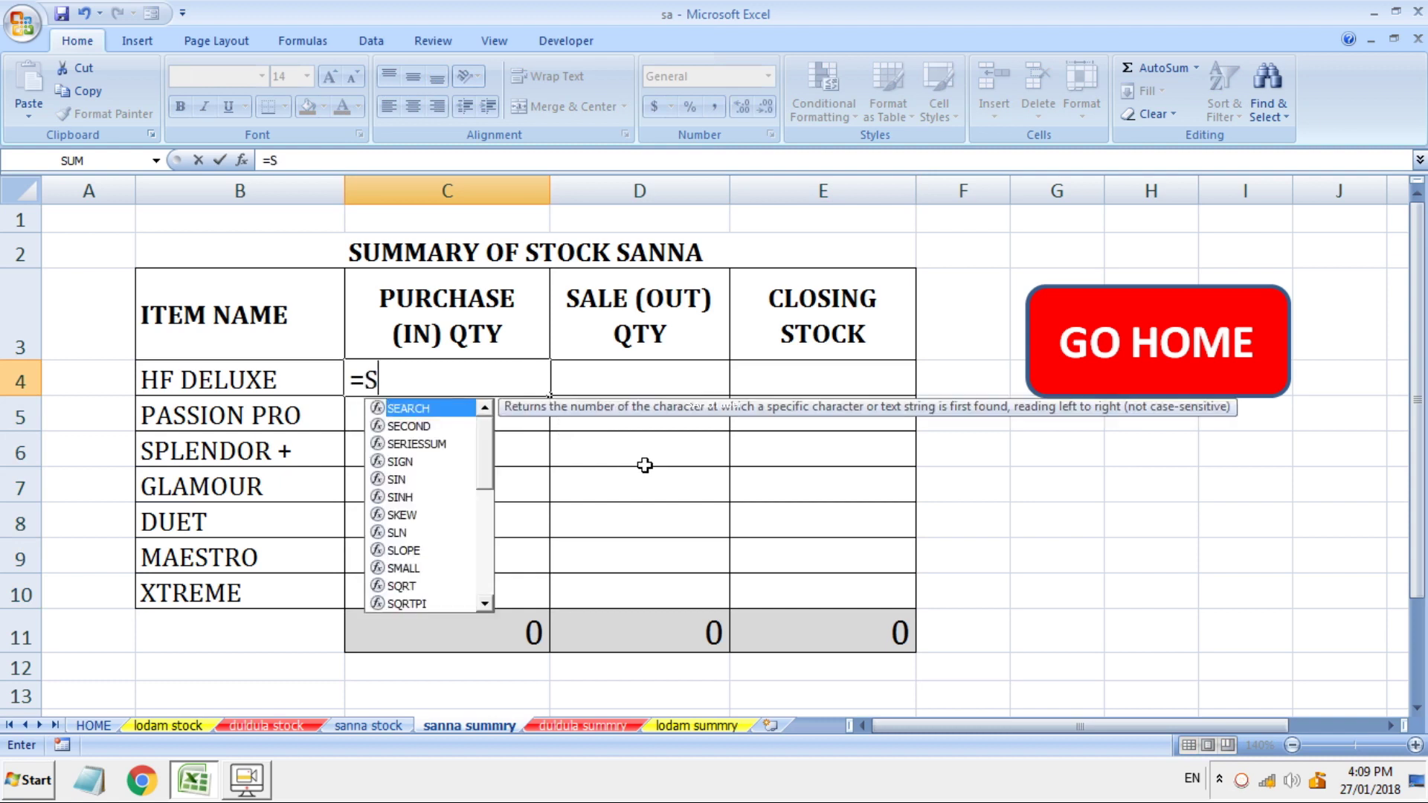
pyautogui.write('UMIF')
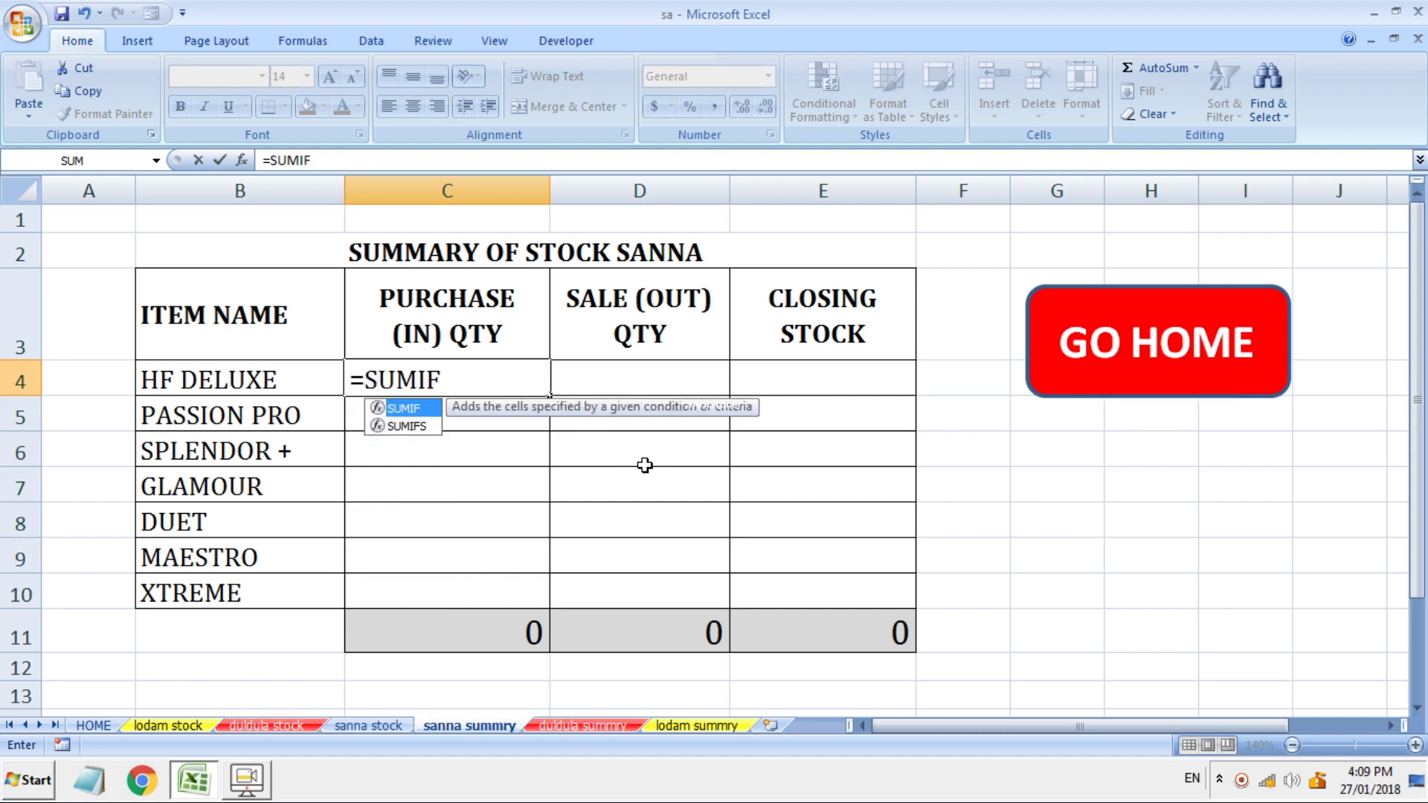
pyautogui.write('(')
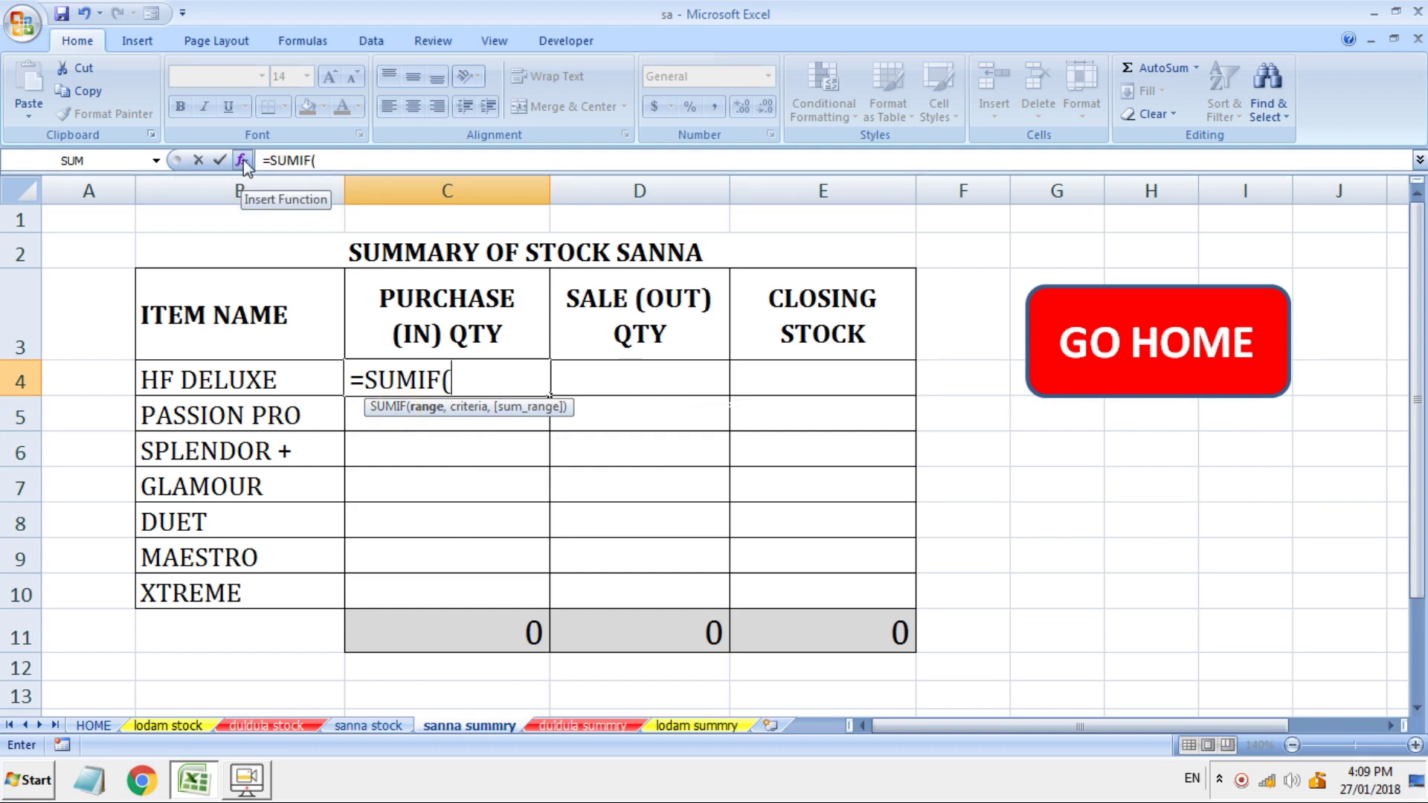
# Build the C4 SUMIF: range 'sanna stock'!C4:C13, criteria B4, sum range 'sanna stock'!D4:D13.
pyautogui.click(242, 160)
pyautogui.moveTo(797, 253); pyautogui.dragTo(848, 267)
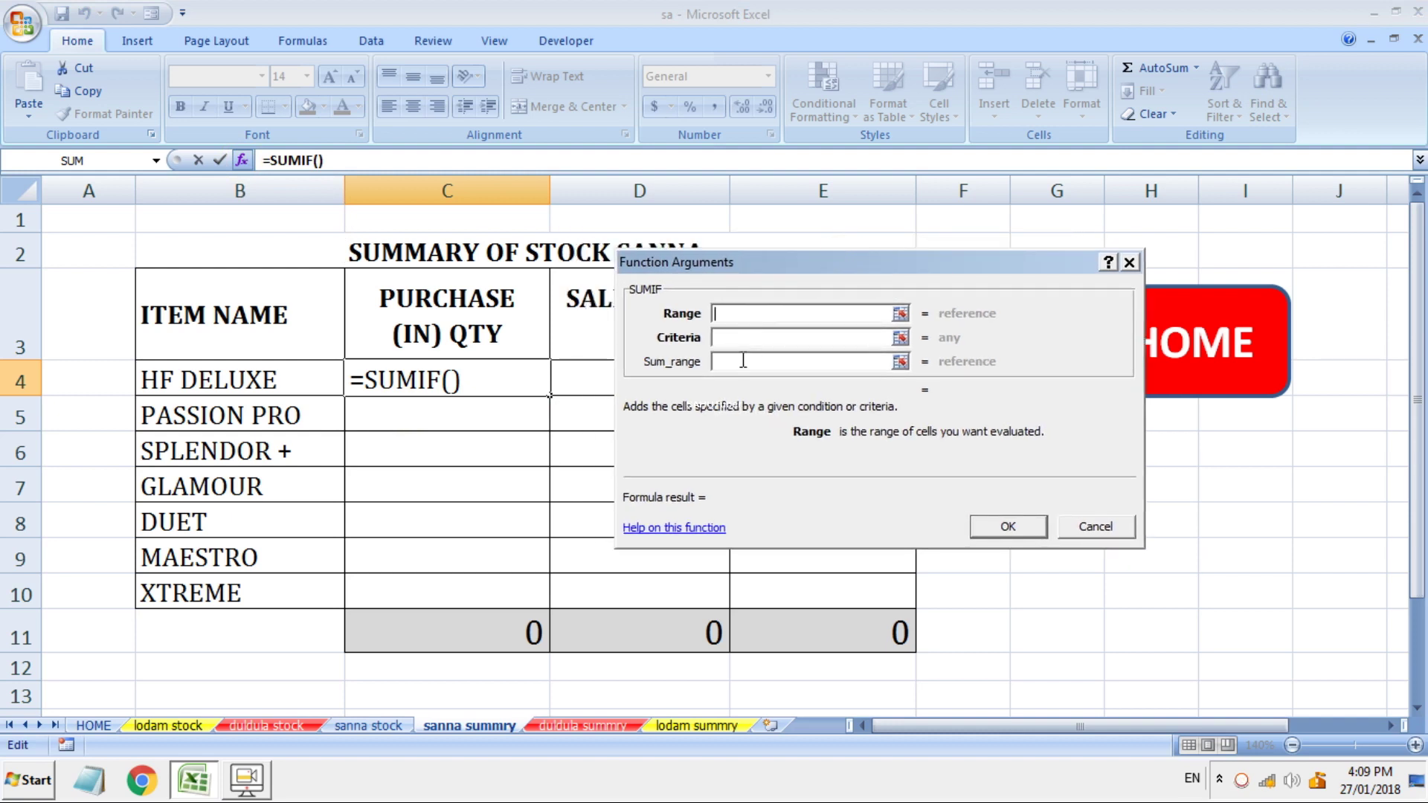
pyautogui.click(762, 314)
pyautogui.click(367, 725)
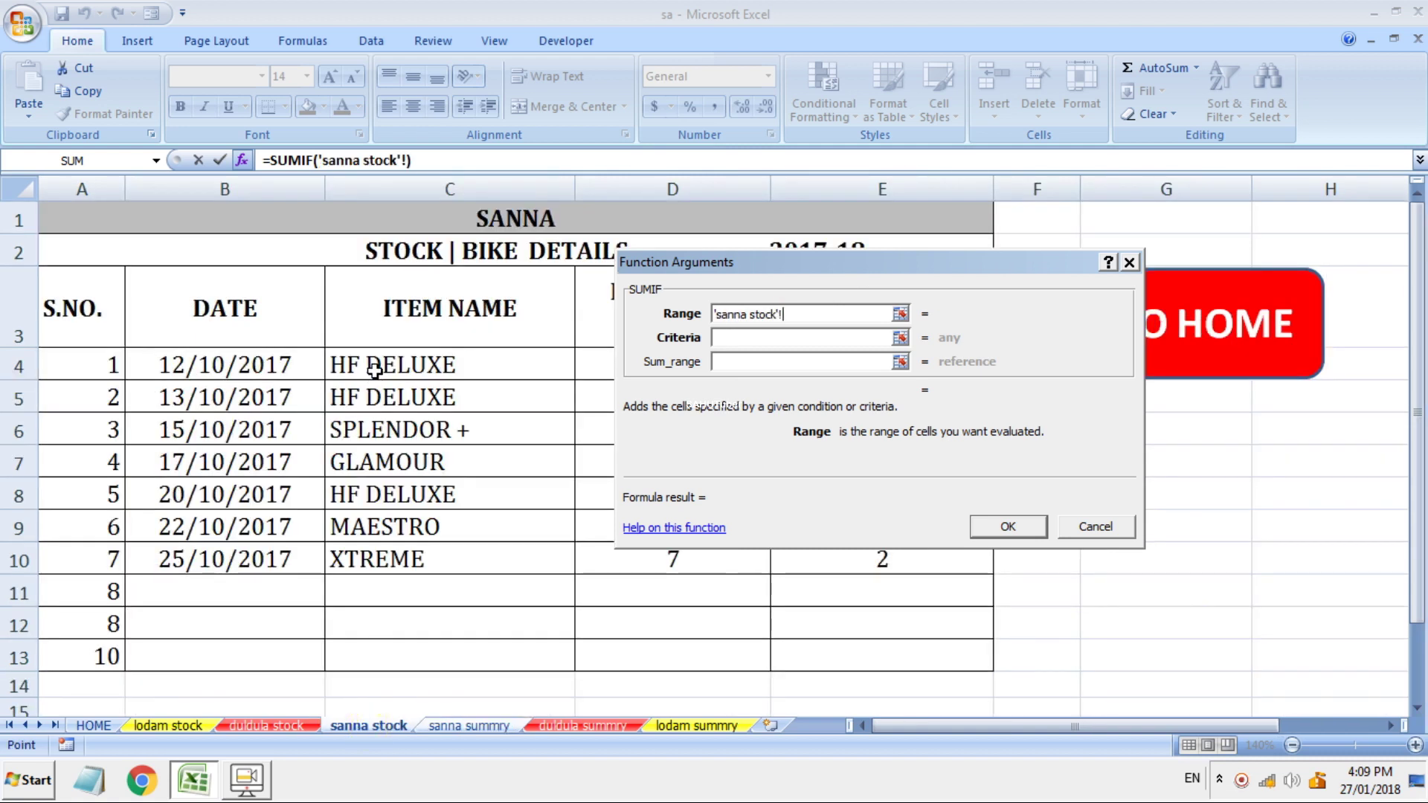
pyautogui.moveTo(374, 370); pyautogui.dragTo(391, 664)
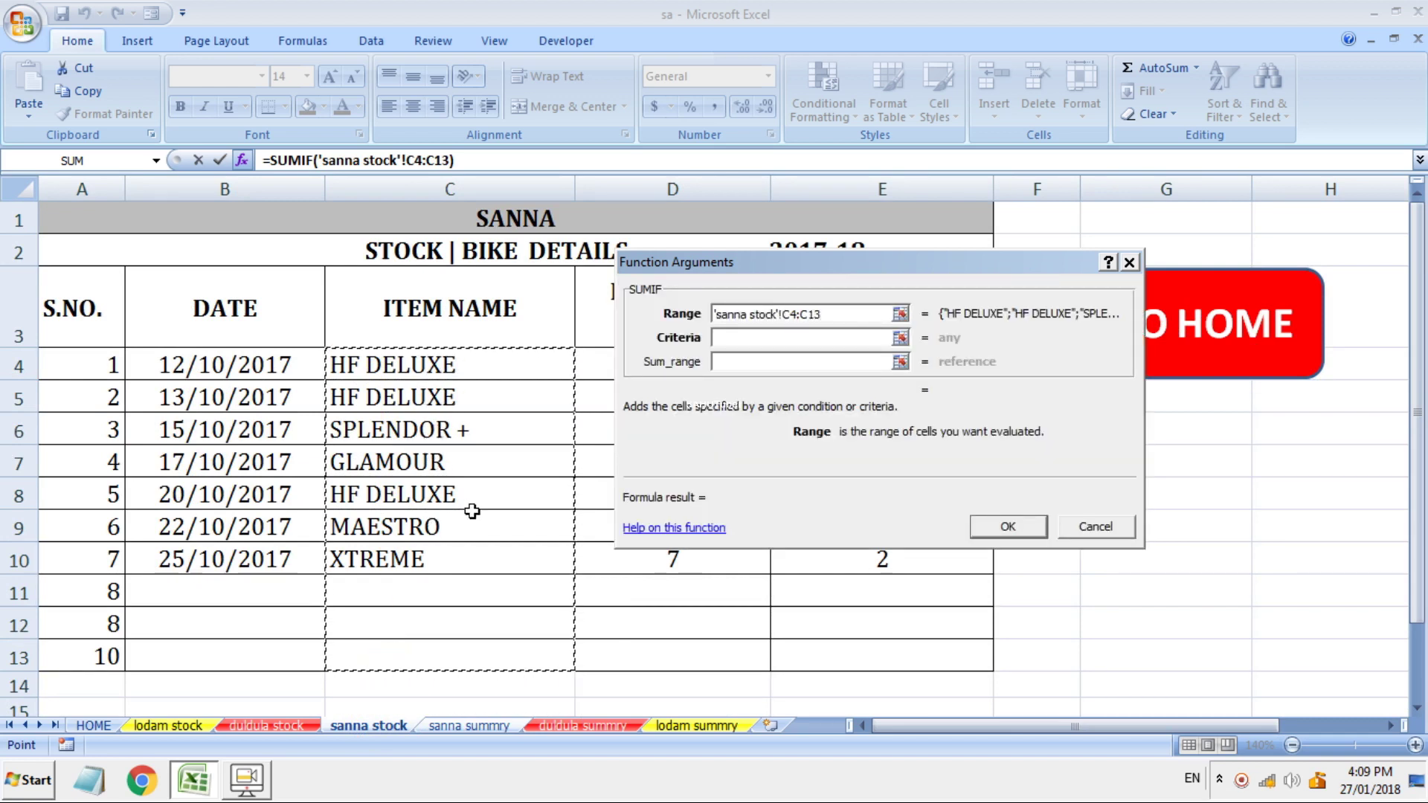
pyautogui.click(733, 344)
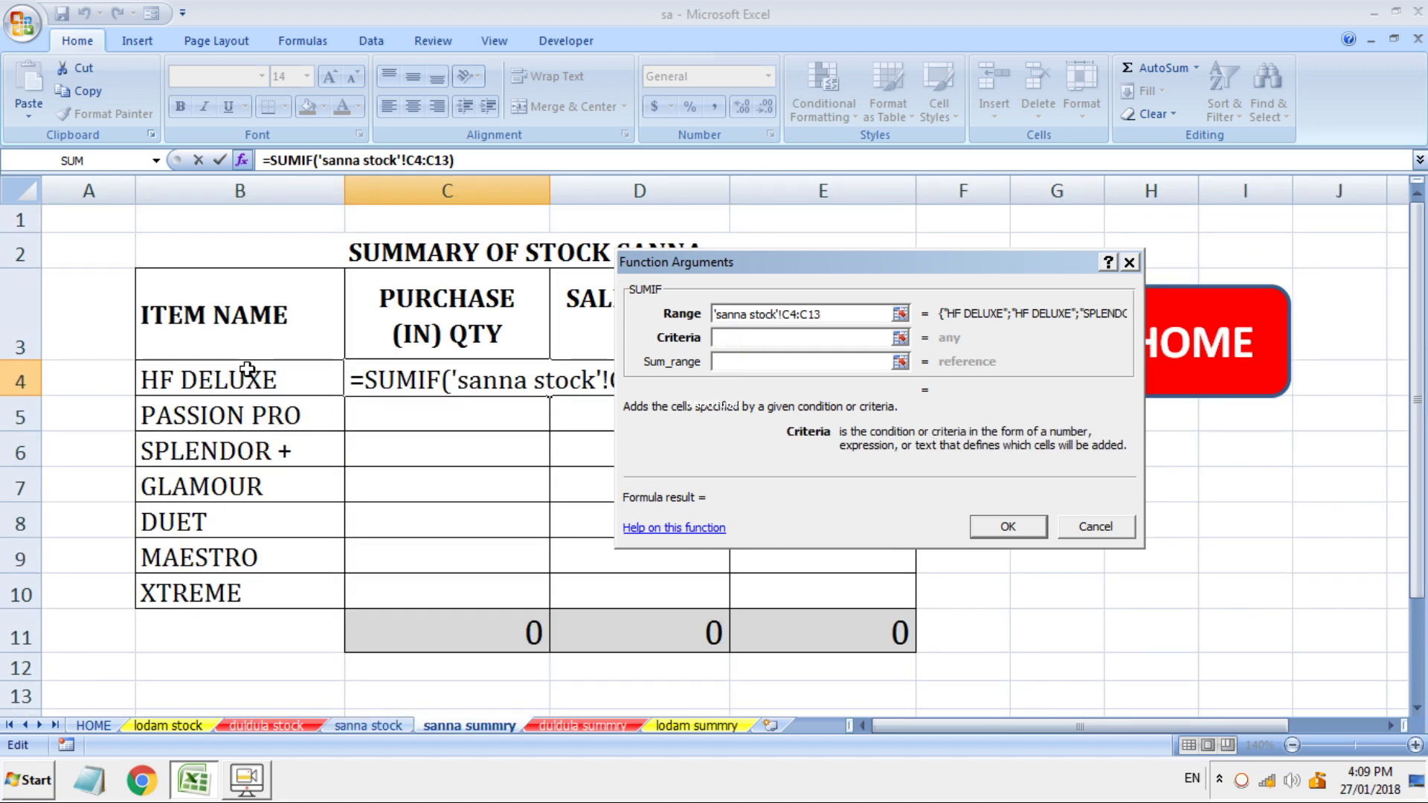
pyautogui.click(246, 384)
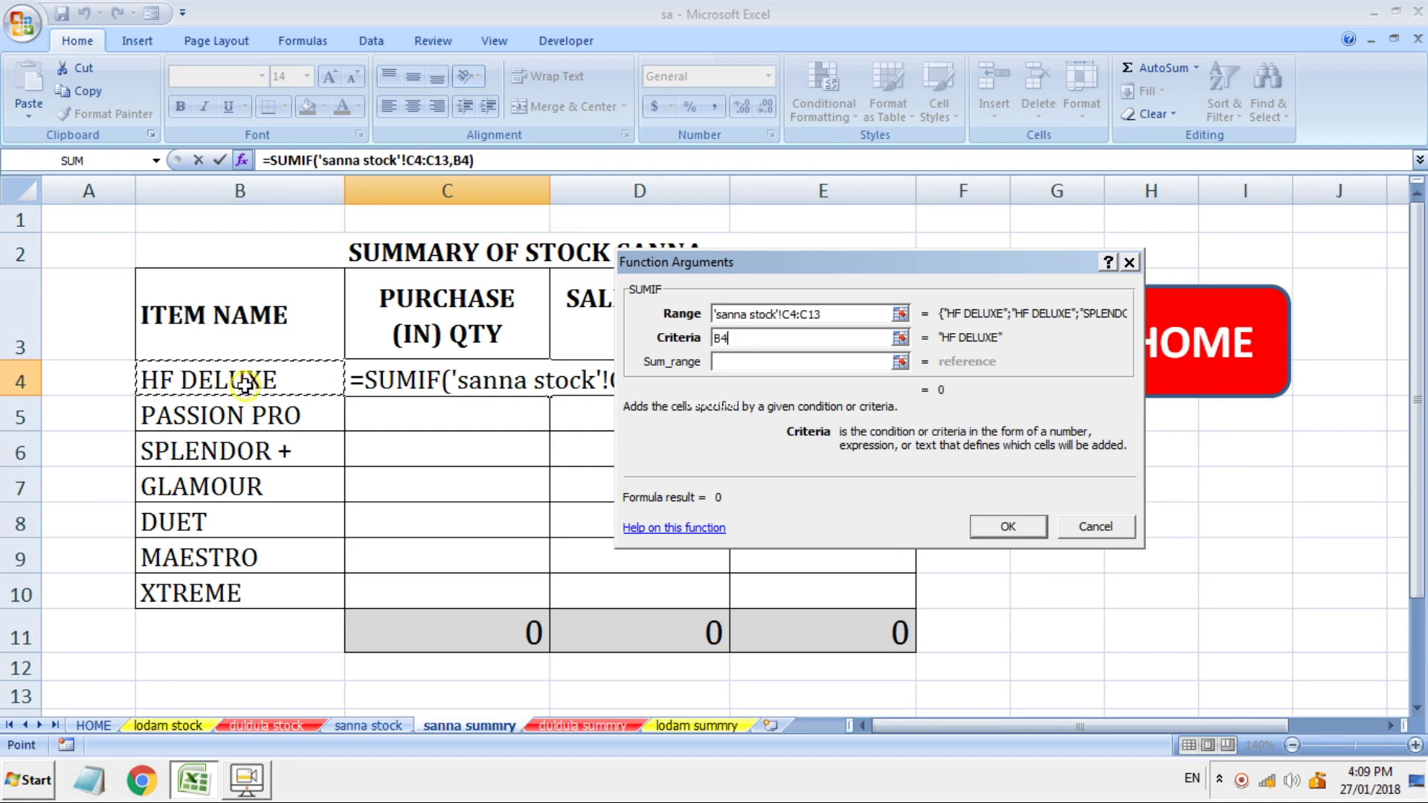
pyautogui.click(816, 364)
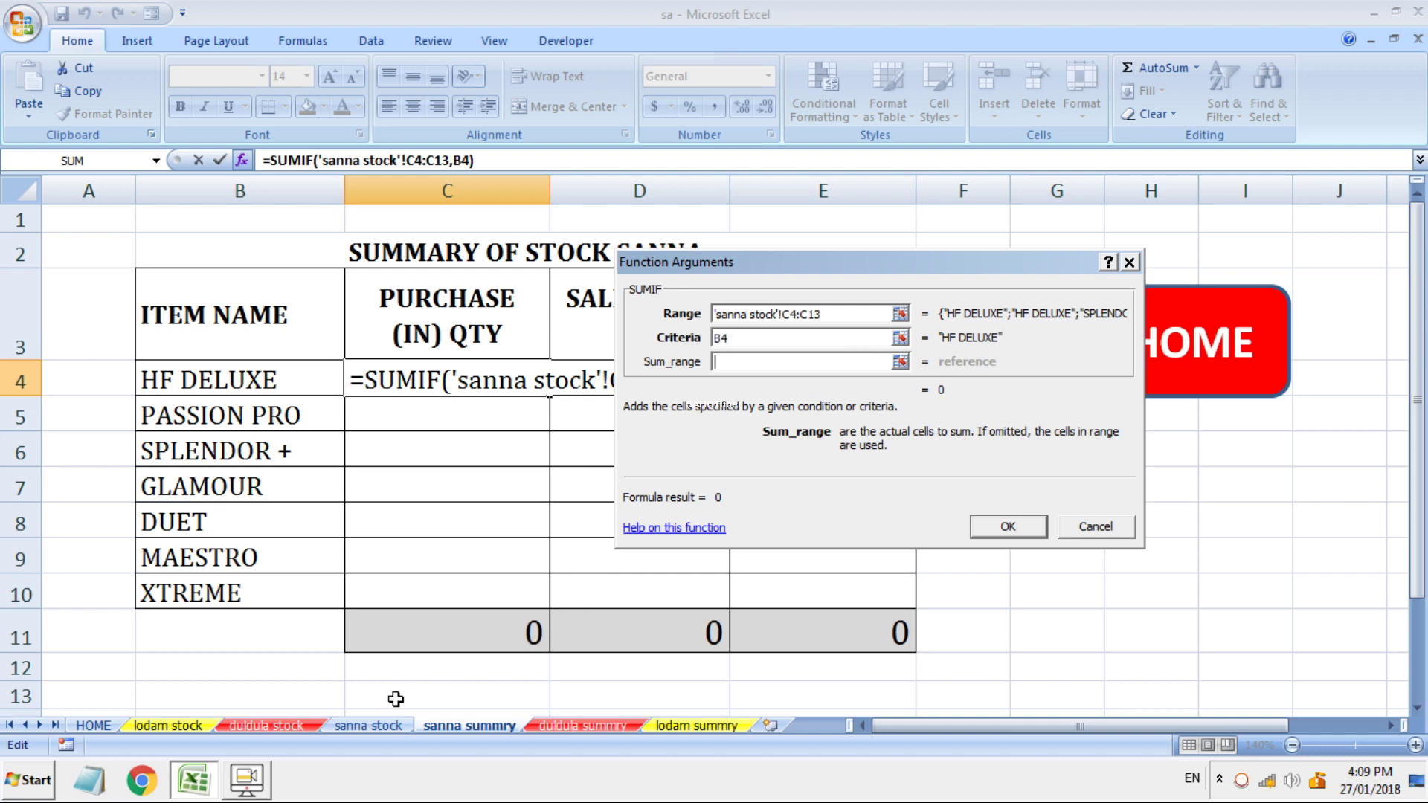
pyautogui.click(383, 724)
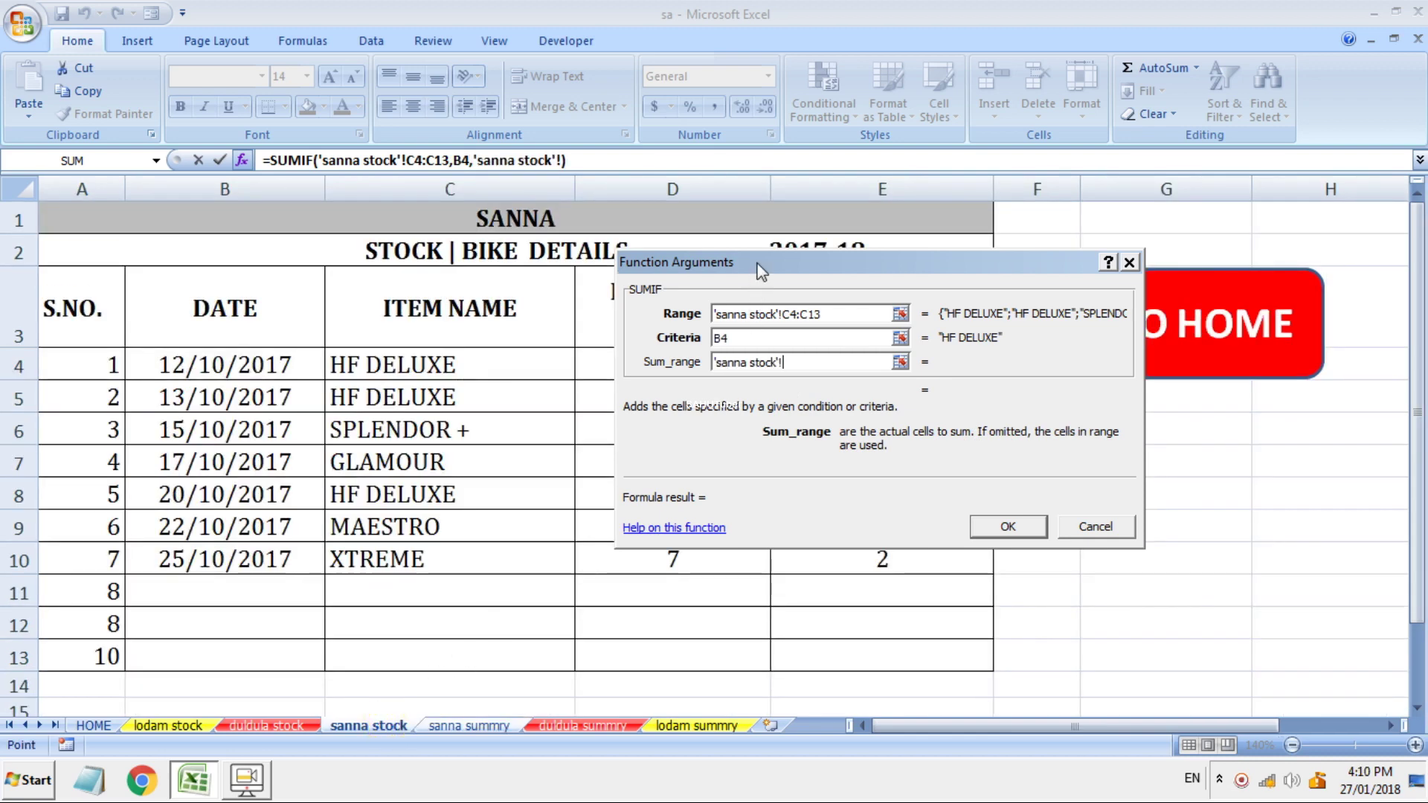
pyautogui.moveTo(759, 272); pyautogui.dragTo(961, 274)
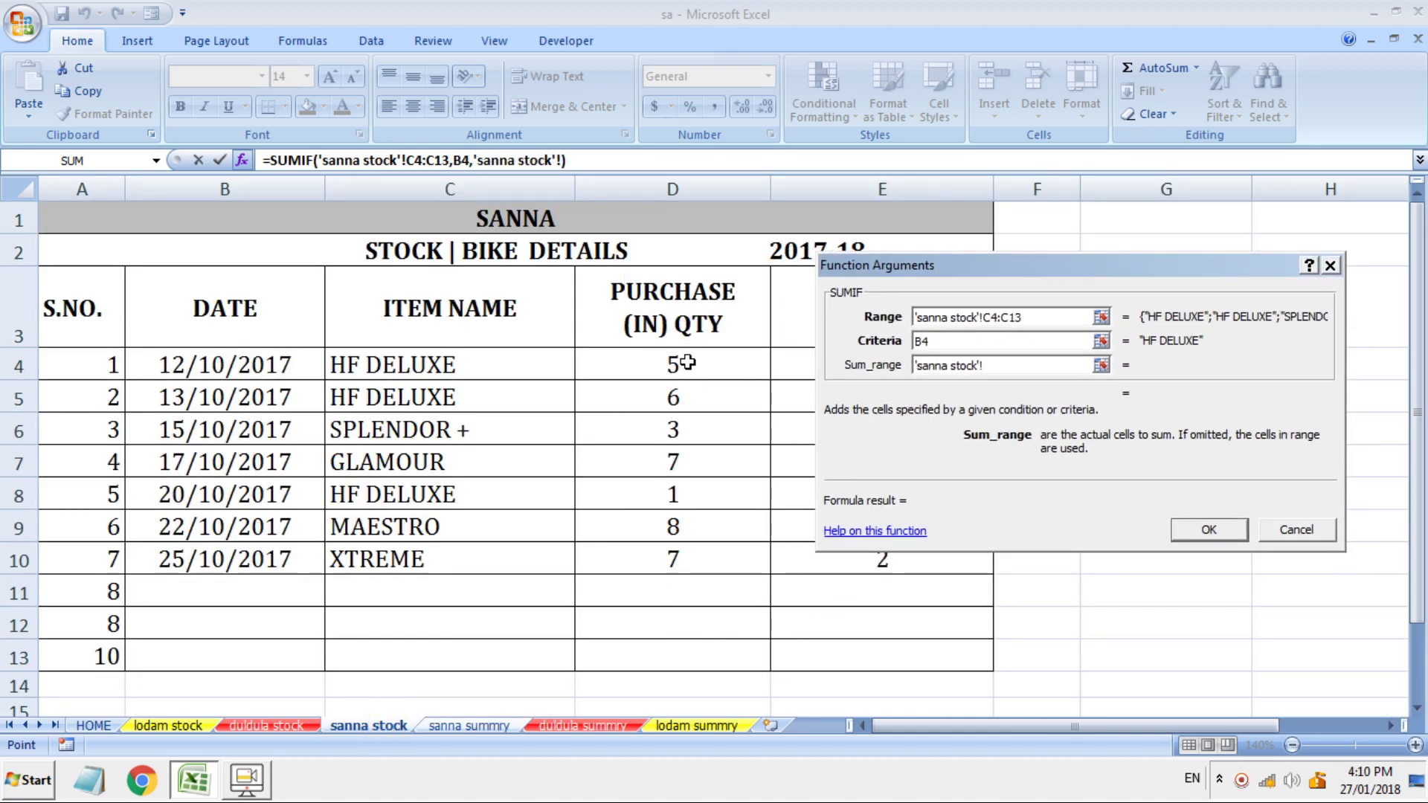
pyautogui.moveTo(690, 365); pyautogui.dragTo(684, 645)
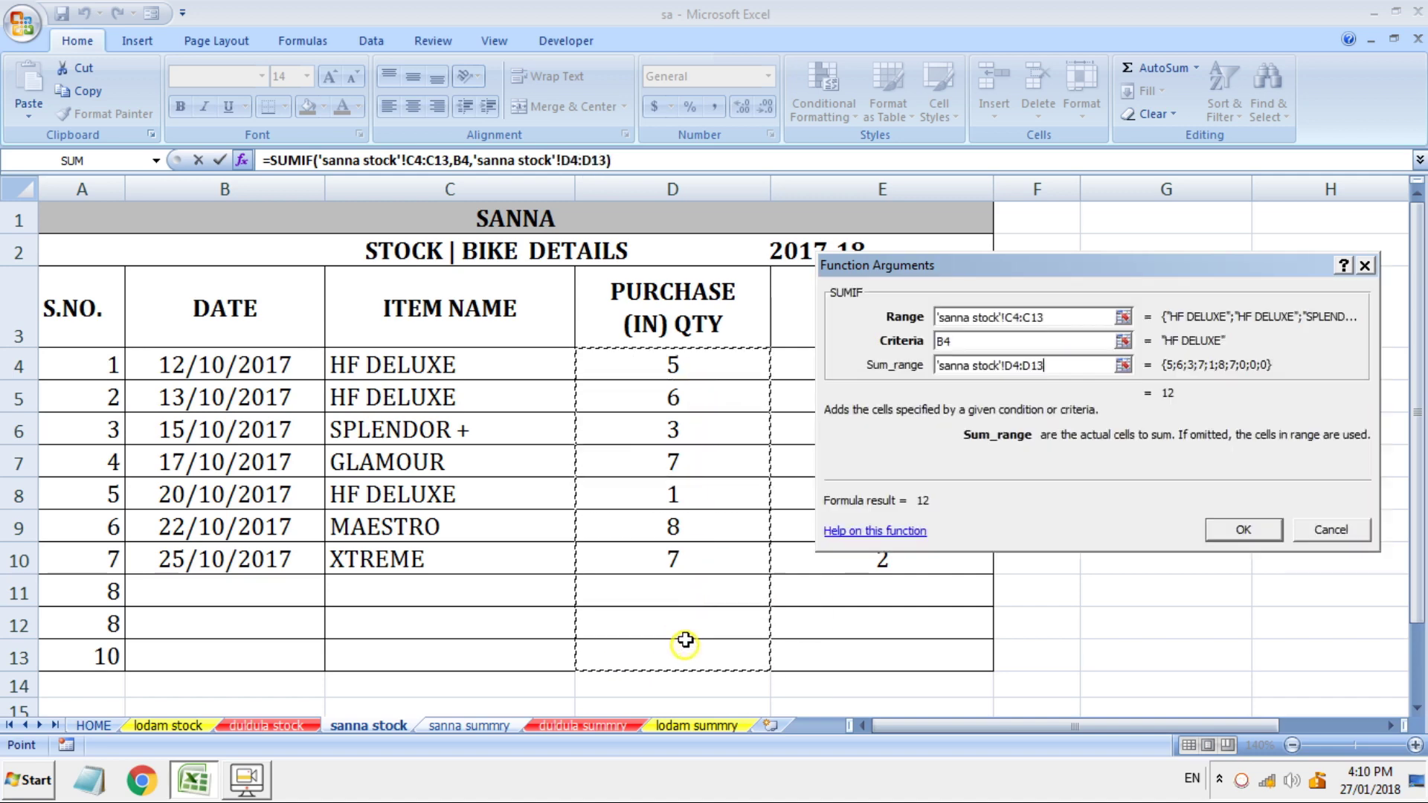
pyautogui.click(1223, 531)
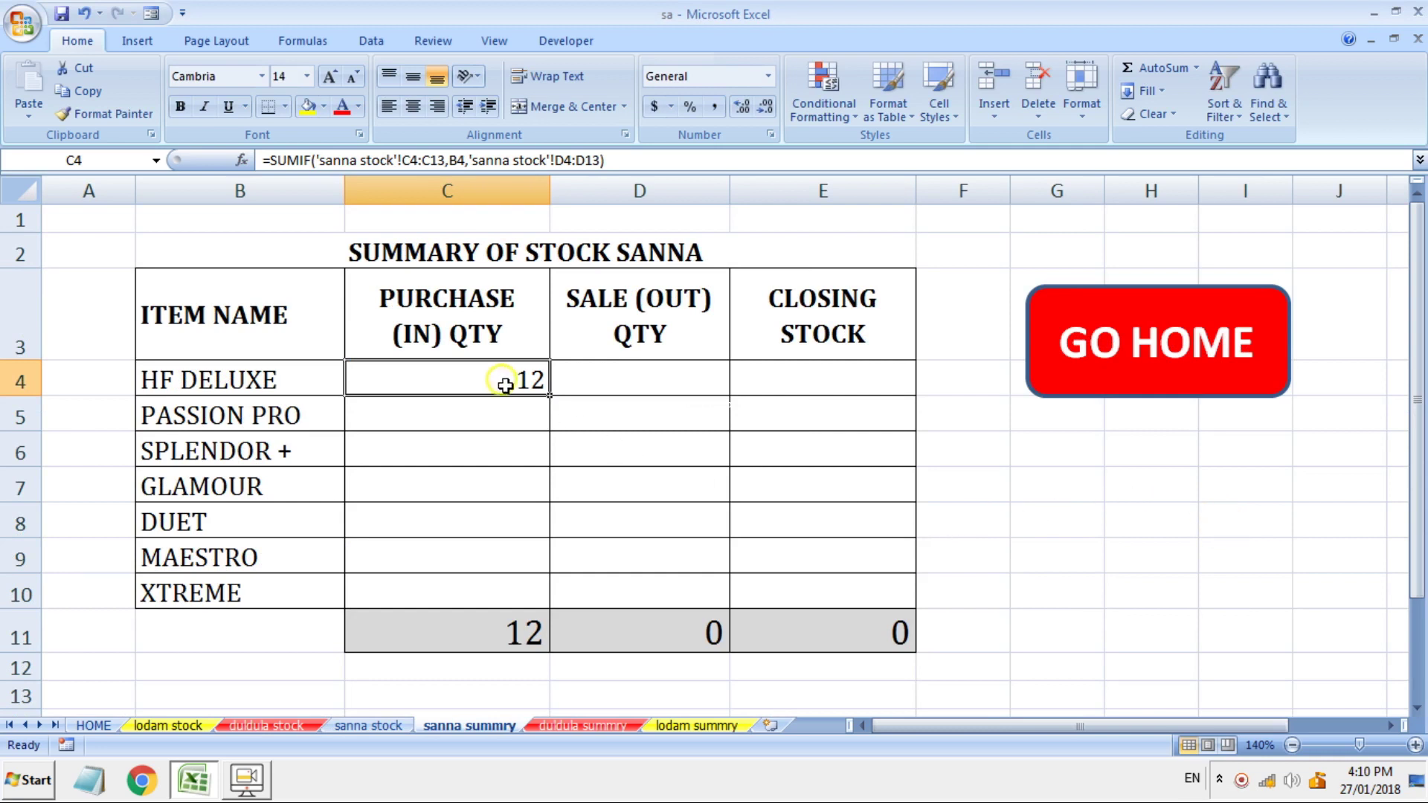
pyautogui.click(256, 382)
pyautogui.click(446, 391)
pyautogui.click(370, 725)
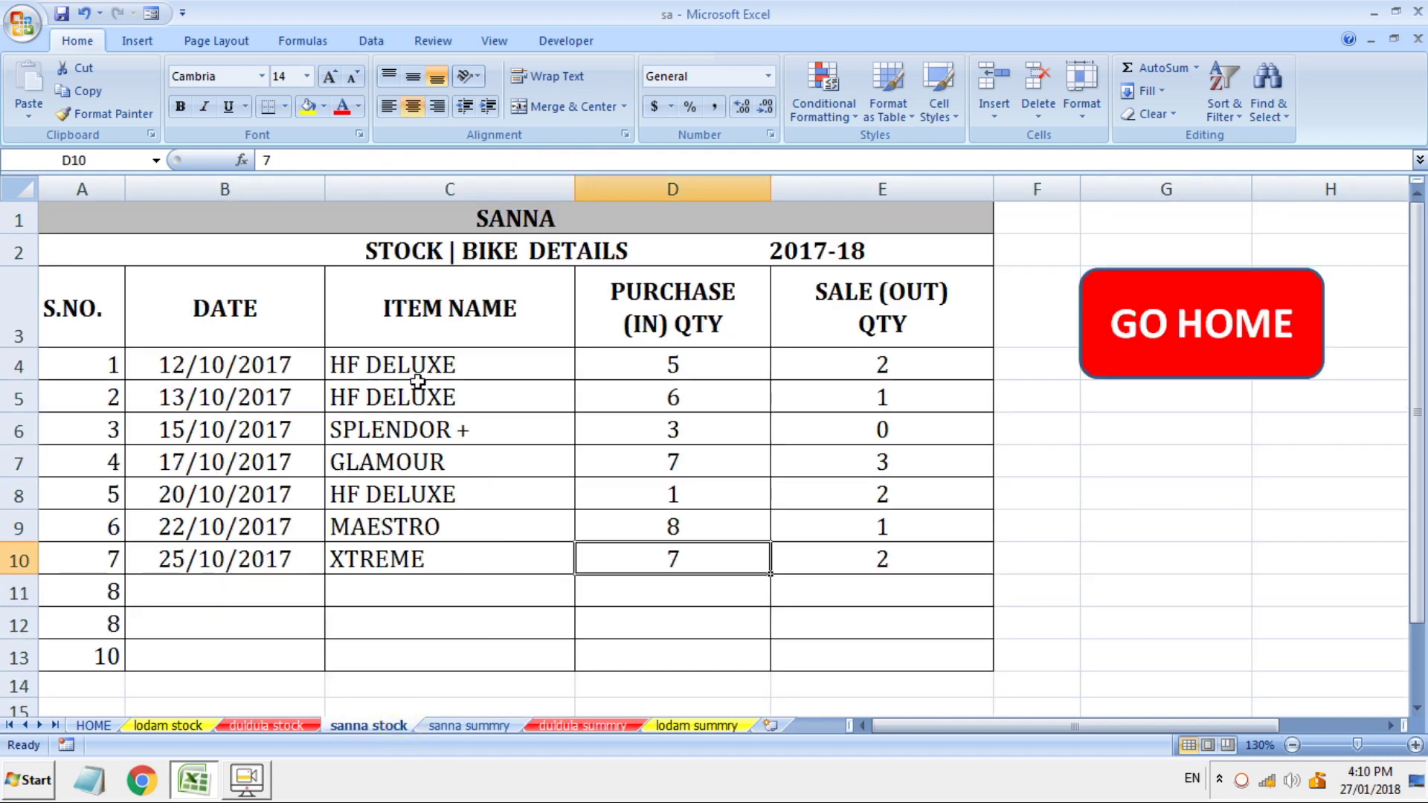
pyautogui.moveTo(344, 367); pyautogui.dragTo(695, 371)
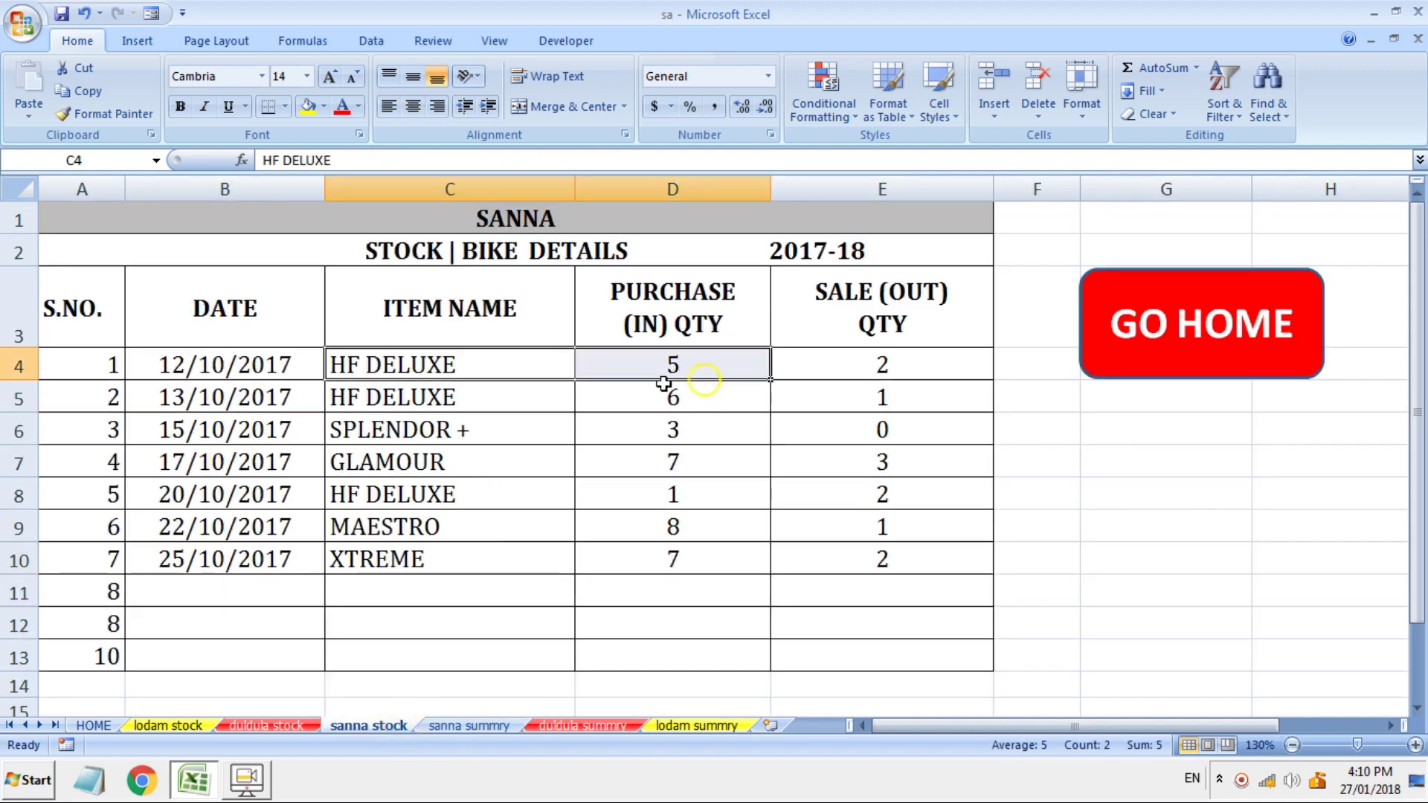
pyautogui.click(489, 408)
pyautogui.moveTo(490, 409); pyautogui.dragTo(672, 401)
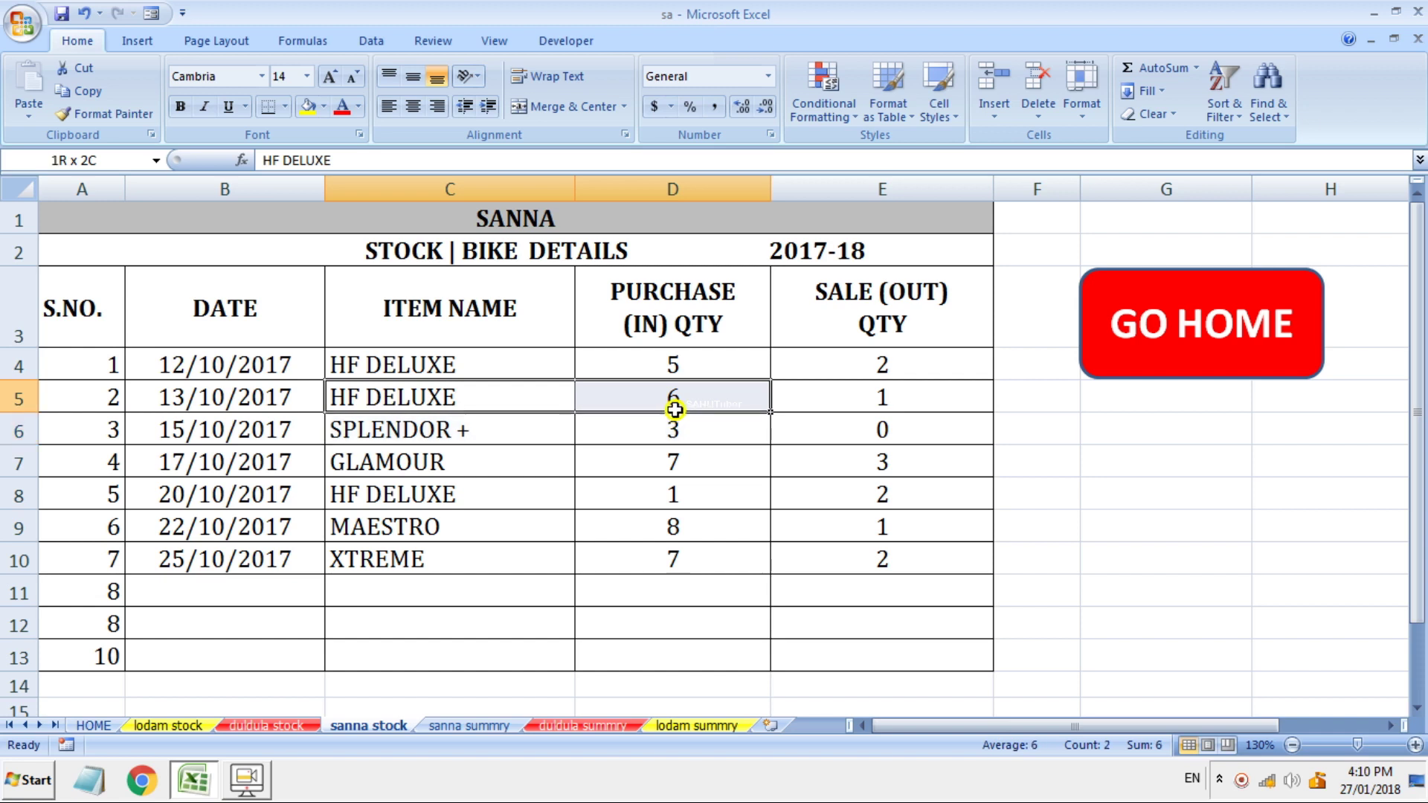
pyautogui.moveTo(414, 498); pyautogui.dragTo(673, 494)
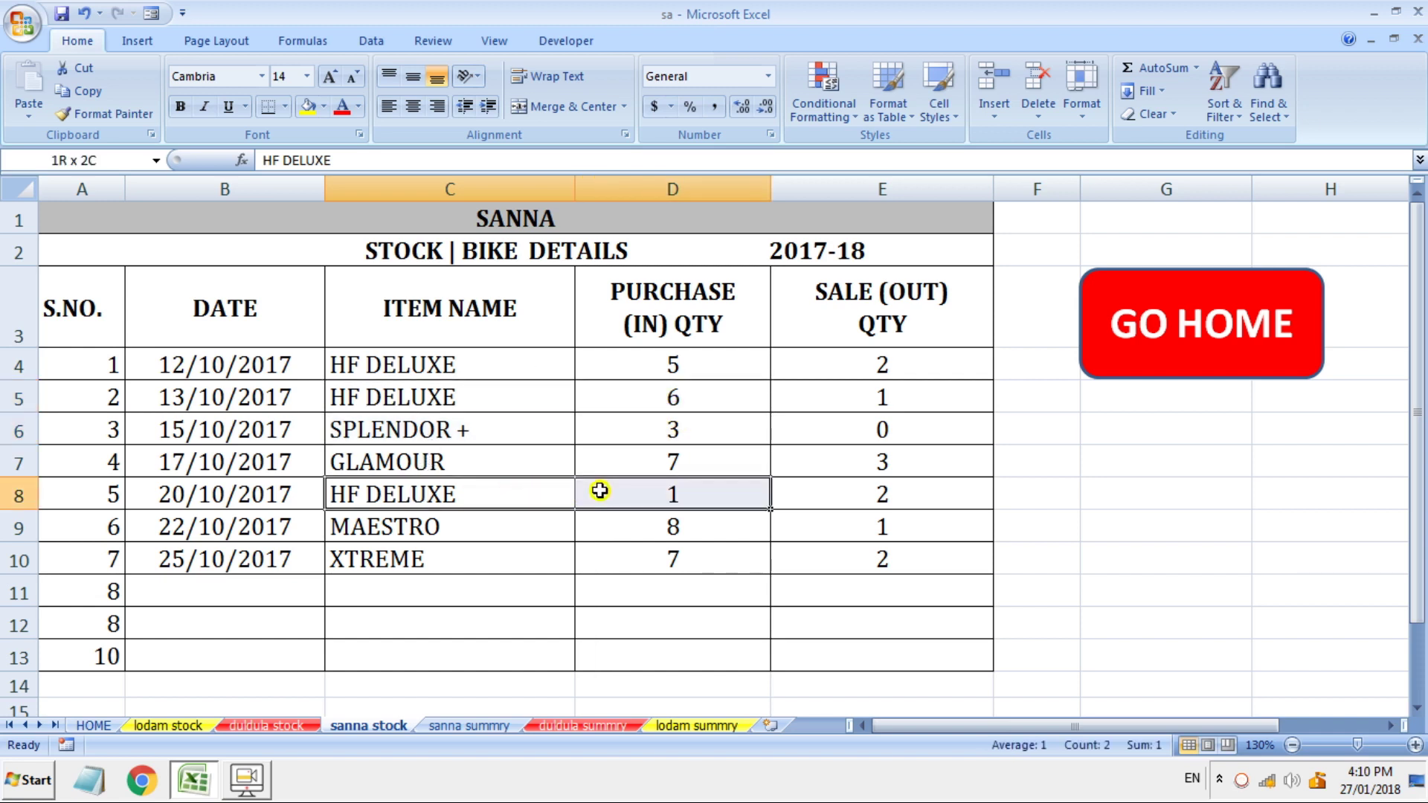
pyautogui.click(469, 725)
pyautogui.click(501, 381)
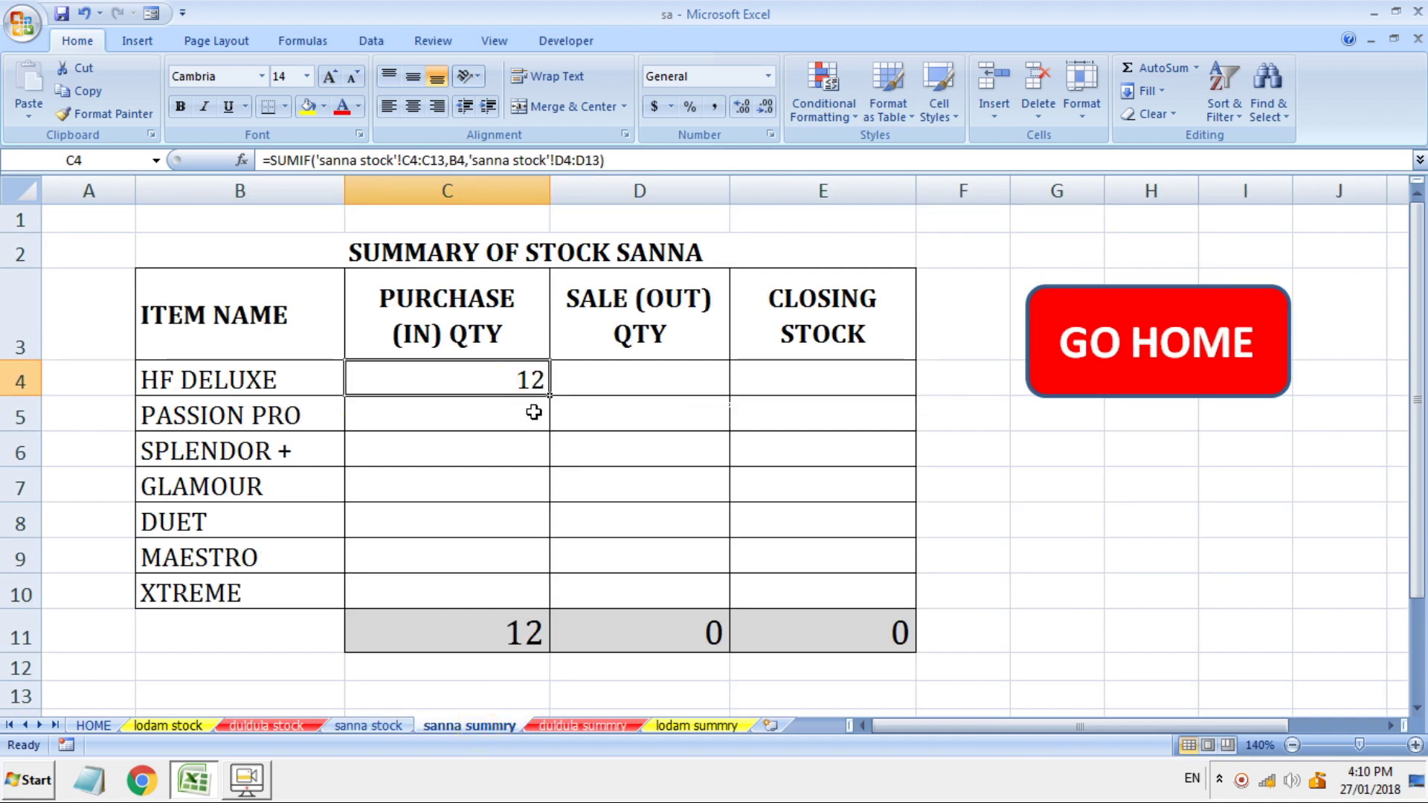
# Fill the purchase SUMIF from C4 down to C10 and check the copied formulas.
pyautogui.moveTo(553, 394); pyautogui.dragTo(548, 598)
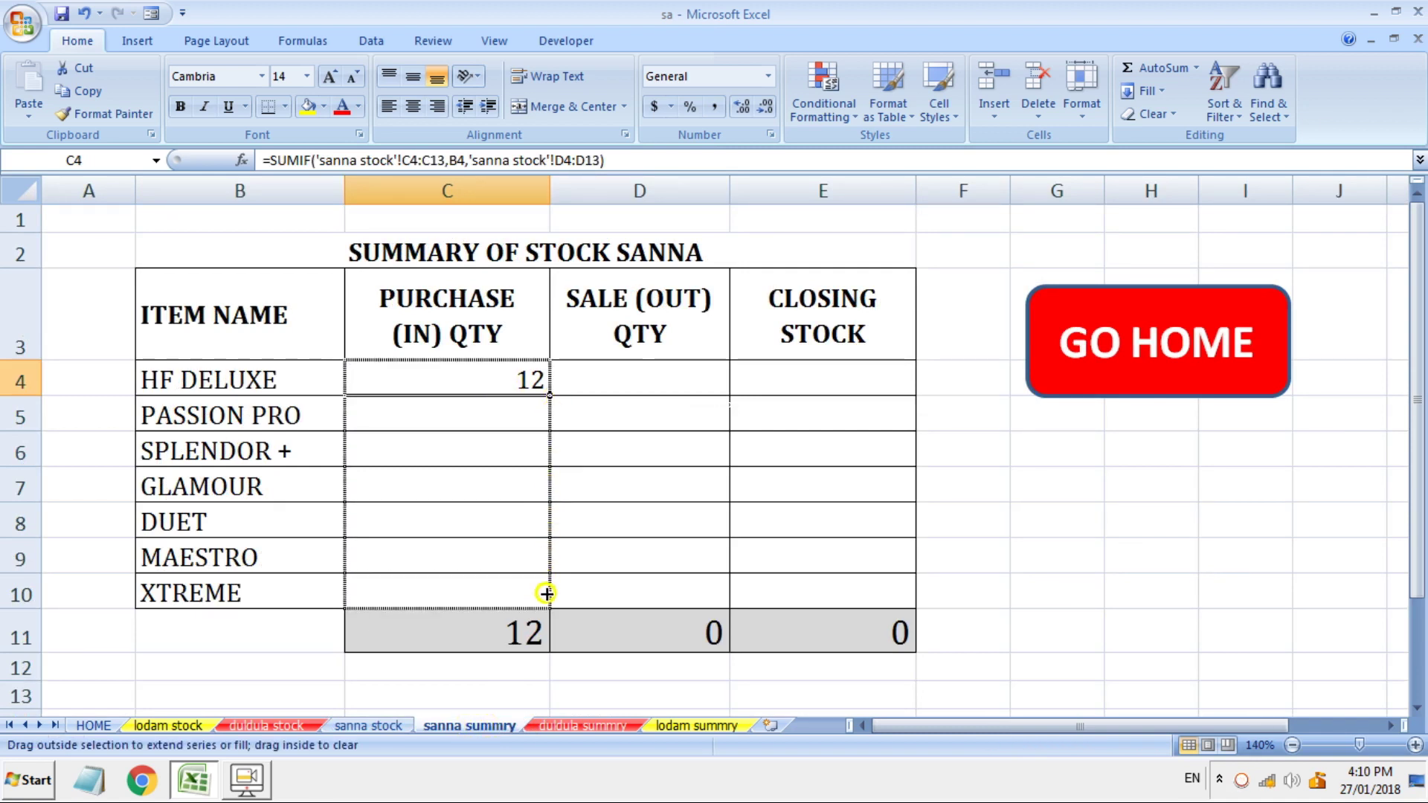
pyautogui.click(716, 484)
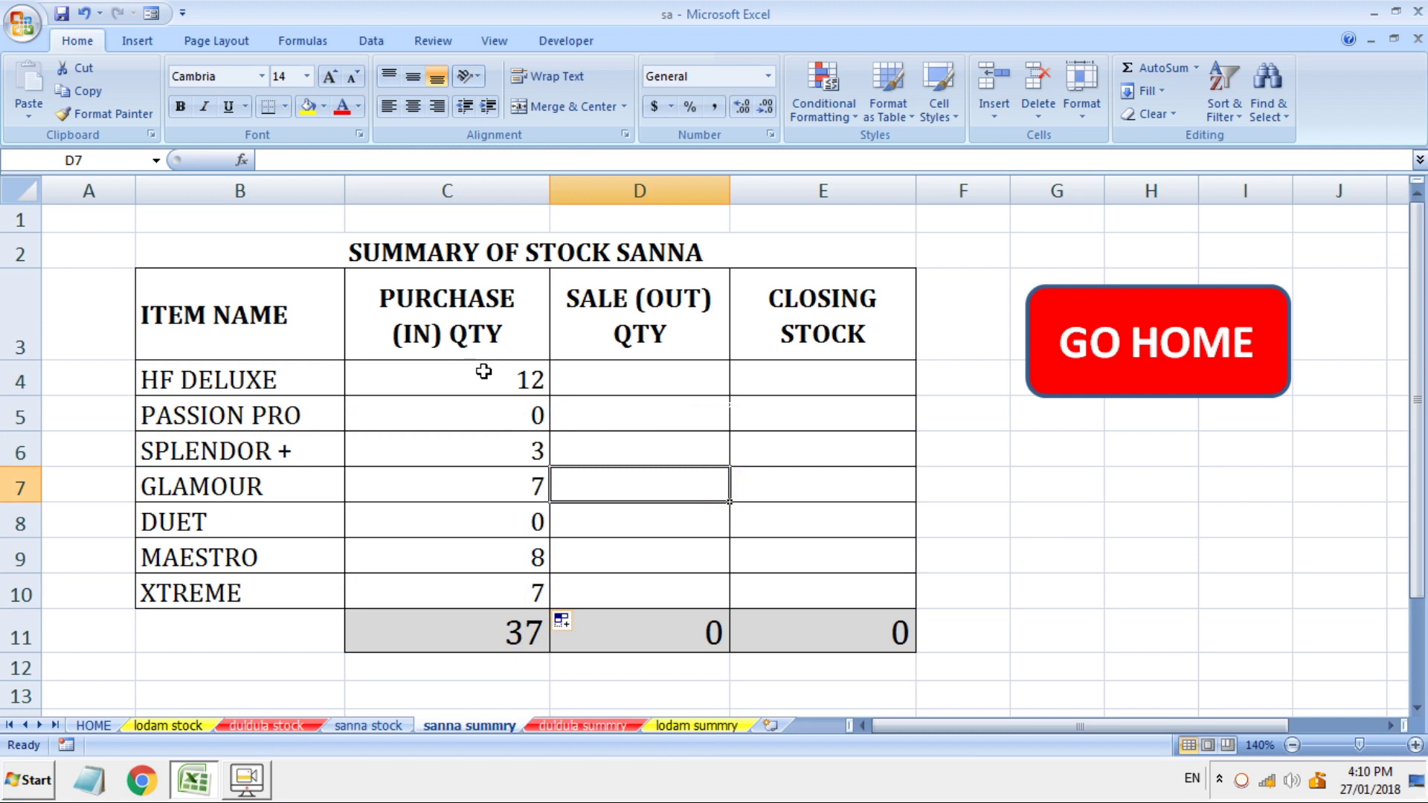
pyautogui.click(443, 376)
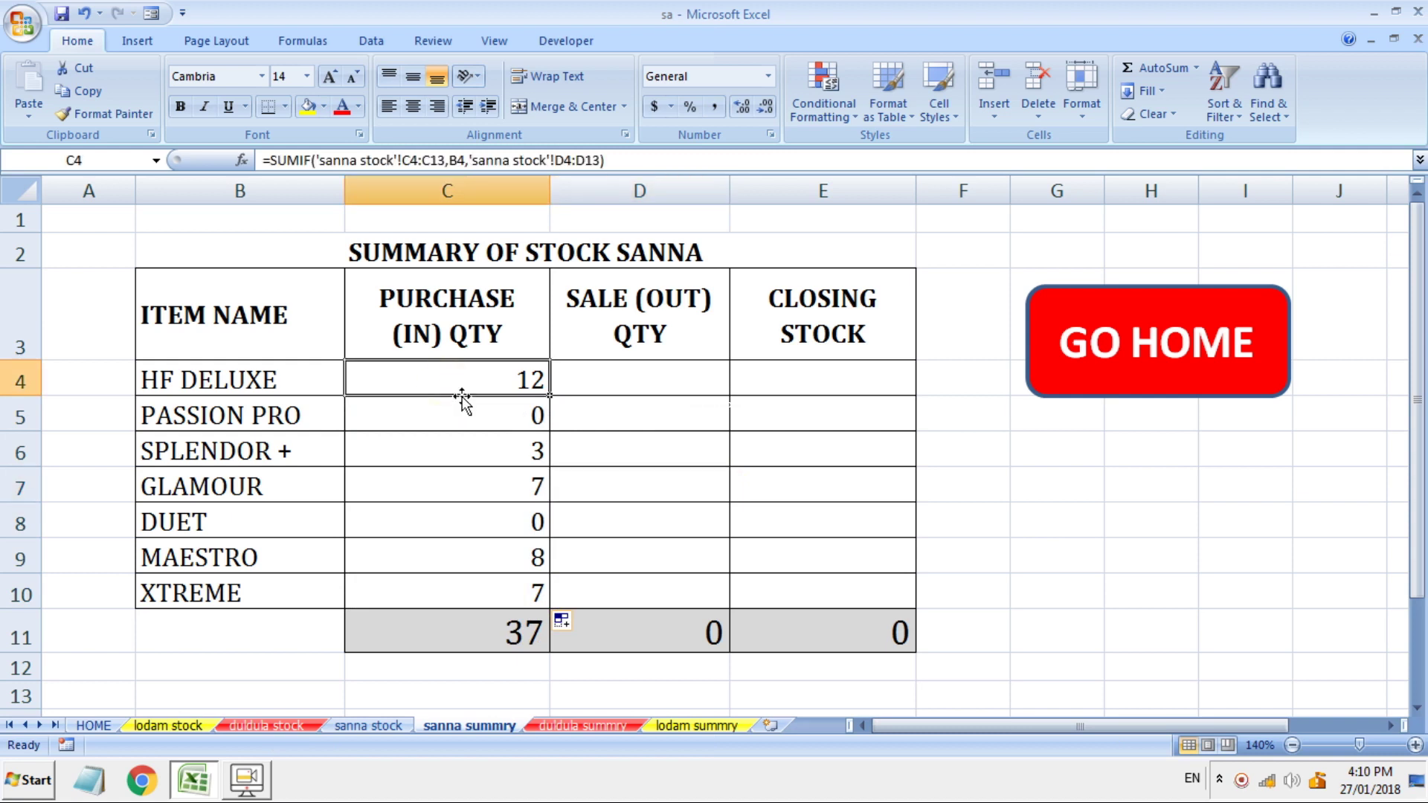
pyautogui.click(460, 421)
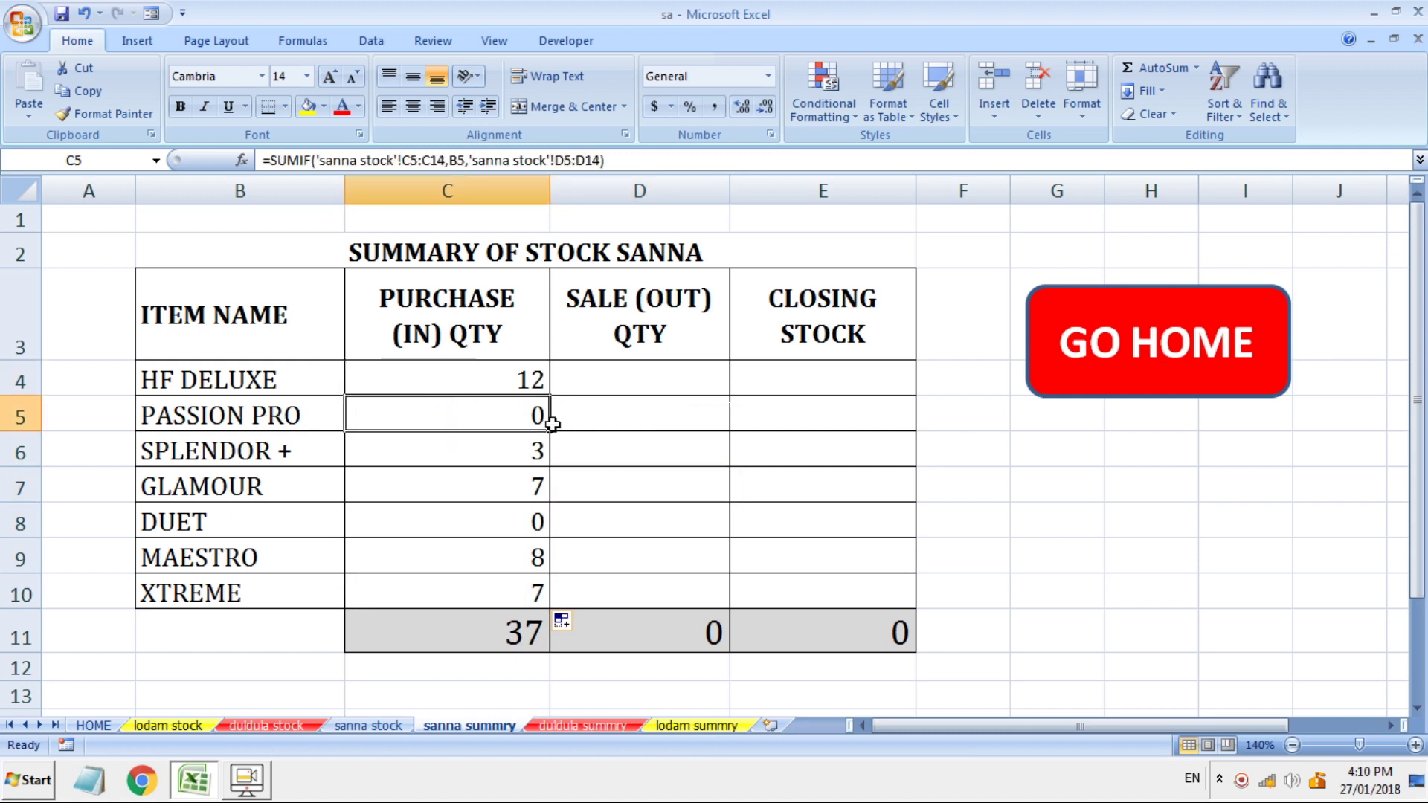
pyautogui.click(523, 450)
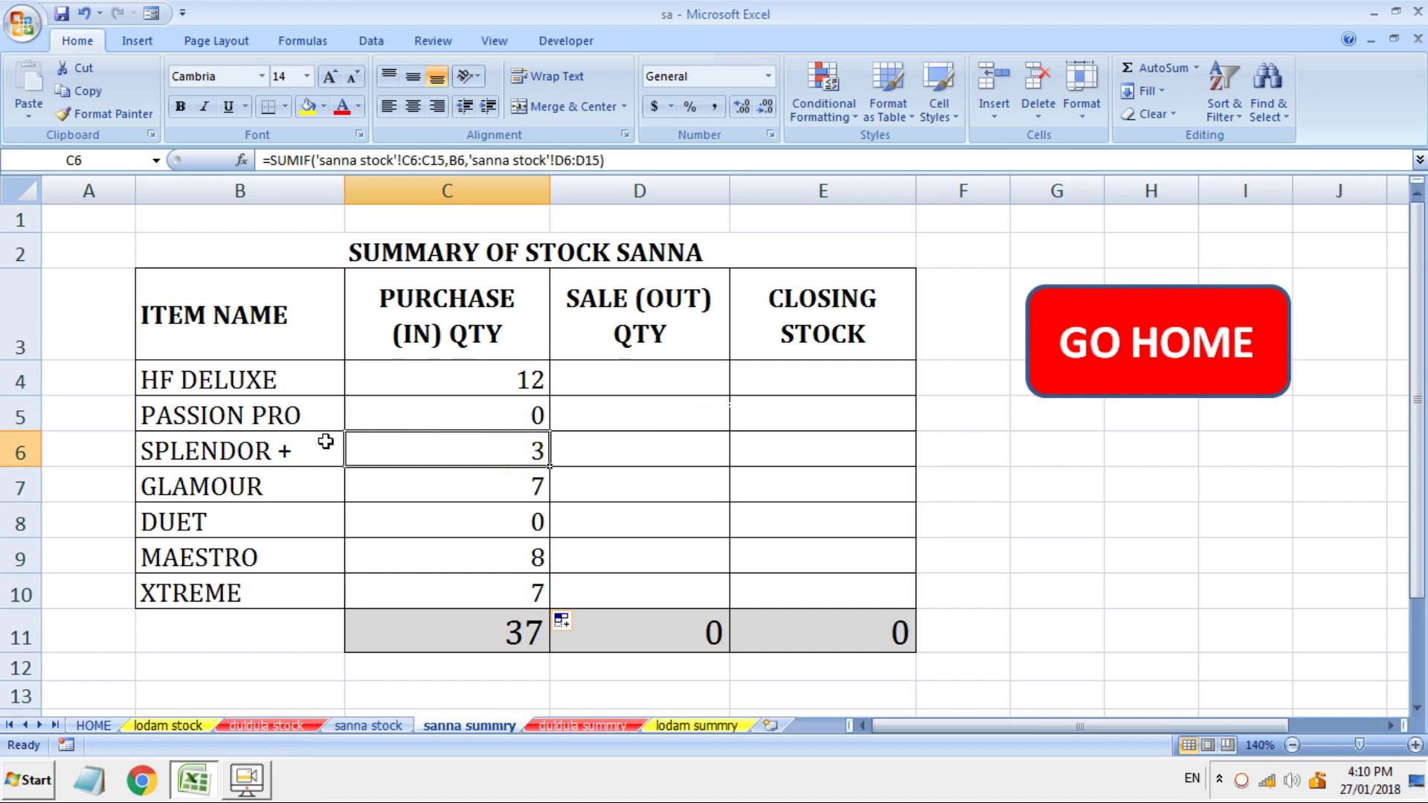
# On sanna stock, change the 13/10/2017 entry's item name to SPLENDOR +.
pyautogui.click(360, 724)
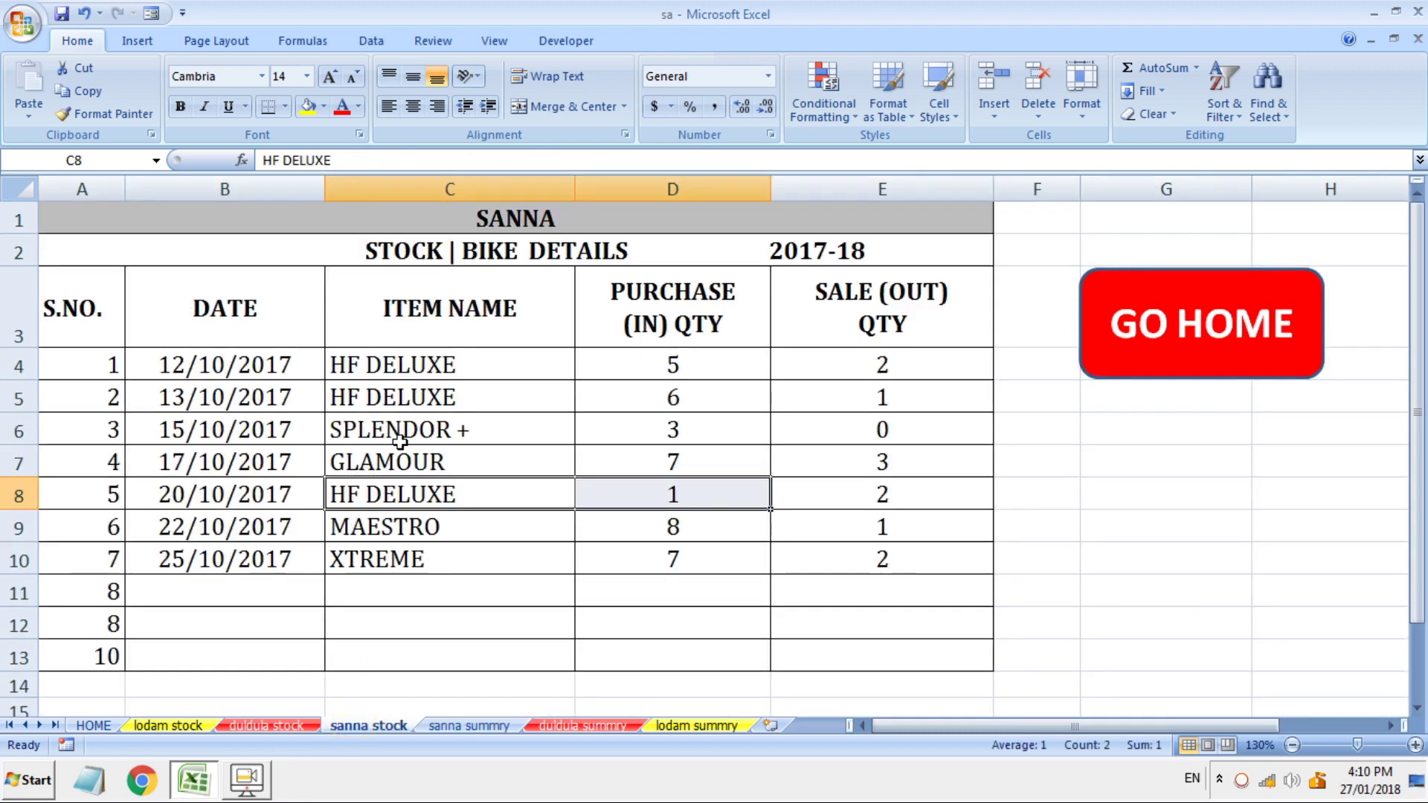
pyautogui.moveTo(402, 439); pyautogui.dragTo(534, 432)
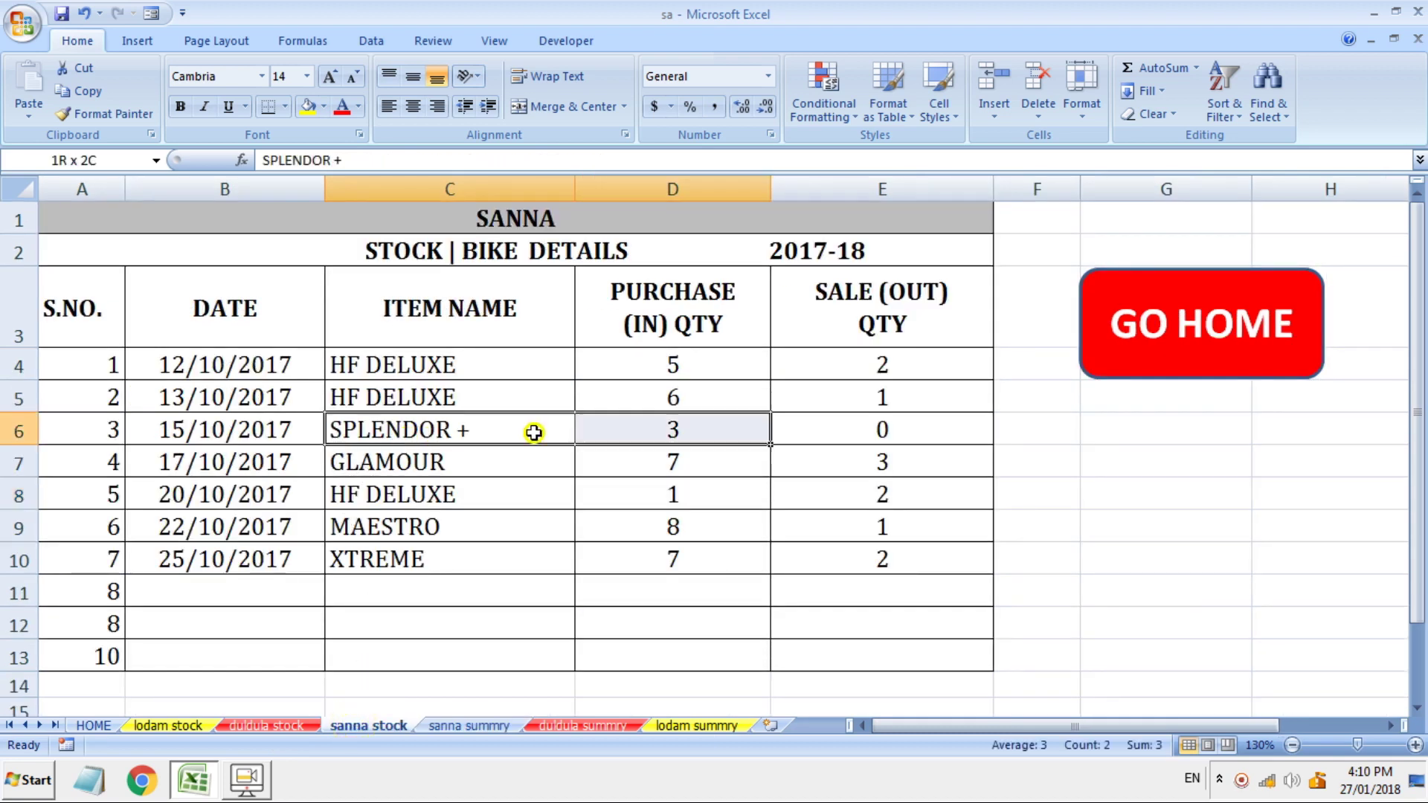
pyautogui.click(452, 725)
pyautogui.click(478, 415)
pyautogui.click(476, 556)
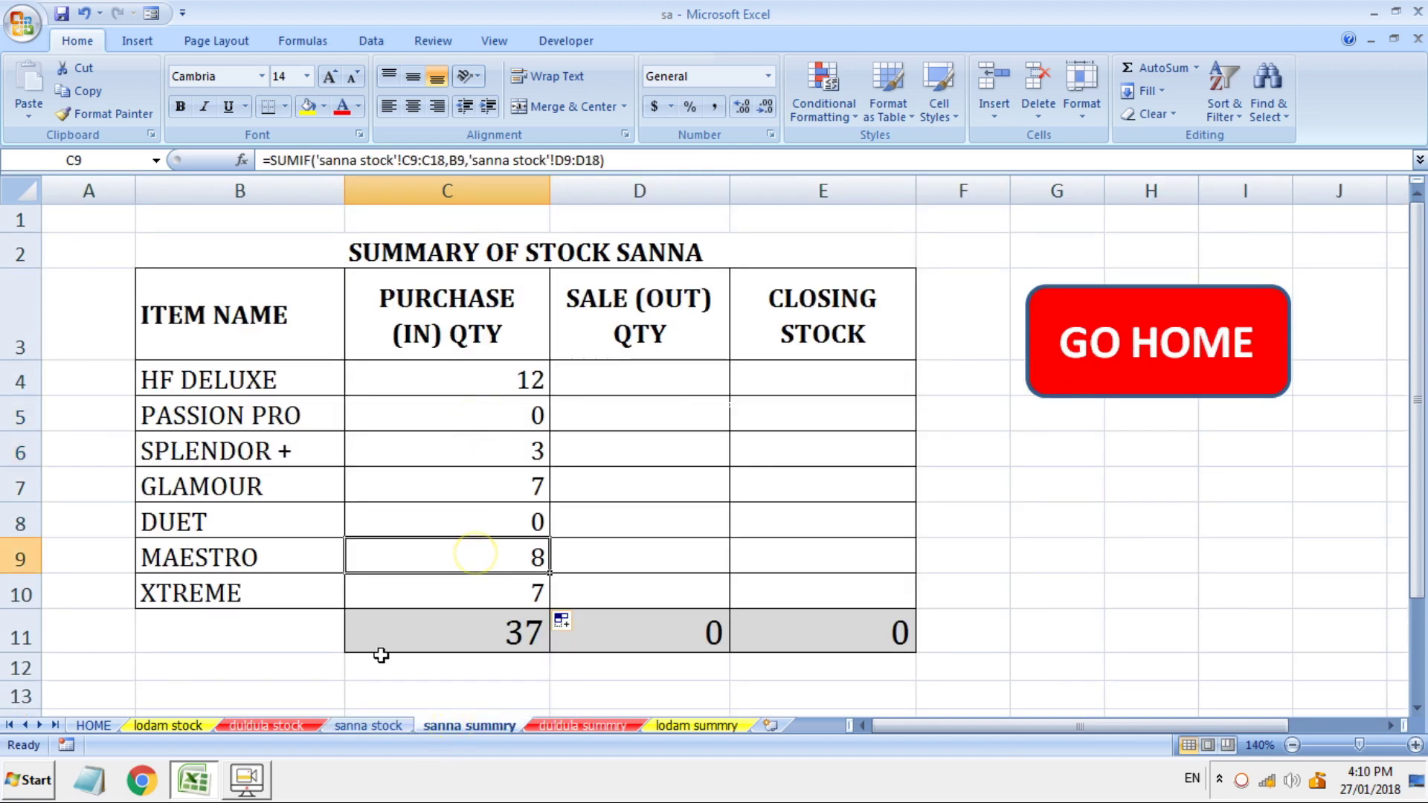
pyautogui.click(364, 725)
pyautogui.click(406, 402)
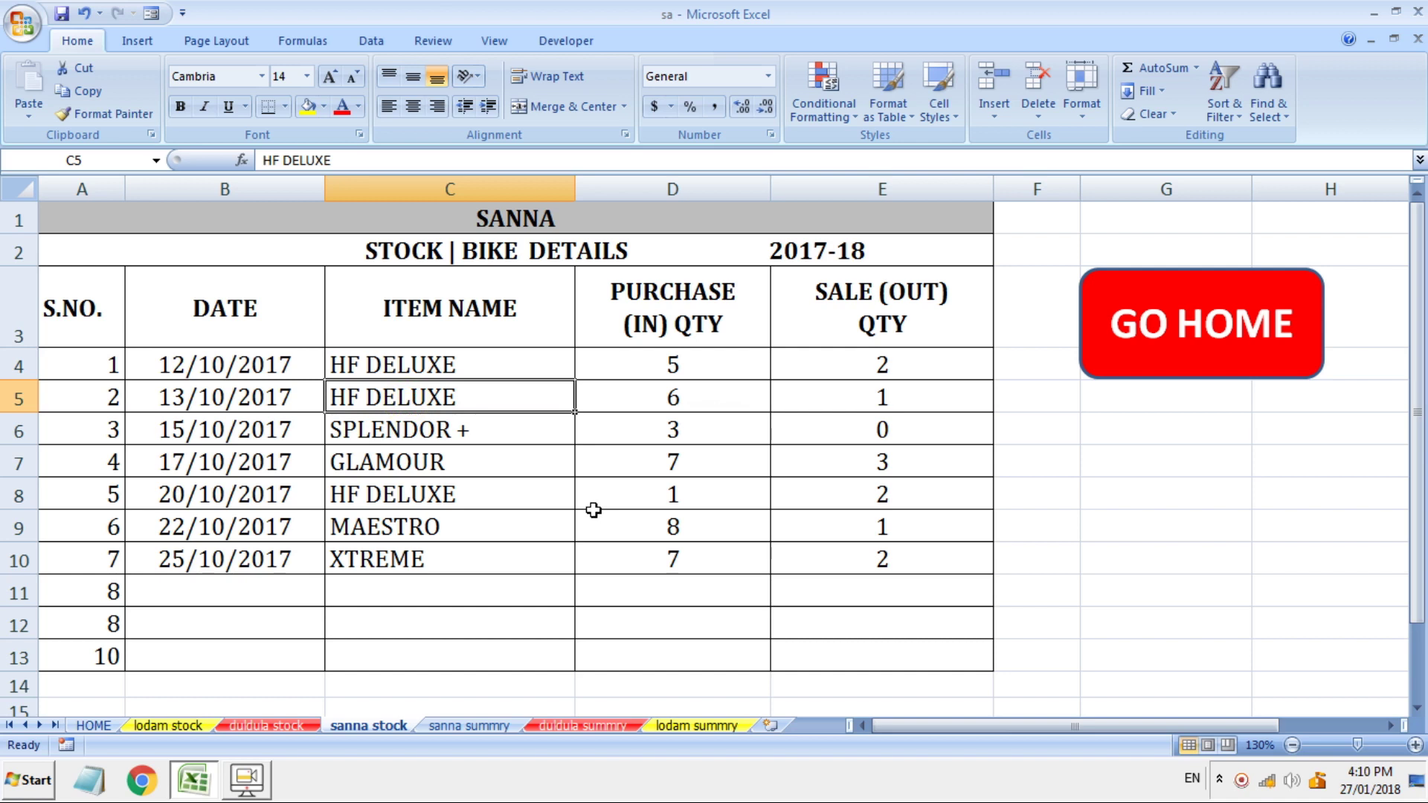
pyautogui.write('SPLENDOR +')
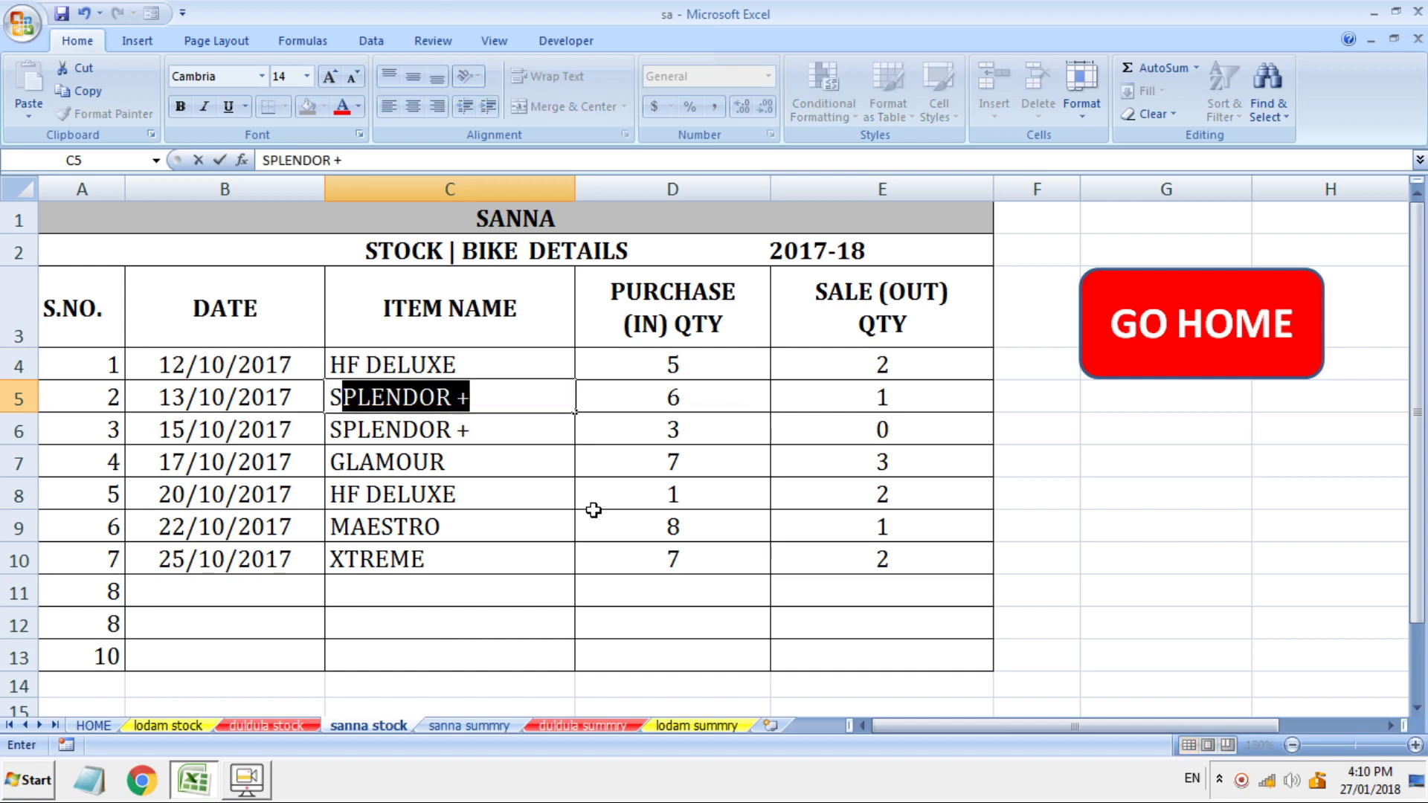
pyautogui.click(593, 512)
# Confirm the HF DELUXE purchase total dropped to 6 and select its sale cell D4.
pyautogui.moveTo(531, 374); pyautogui.dragTo(693, 369)
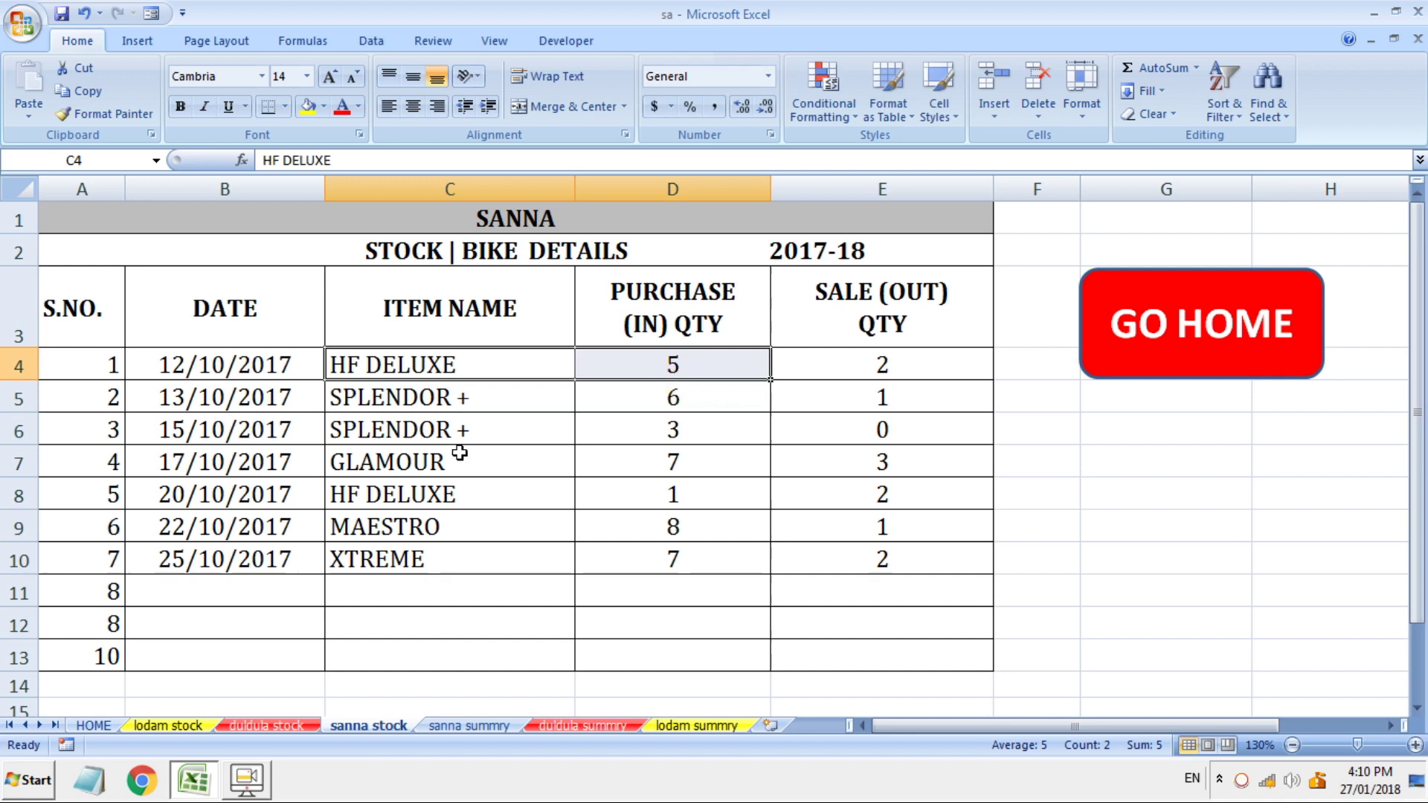
pyautogui.click(455, 728)
pyautogui.click(505, 382)
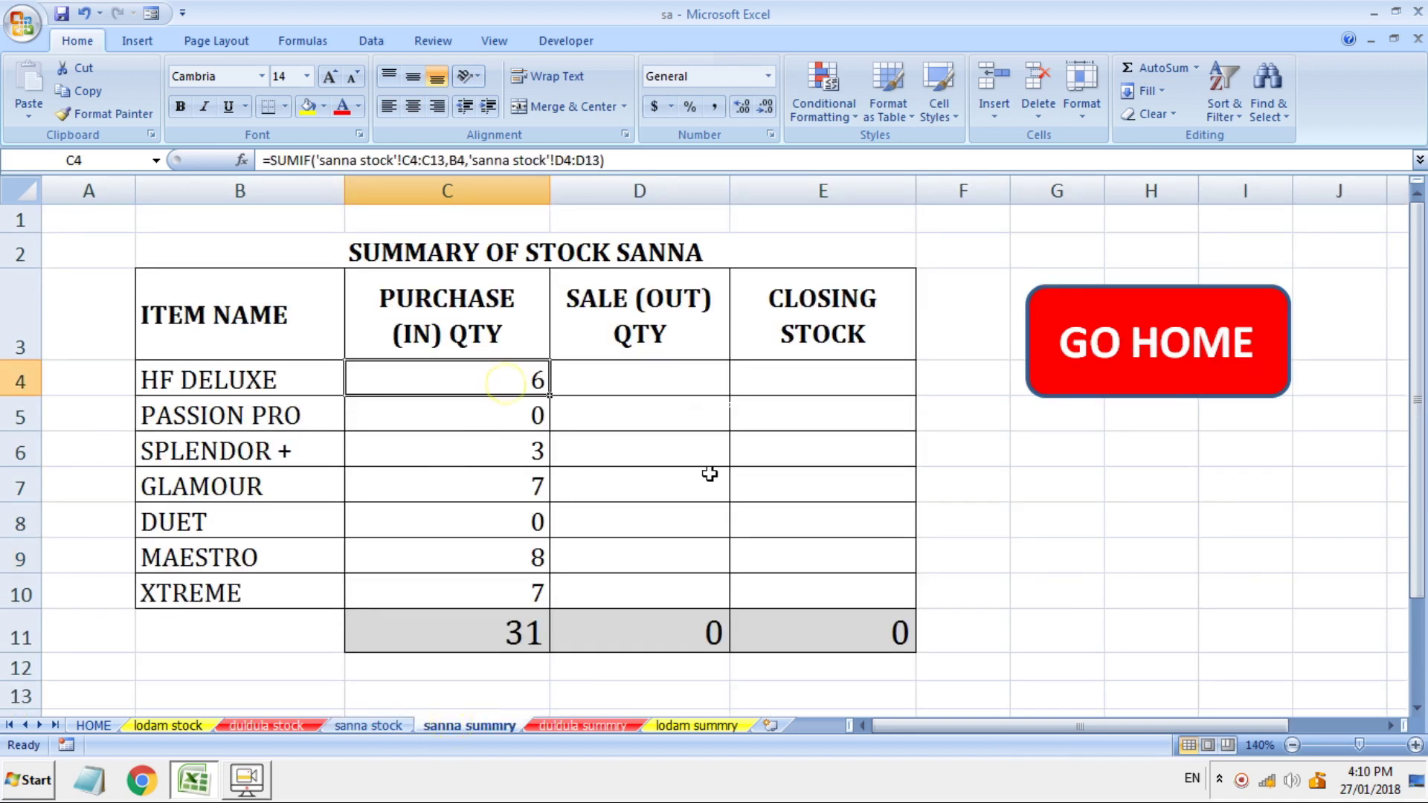
pyautogui.click(648, 423)
pyautogui.click(615, 378)
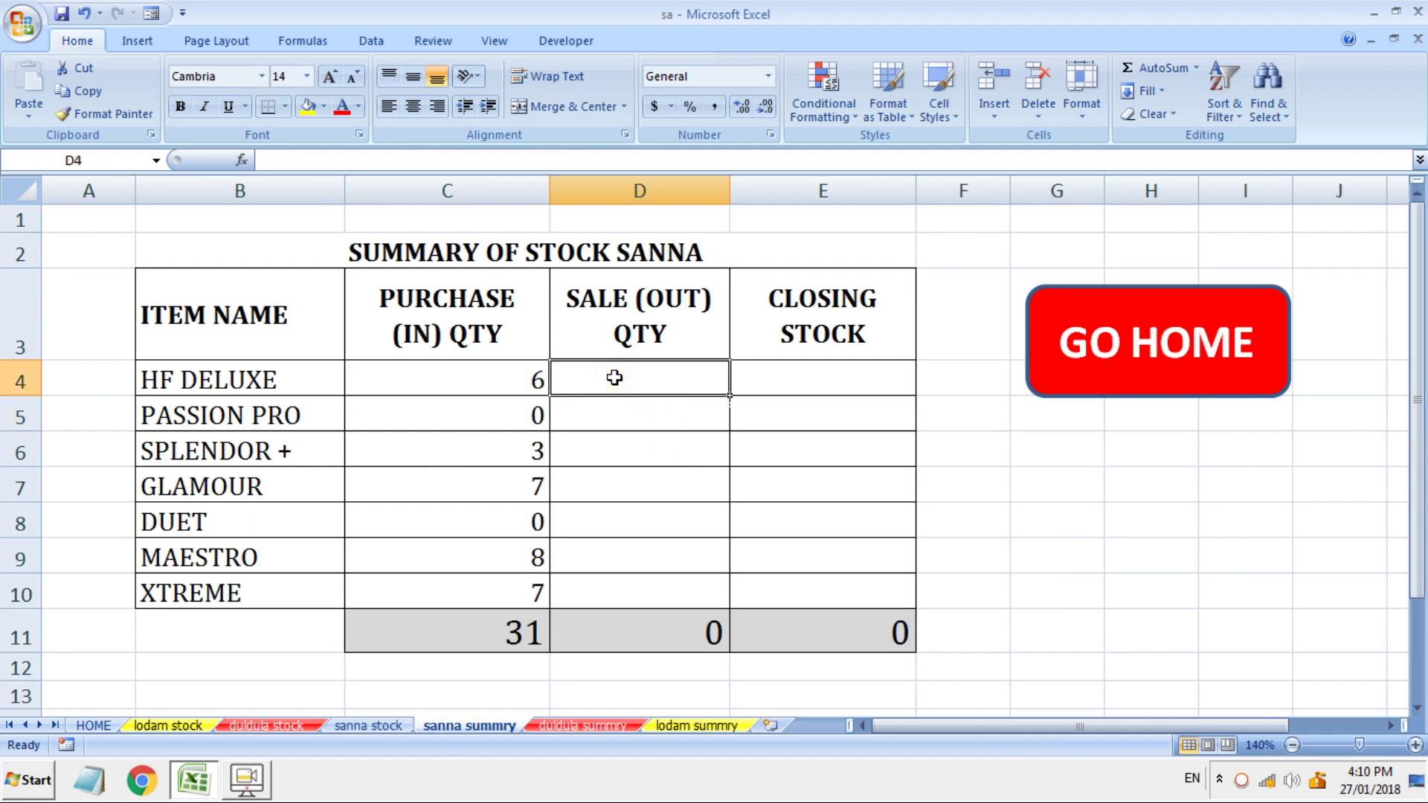
# Enter a SUMIF in D4: range C4:C13, criteria B4, sum range 'sanna stock'!E4:E13.
pyautogui.write('=SUM')
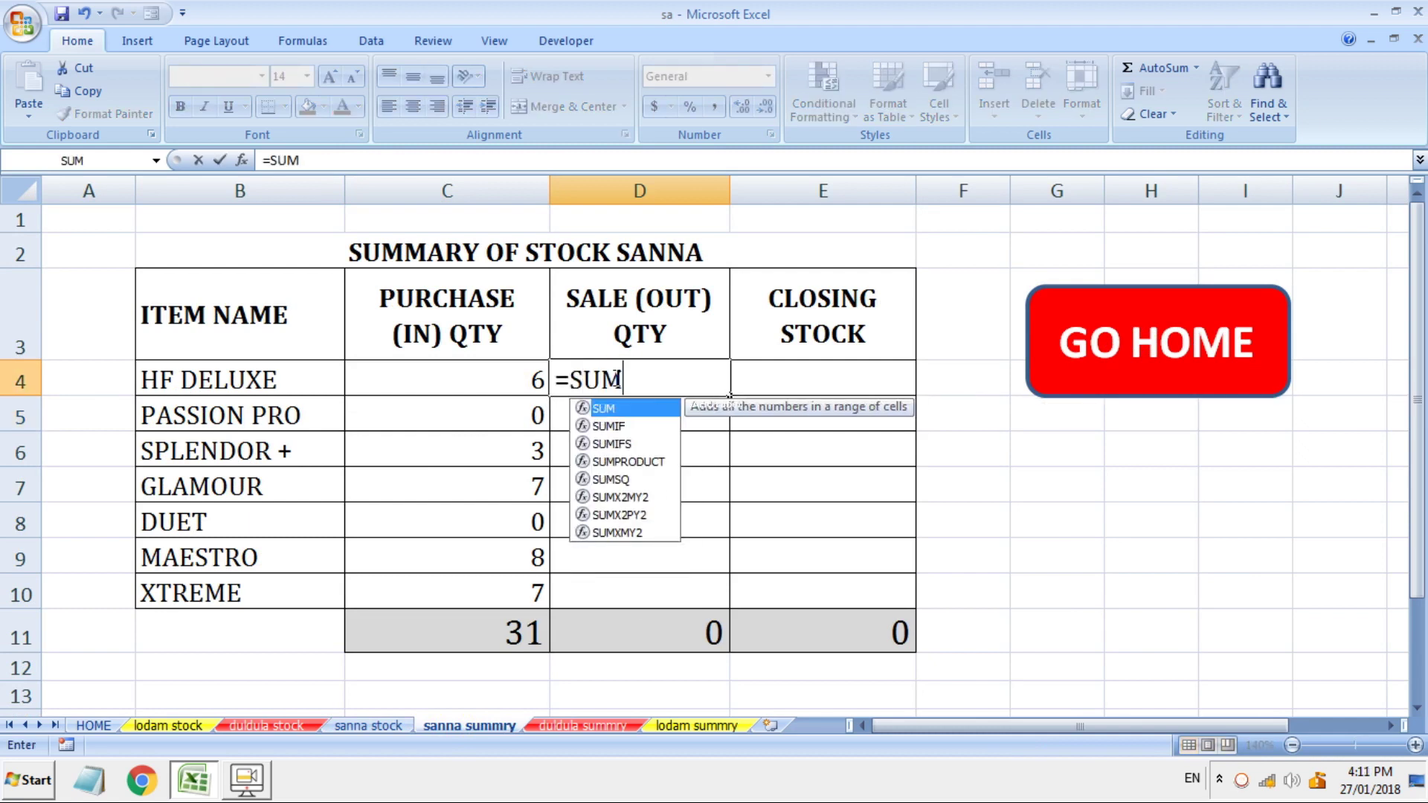
pyautogui.write('IF')
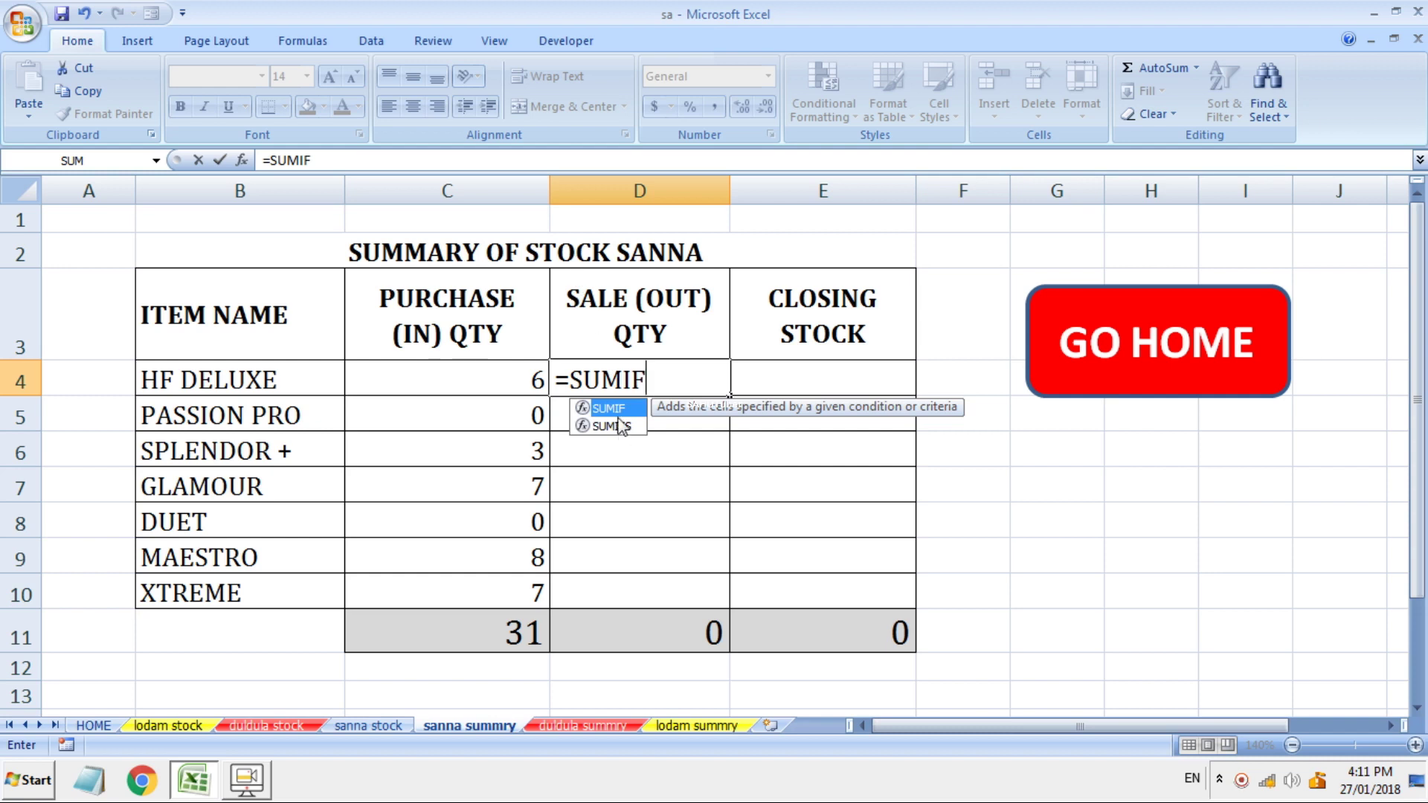
pyautogui.doubleClick(614, 408)
pyautogui.click(241, 160)
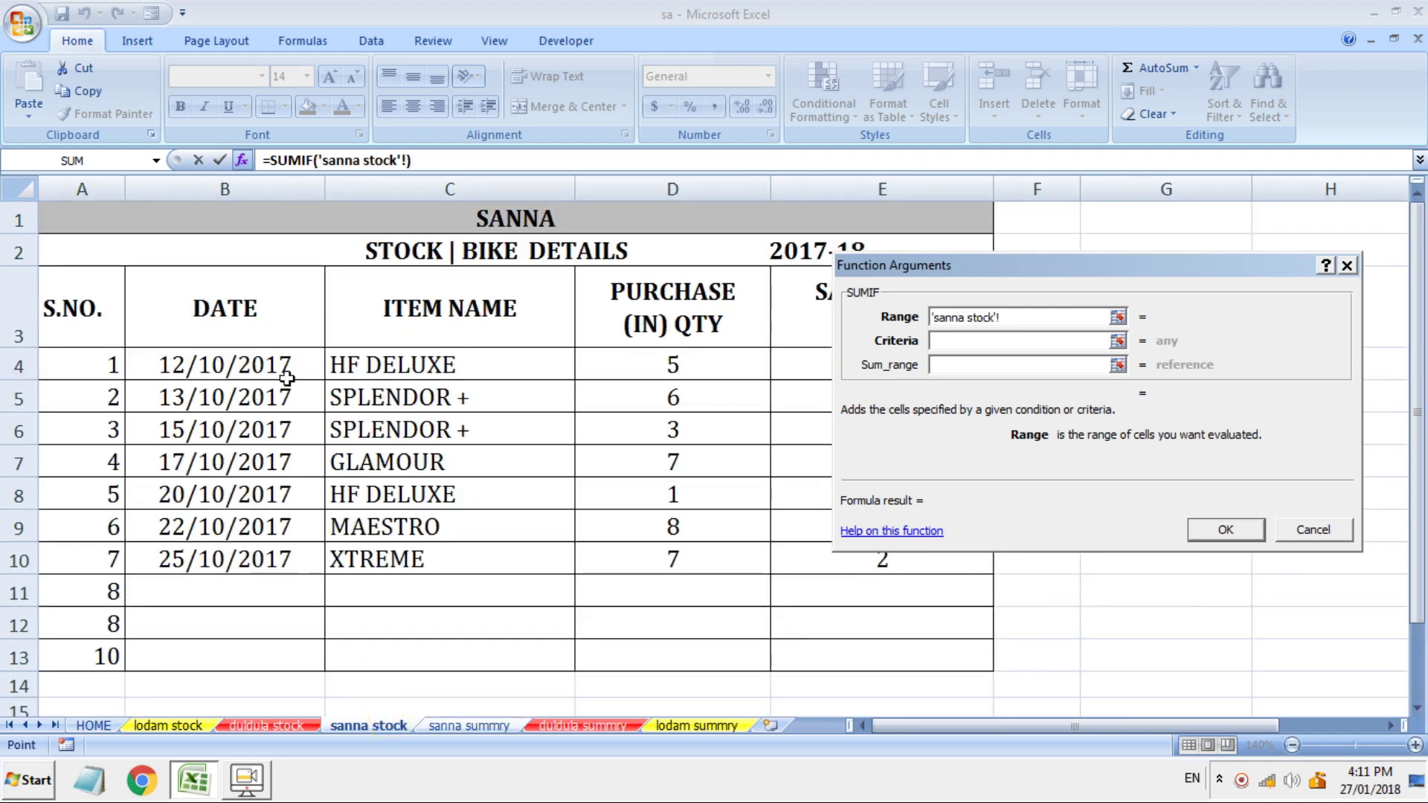
pyautogui.moveTo(380, 359); pyautogui.dragTo(413, 661)
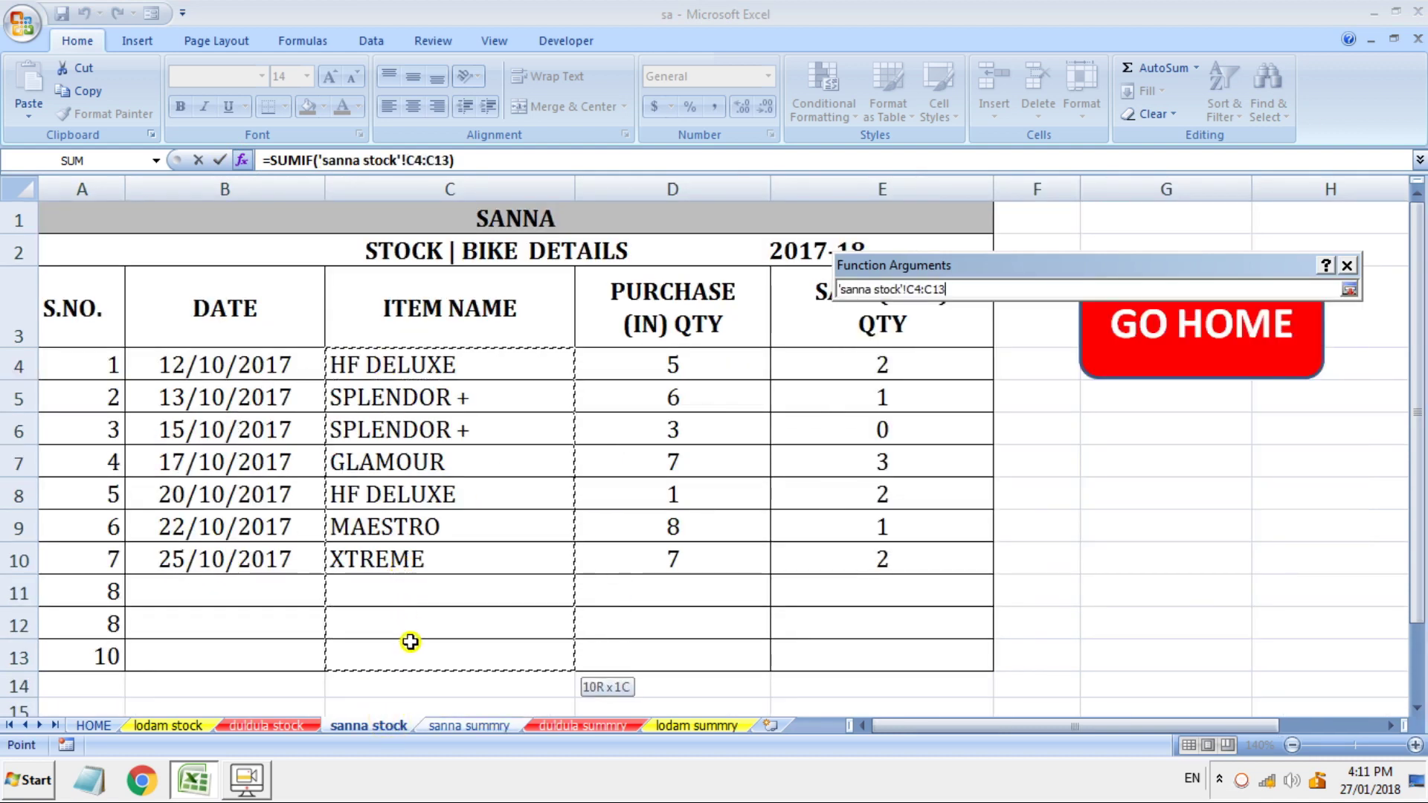
pyautogui.click(986, 340)
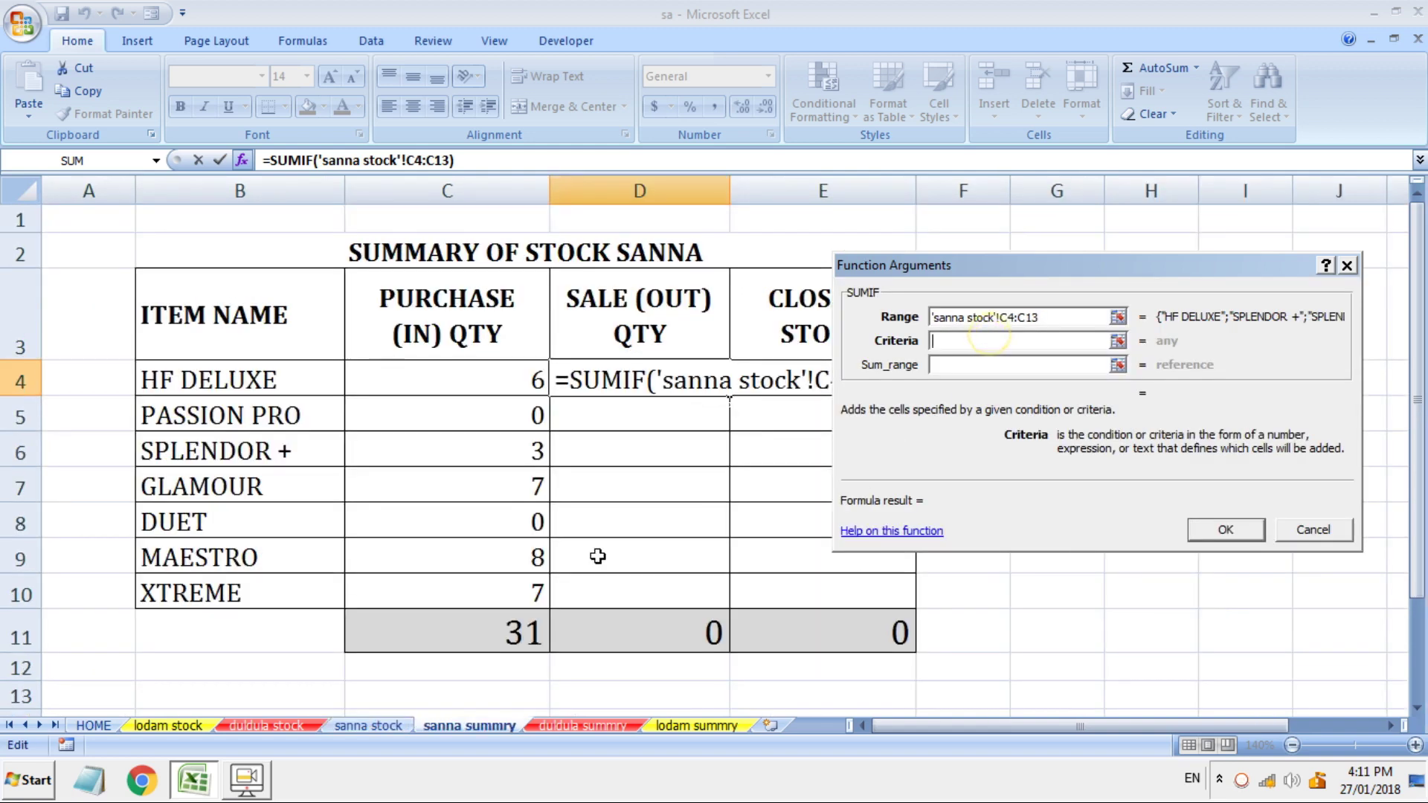
pyautogui.click(204, 383)
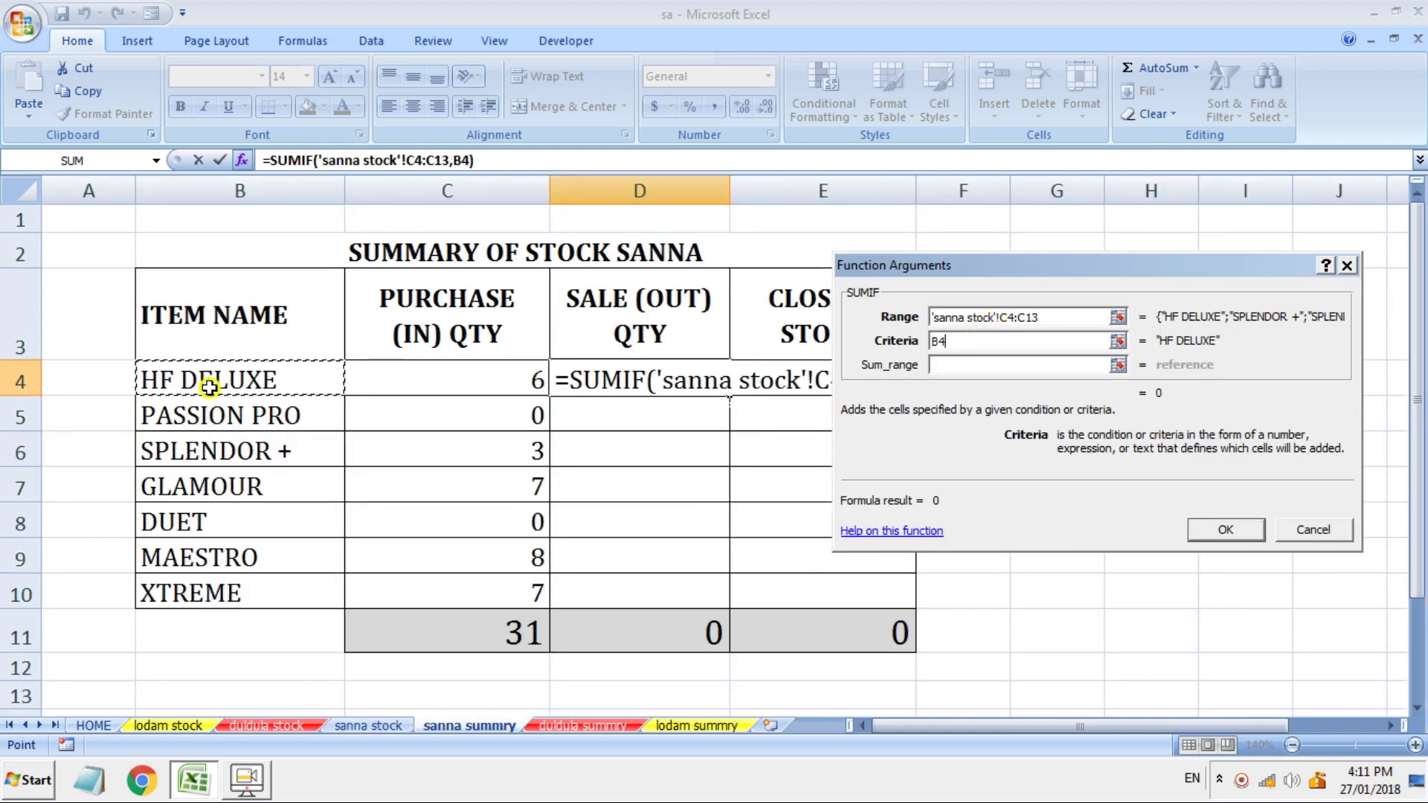
pyautogui.click(959, 366)
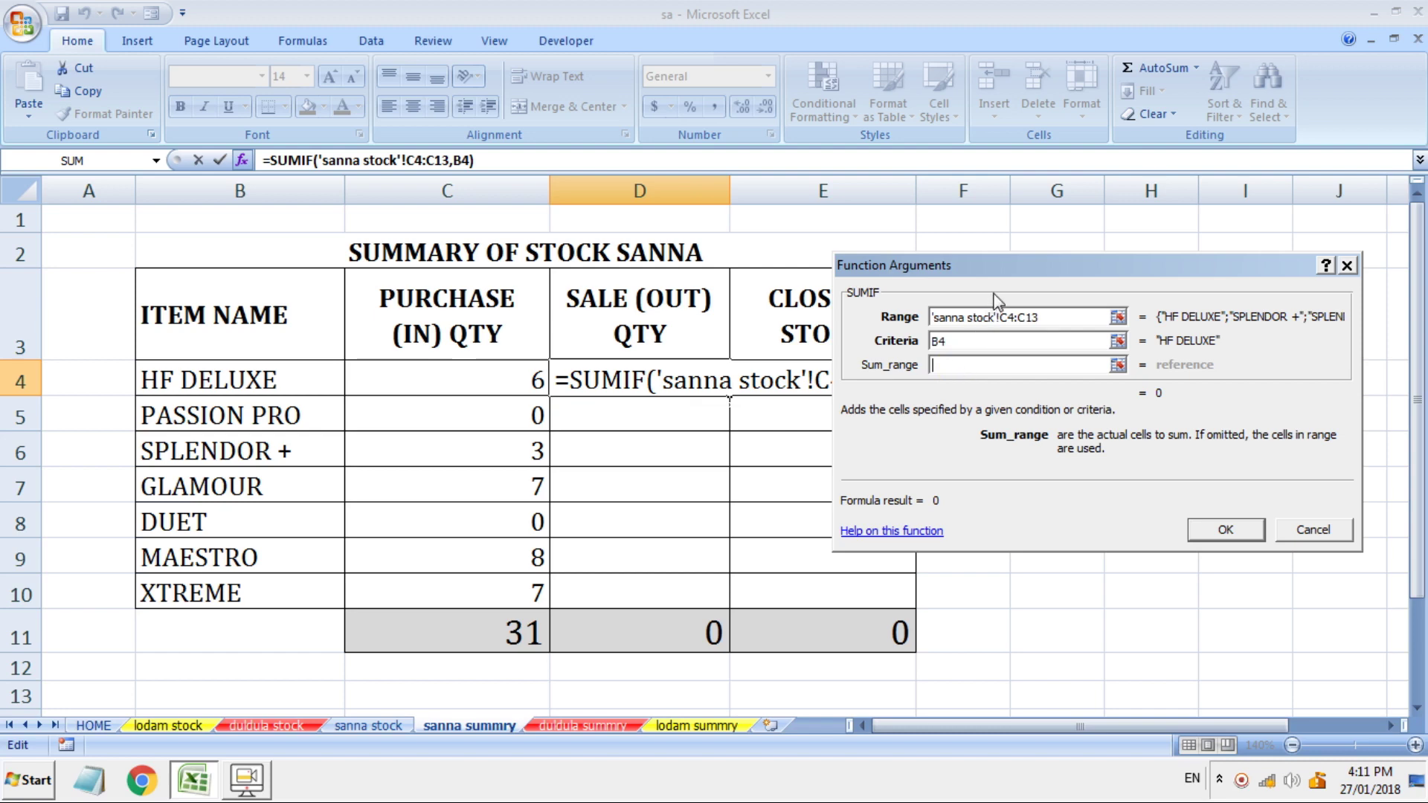
pyautogui.moveTo(1006, 276)
pyautogui.mouseDown()
pyautogui.moveTo(1100, 369)
pyautogui.moveTo(991, 344)
pyautogui.moveTo(1205, 267)
pyautogui.mouseUp()
pyautogui.click(369, 726)
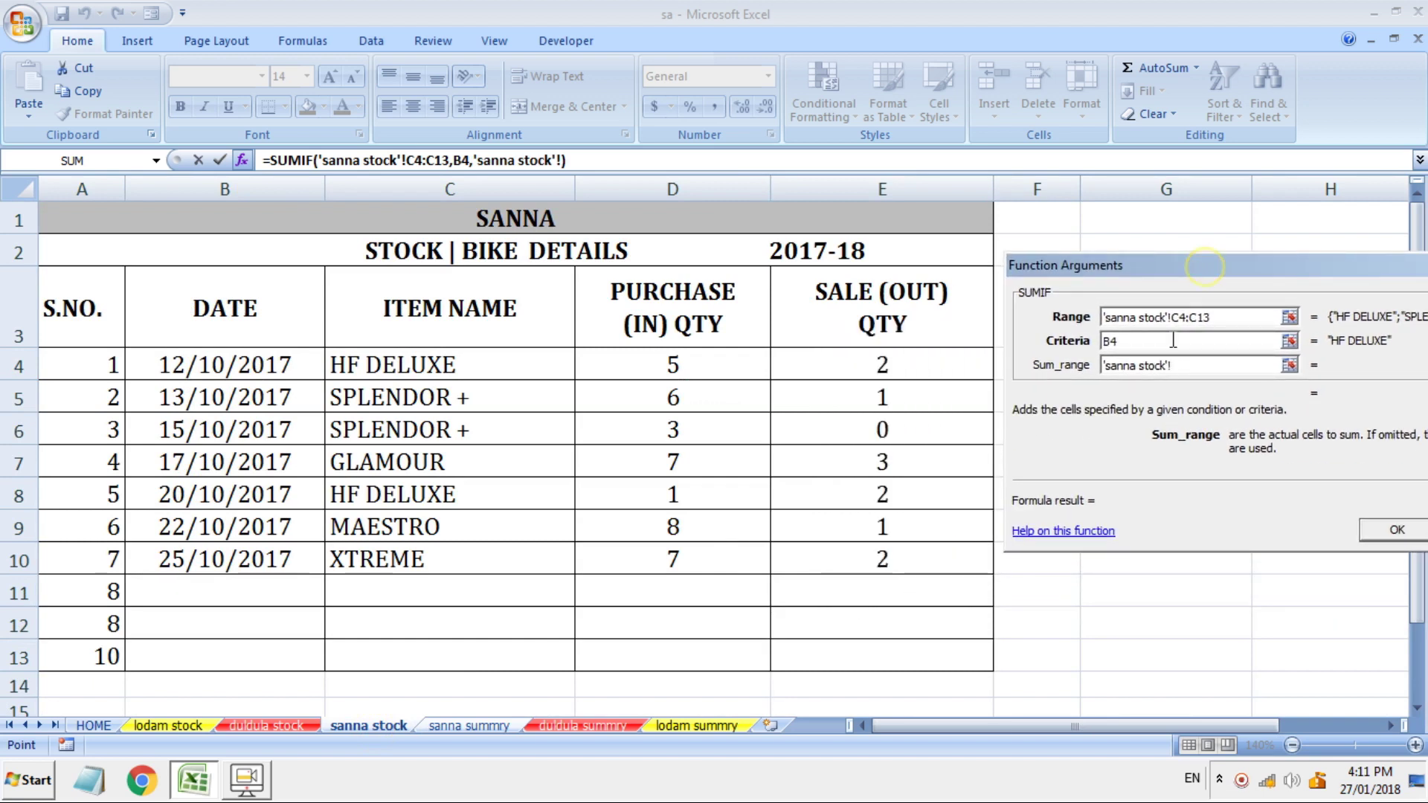
pyautogui.moveTo(921, 359); pyautogui.dragTo(912, 664)
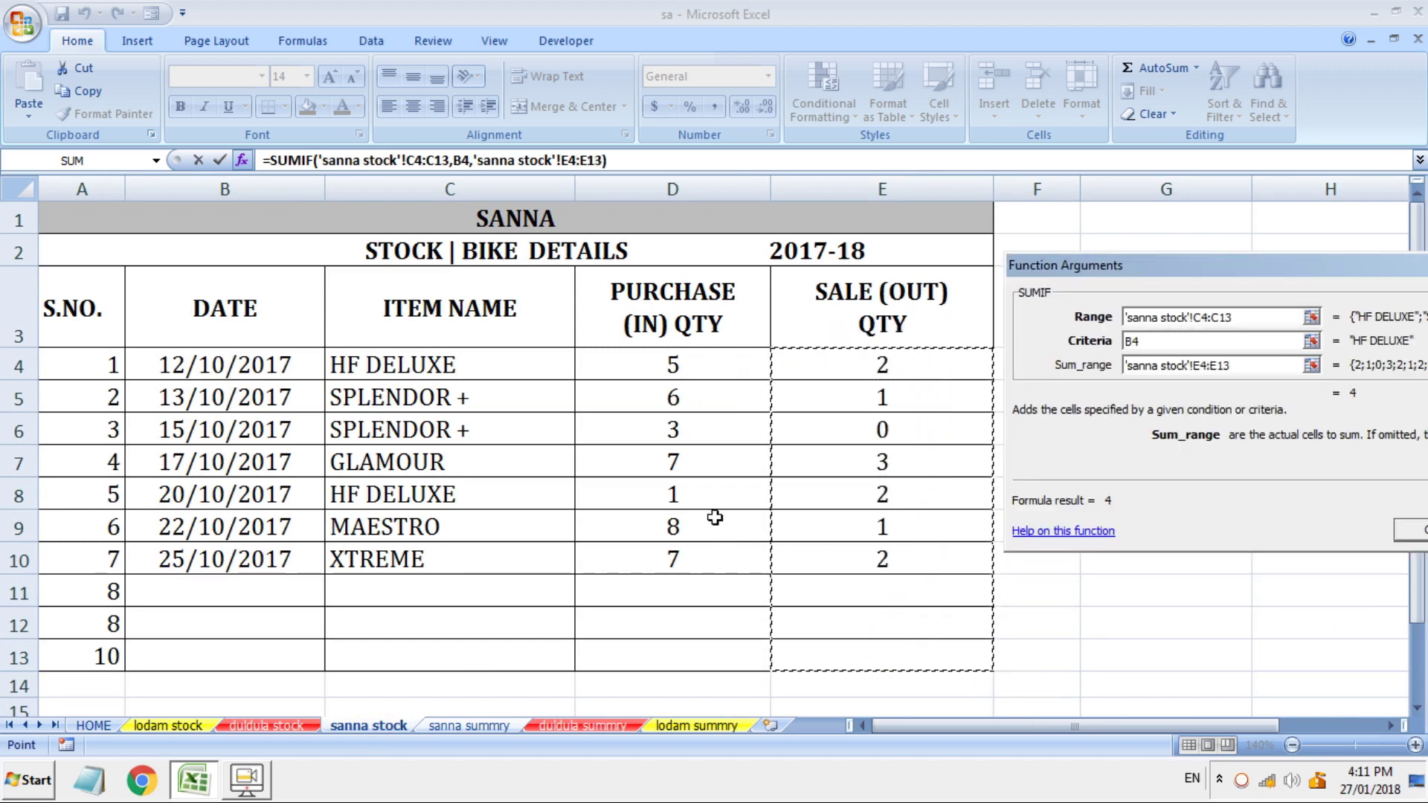
pyautogui.moveTo(1353, 265)
pyautogui.mouseDown()
pyautogui.moveTo(1299, 264)
pyautogui.moveTo(1112, 197)
pyautogui.mouseUp()
pyautogui.click(1188, 462)
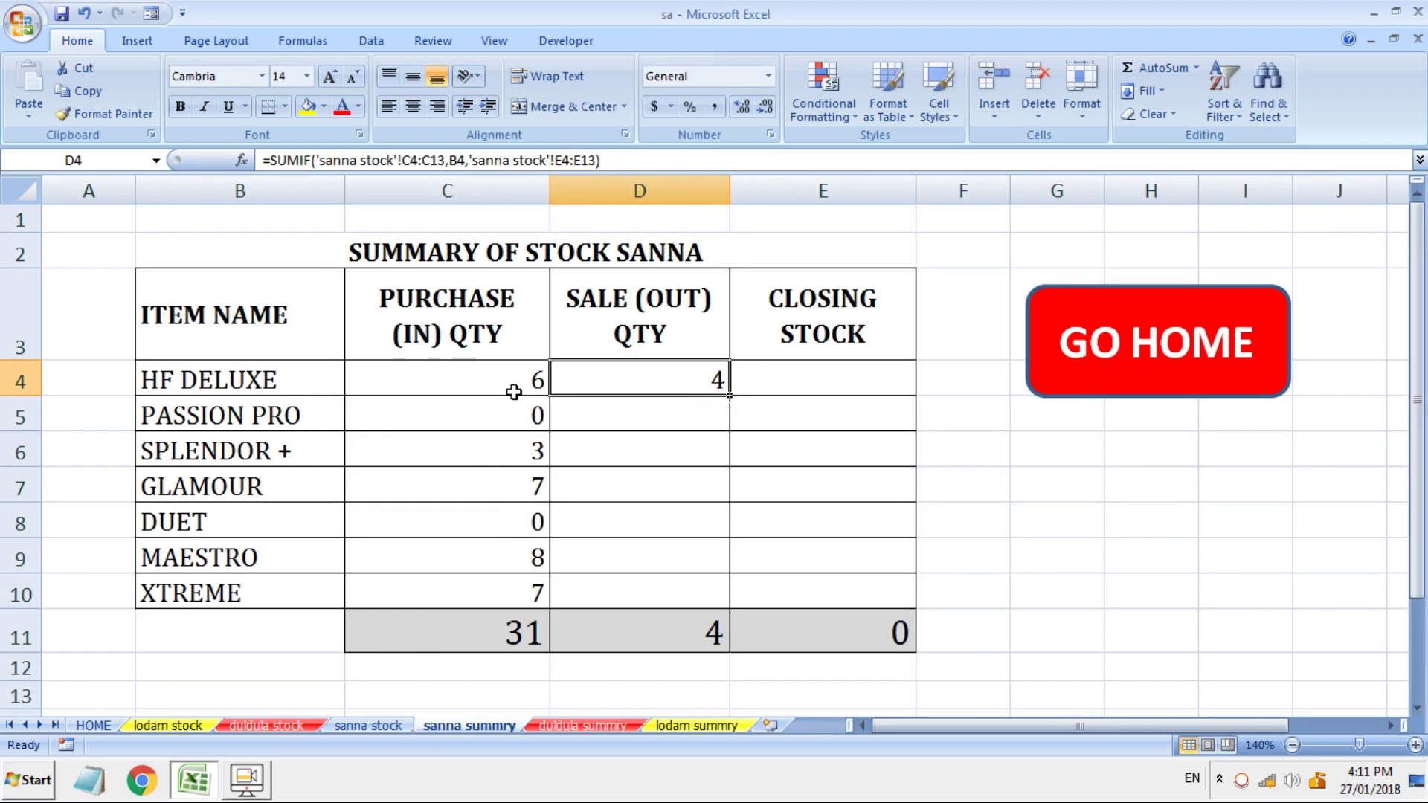
# Review the quantities in both HF DELUXE rows on the sanna stock sheet.
pyautogui.click(406, 720)
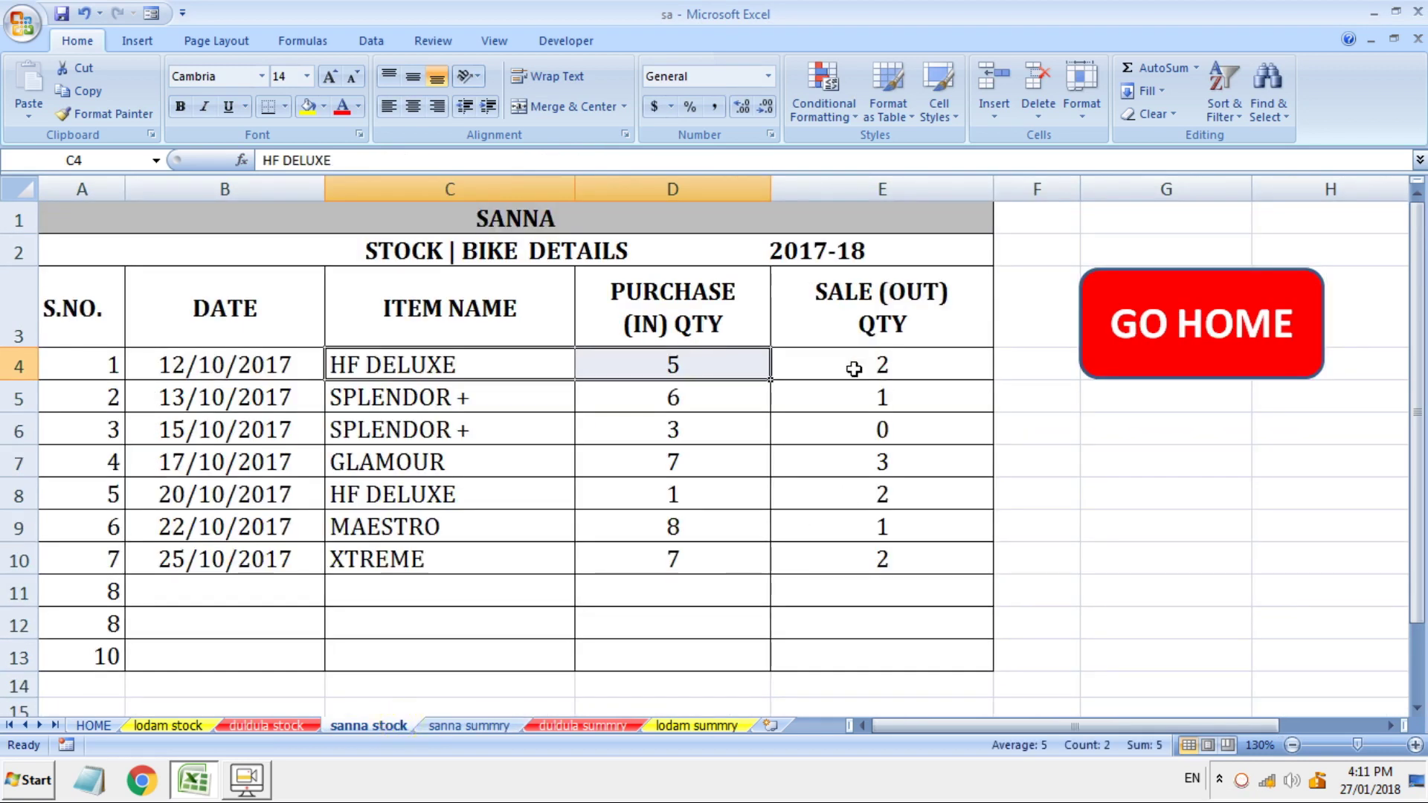
pyautogui.moveTo(537, 368); pyautogui.dragTo(868, 358)
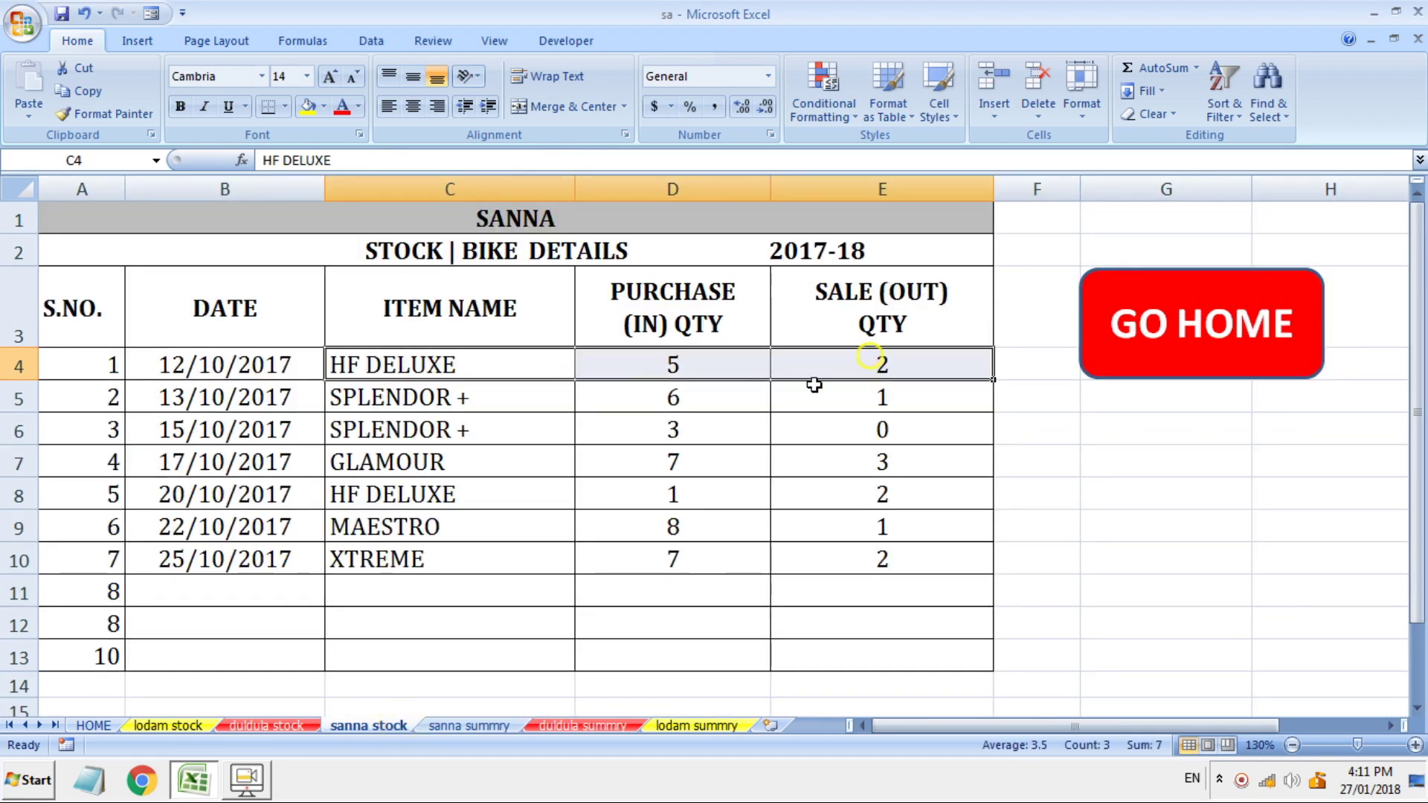
pyautogui.moveTo(548, 494); pyautogui.dragTo(853, 492)
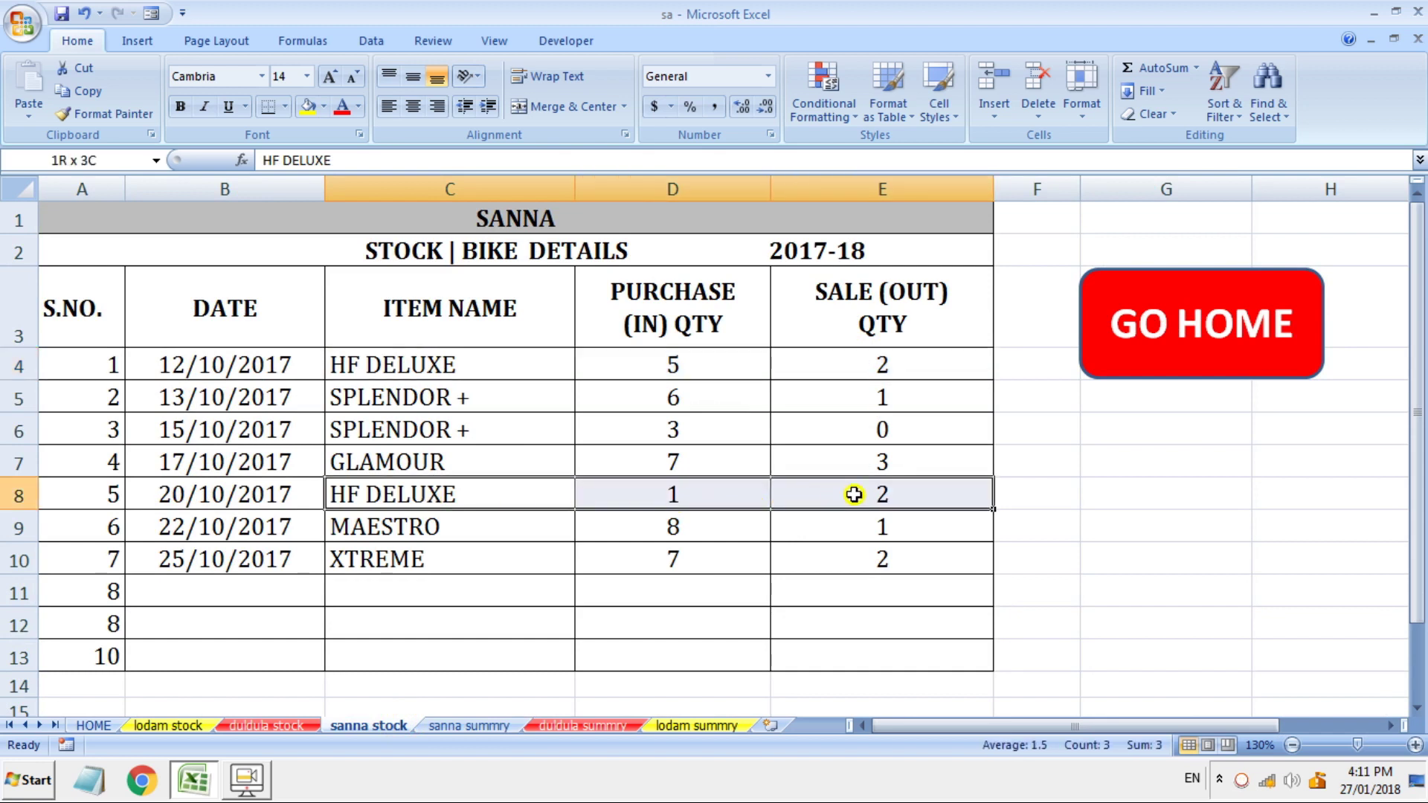
pyautogui.click(1020, 523)
# Fill the sale SUMIF from D4 down to D10 on sanna summry.
pyautogui.click(460, 725)
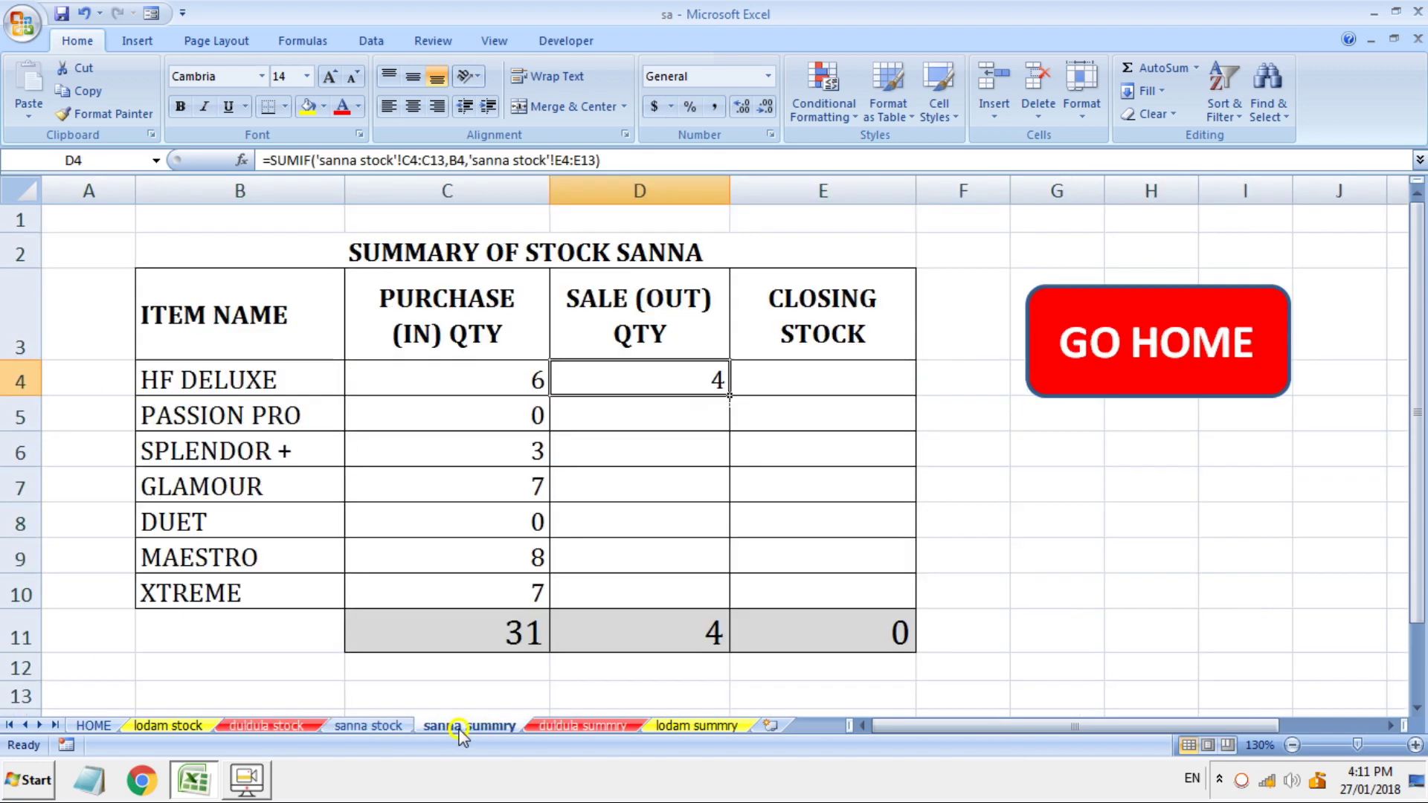
pyautogui.moveTo(731, 396); pyautogui.dragTo(726, 596)
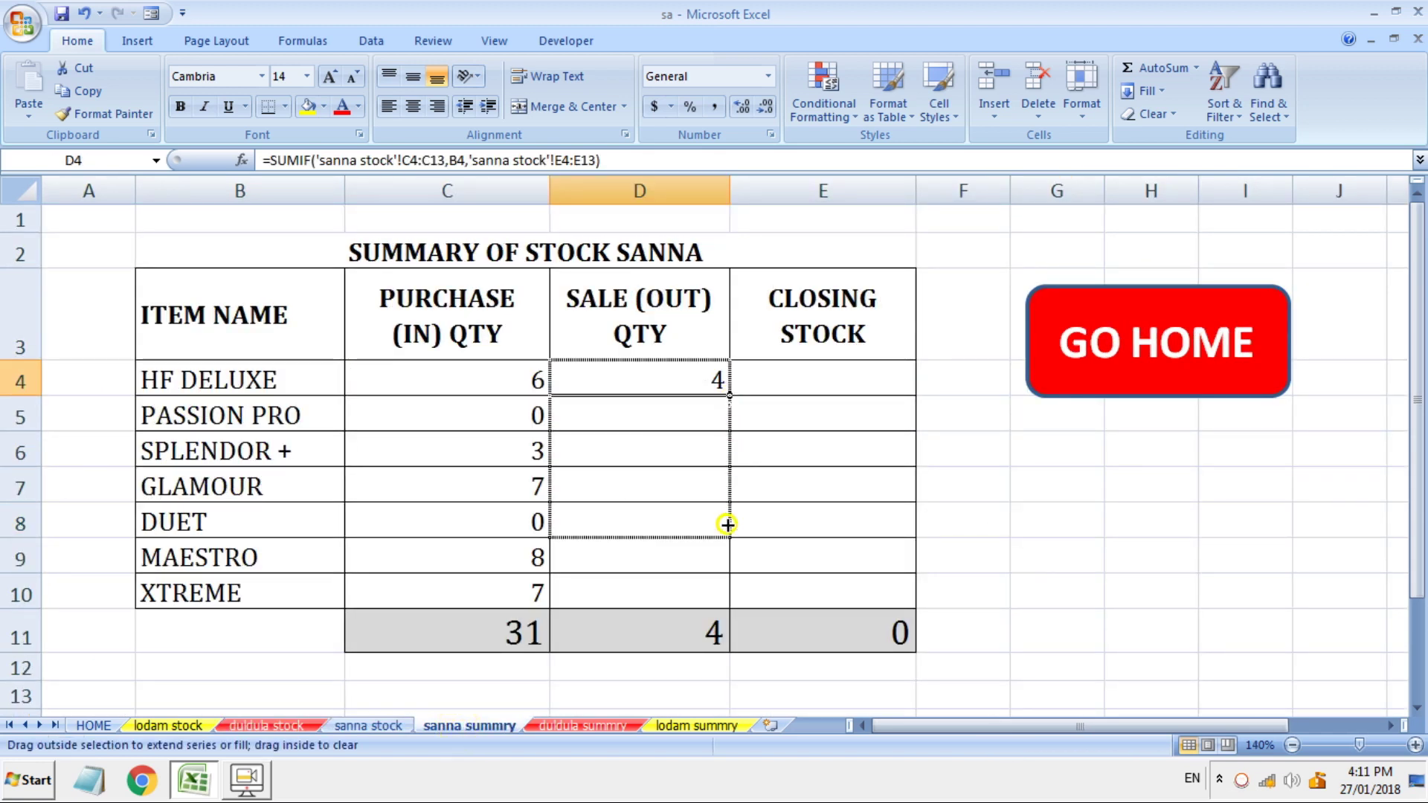
pyautogui.click(919, 546)
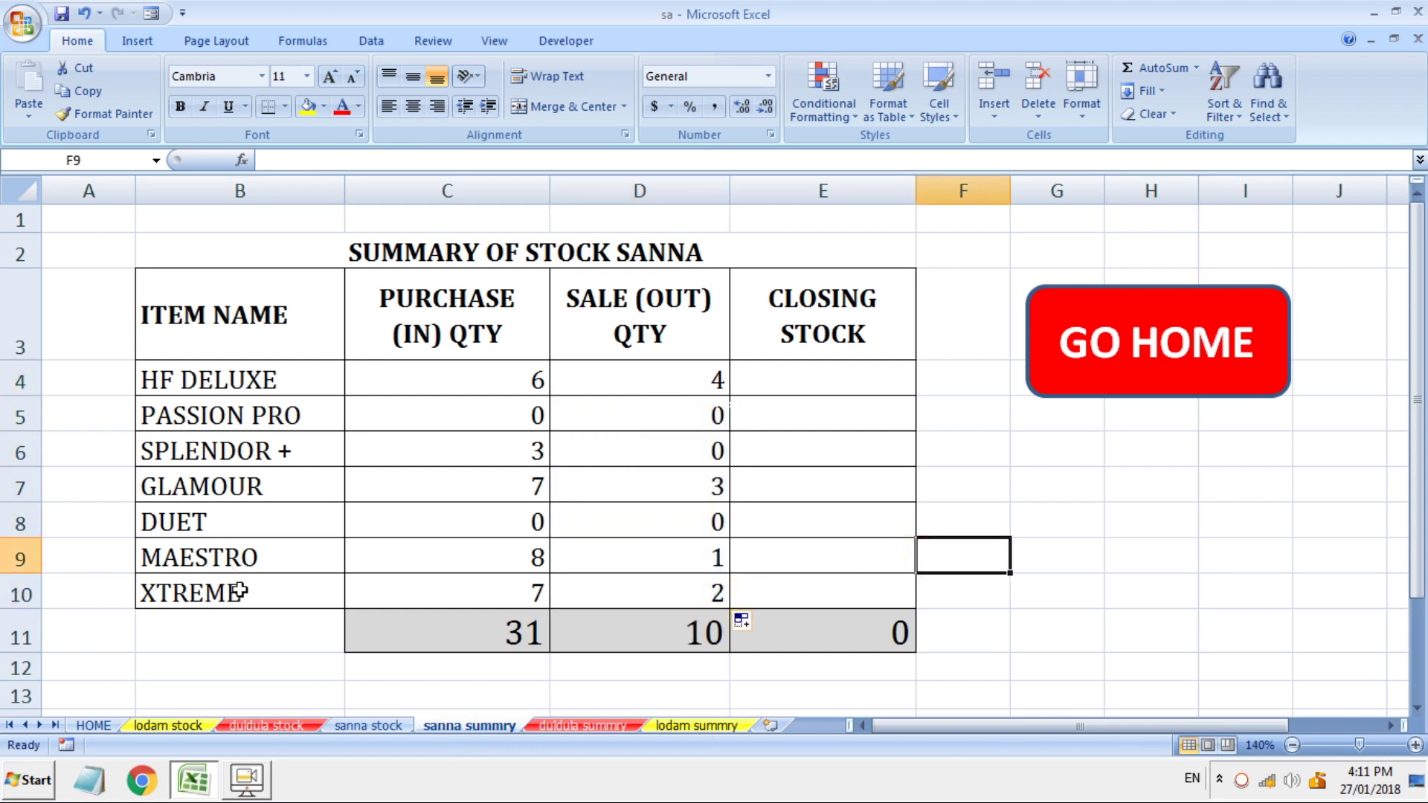
pyautogui.moveTo(239, 591); pyautogui.dragTo(667, 591)
# Set XTREME's sale in sanna stock E10 to 1 and check the summary total of 9.
pyautogui.click(368, 725)
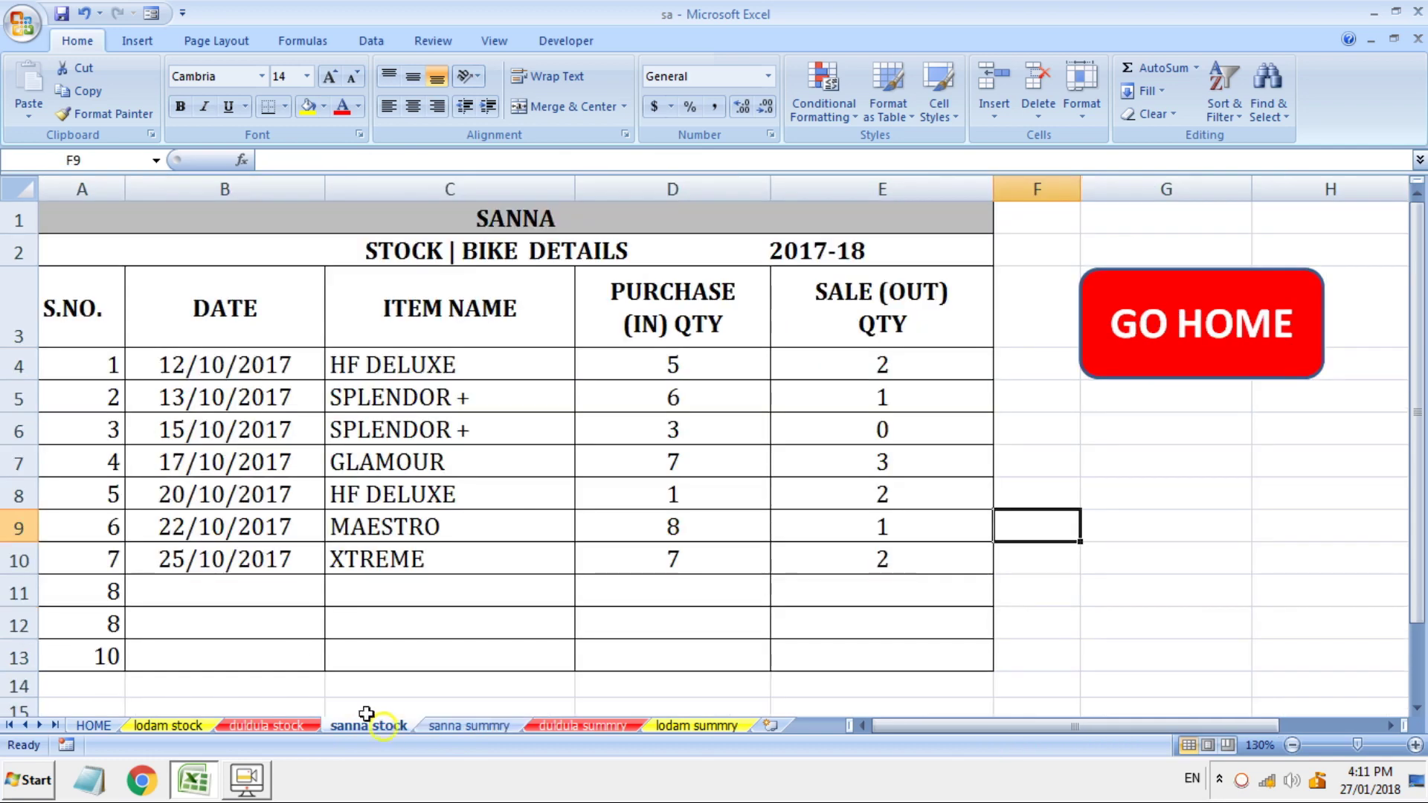
pyautogui.moveTo(446, 557); pyautogui.dragTo(840, 558)
pyautogui.click(797, 611)
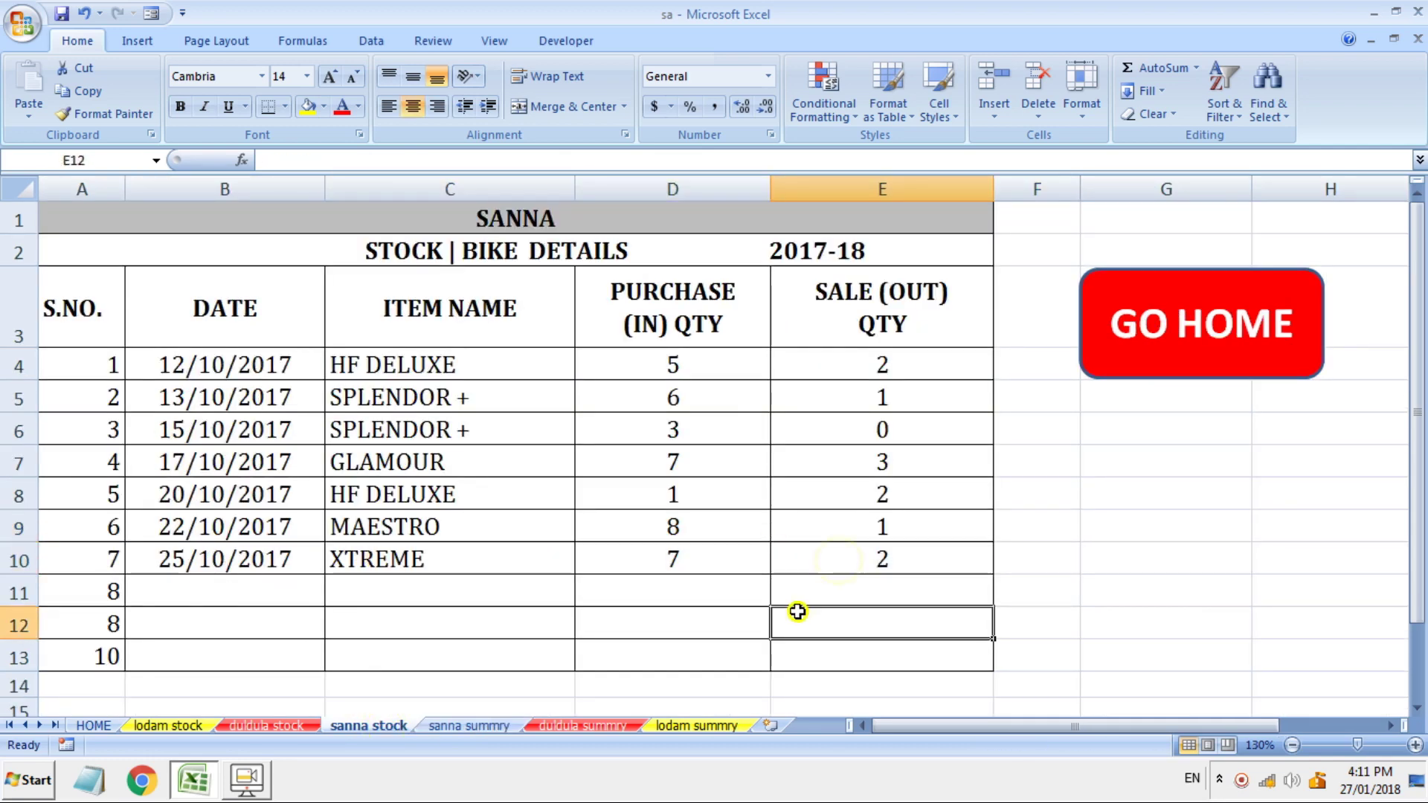
pyautogui.click(854, 562)
pyautogui.write('1')
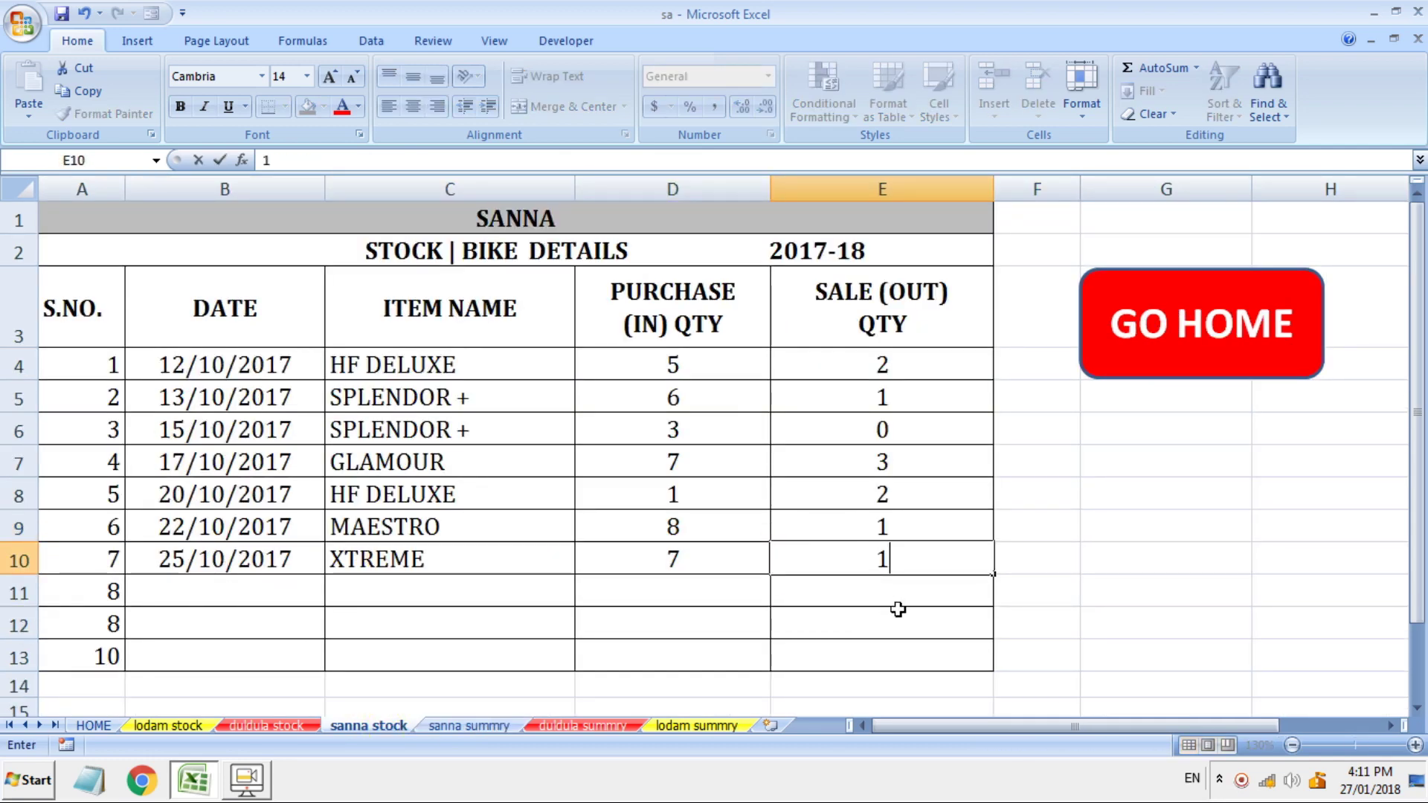
pyautogui.click(898, 609)
pyautogui.click(484, 725)
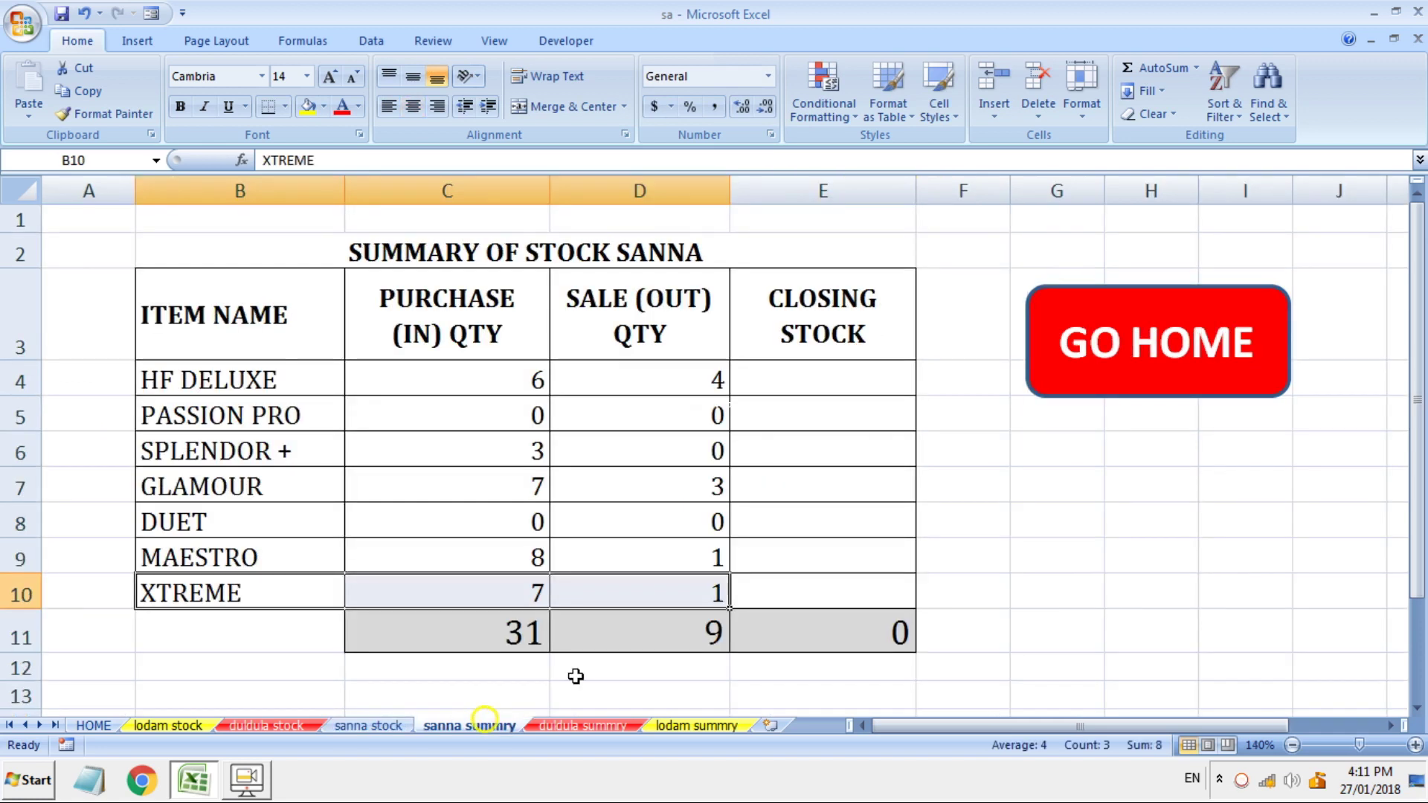
pyautogui.click(720, 601)
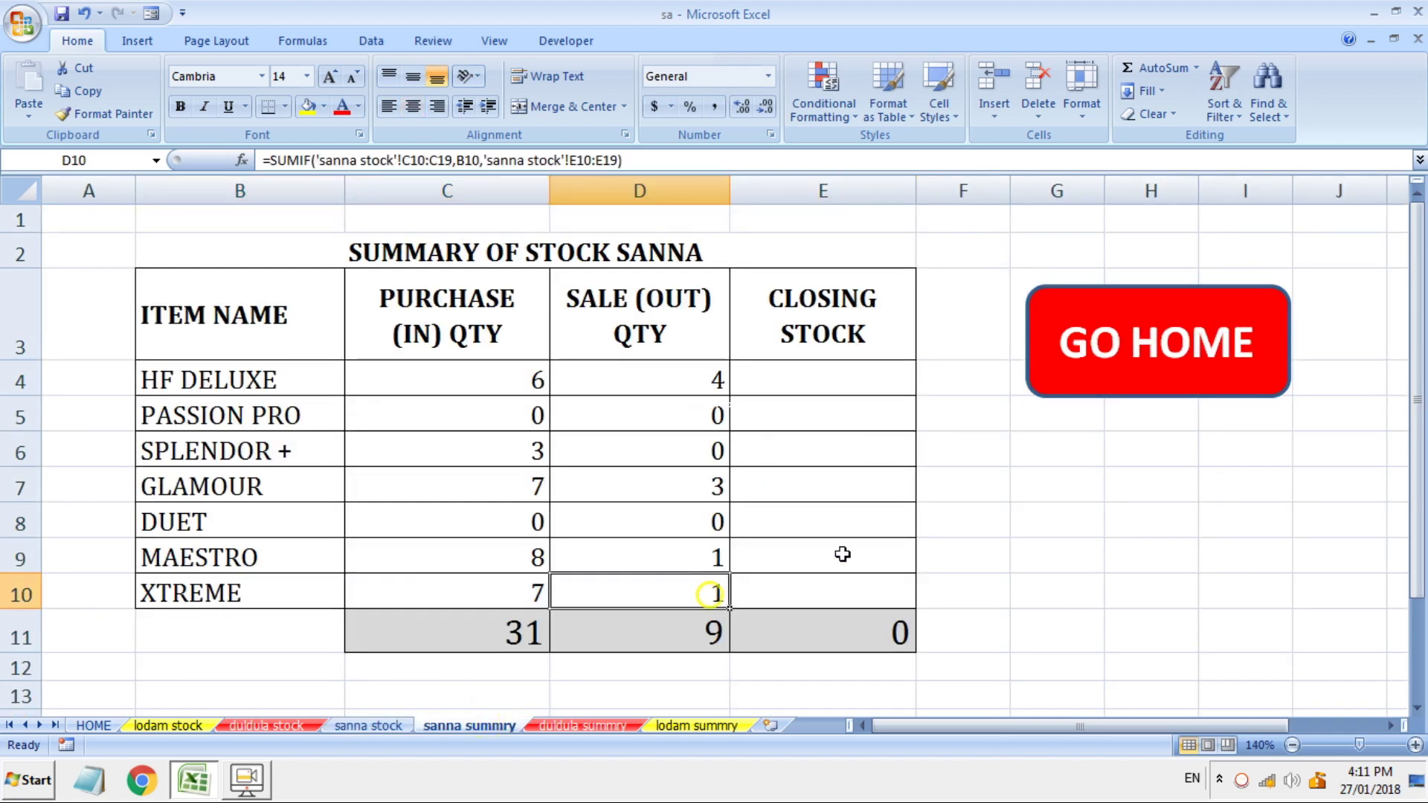
pyautogui.click(840, 449)
pyautogui.click(813, 379)
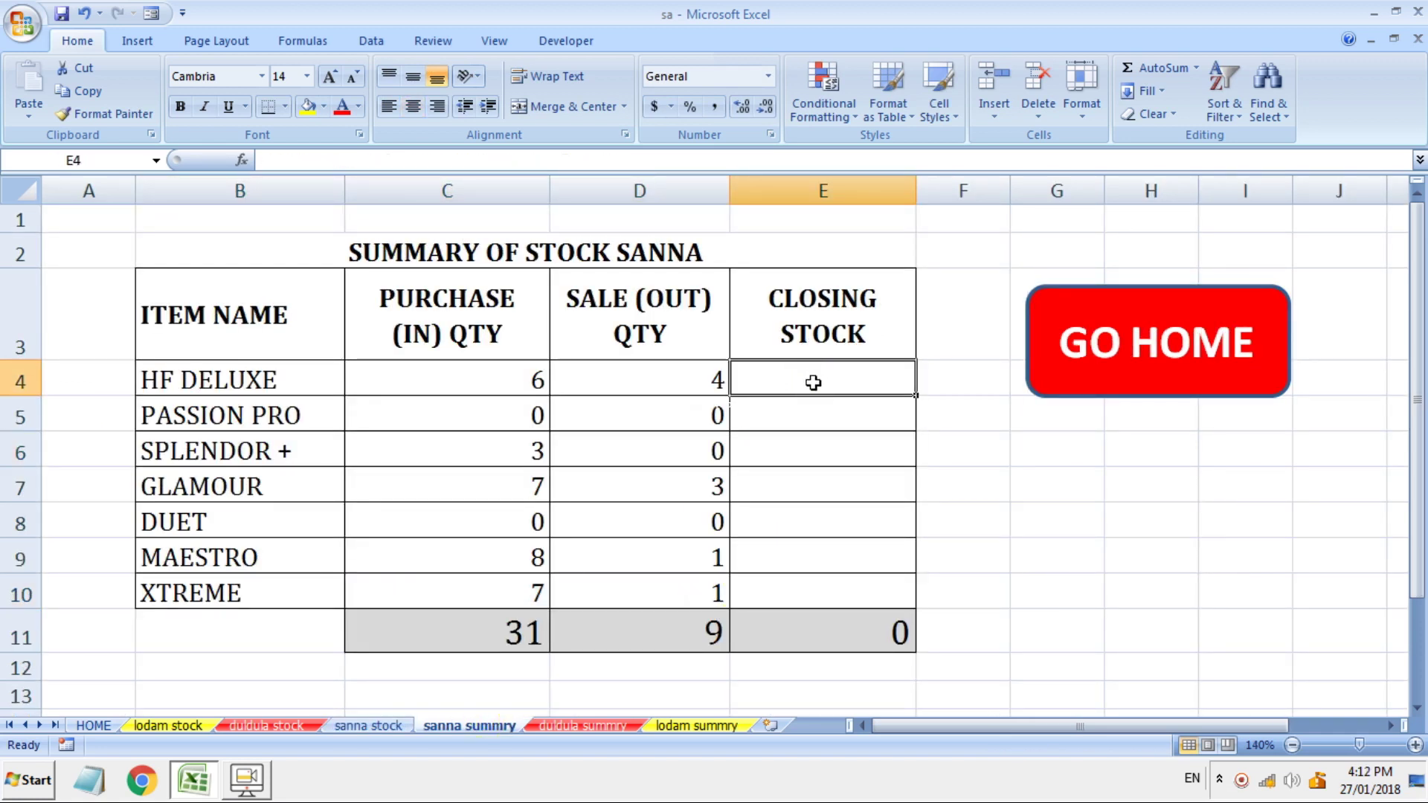
# Enter =C4-D4 as HF DELUXE's closing stock and fill it down to E10.
pyautogui.write('=')
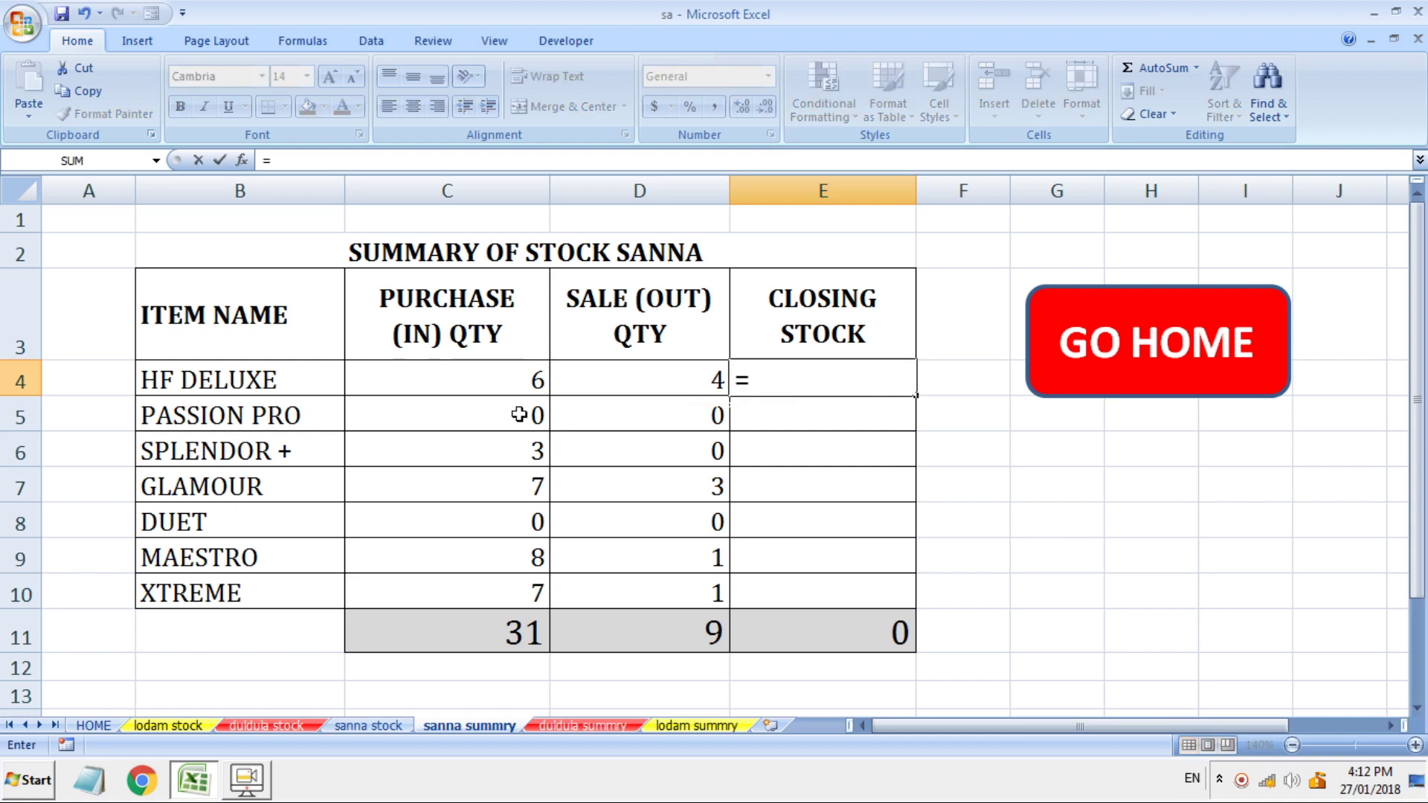
pyautogui.click(507, 387)
pyautogui.write('-')
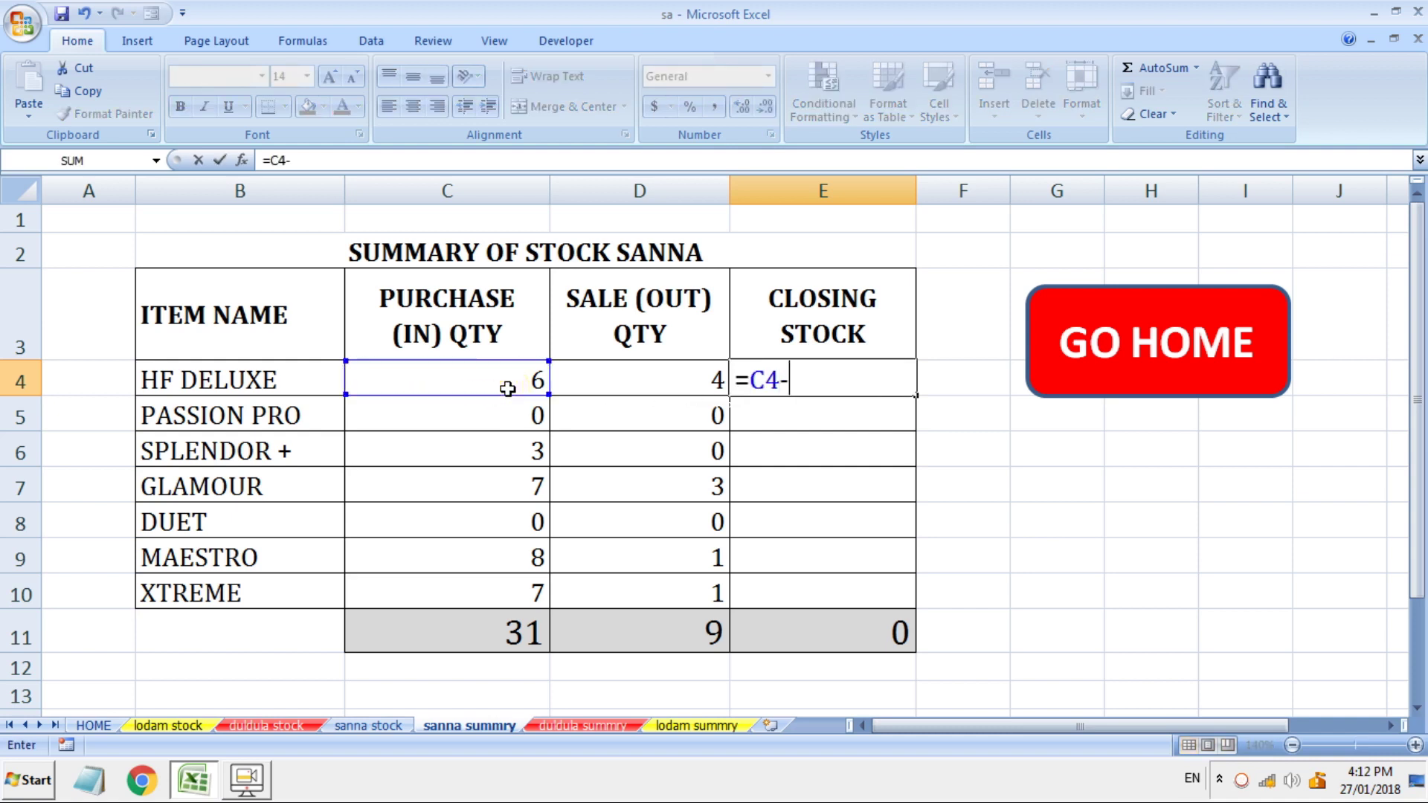
pyautogui.click(632, 373)
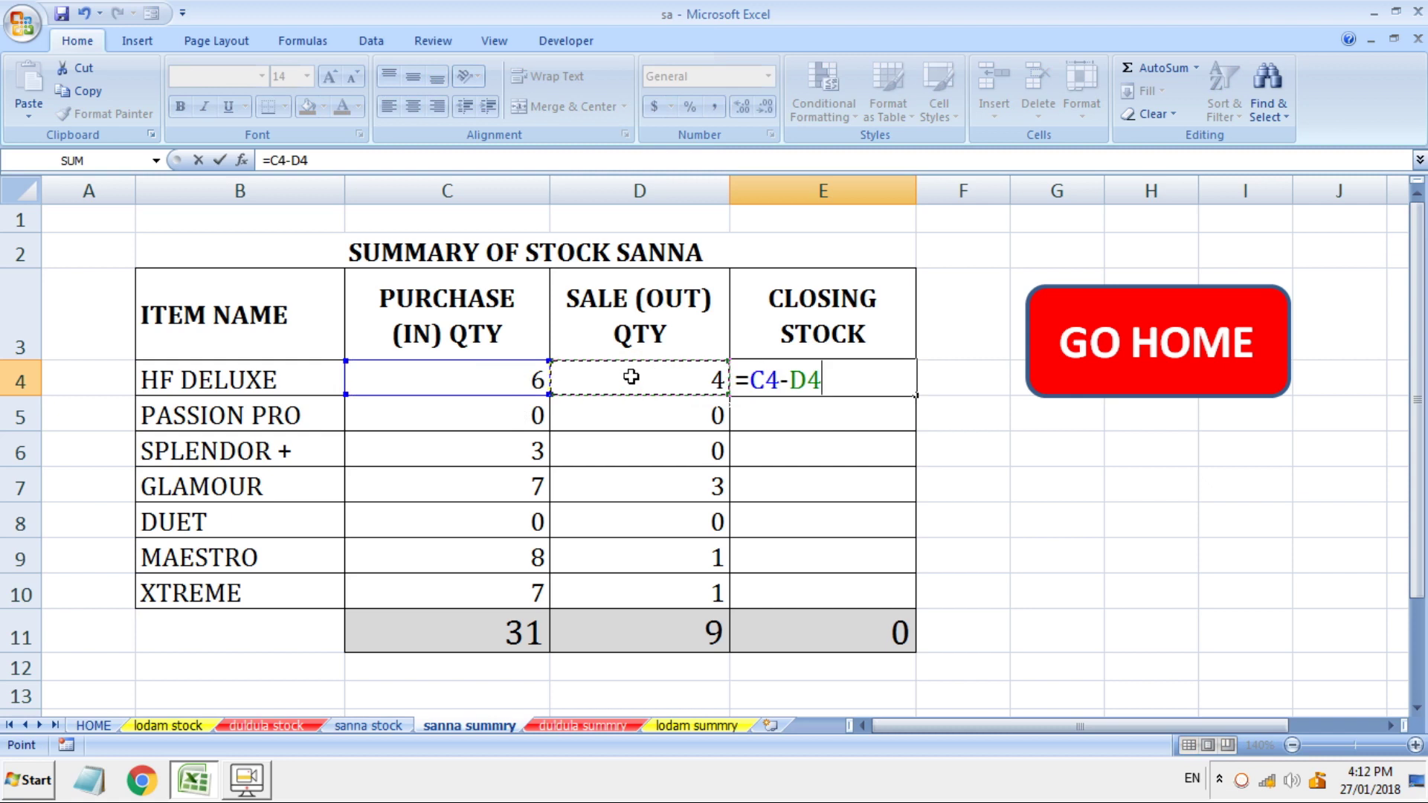
pyautogui.press('Return')
pyautogui.click(827, 374)
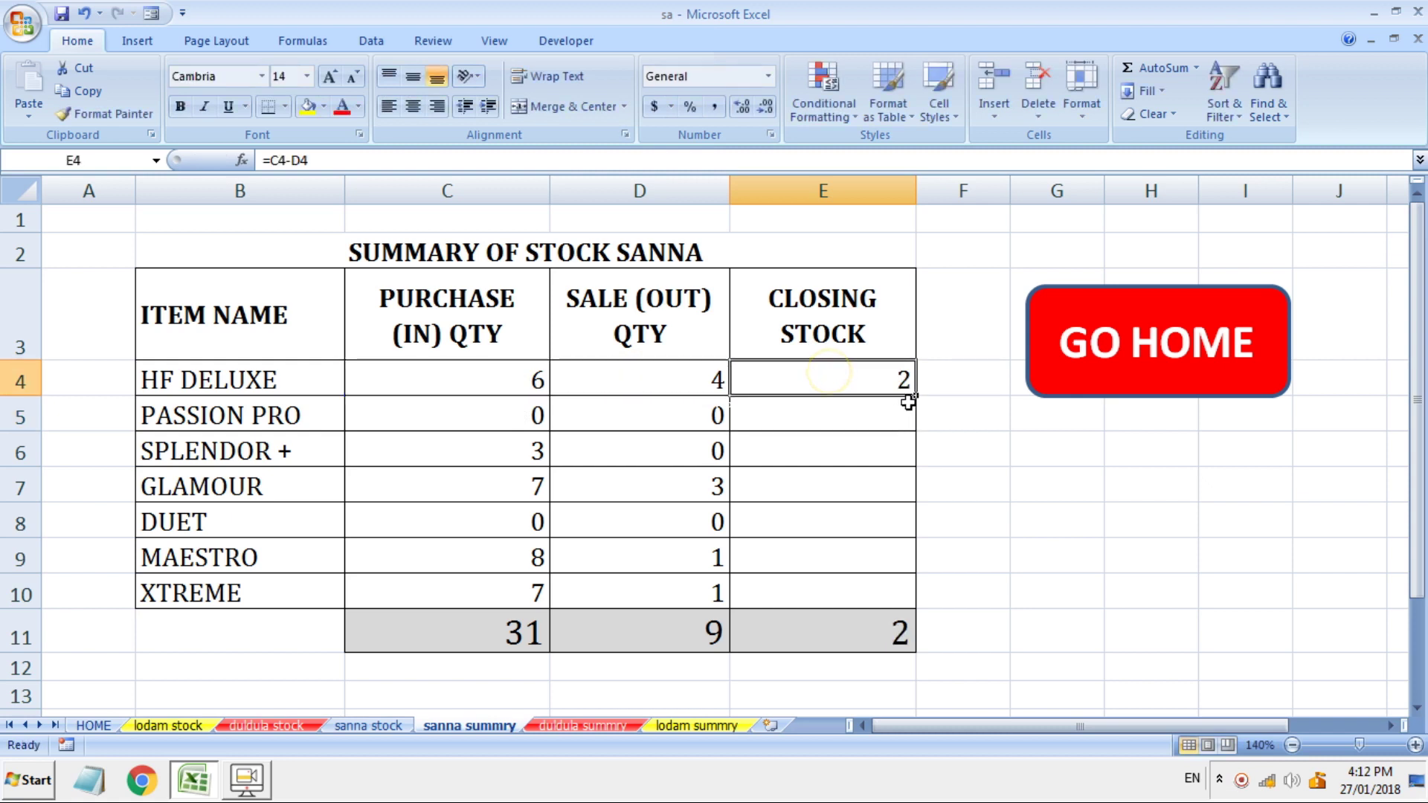
pyautogui.moveTo(916, 395); pyautogui.dragTo(920, 595)
pyautogui.click(1023, 523)
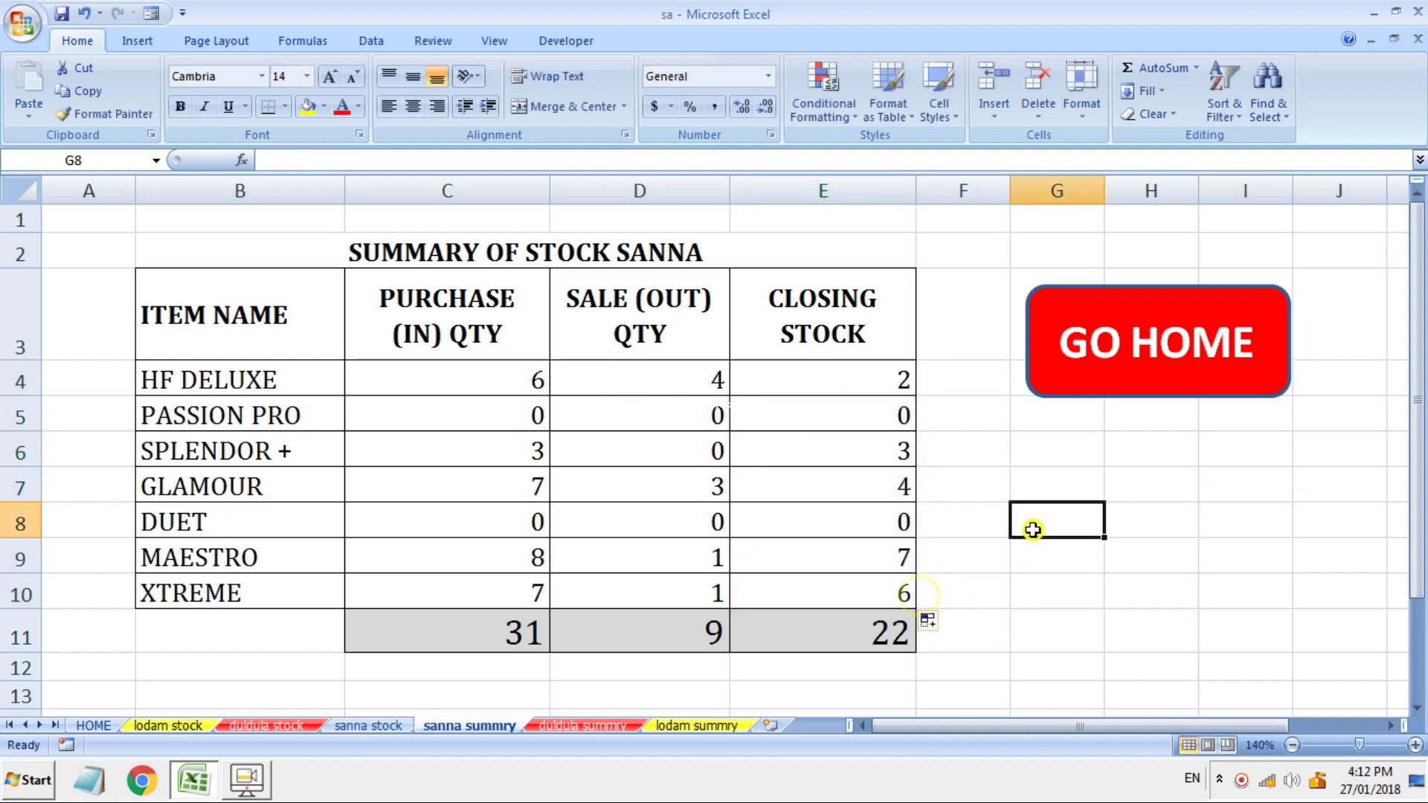
# Check the purchase, sale and closing stock formulas for HF DELUXE and SPLENDOR +.
pyautogui.click(841, 374)
pyautogui.click(539, 379)
pyautogui.click(618, 383)
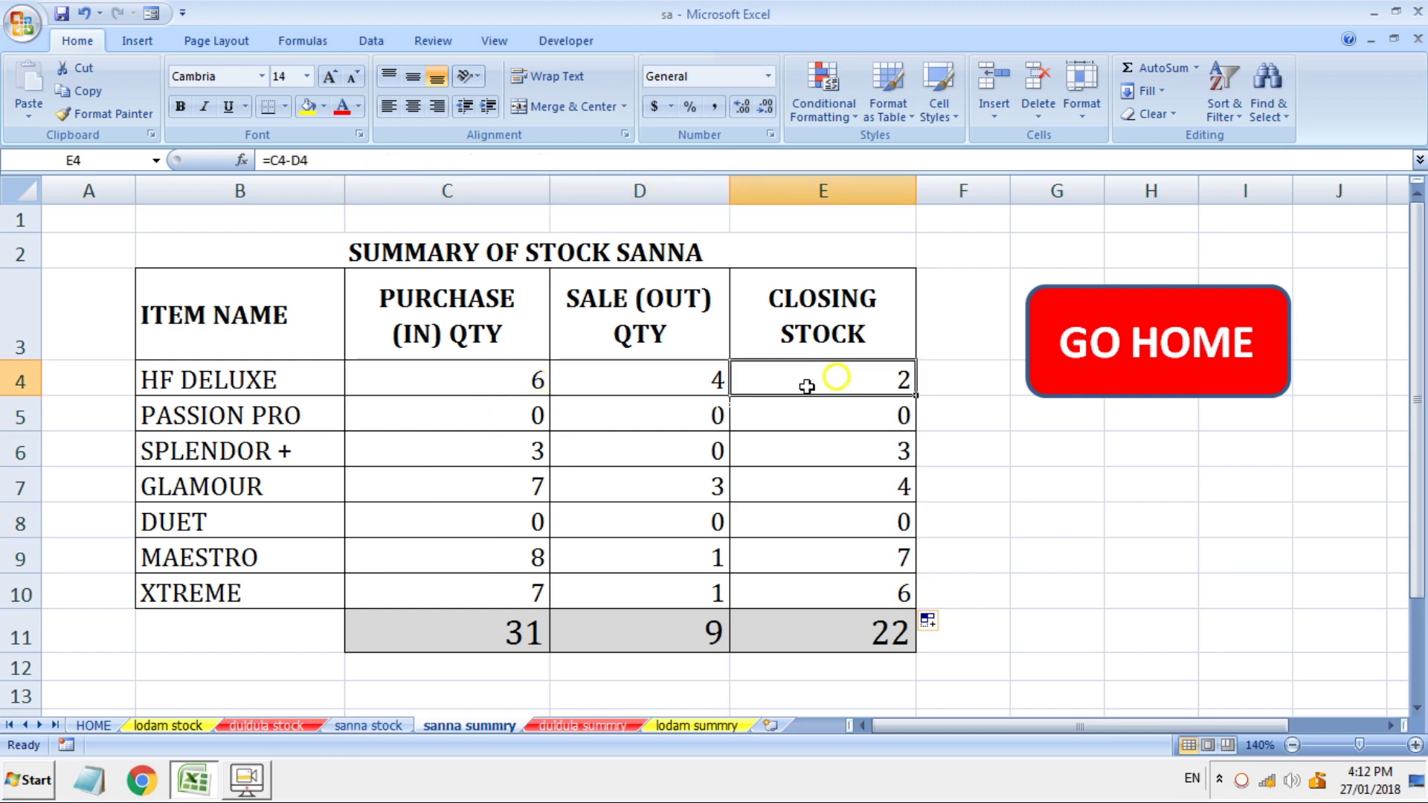
pyautogui.click(818, 381)
pyautogui.click(518, 462)
pyautogui.click(660, 445)
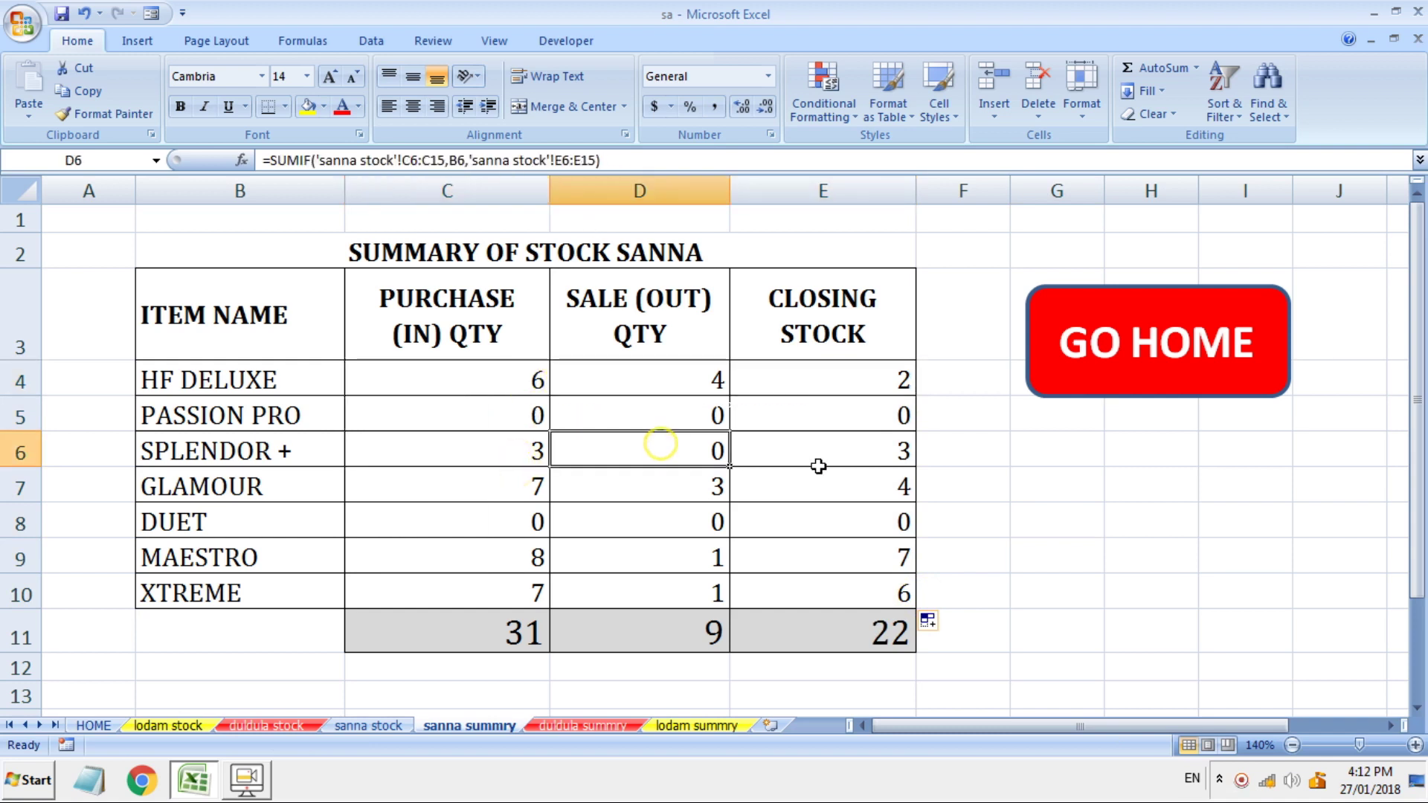
pyautogui.click(819, 464)
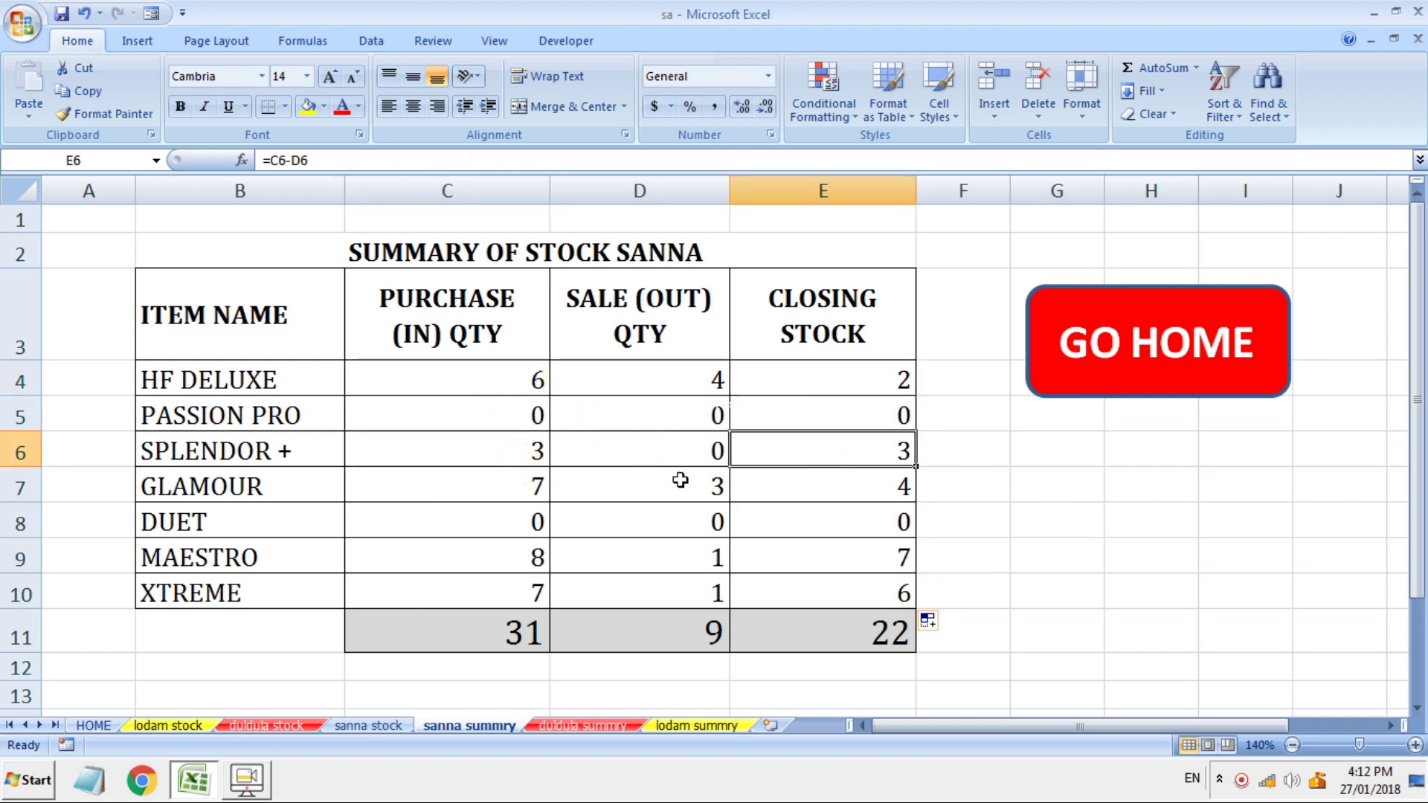
pyautogui.click(1071, 521)
pyautogui.click(493, 449)
pyautogui.click(679, 365)
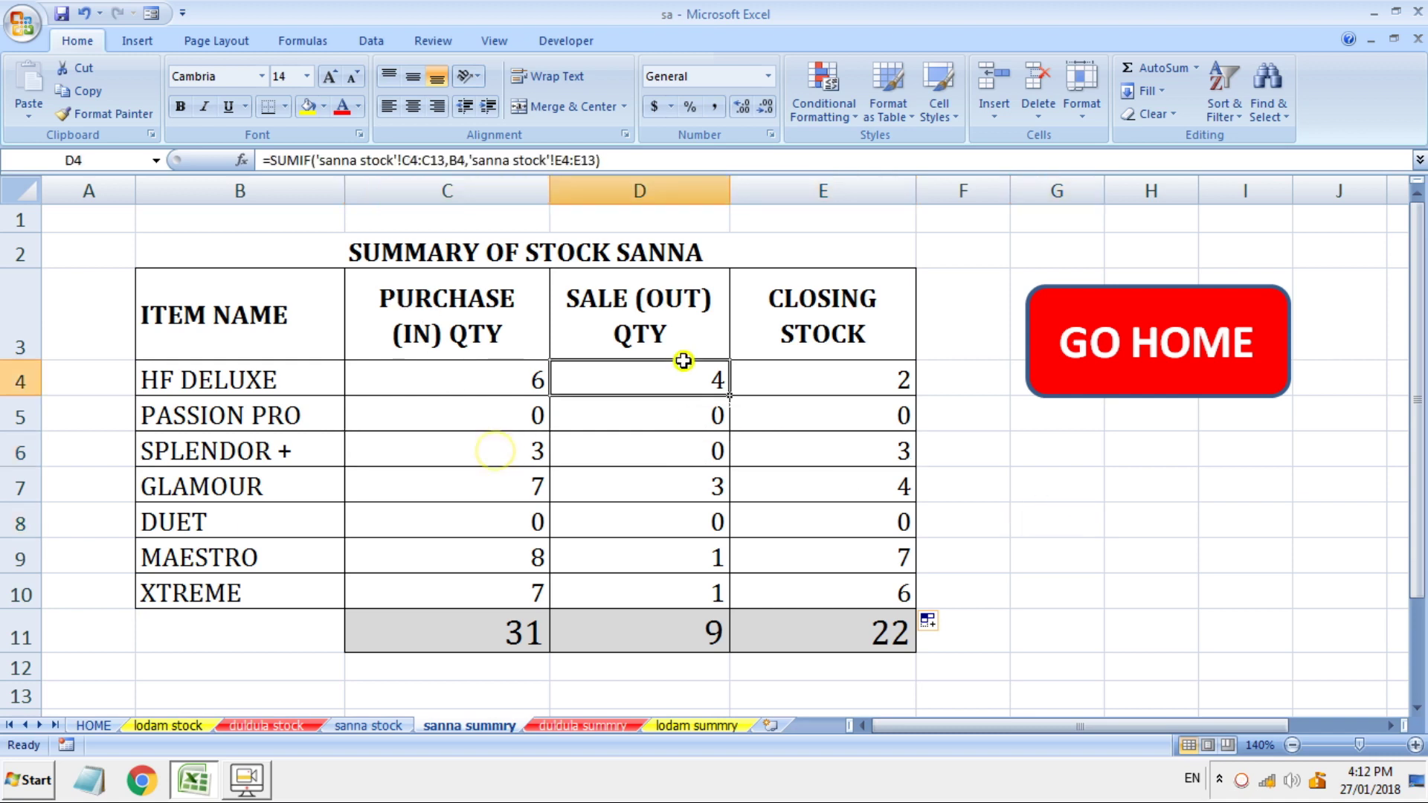
pyautogui.click(647, 454)
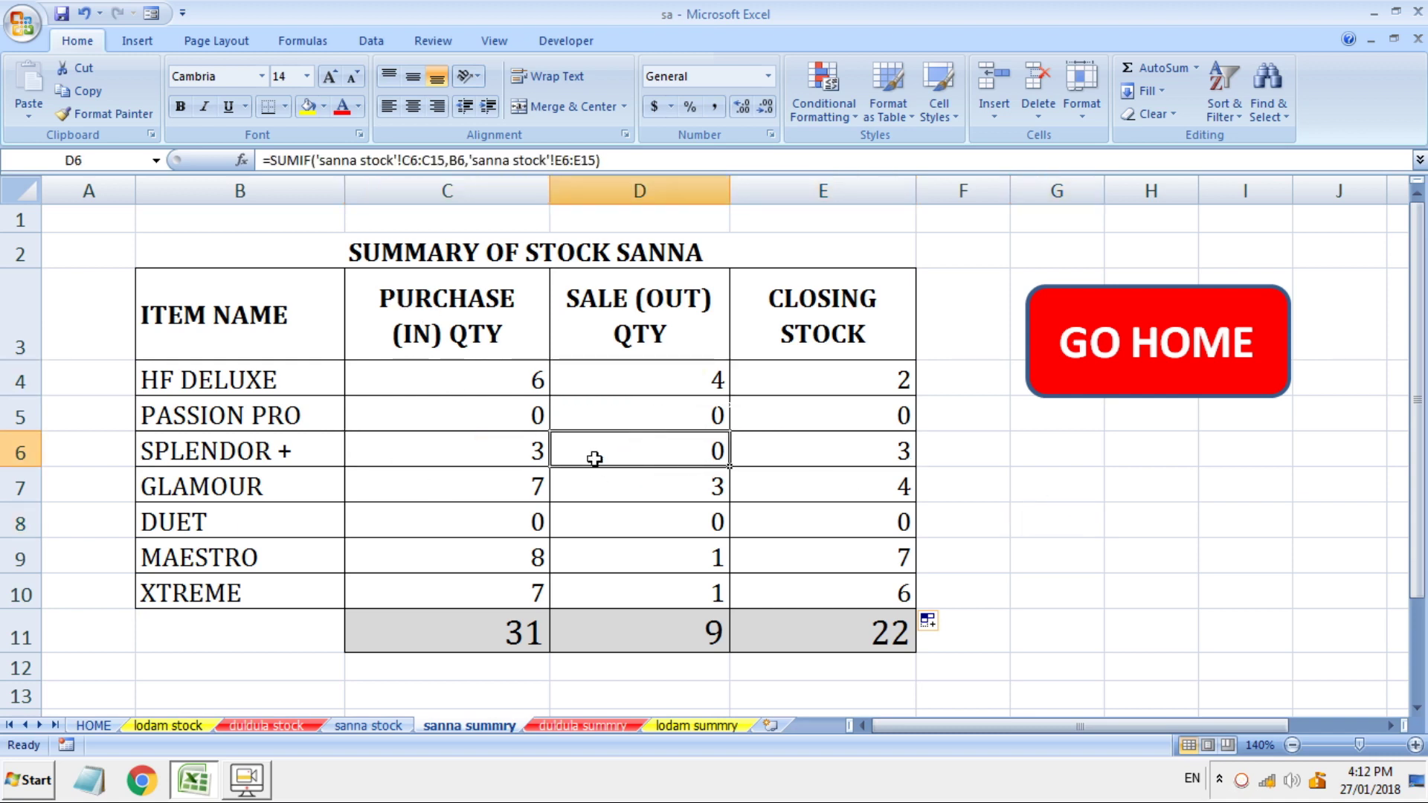
pyautogui.click(491, 375)
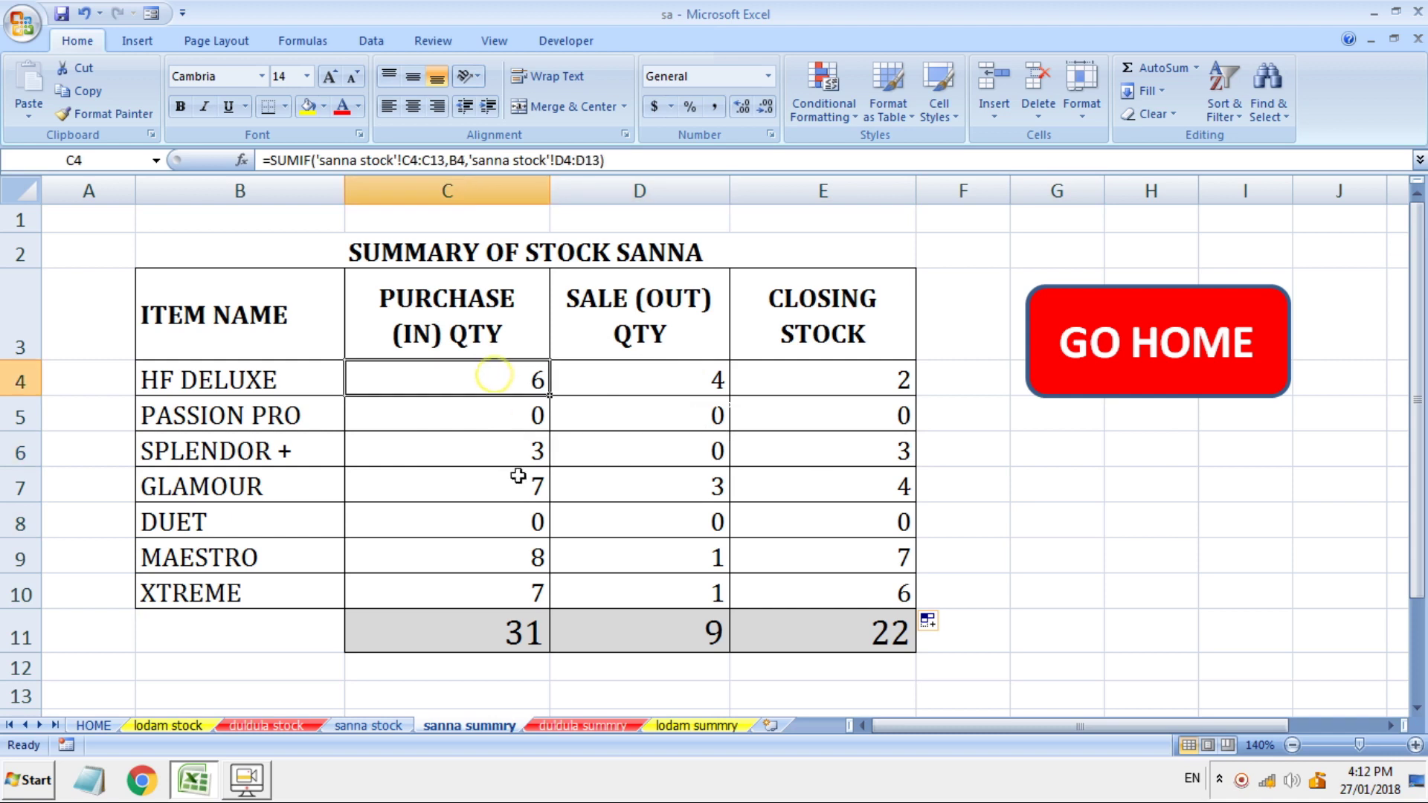
pyautogui.click(403, 724)
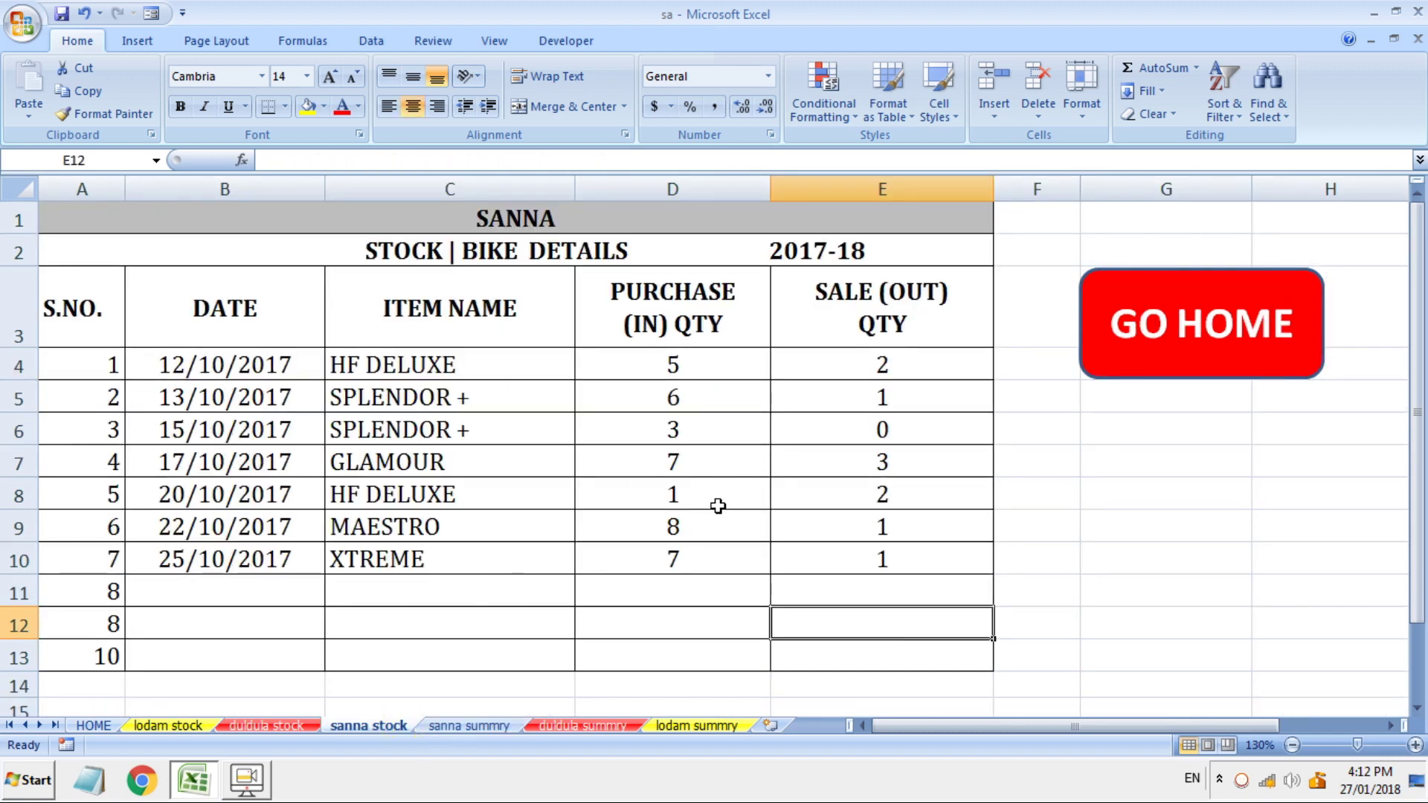
# Change the first HF DELUXE purchase to 111, confirming summary purchases 137 and closing stock 128.
pyautogui.click(733, 471)
pyautogui.click(707, 358)
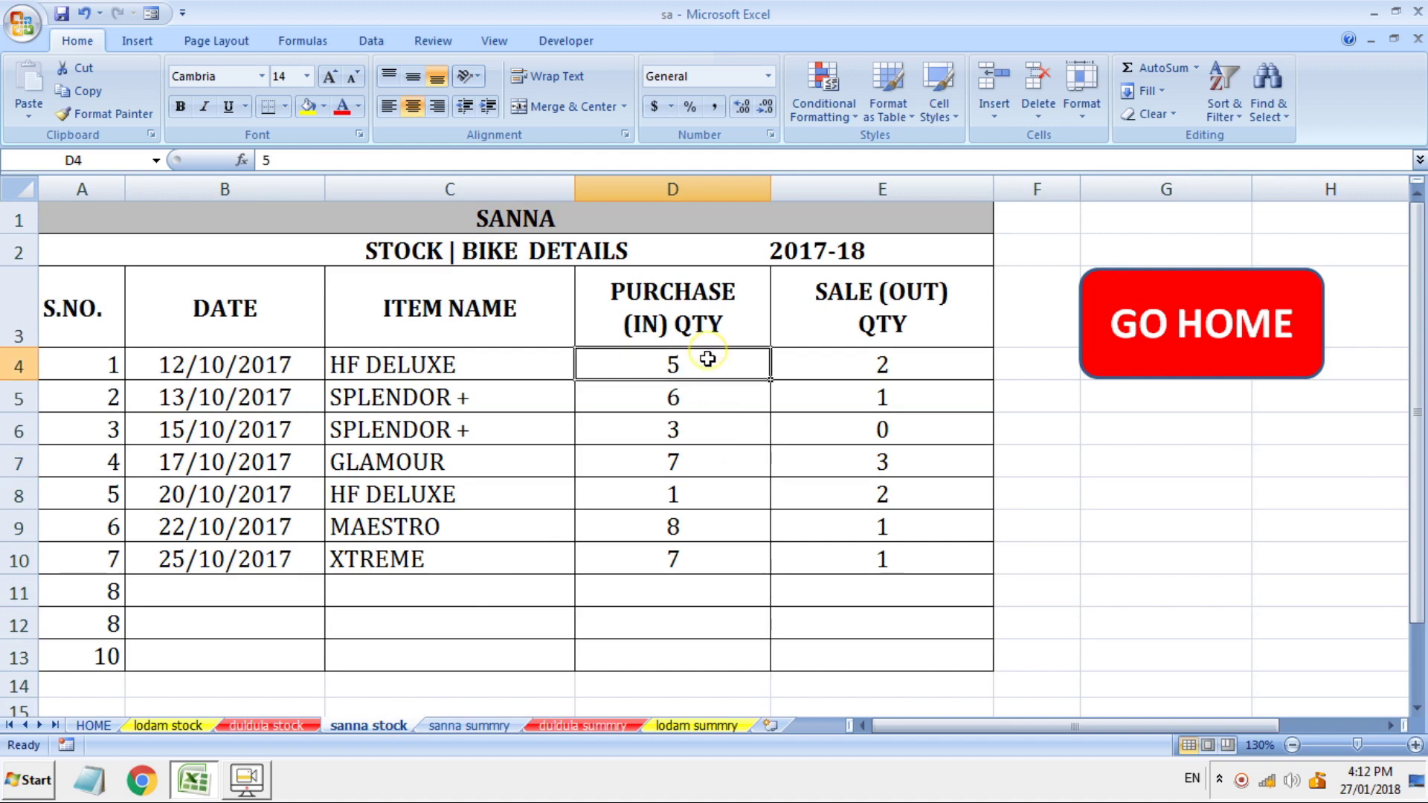
pyautogui.write('111')
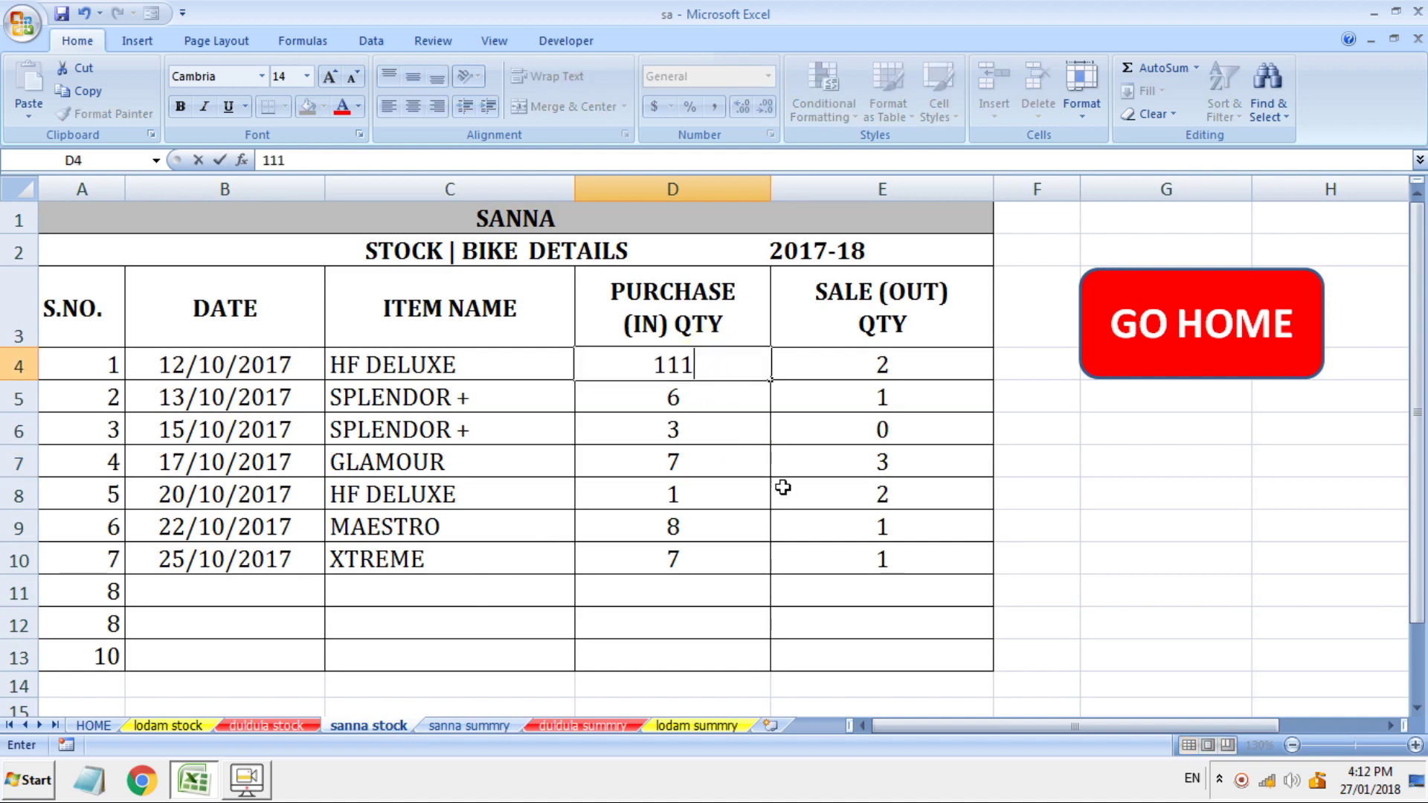
pyautogui.click(943, 558)
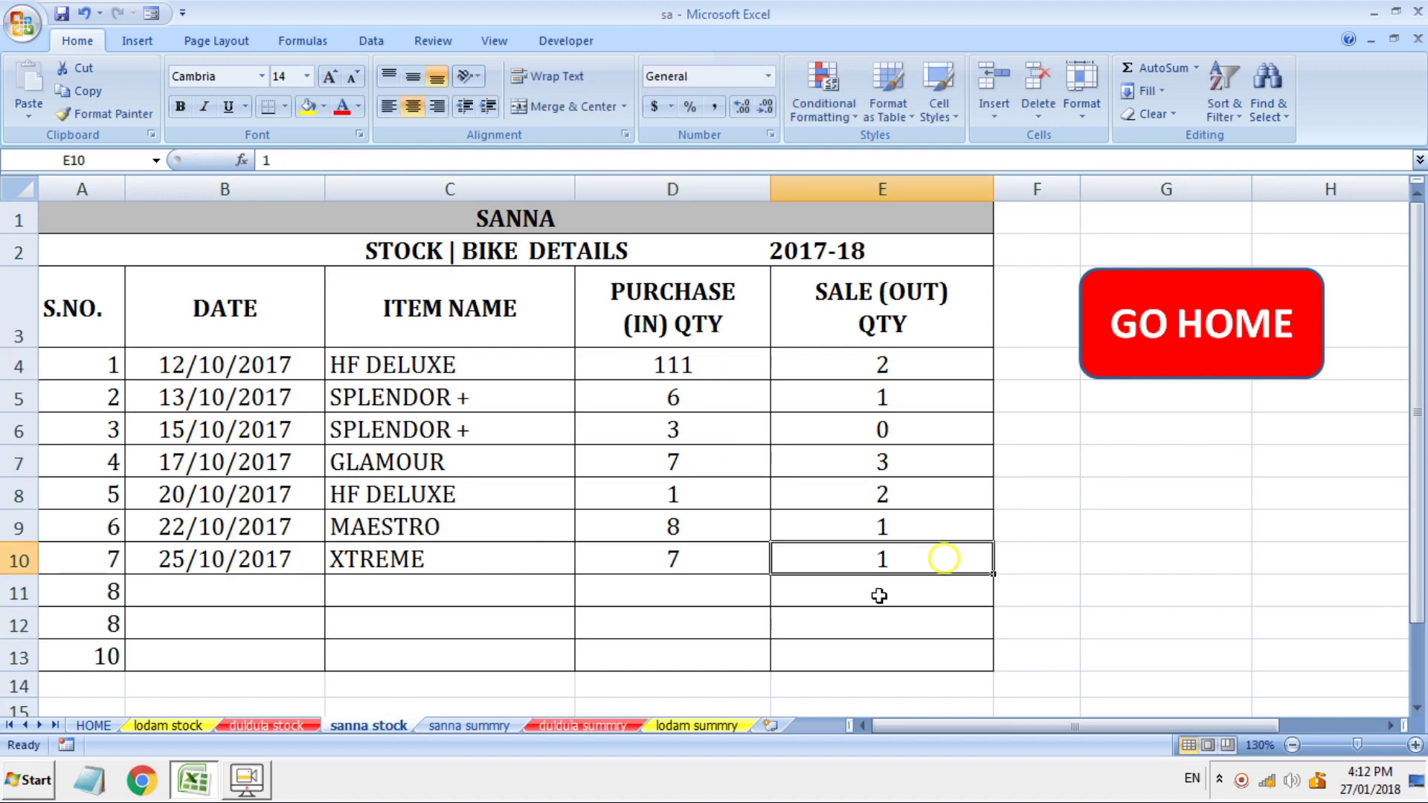
pyautogui.click(452, 725)
pyautogui.click(714, 377)
pyautogui.click(838, 382)
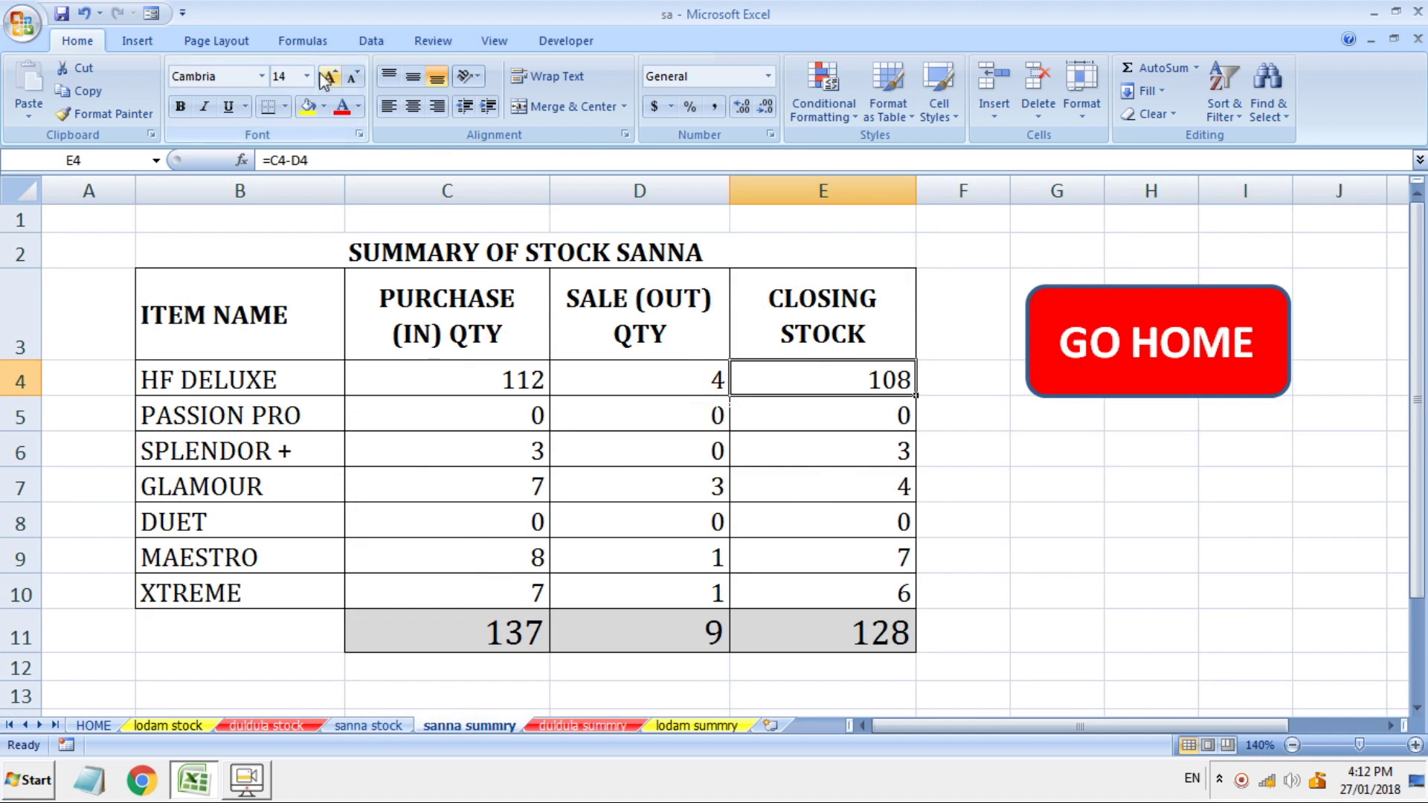
pyautogui.click(447, 42)
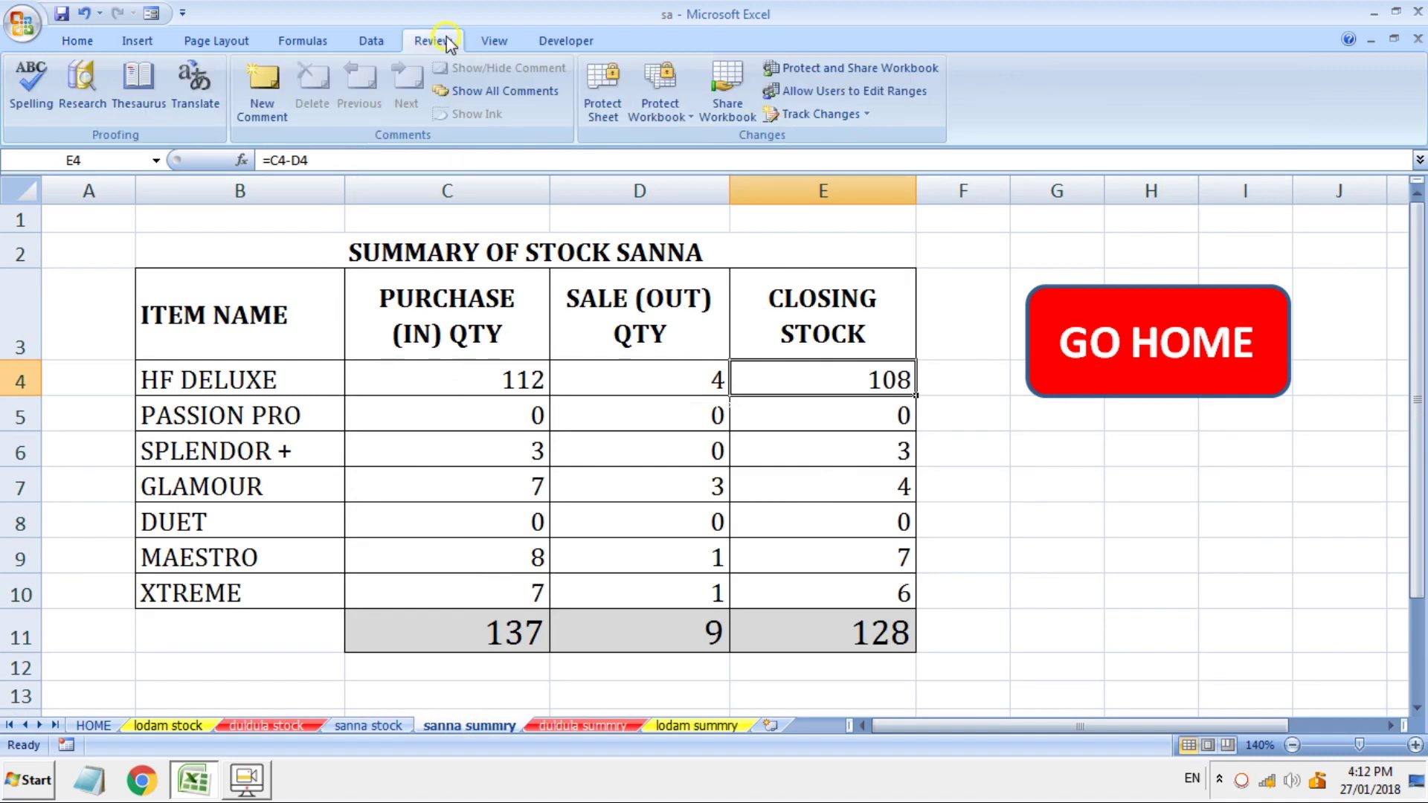
# Password-protect sanna summry with Select locked cells and Select unlocked cells both unchecked.
pyautogui.click(609, 105)
pyautogui.click(922, 327)
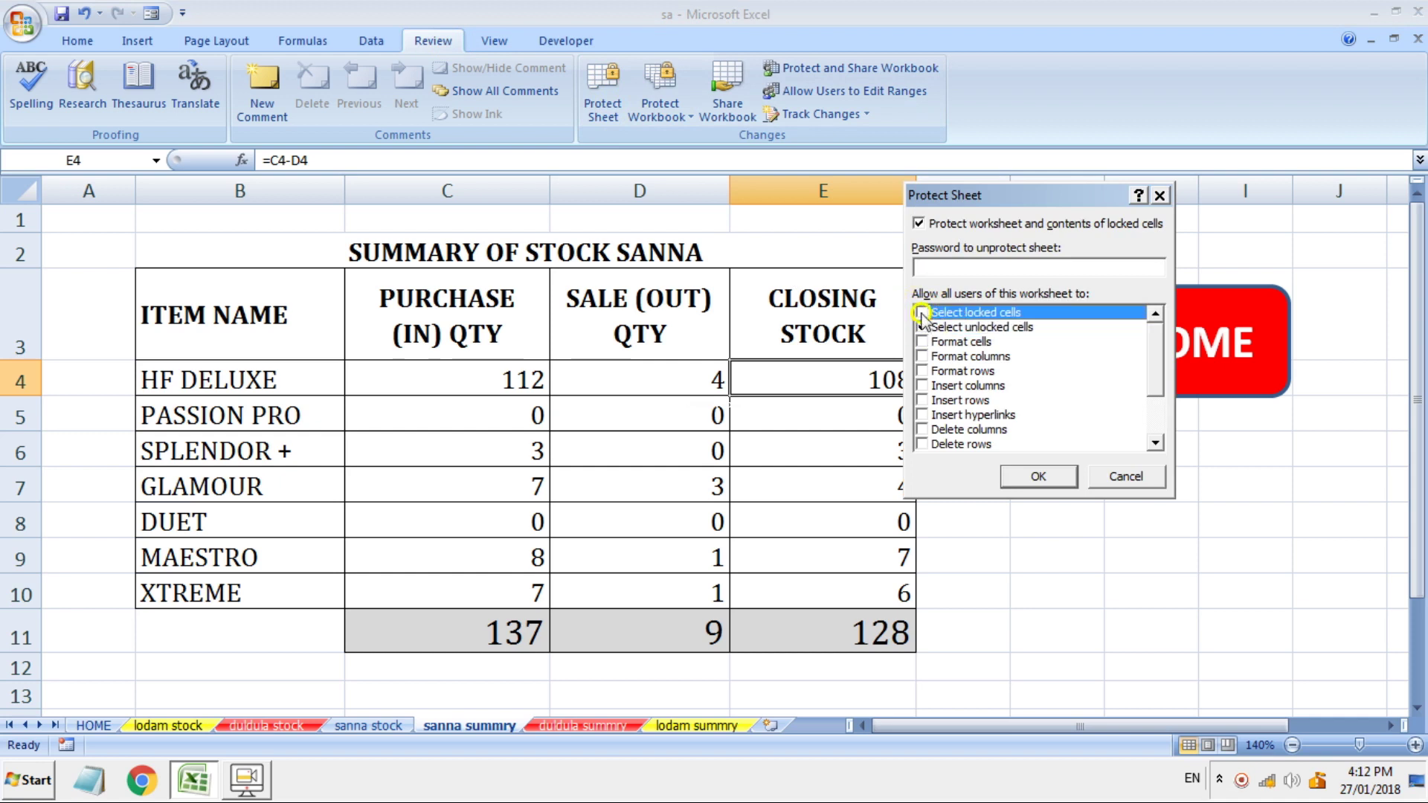
pyautogui.click(923, 327)
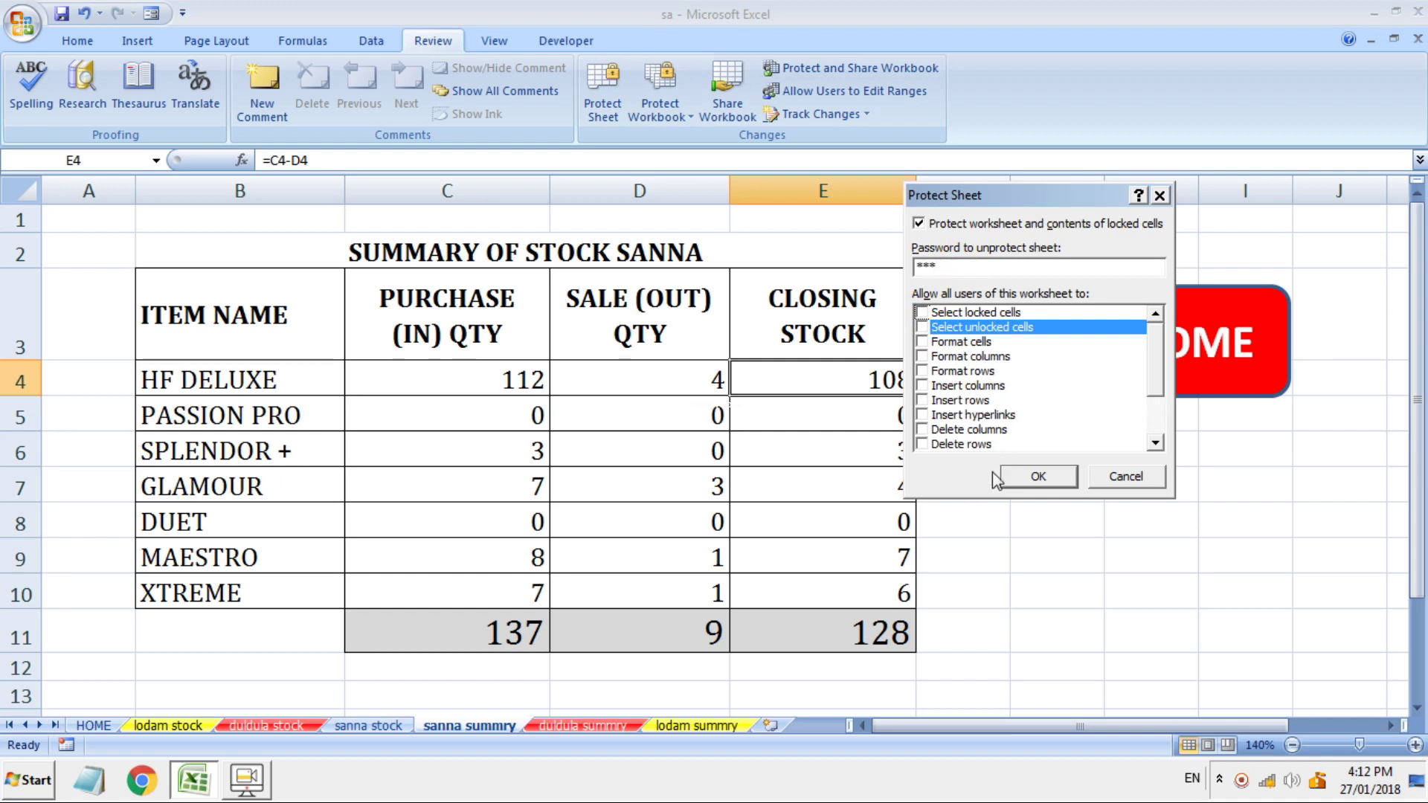
pyautogui.click(1037, 480)
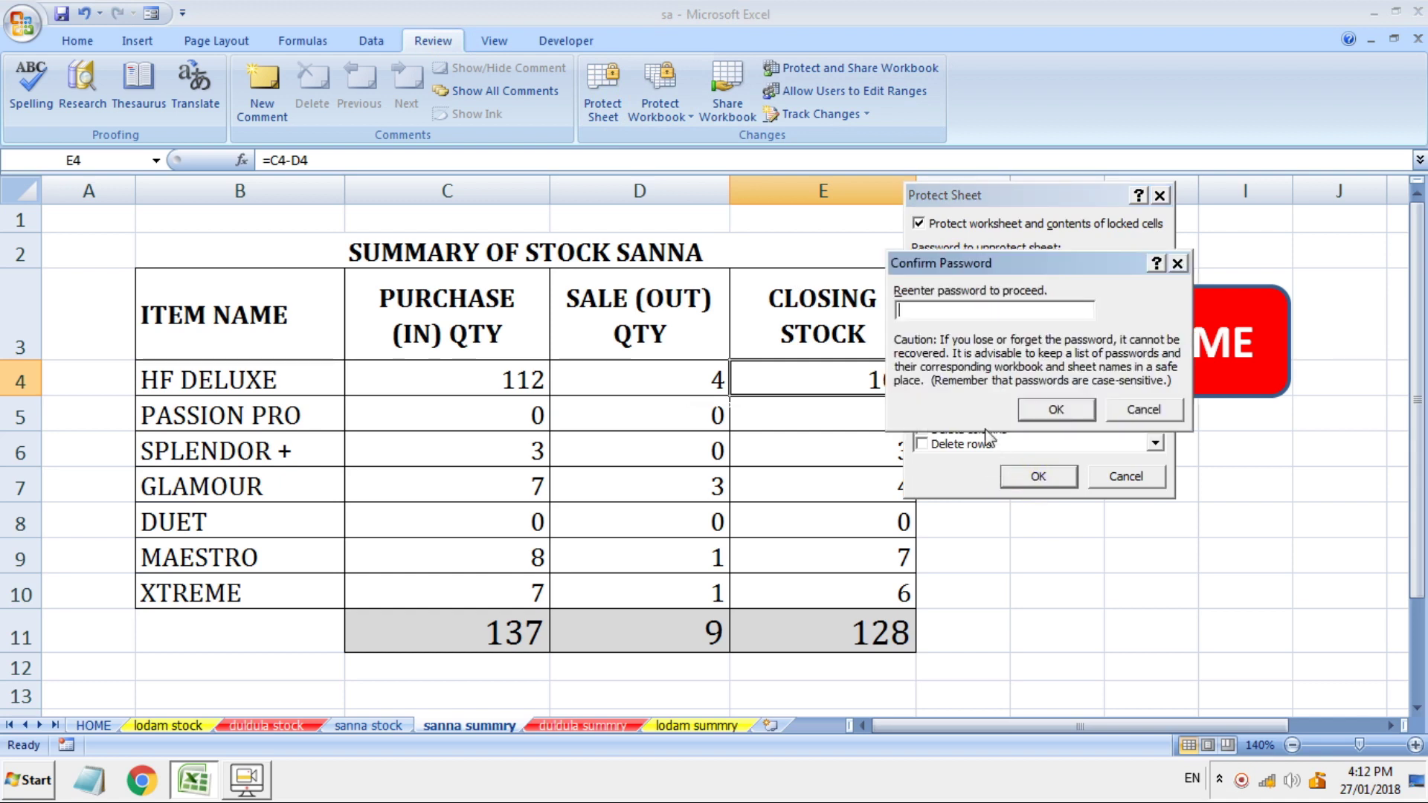
pyautogui.click(1029, 408)
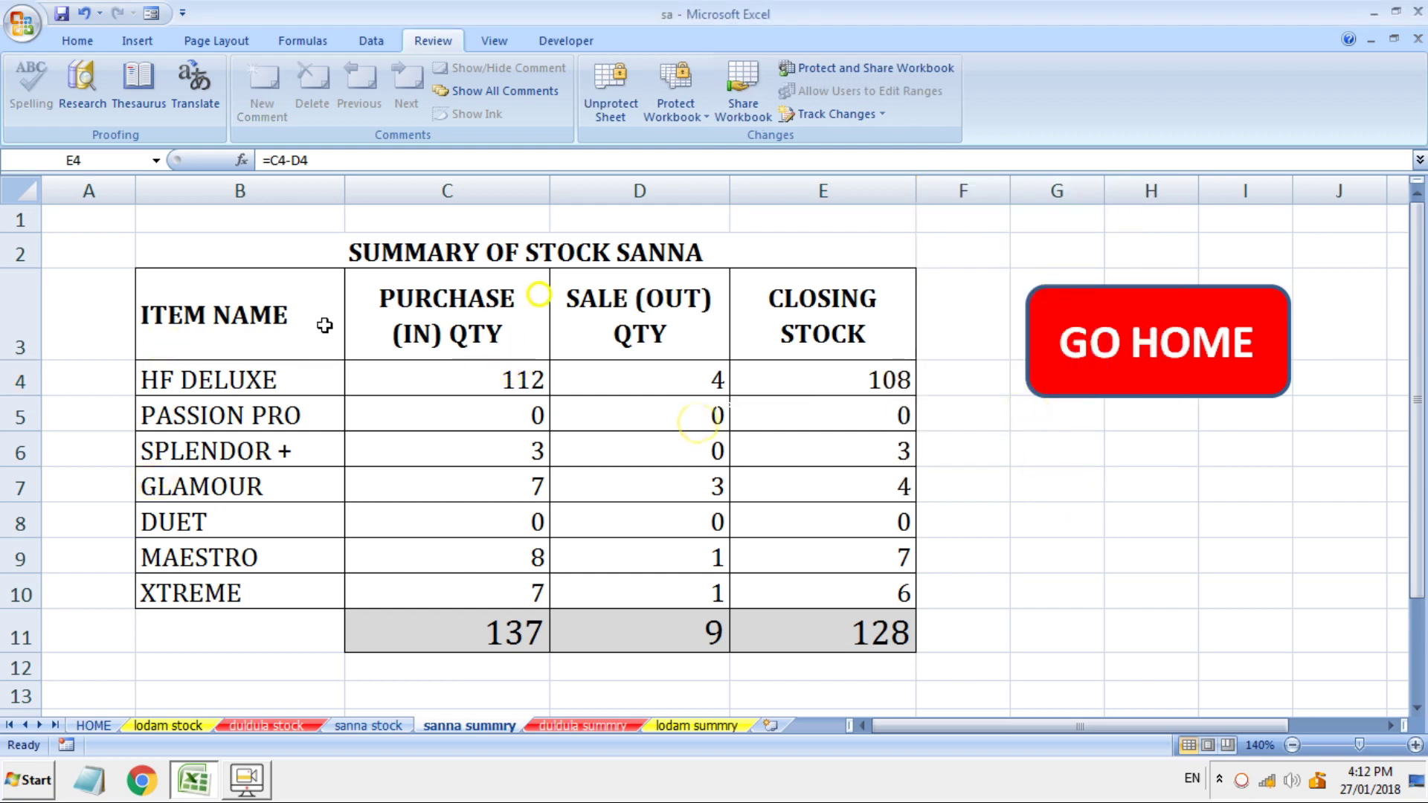
pyautogui.click(383, 453)
pyautogui.click(840, 450)
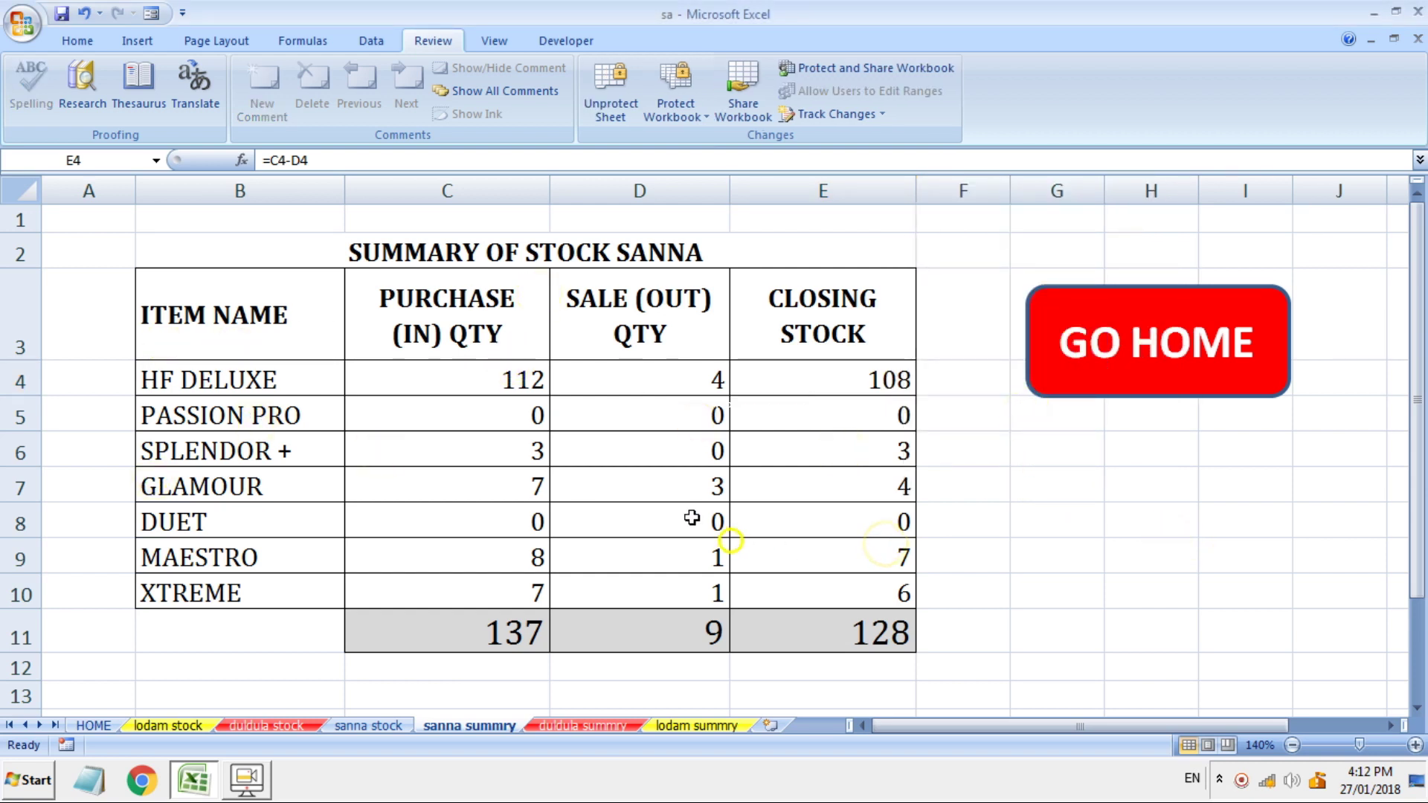
pyautogui.doubleClick(669, 453)
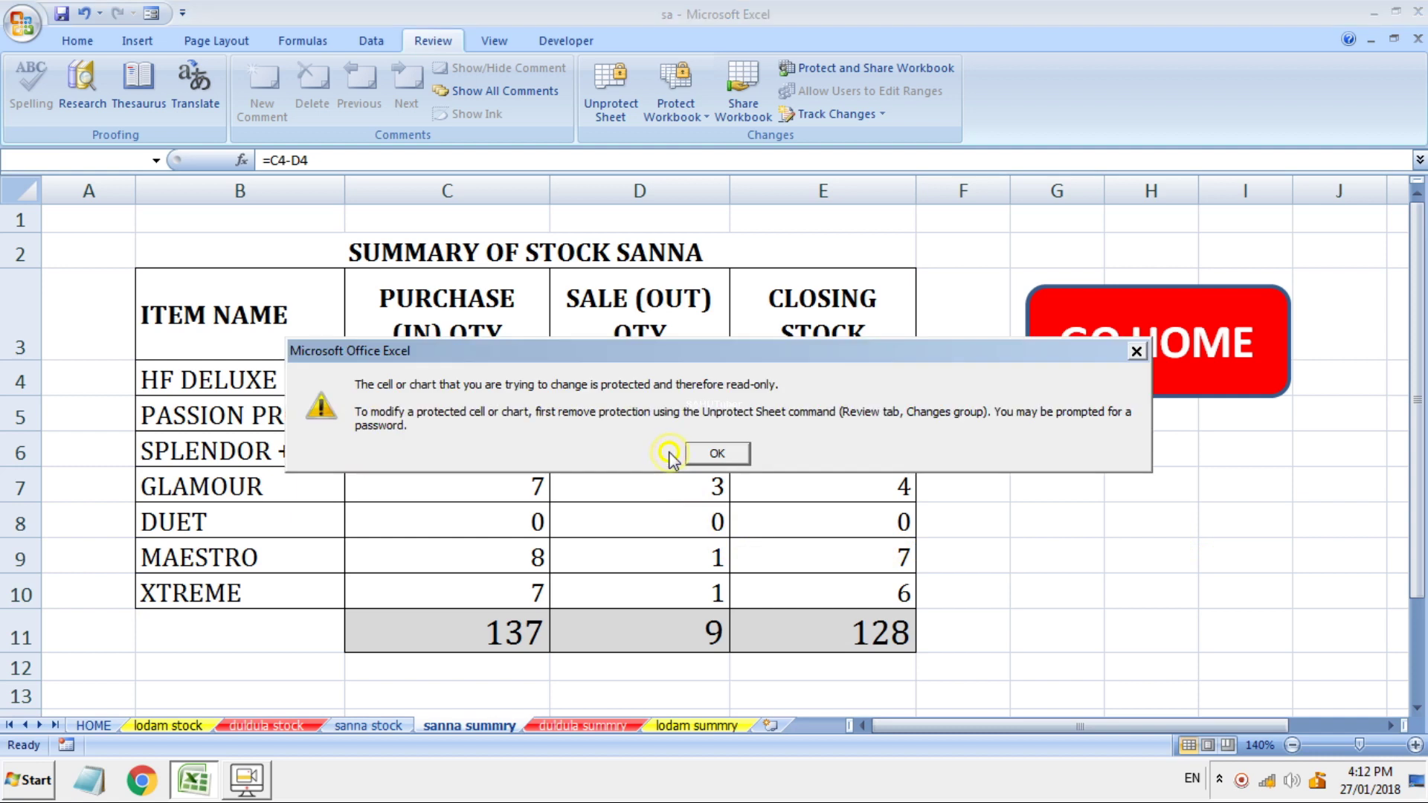
pyautogui.click(716, 453)
pyautogui.click(933, 566)
pyautogui.click(619, 254)
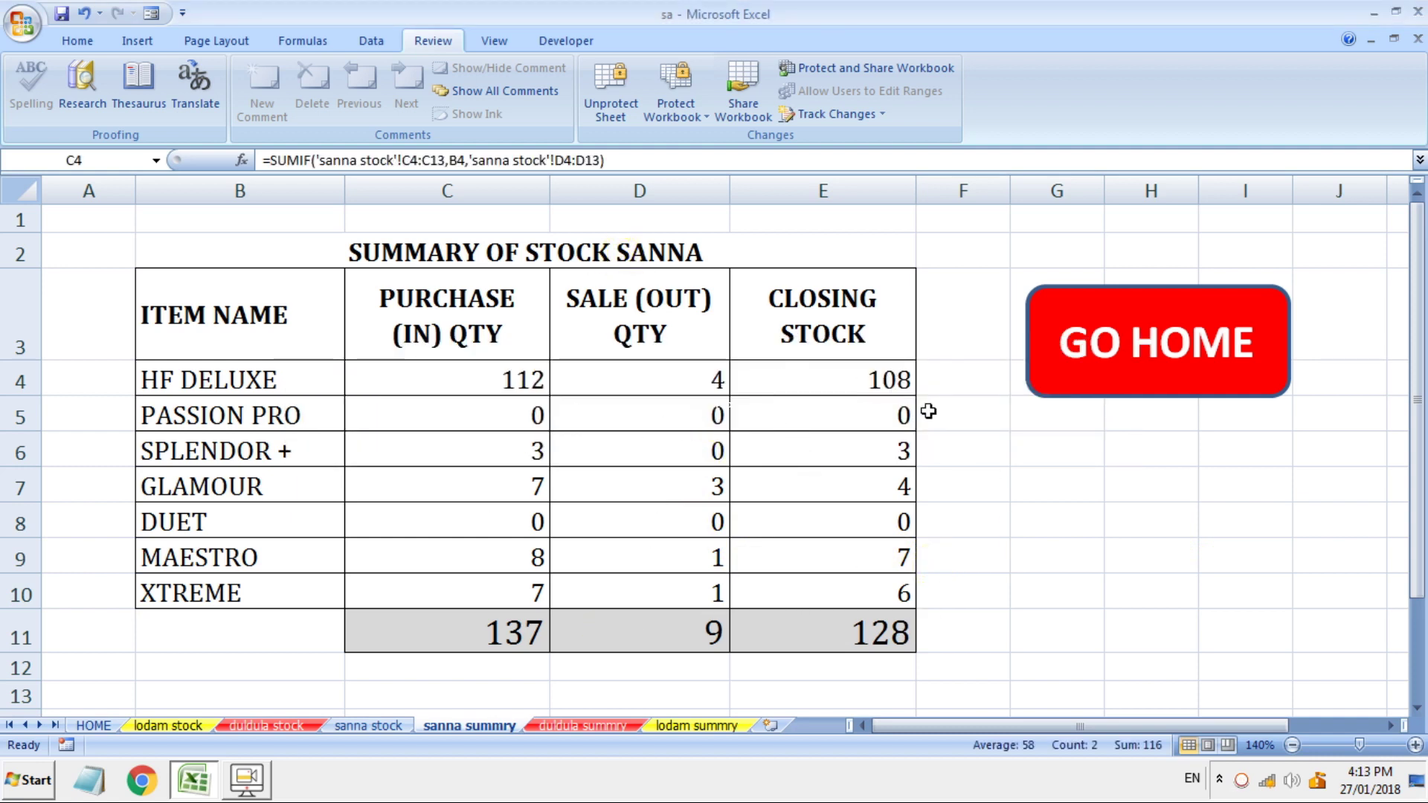
pyautogui.click(1152, 360)
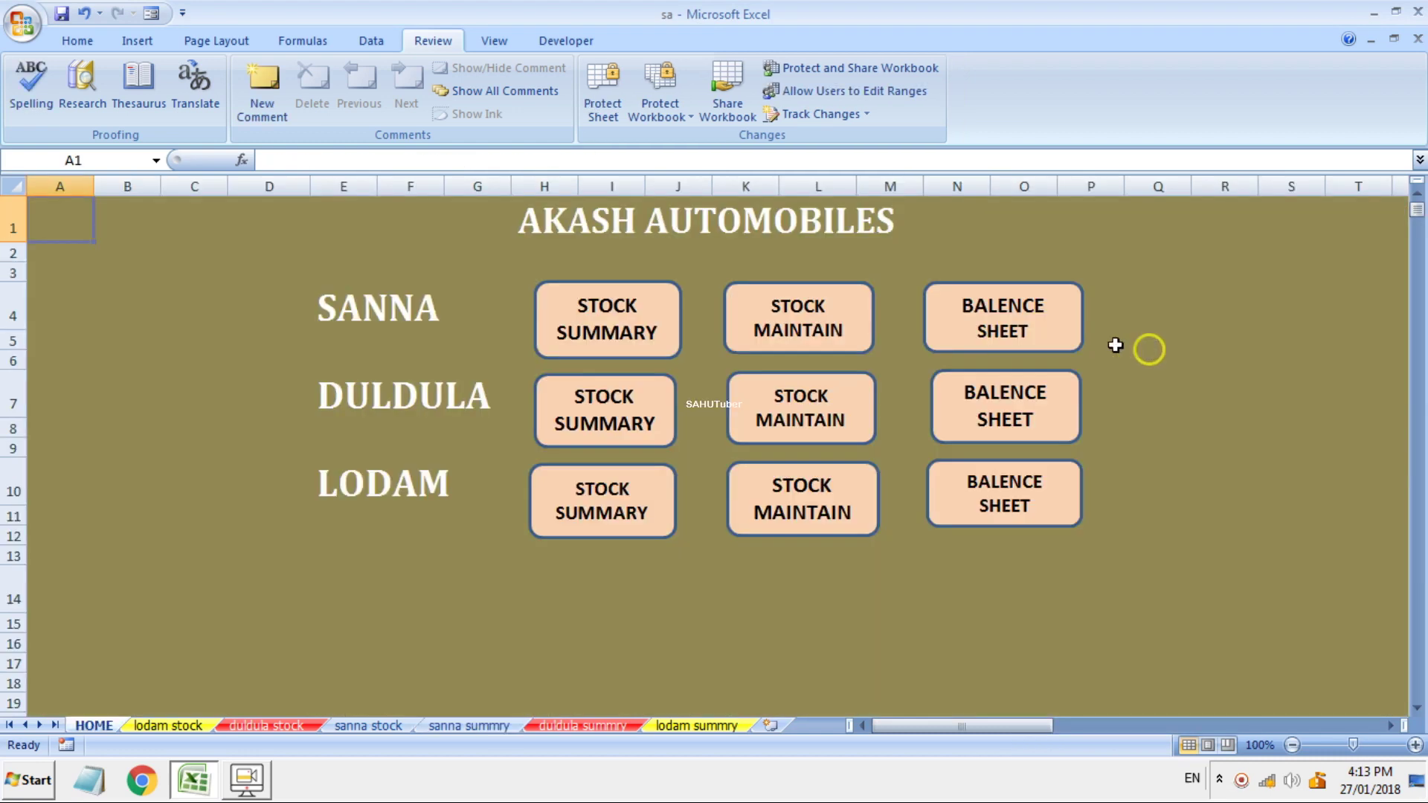
pyautogui.click(592, 340)
pyautogui.click(1097, 390)
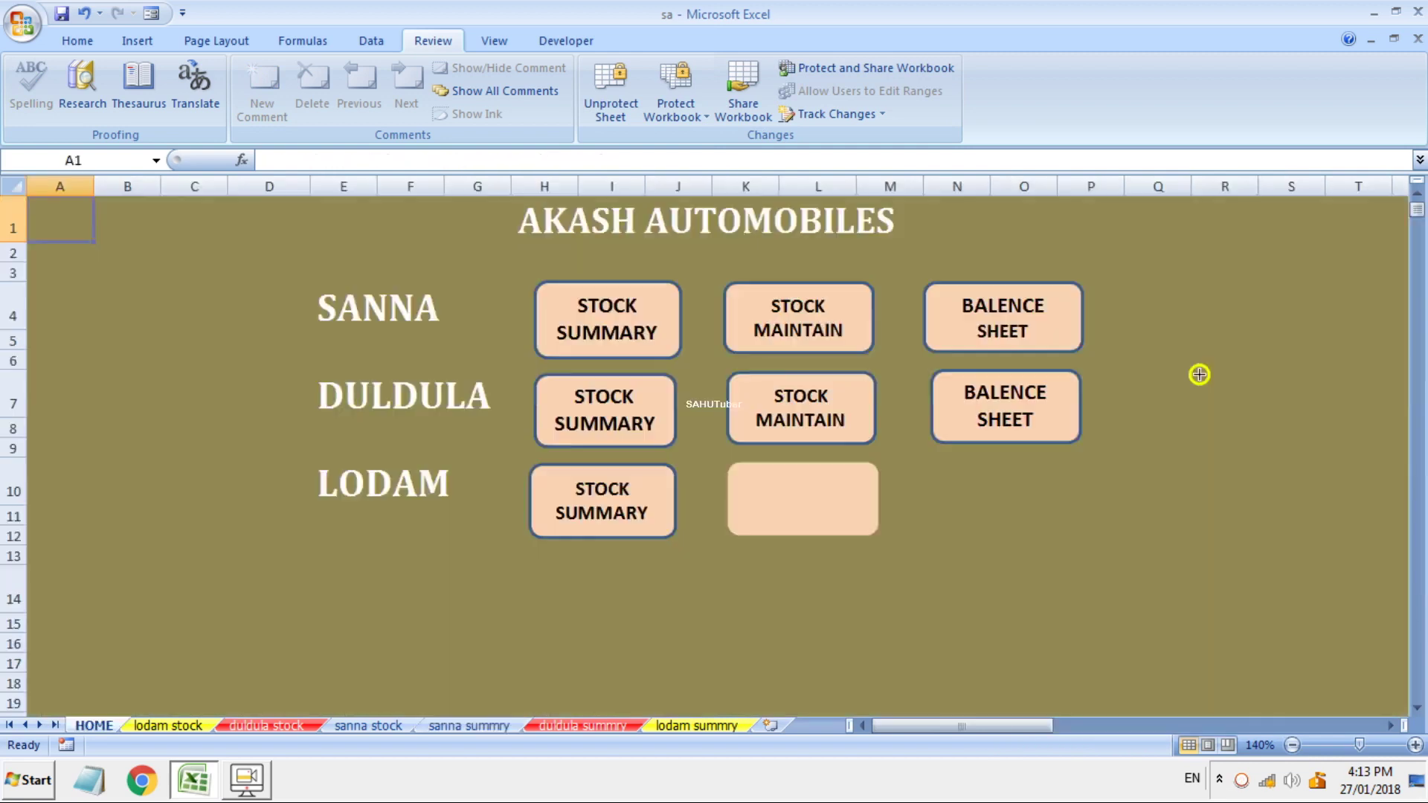
pyautogui.click(785, 321)
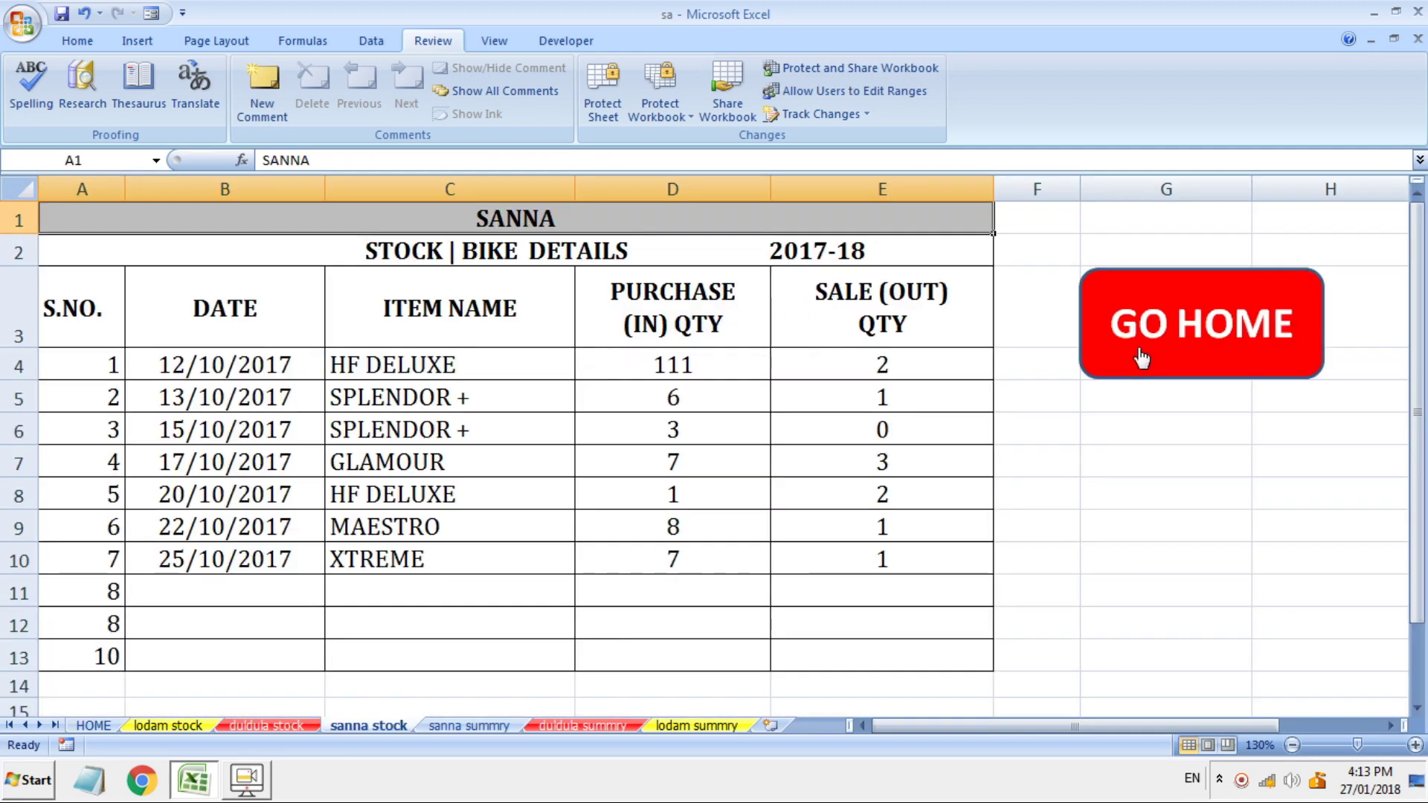
pyautogui.moveTo(682, 374); pyautogui.dragTo(688, 398)
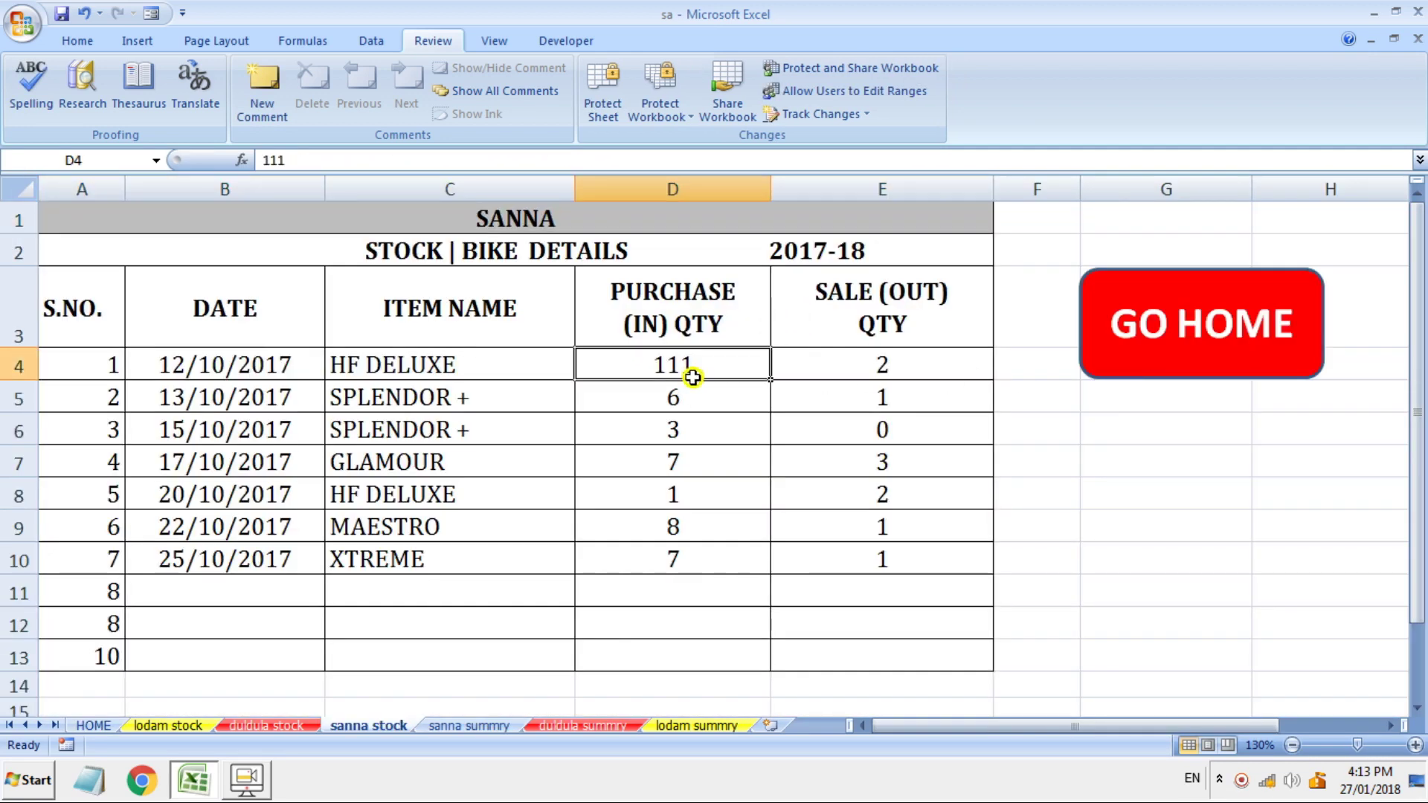
pyautogui.click(1182, 347)
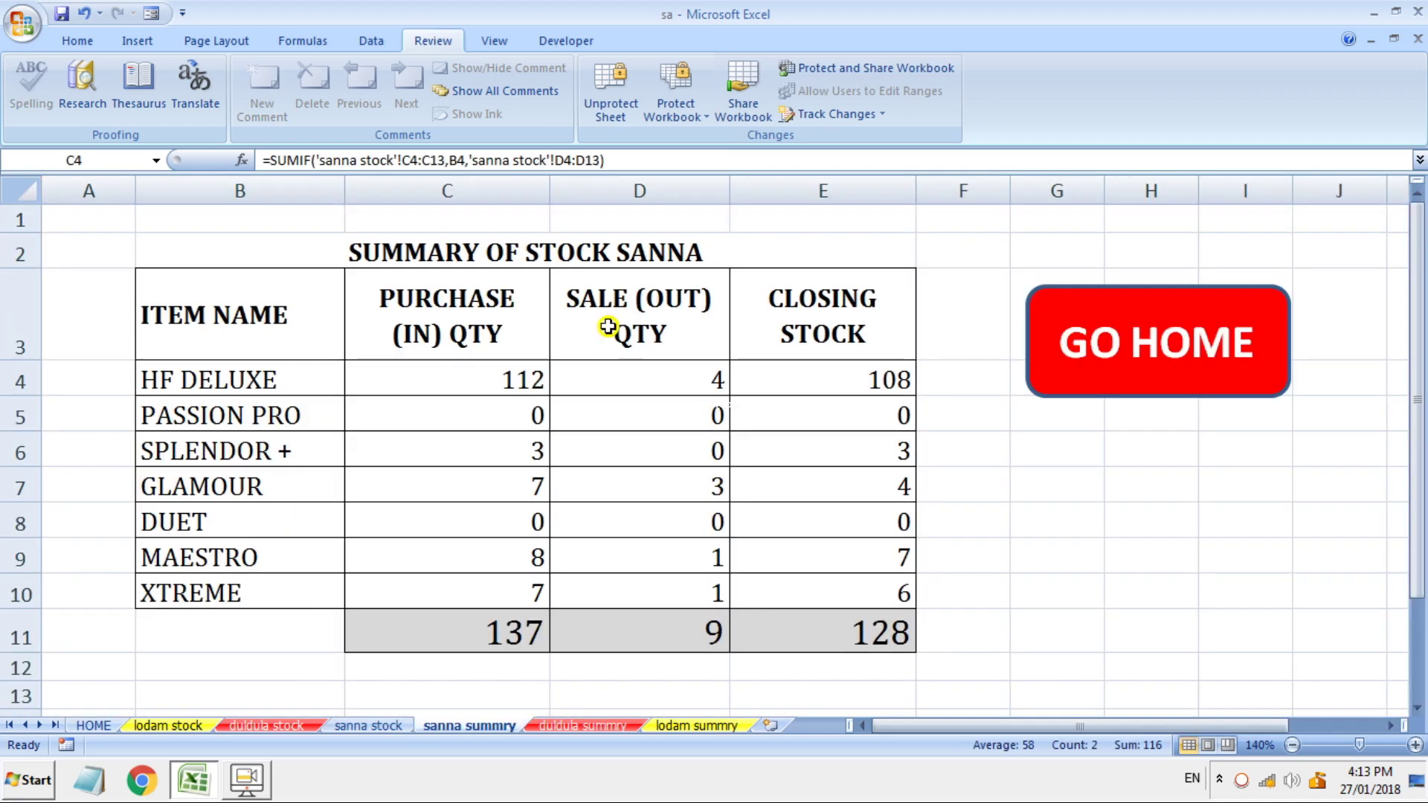
pyautogui.click(609, 327)
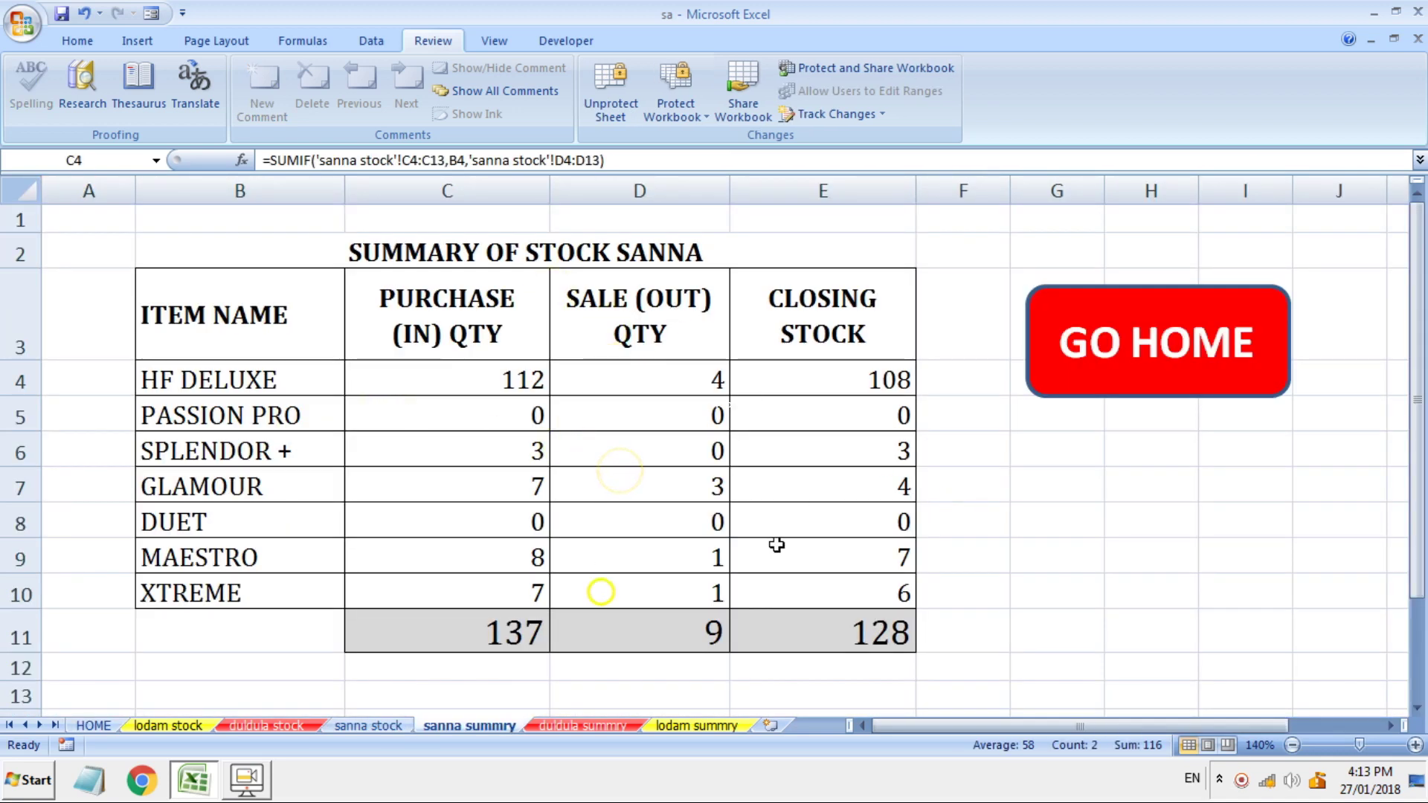
# Unprotect sanna summry with its password and check that its cells can be selected.
pyautogui.click(614, 108)
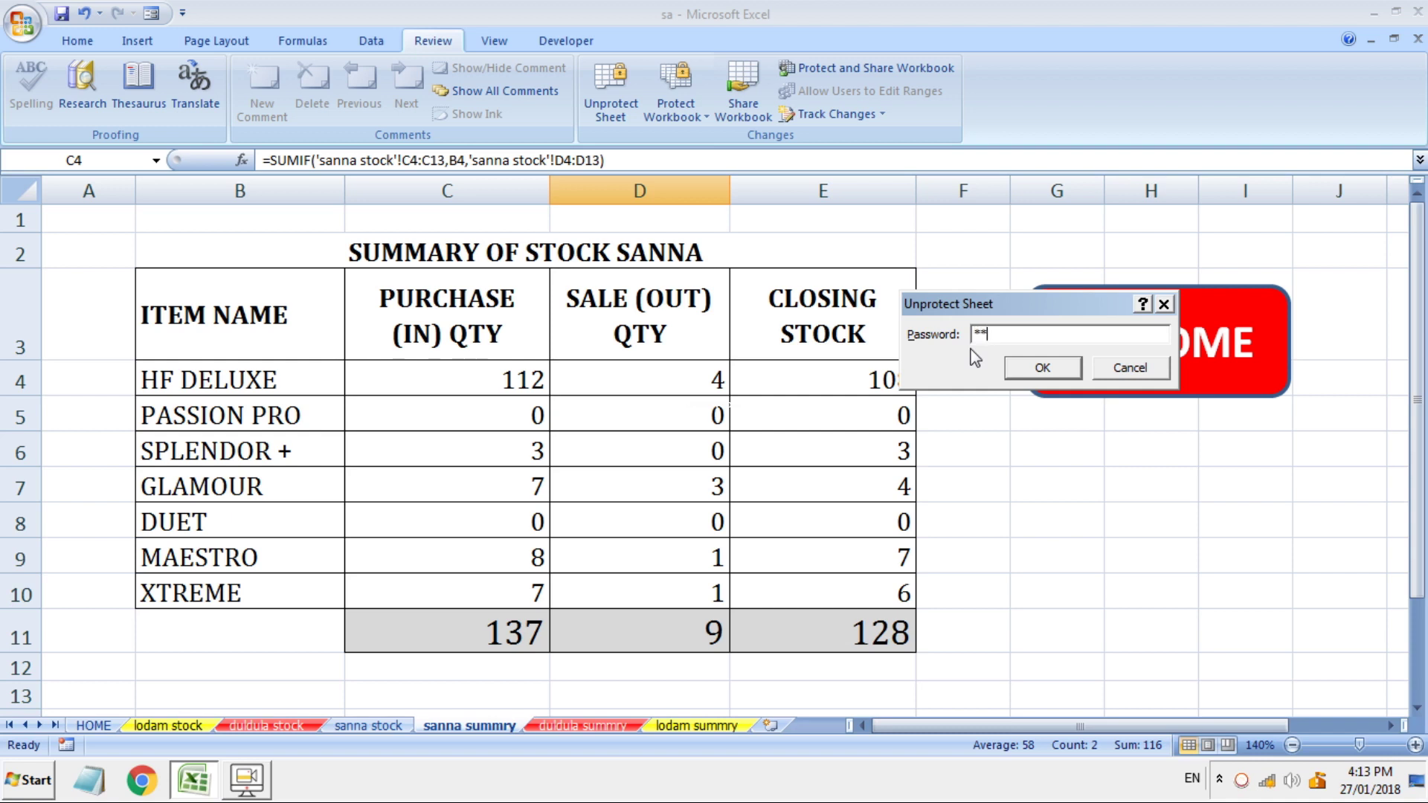
pyautogui.press('Return')
pyautogui.click(819, 487)
pyautogui.click(503, 430)
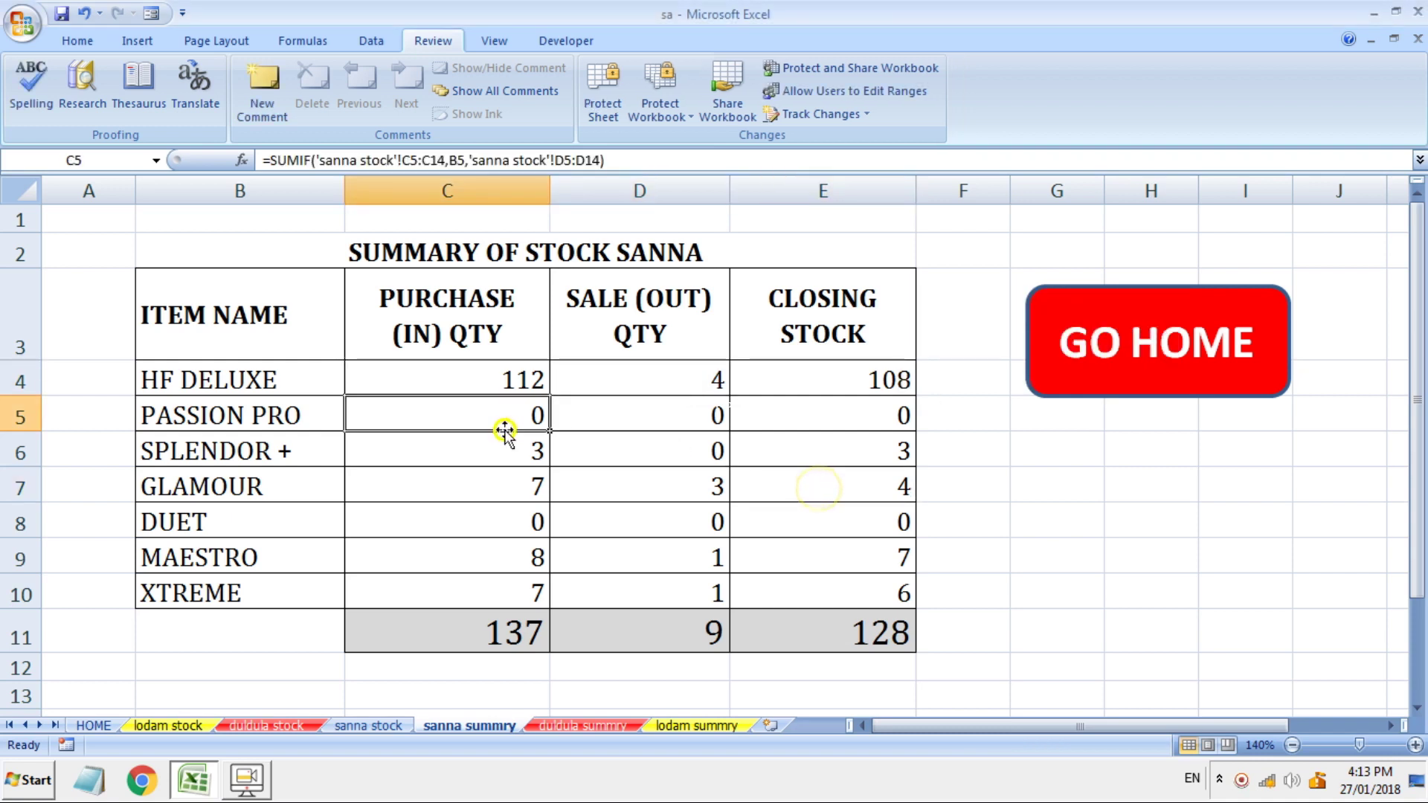
pyautogui.click(376, 390)
pyautogui.click(467, 524)
pyautogui.click(768, 380)
pyautogui.click(765, 449)
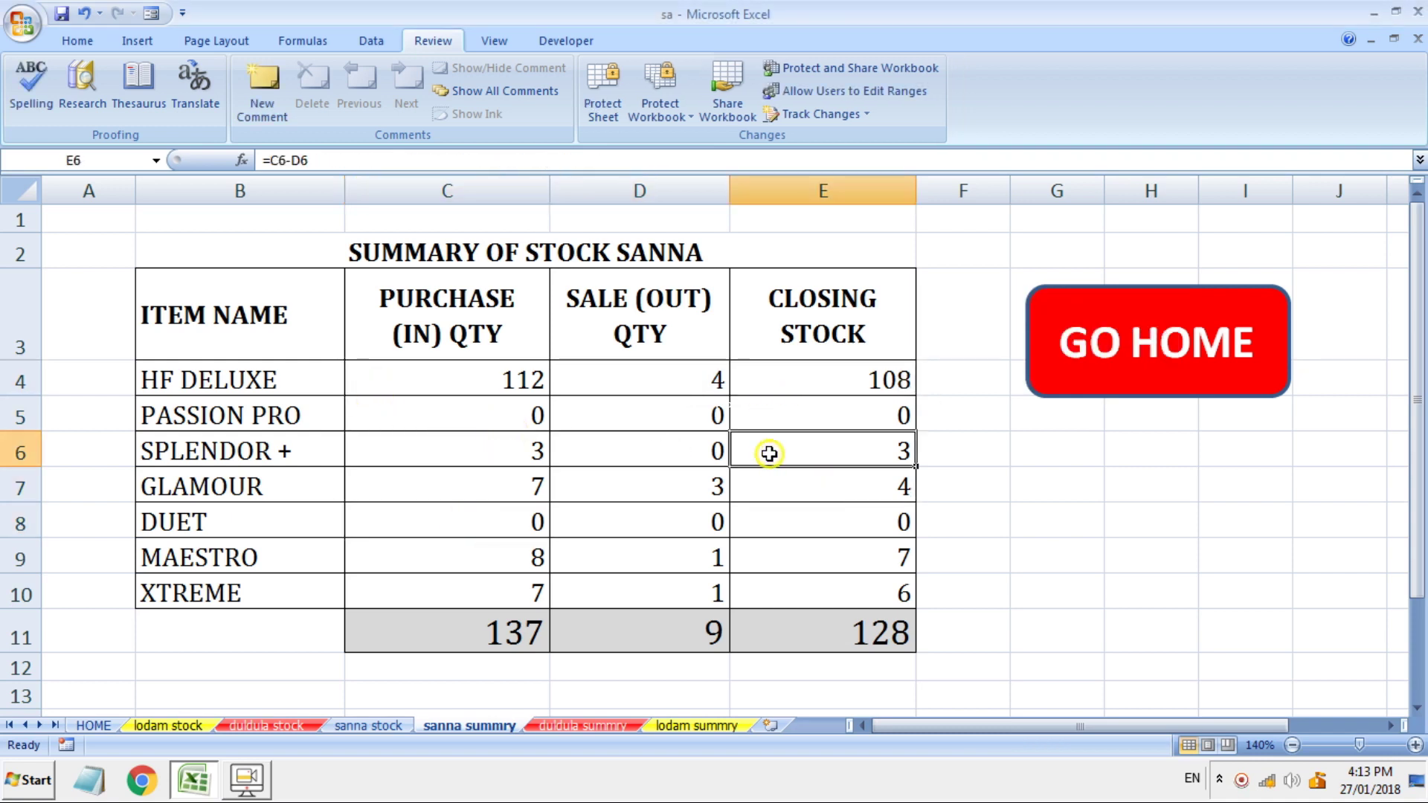
# Protect the sheet again with a password, keeping locked and unlocked cells selectable.
pyautogui.click(601, 96)
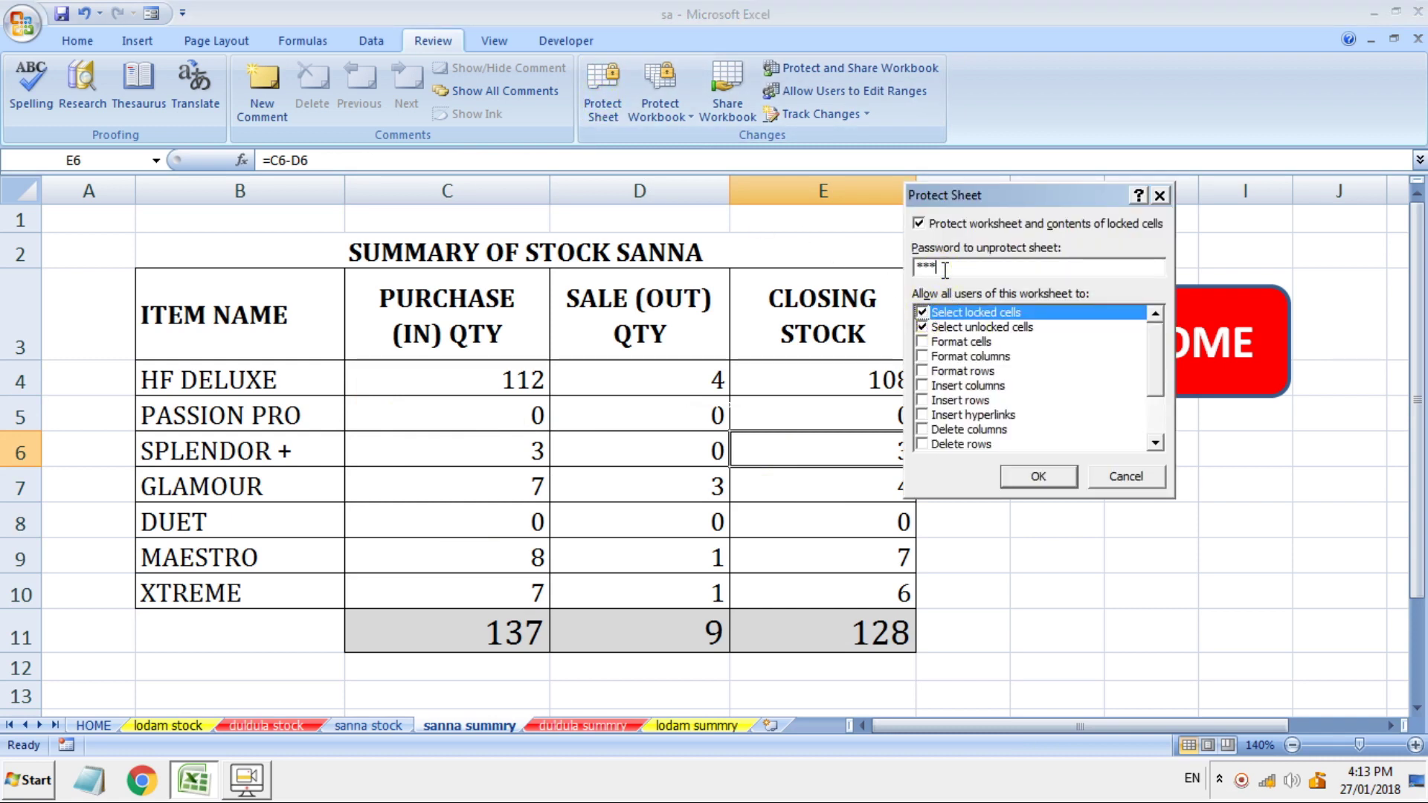
pyautogui.click(1034, 478)
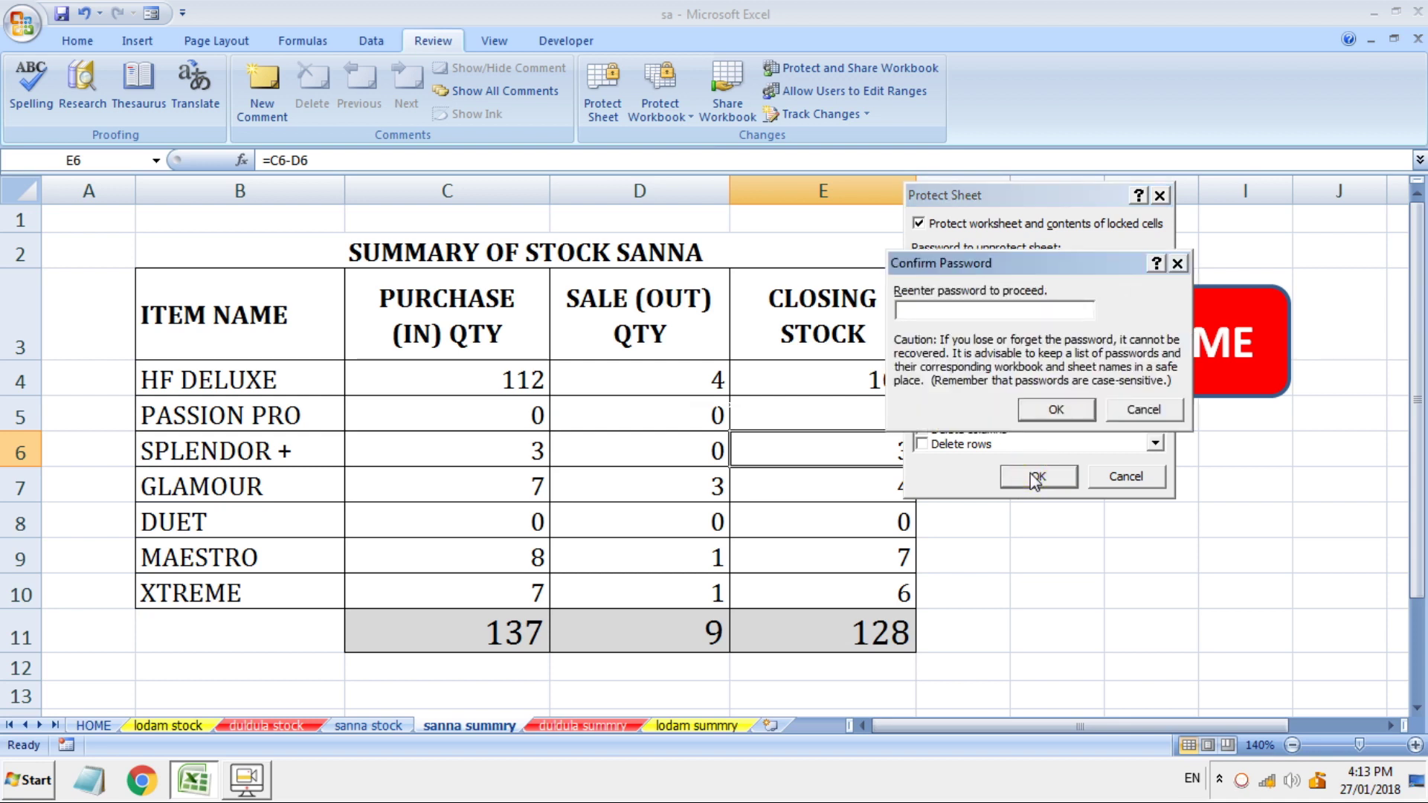
pyautogui.click(1045, 410)
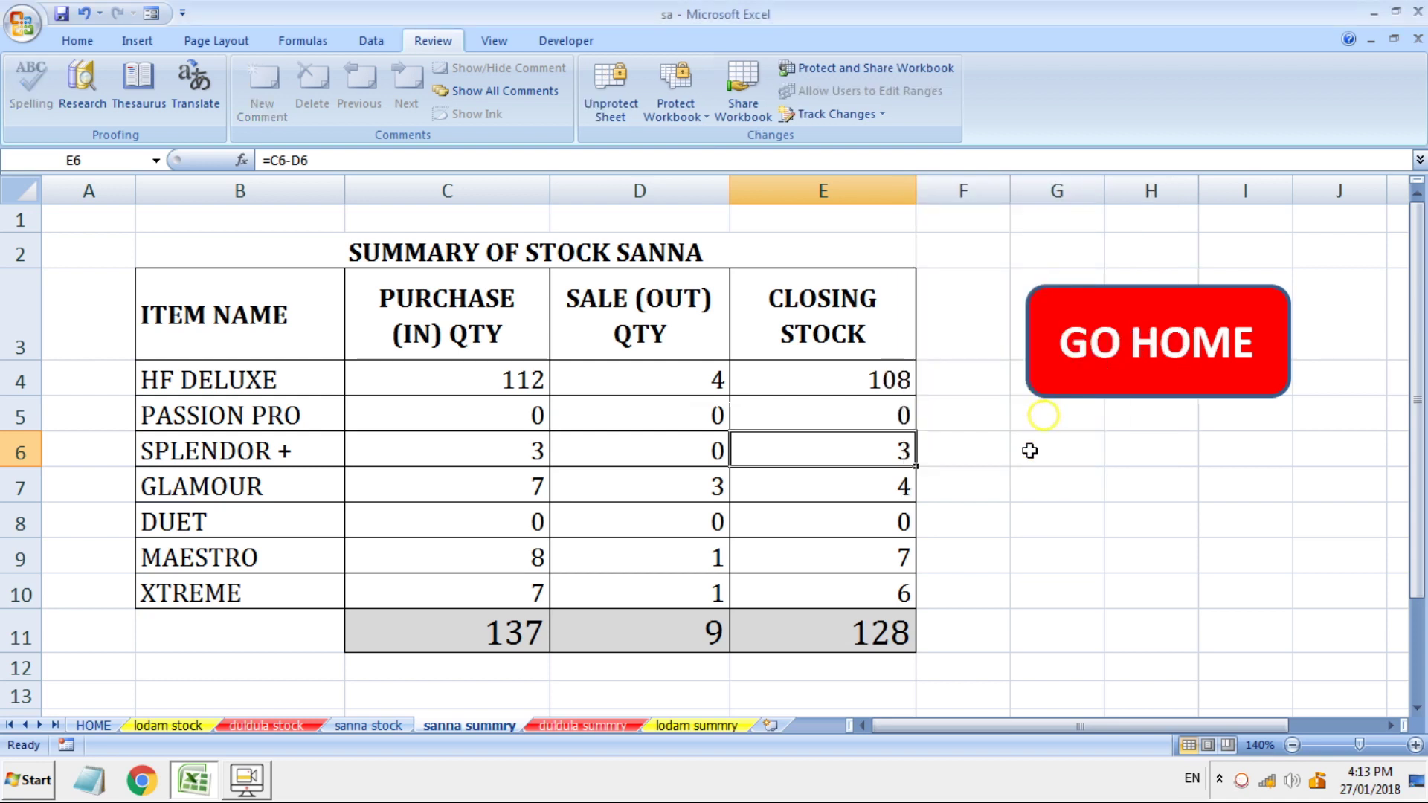
pyautogui.click(1036, 546)
pyautogui.click(817, 380)
pyautogui.click(582, 383)
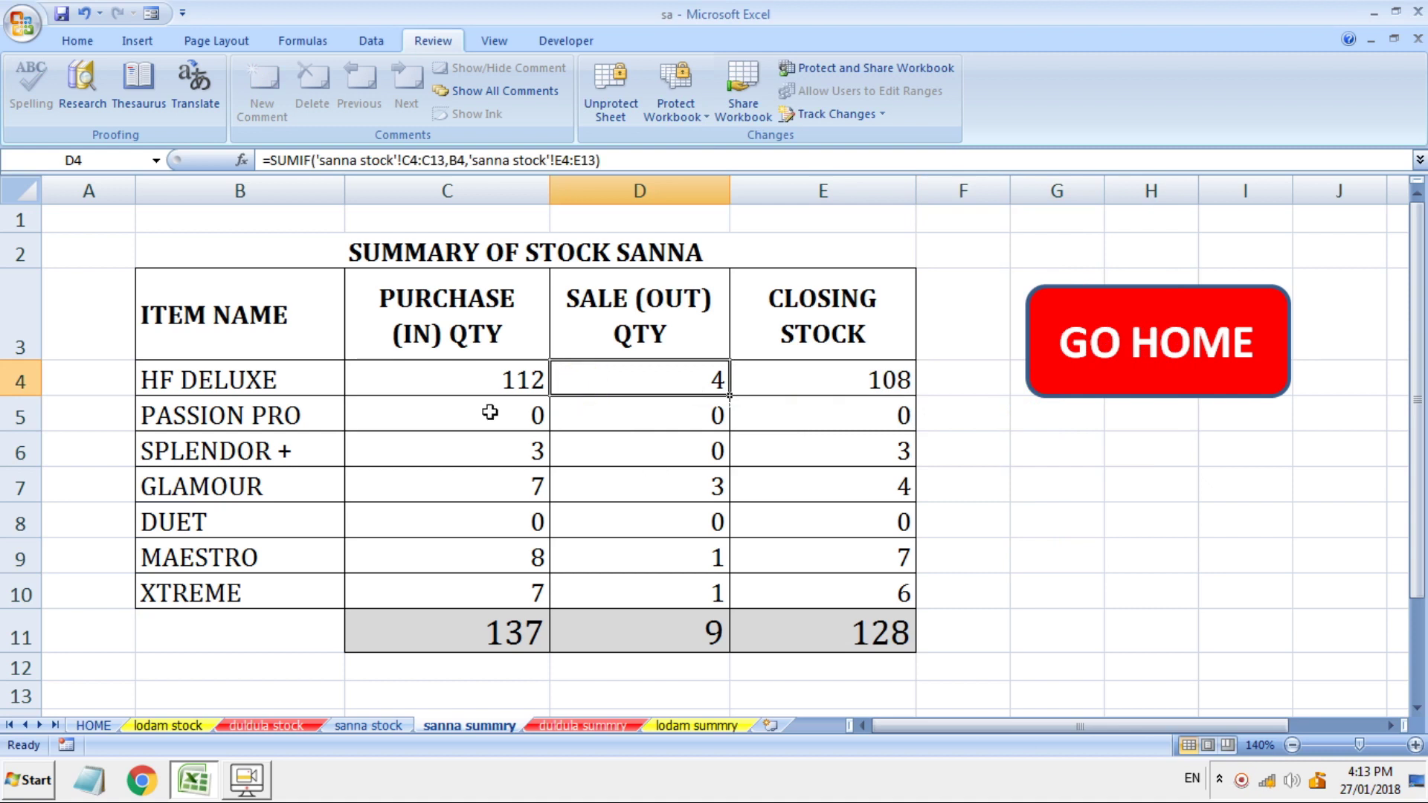
# Confirm that SUMIF cell C4 on the protected sanna summry sheet cannot be edited.
pyautogui.click(481, 378)
pyautogui.rightClick(509, 384)
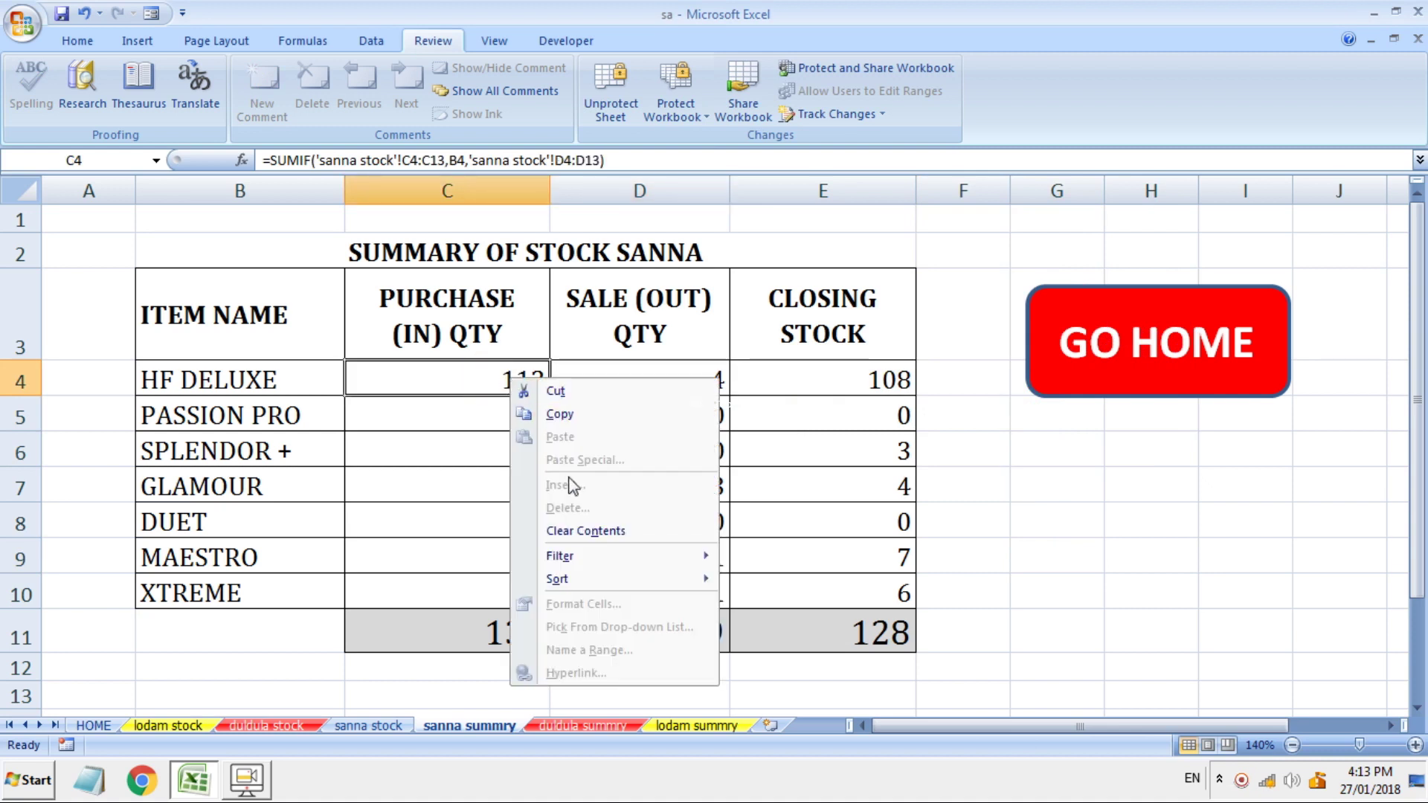
pyautogui.click(811, 504)
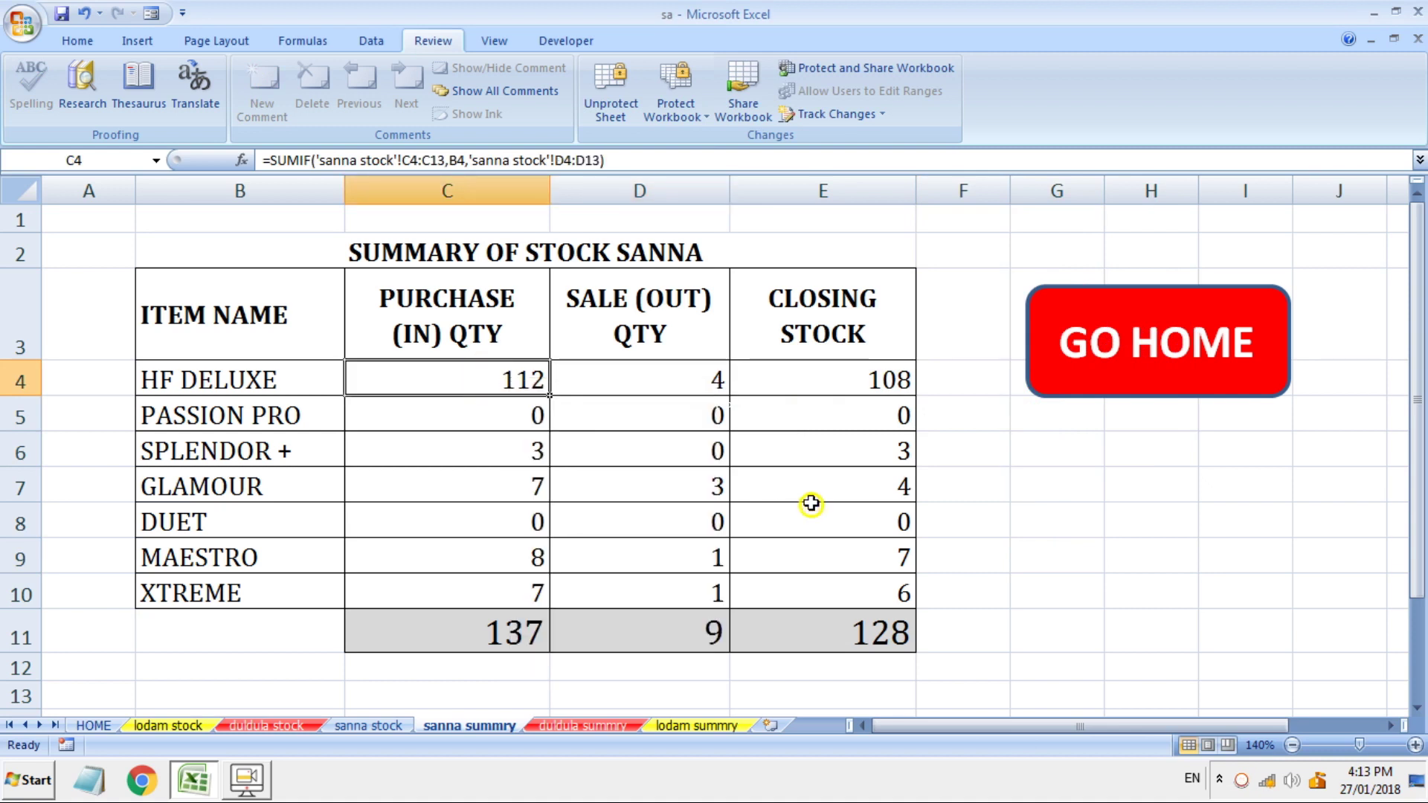
pyautogui.doubleClick(398, 370)
pyautogui.click(716, 453)
pyautogui.click(577, 385)
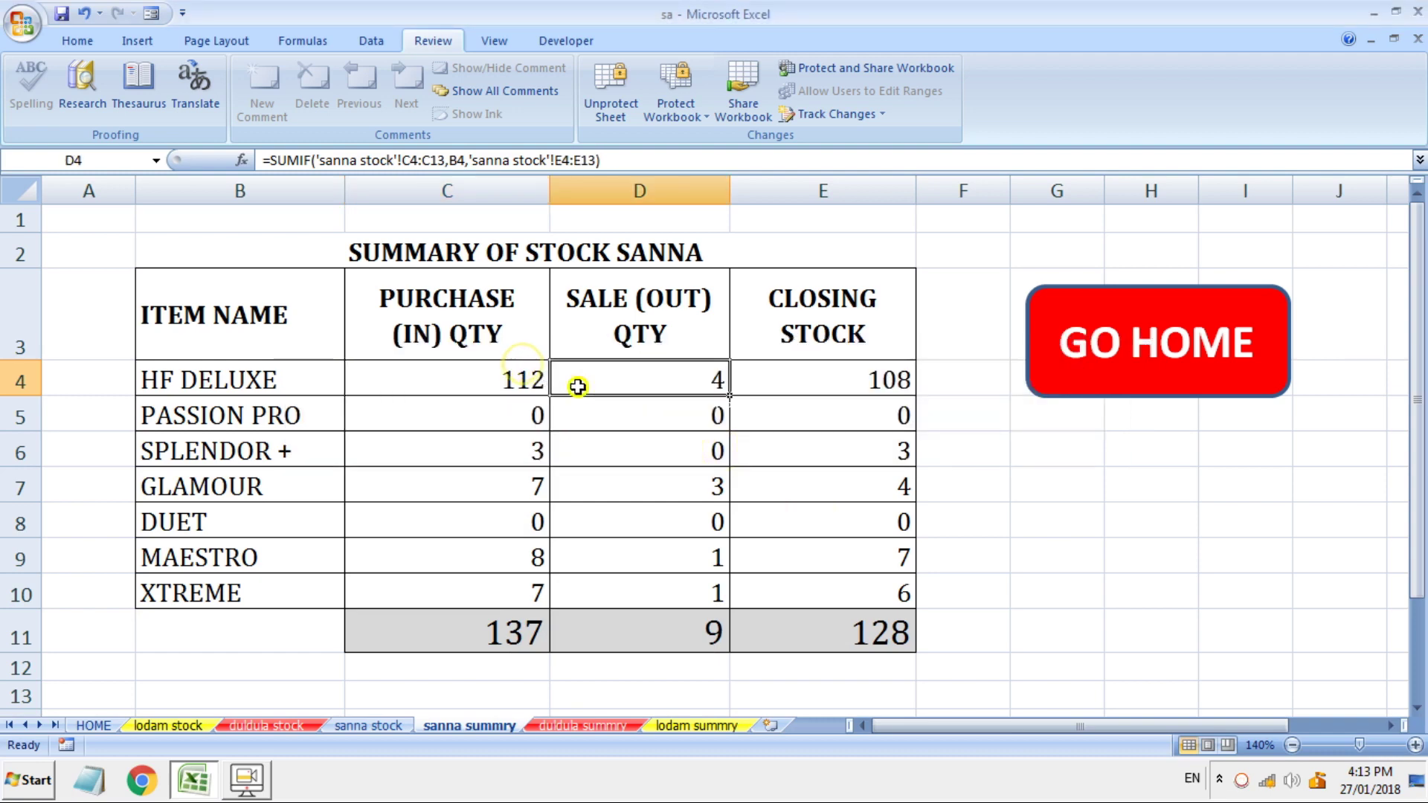
pyautogui.click(694, 487)
# Use the GO HOME, STOCK SUMMARY and STOCK MAINTAIN buttons to reach the sanna stock sheet.
pyautogui.click(1217, 348)
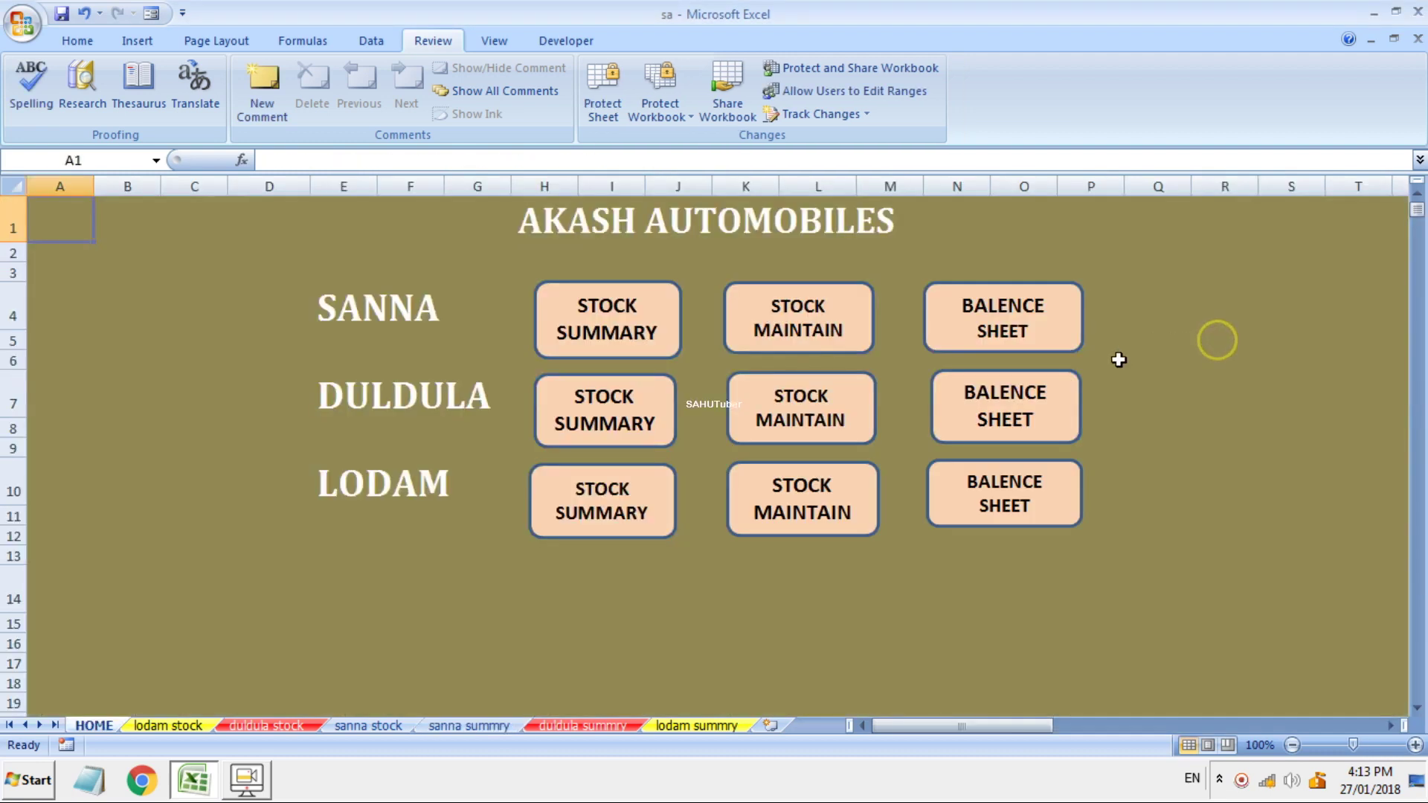
pyautogui.click(614, 336)
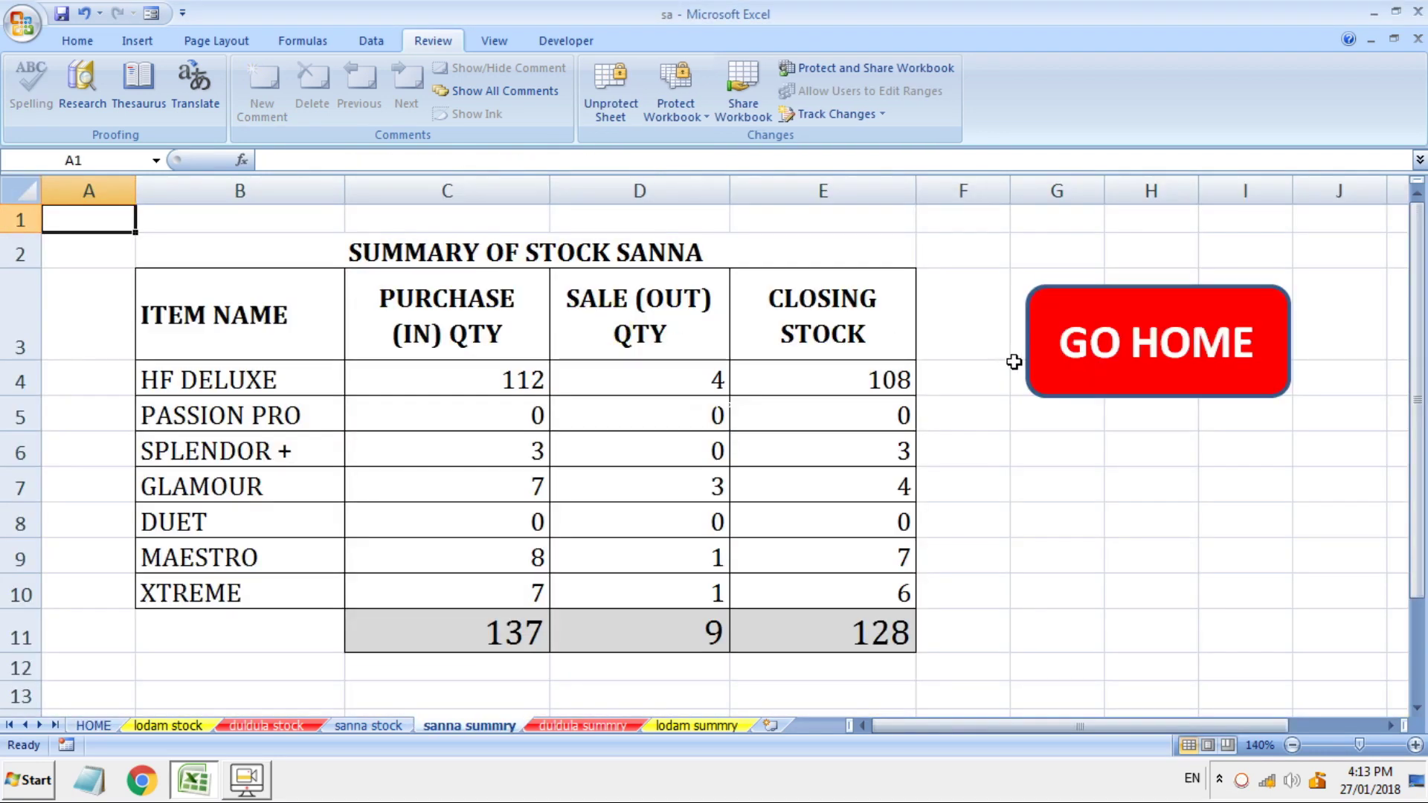
pyautogui.click(1074, 376)
pyautogui.click(797, 327)
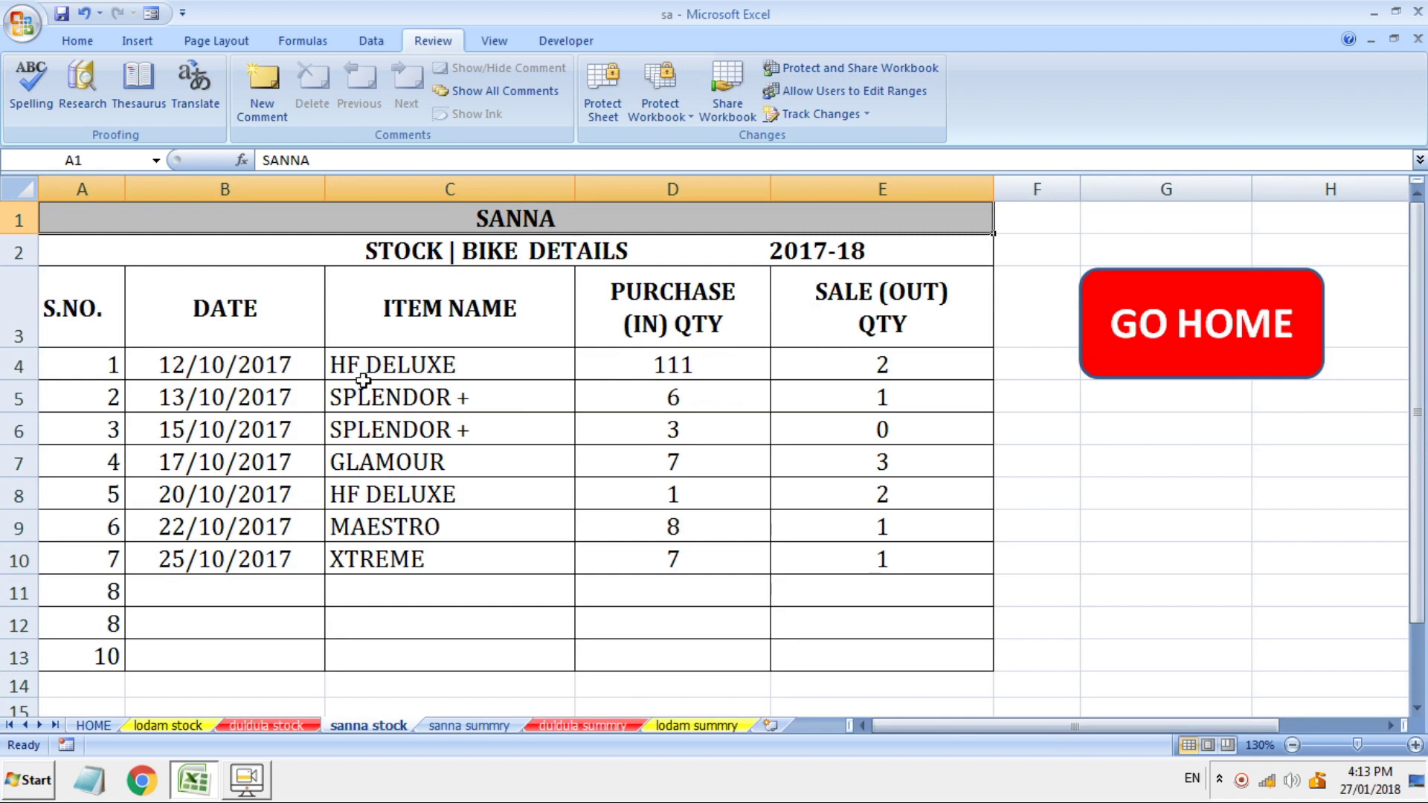
pyautogui.moveTo(458, 370); pyautogui.dragTo(423, 563)
pyautogui.click(829, 472)
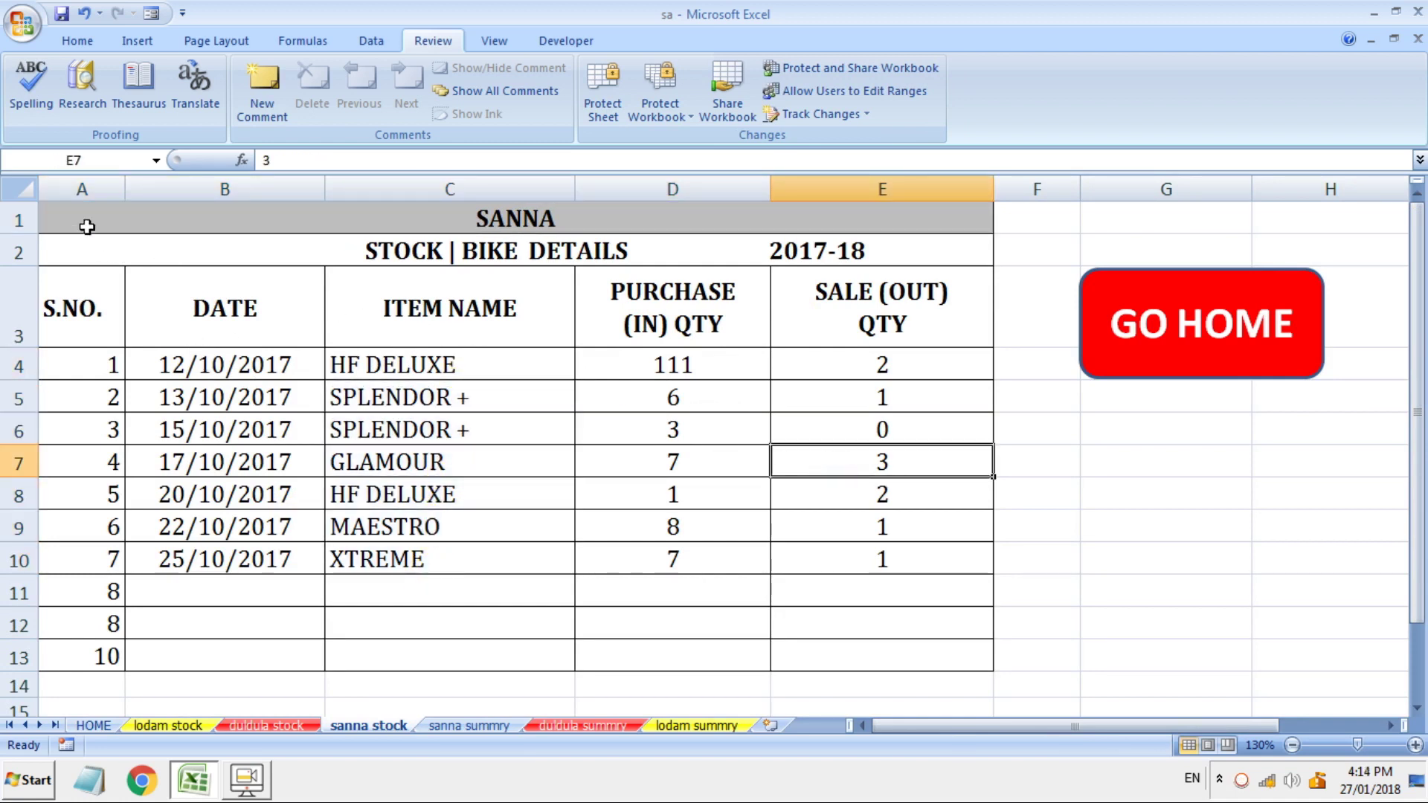
pyautogui.click(612, 104)
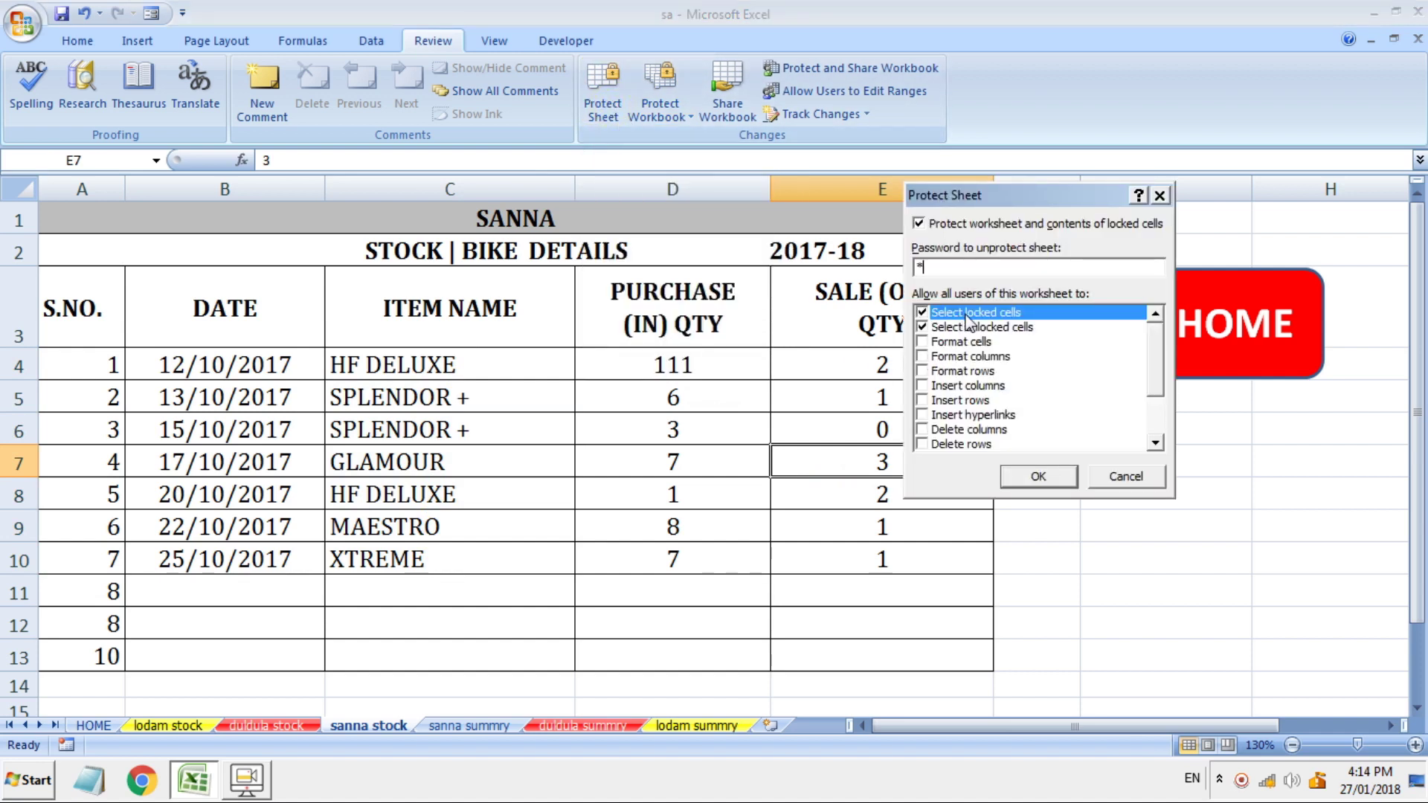
pyautogui.click(1073, 481)
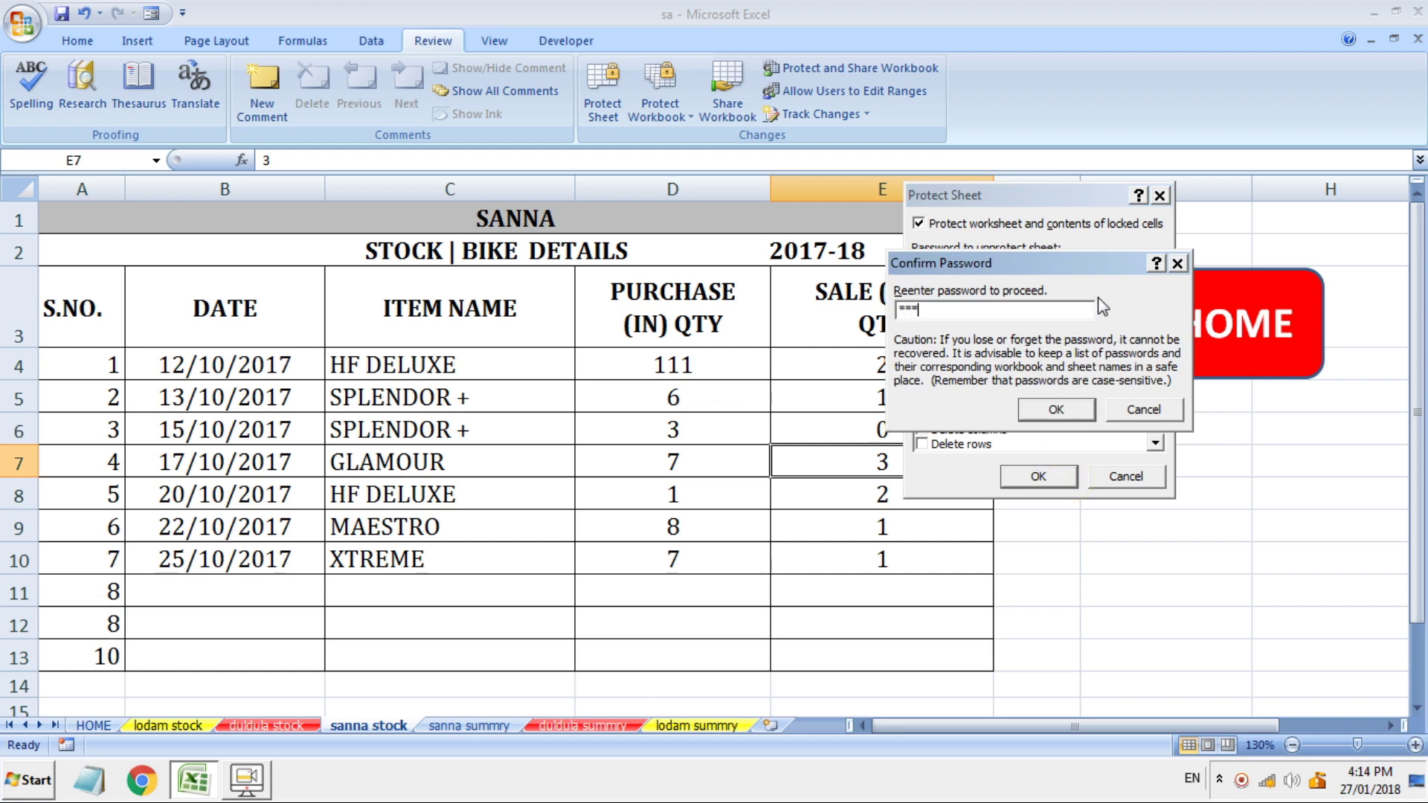
pyautogui.click(1178, 265)
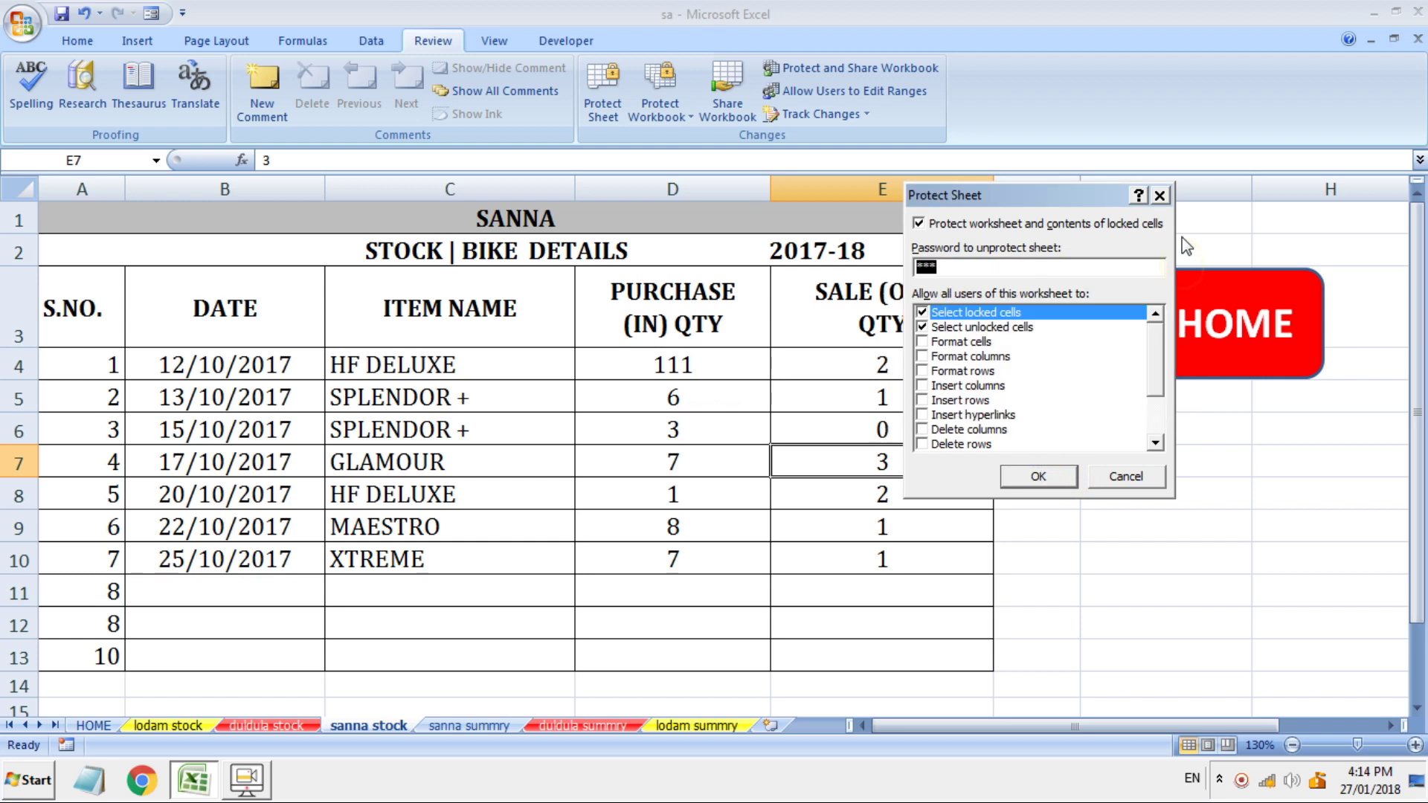
pyautogui.click(1157, 197)
pyautogui.click(1069, 497)
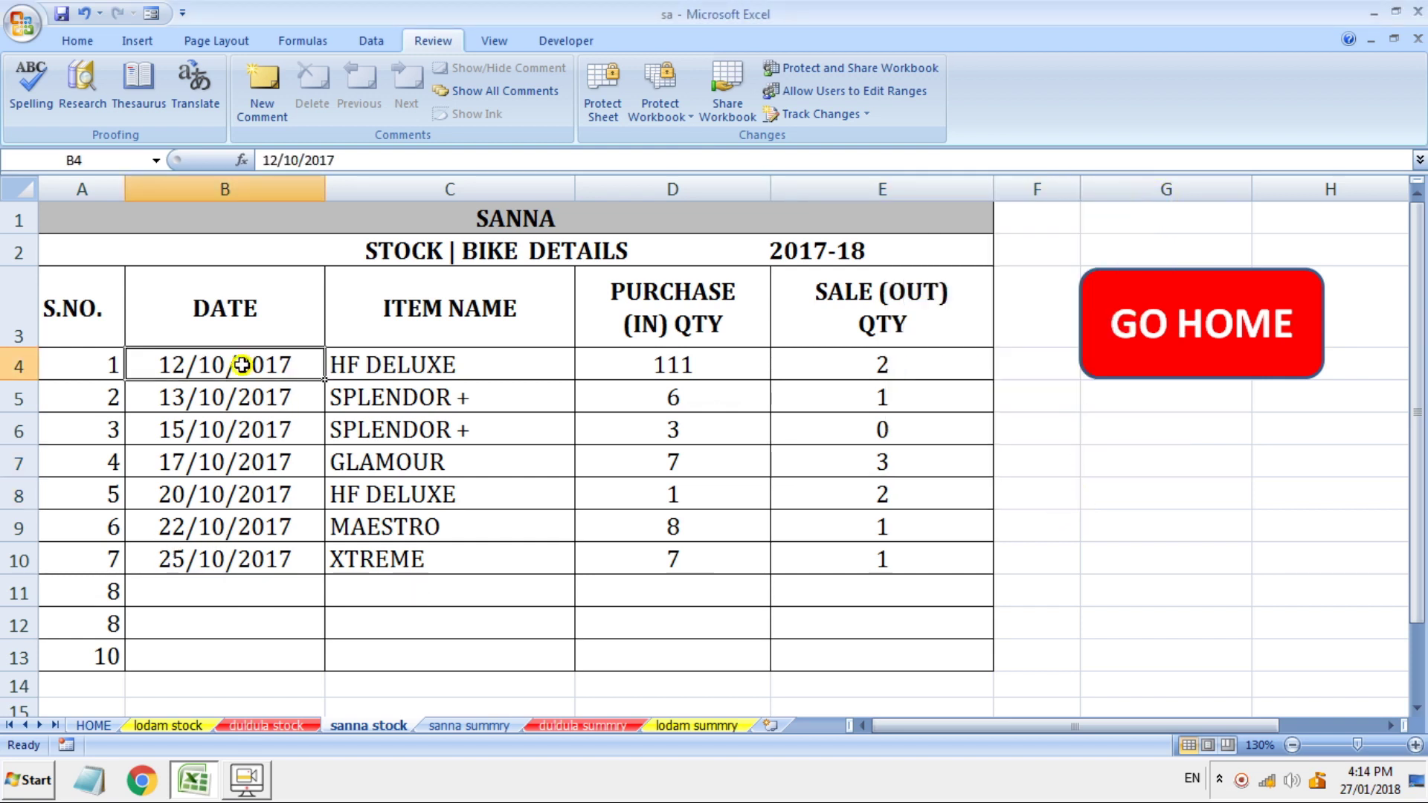
pyautogui.moveTo(304, 364); pyautogui.dragTo(806, 586)
pyautogui.click(590, 577)
pyautogui.click(213, 571)
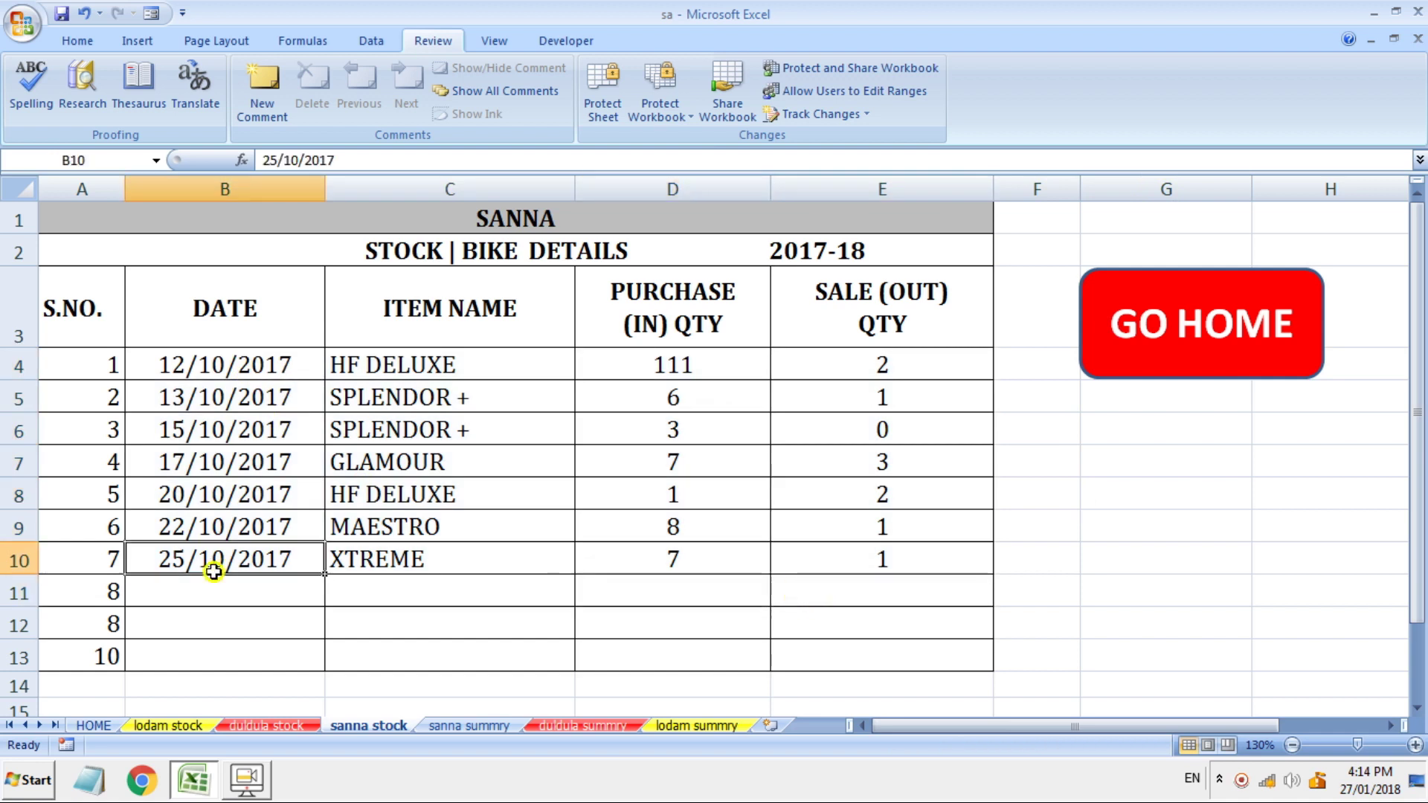
pyautogui.click(513, 565)
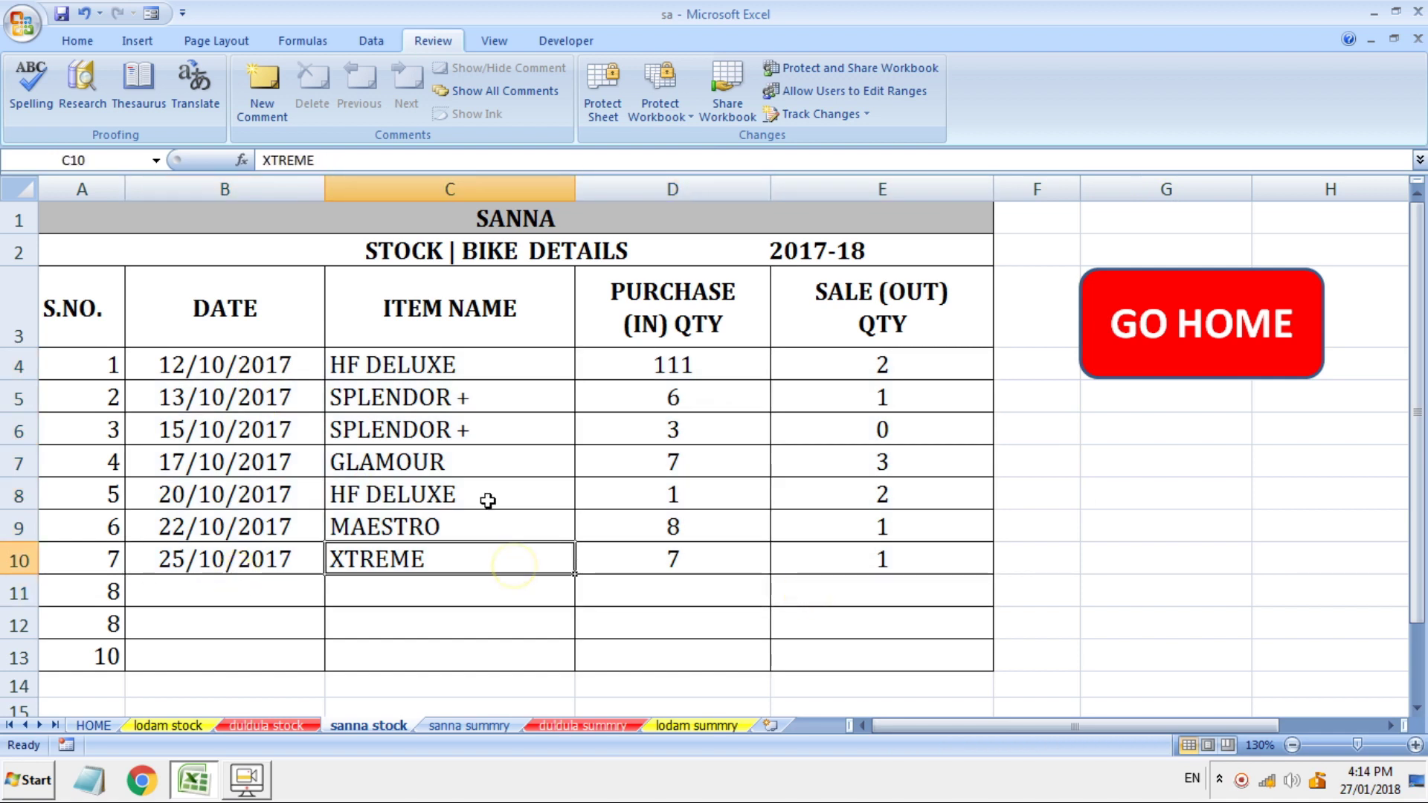
# Start a new editable range on the sanna stock sheet that refers to A4:E194.
pyautogui.click(823, 92)
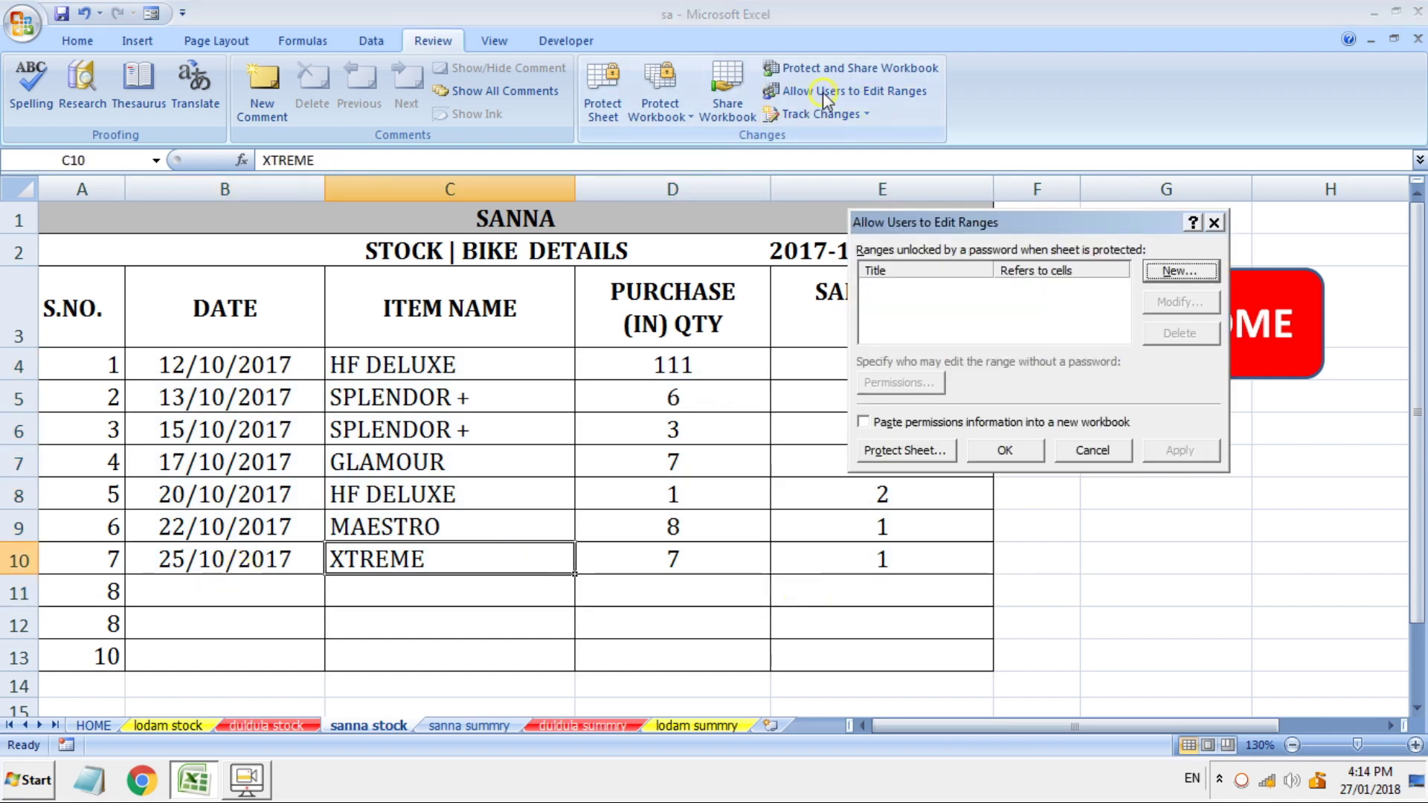
pyautogui.click(1153, 272)
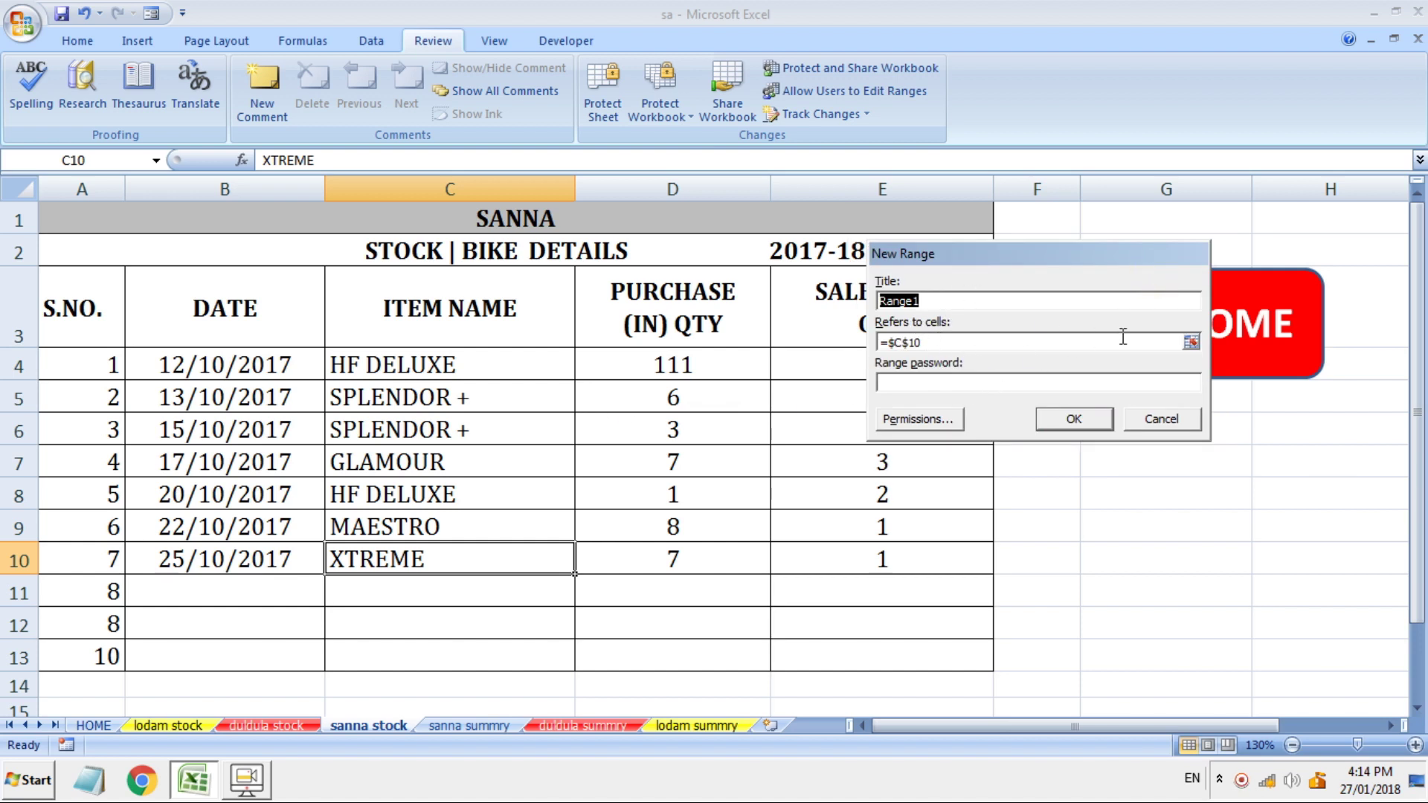
pyautogui.click(1191, 344)
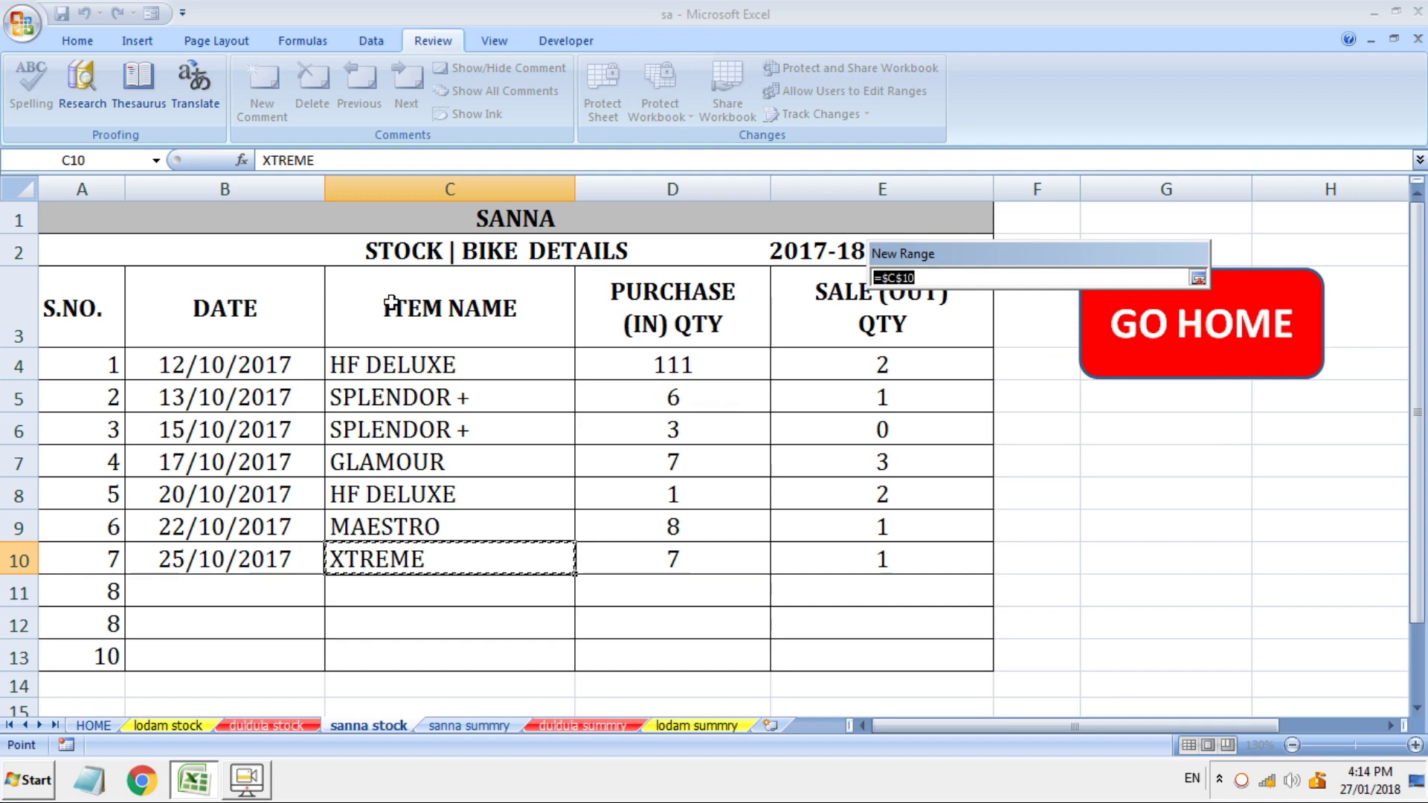
pyautogui.moveTo(83, 358)
pyautogui.mouseDown()
pyautogui.moveTo(226, 410)
pyautogui.moveTo(885, 791)
pyautogui.mouseUp()
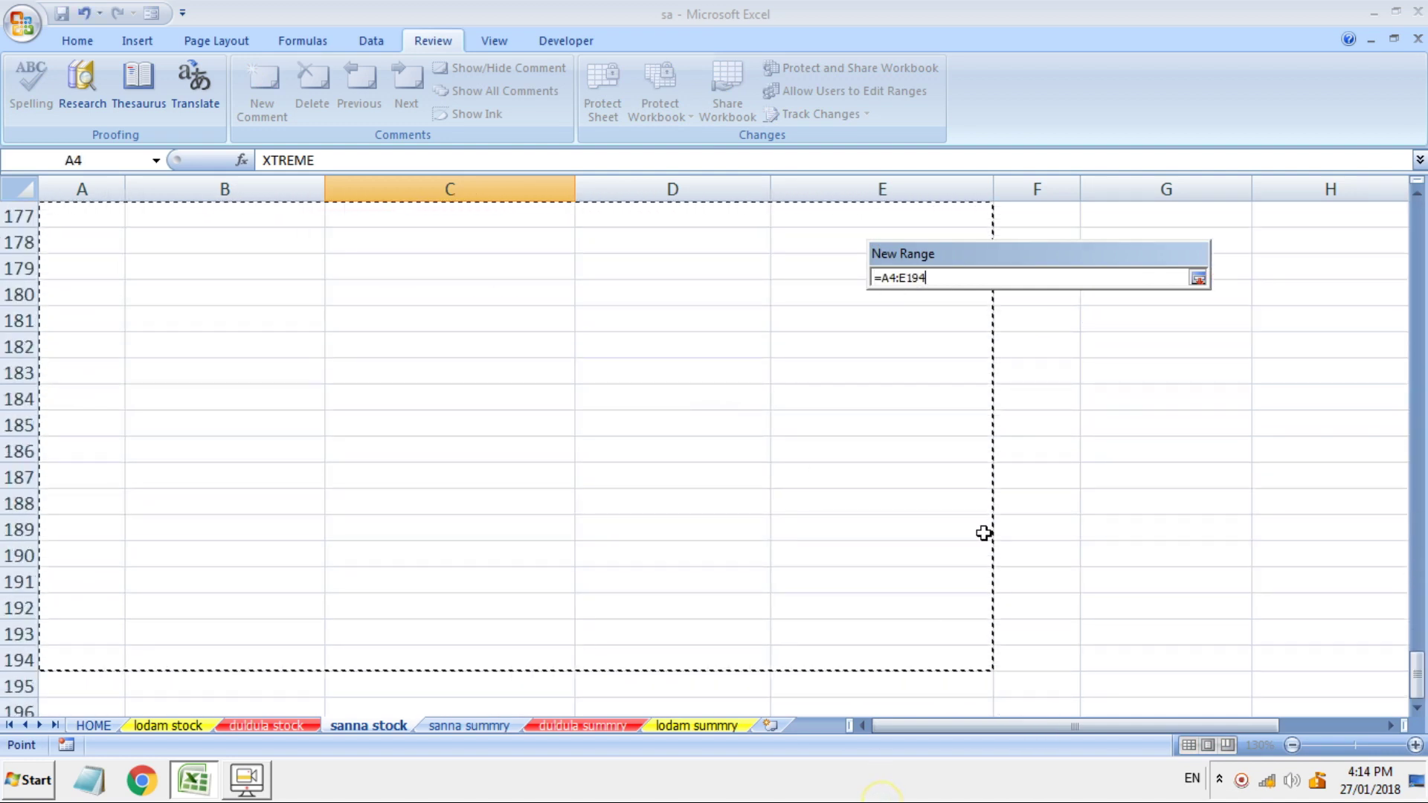
pyautogui.click(1197, 277)
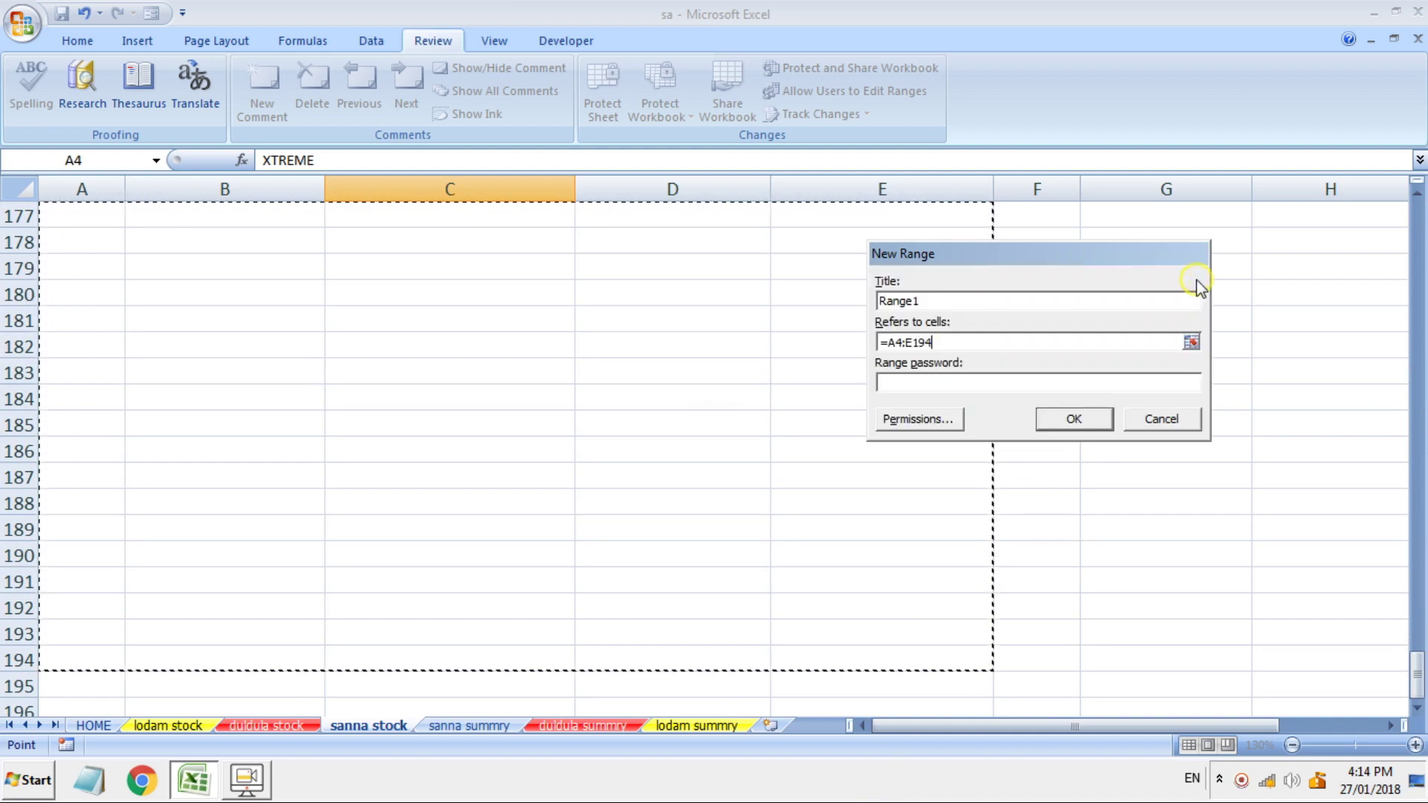
# Give Range1 its own password, confirm it, and apply the editable range settings.
pyautogui.click(1028, 382)
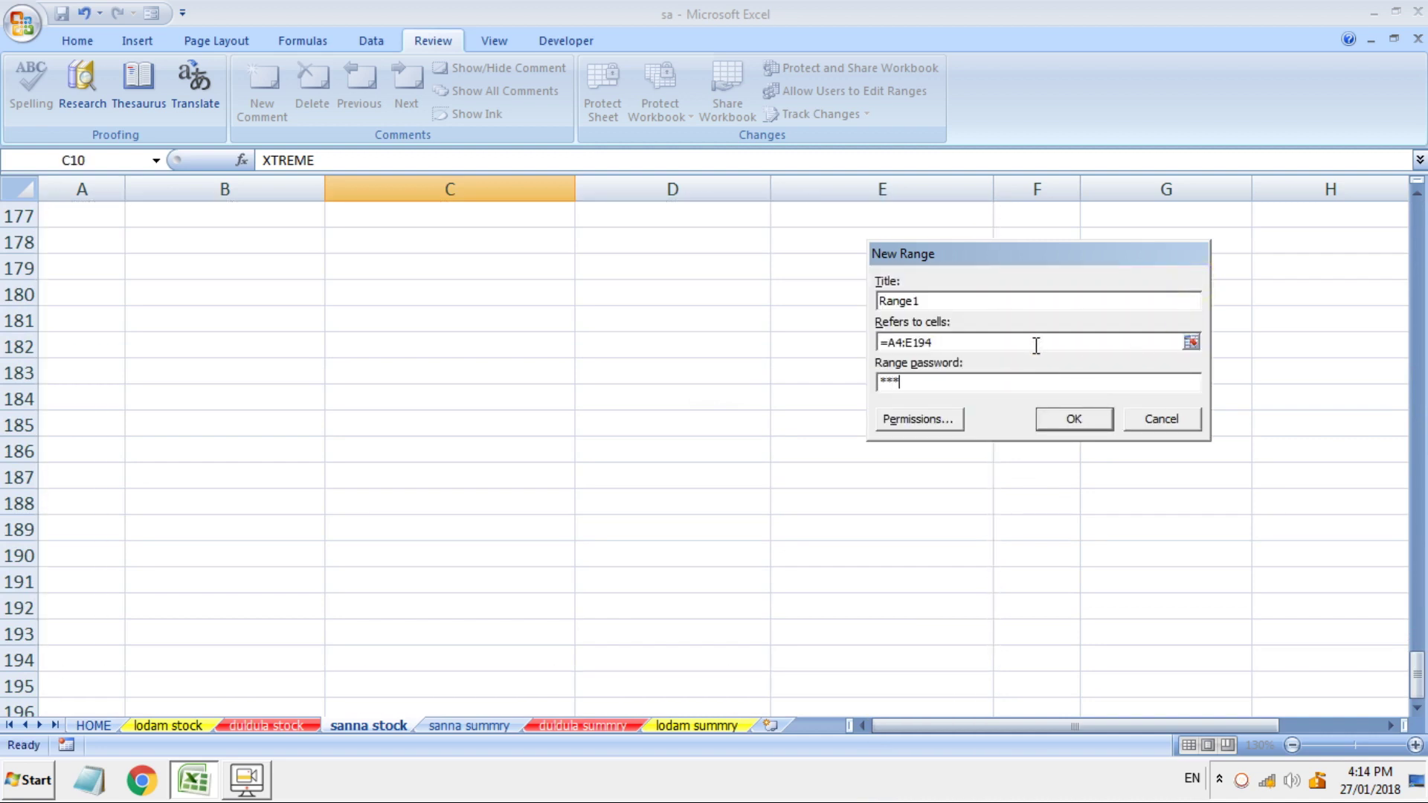
pyautogui.click(1102, 421)
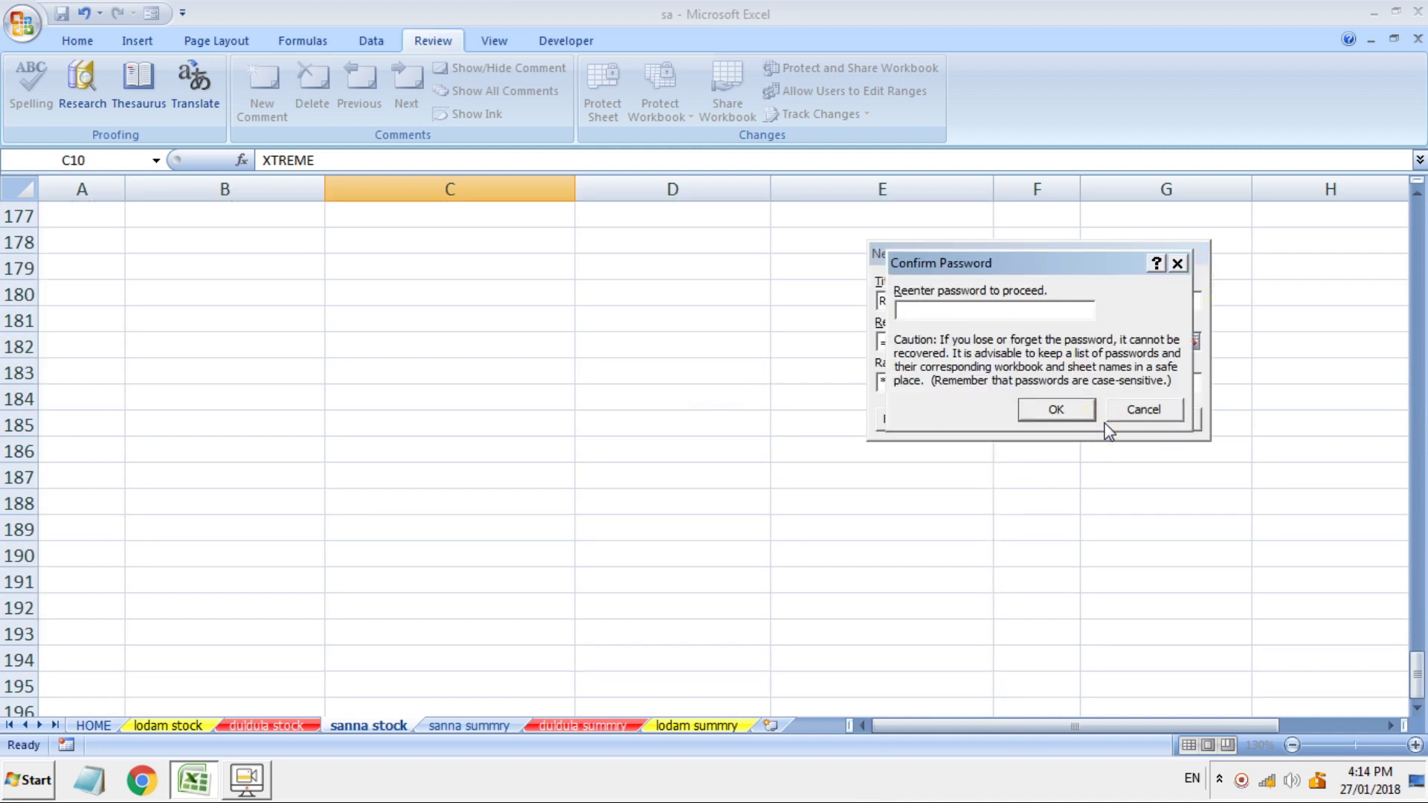
pyautogui.write('***')
pyautogui.click(1087, 412)
pyautogui.click(1086, 409)
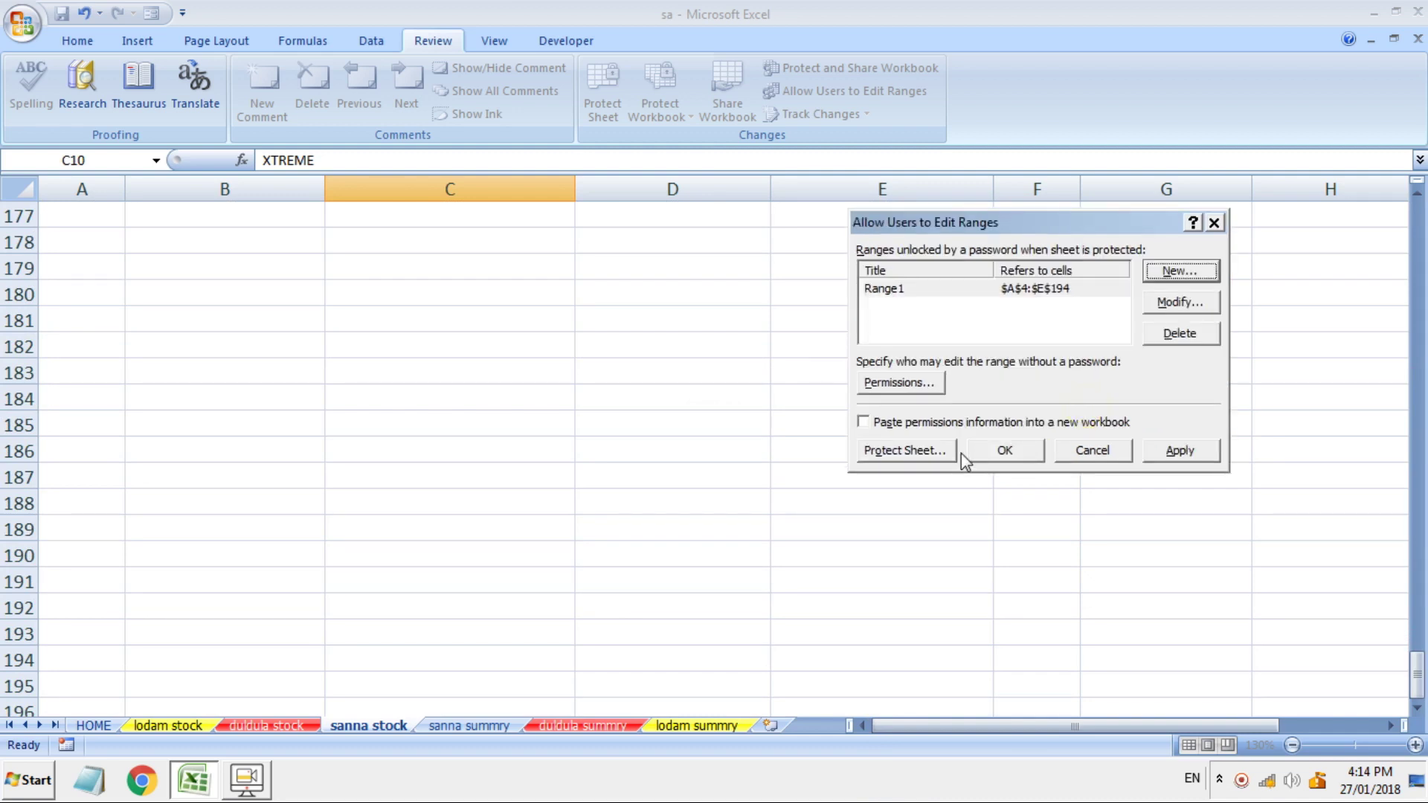
pyautogui.click(1173, 452)
pyautogui.click(1015, 450)
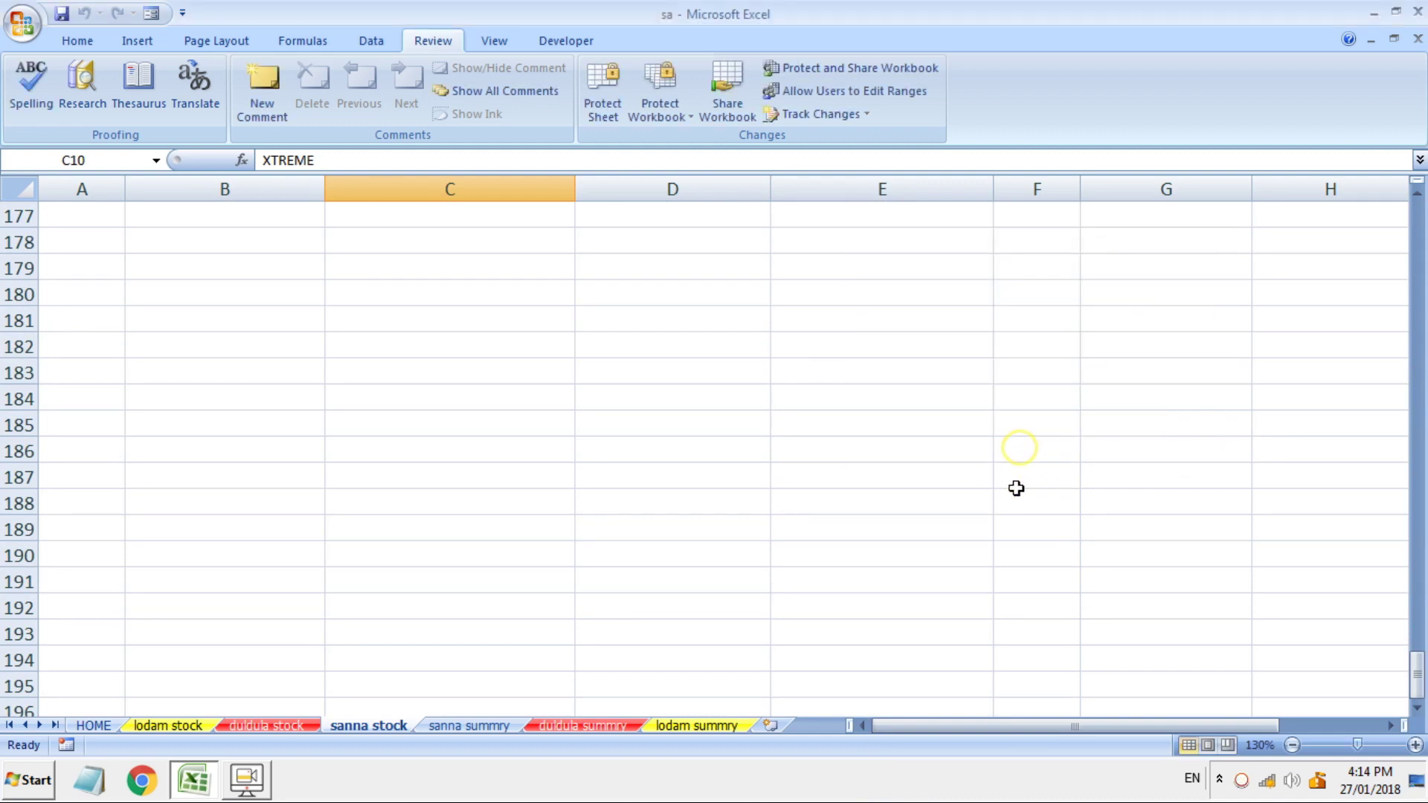
pyautogui.click(1017, 484)
pyautogui.scroll(8, 581, 389)
pyautogui.scroll(11, 581, 389)
pyautogui.scroll(7, 581, 389)
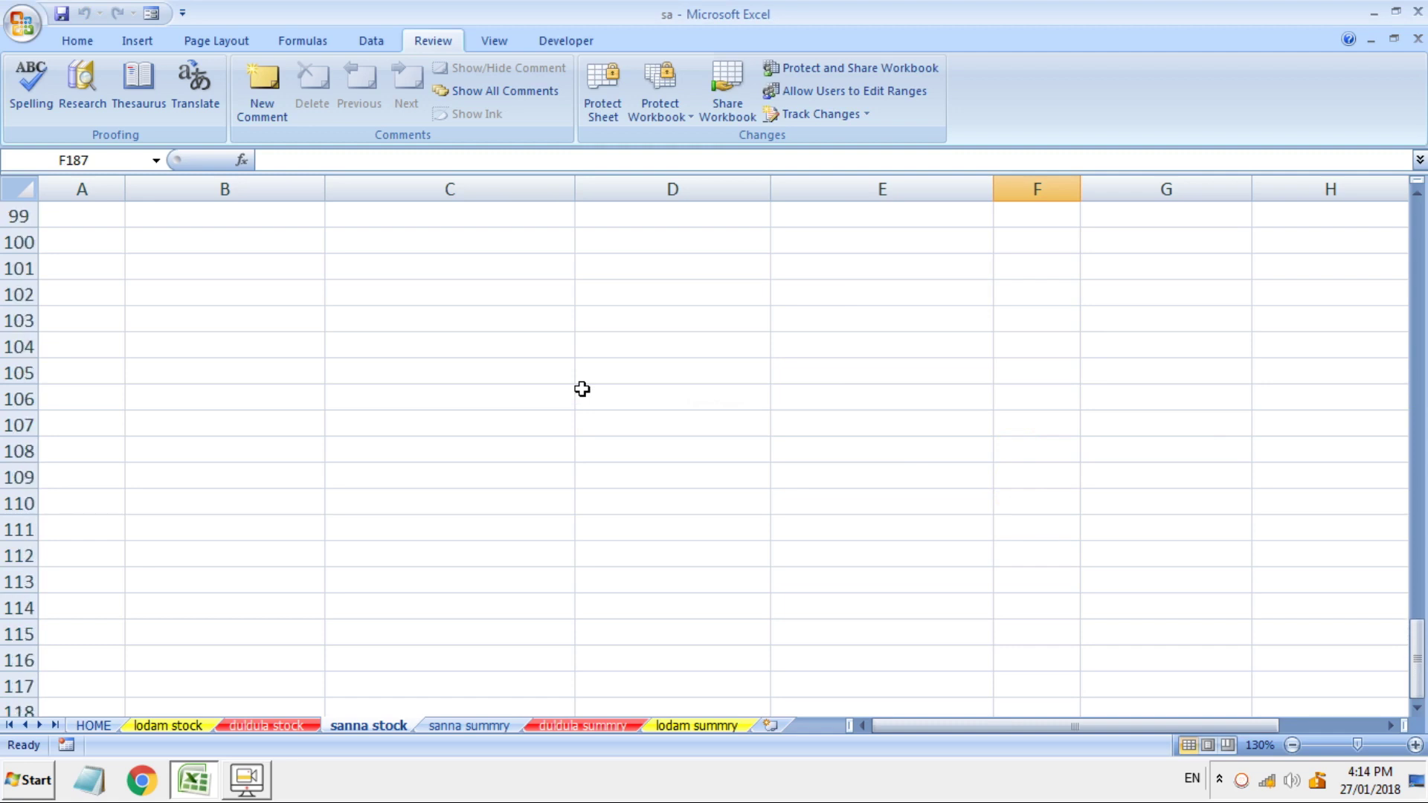
pyautogui.moveTo(1416, 658); pyautogui.dragTo(1398, 223)
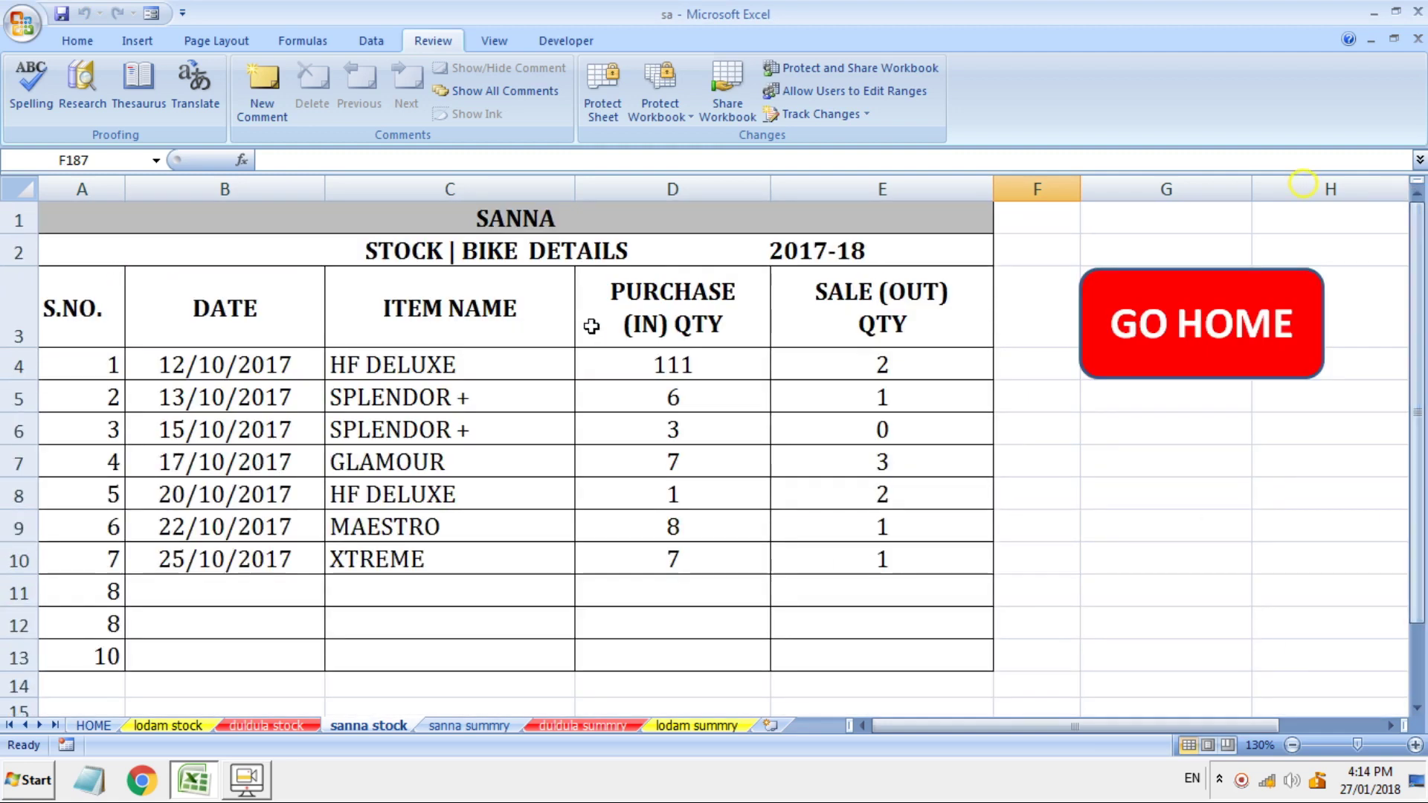
# Delete the XTREME entry in C10, then protect the sanna stock sheet with a password.
pyautogui.click(432, 554)
pyautogui.press('Delete')
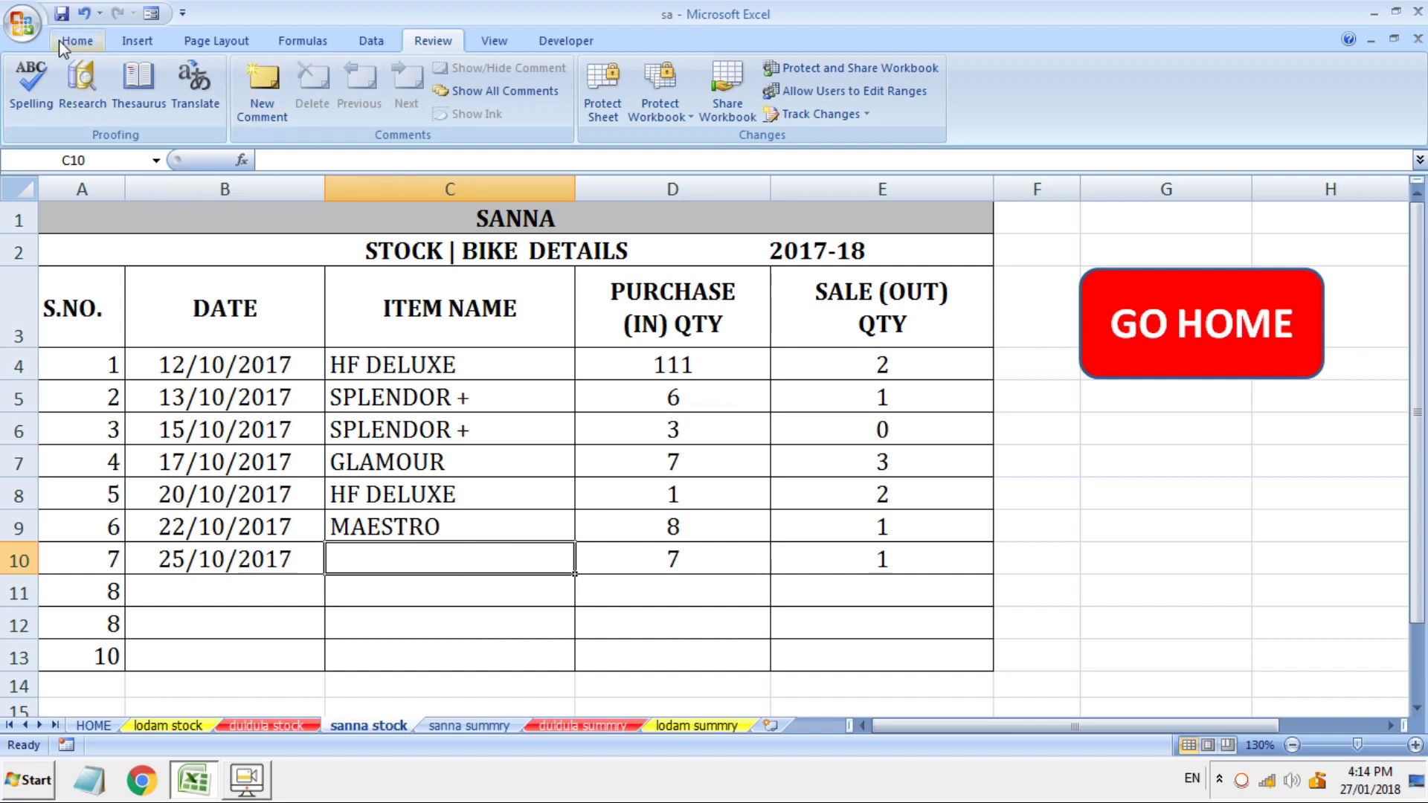
pyautogui.click(602, 89)
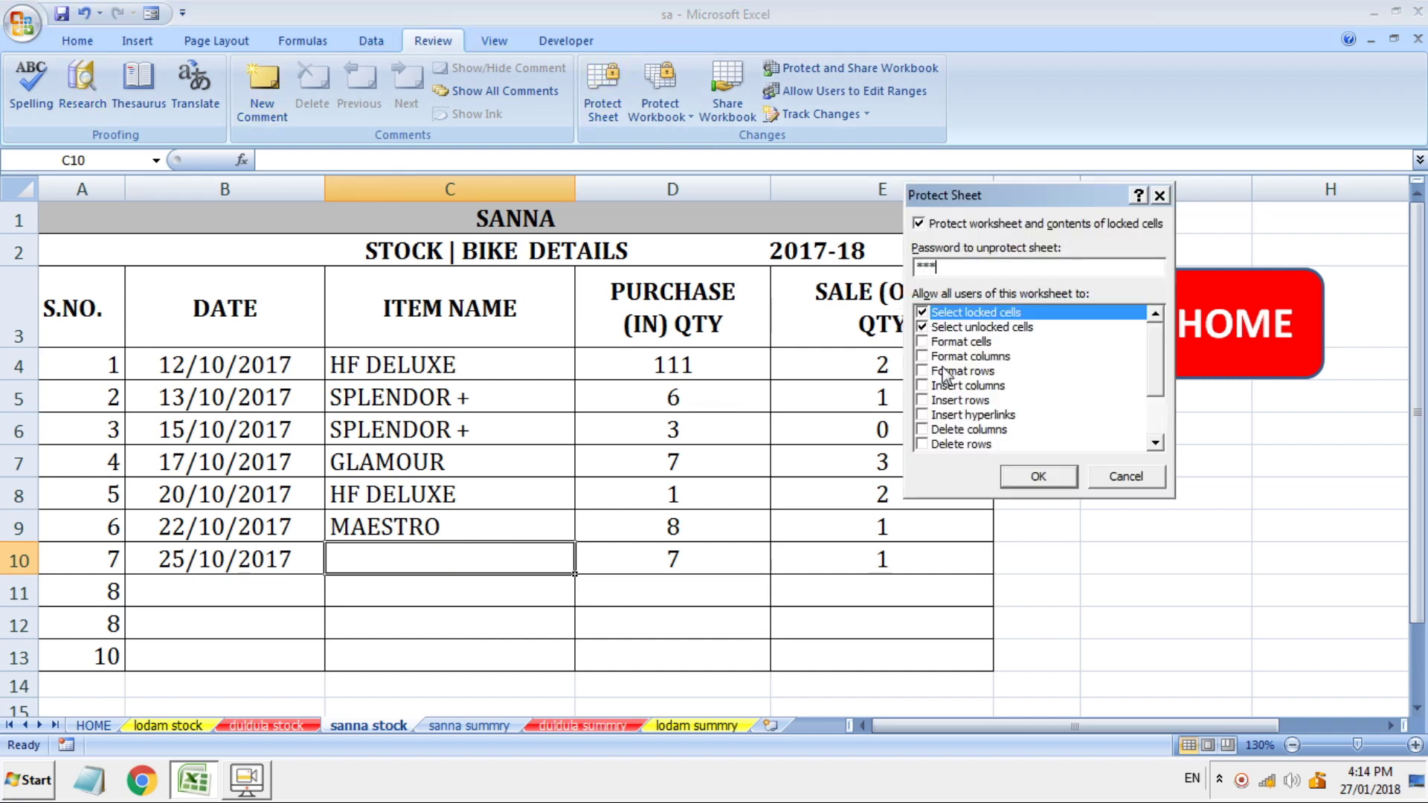
pyautogui.click(1040, 479)
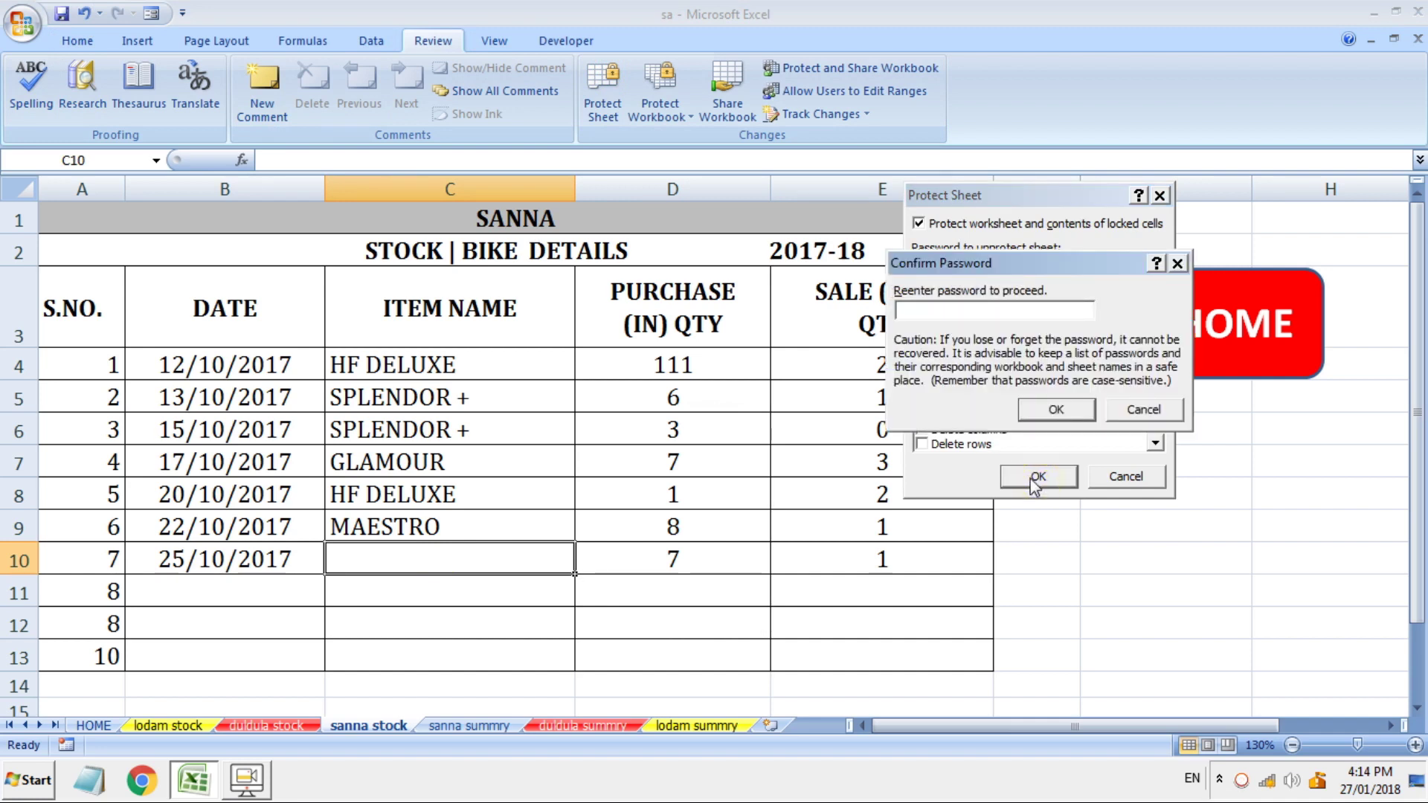
pyautogui.click(1060, 408)
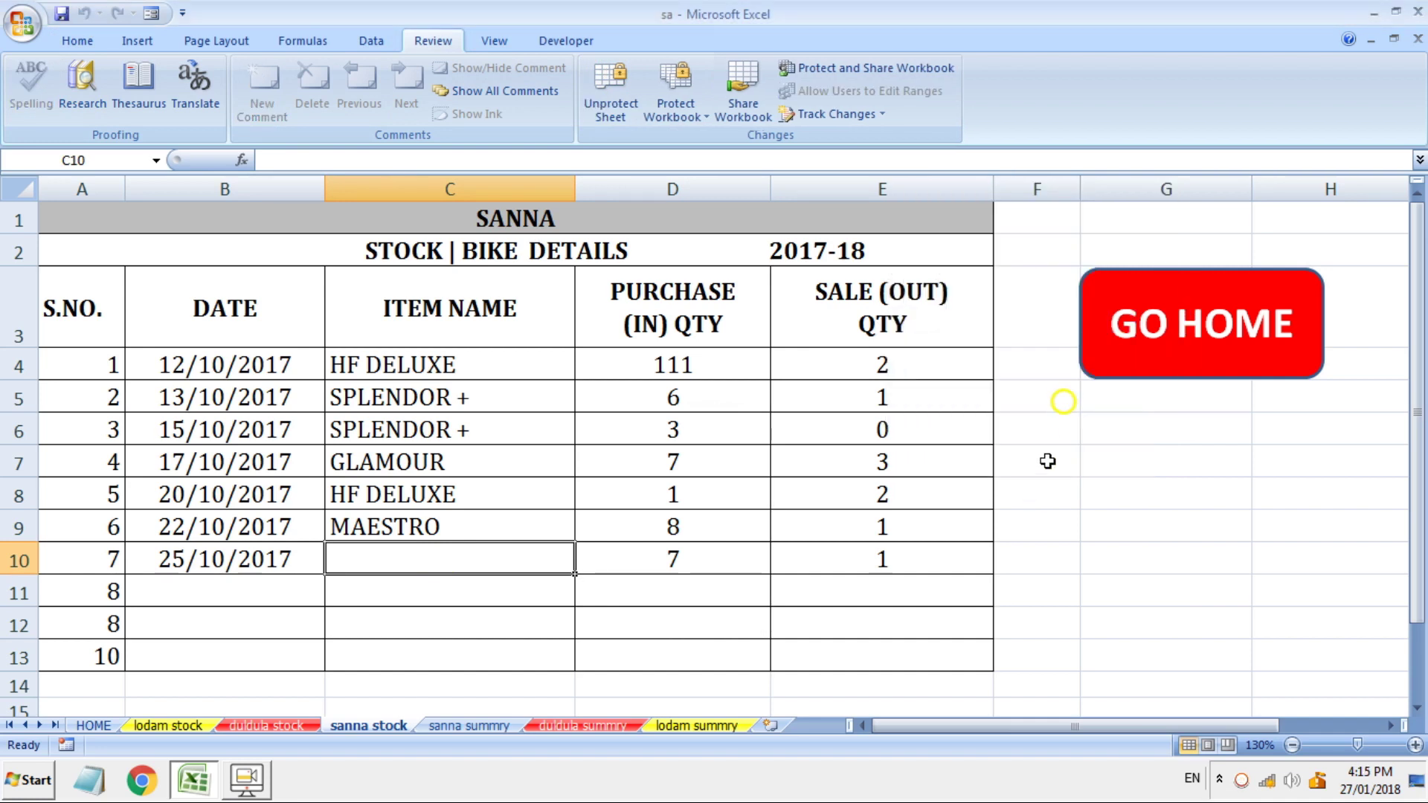
pyautogui.click(1055, 522)
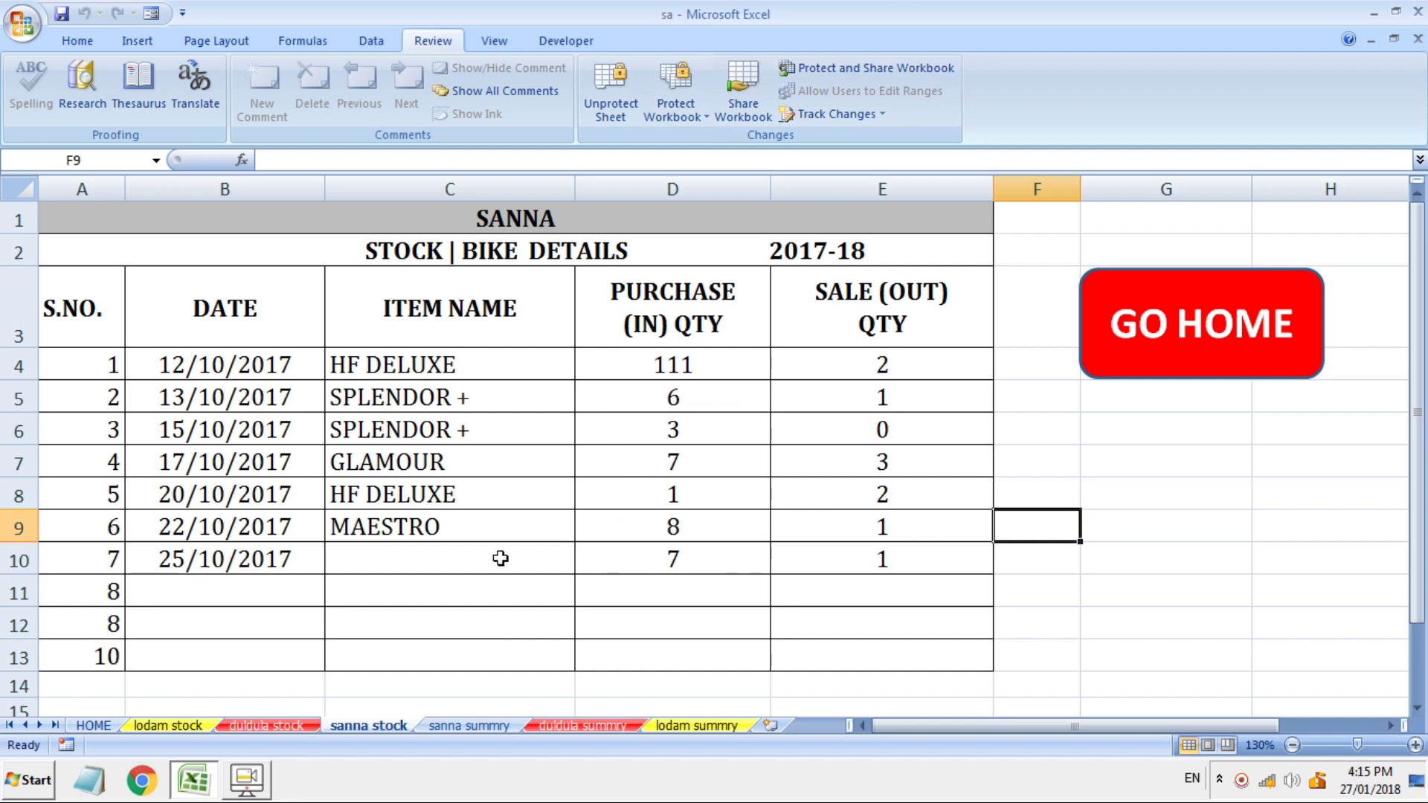
# Try editing the purchase quantity in D10 and the sale quantity in E10, dismissing the range unlock prompts.
pyautogui.moveTo(249, 565); pyautogui.dragTo(848, 573)
pyautogui.moveTo(657, 595); pyautogui.dragTo(665, 621)
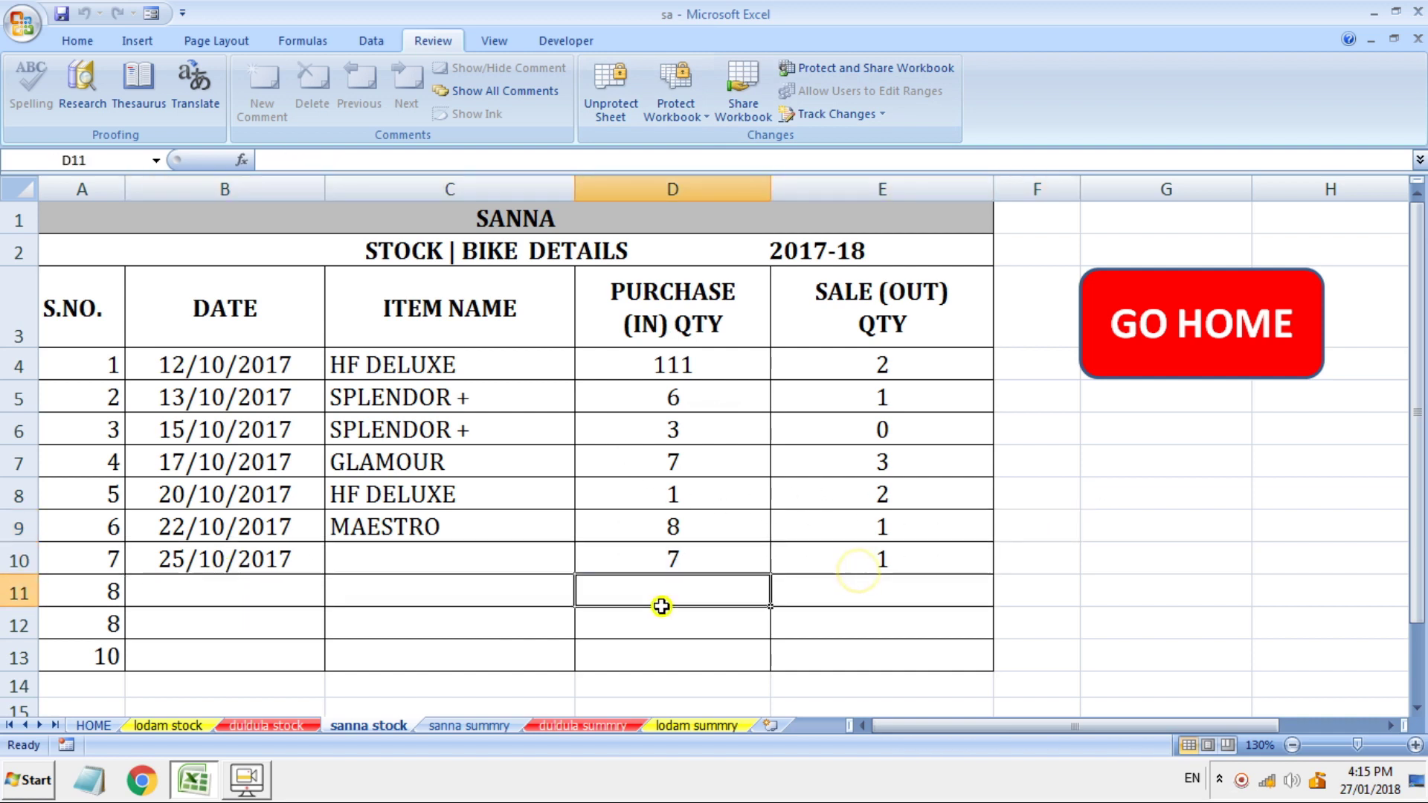
pyautogui.doubleClick(671, 569)
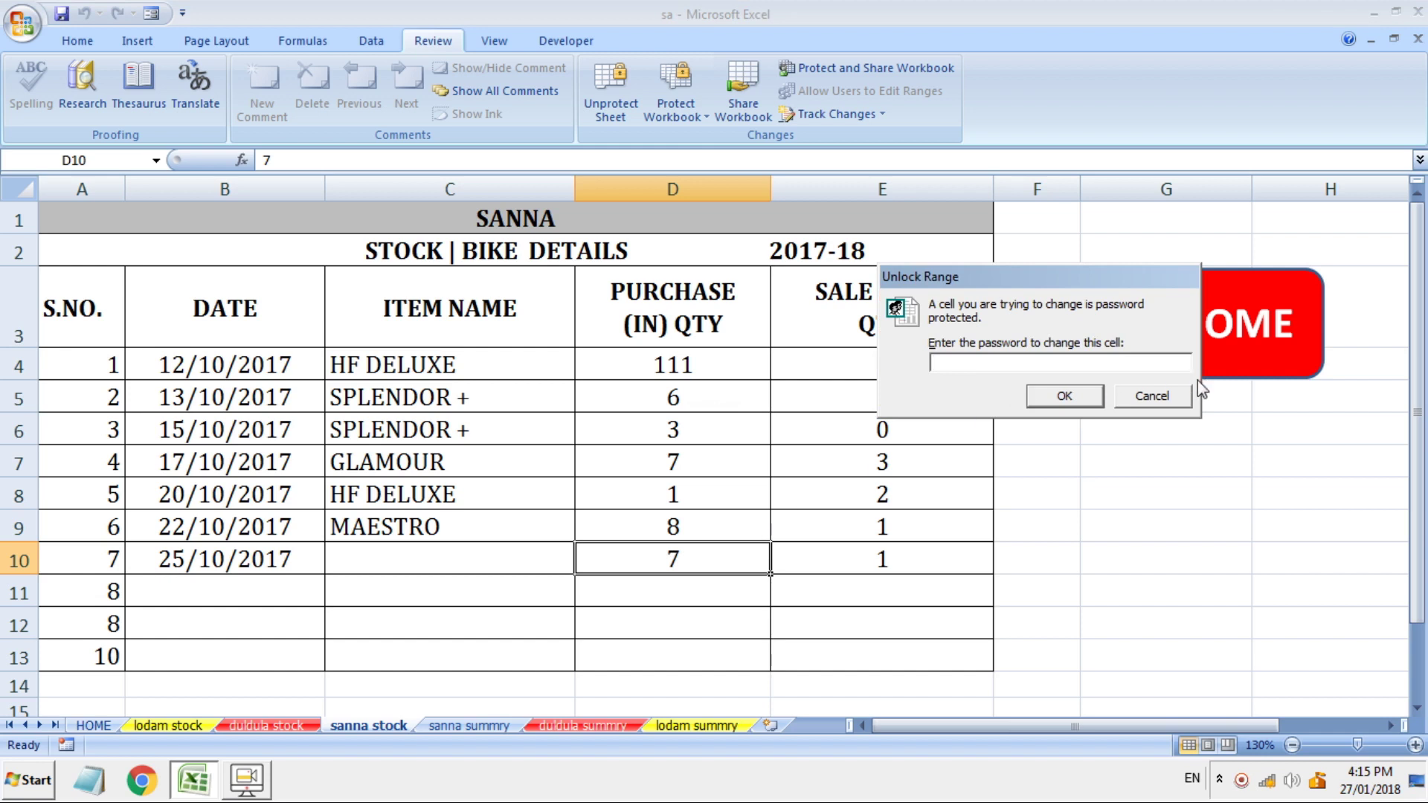
pyautogui.click(1152, 402)
pyautogui.doubleClick(959, 550)
pyautogui.write('**')
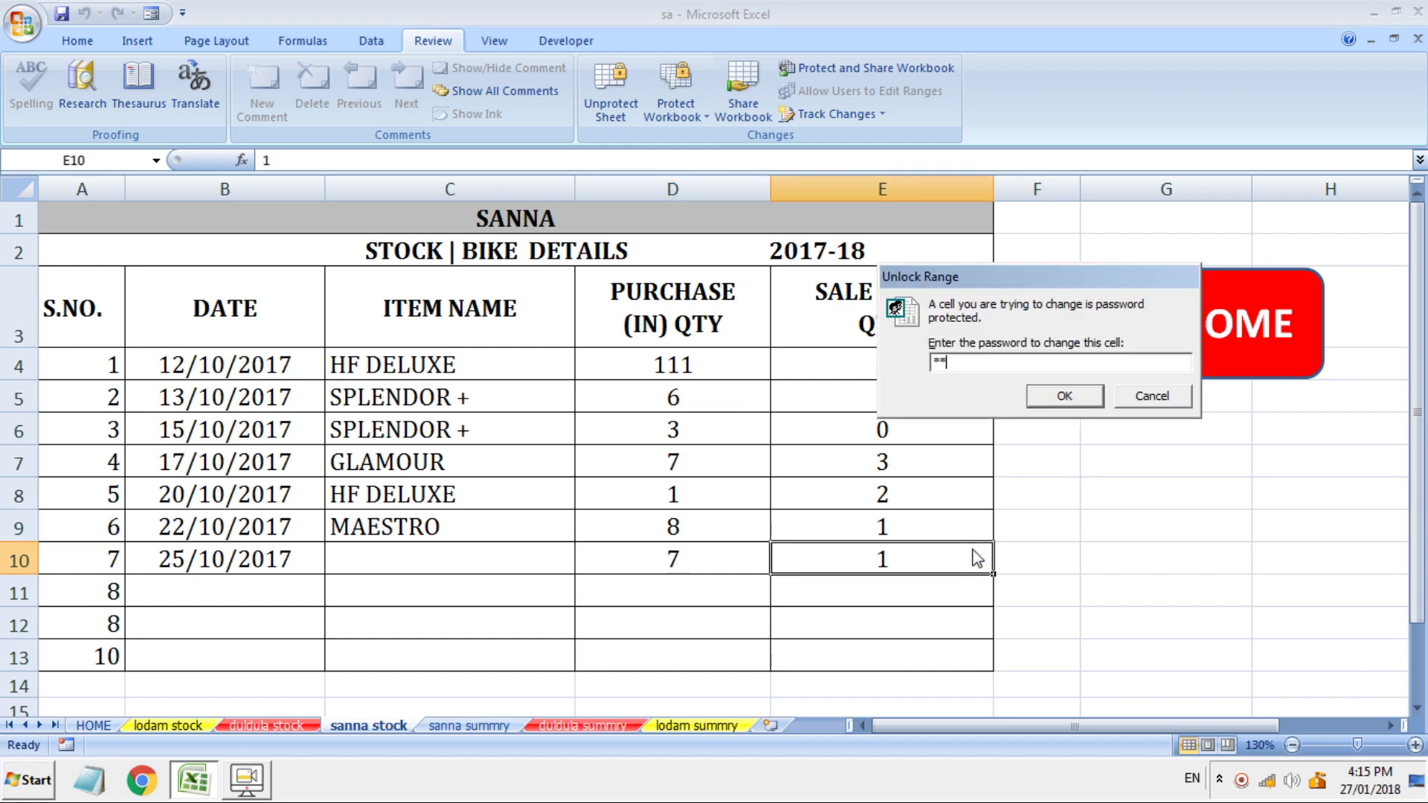
pyautogui.click(1152, 396)
# Select quantity and item cells, then try filling the next date into row 11.
pyautogui.click(822, 462)
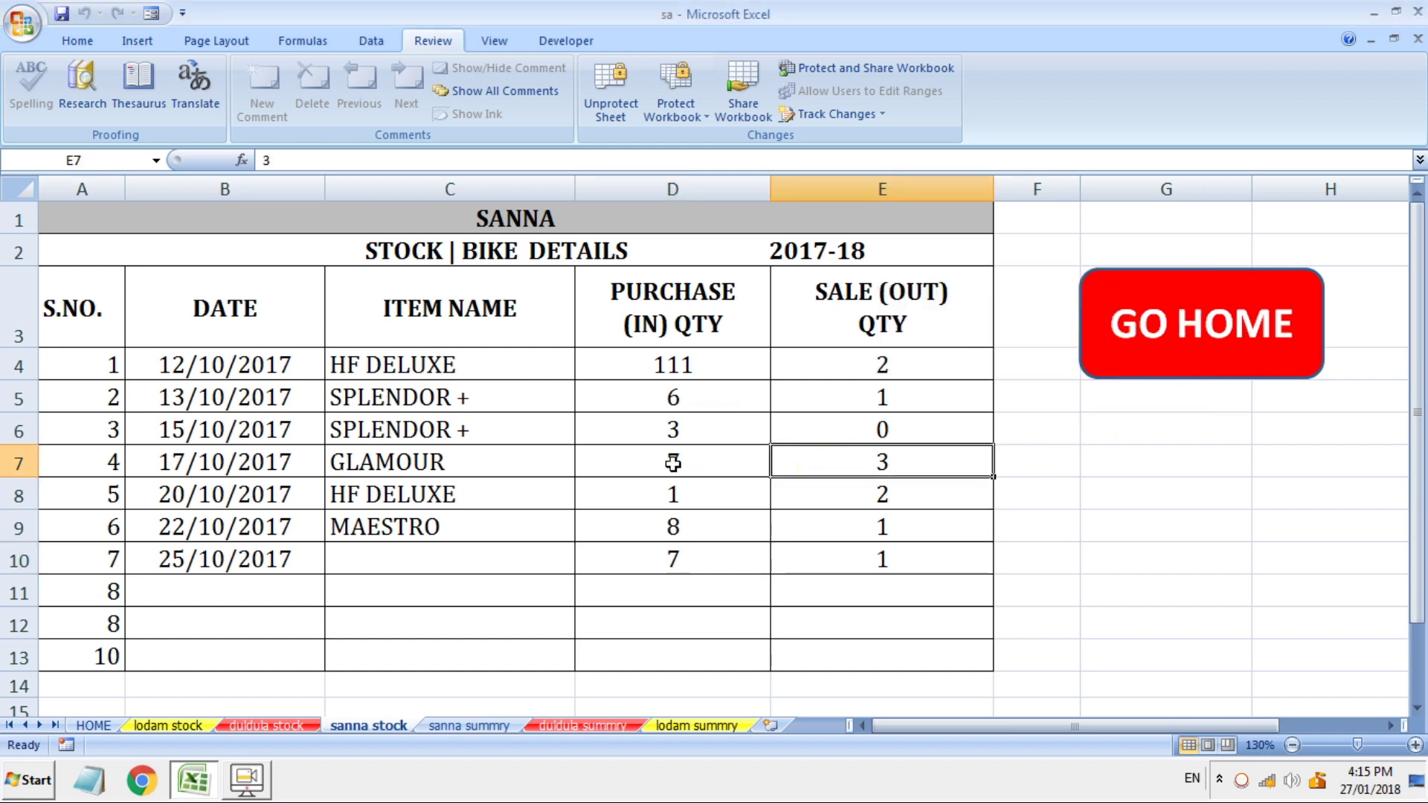
pyautogui.moveTo(668, 462); pyautogui.dragTo(687, 591)
pyautogui.click(929, 551)
pyautogui.moveTo(781, 506); pyautogui.dragTo(813, 533)
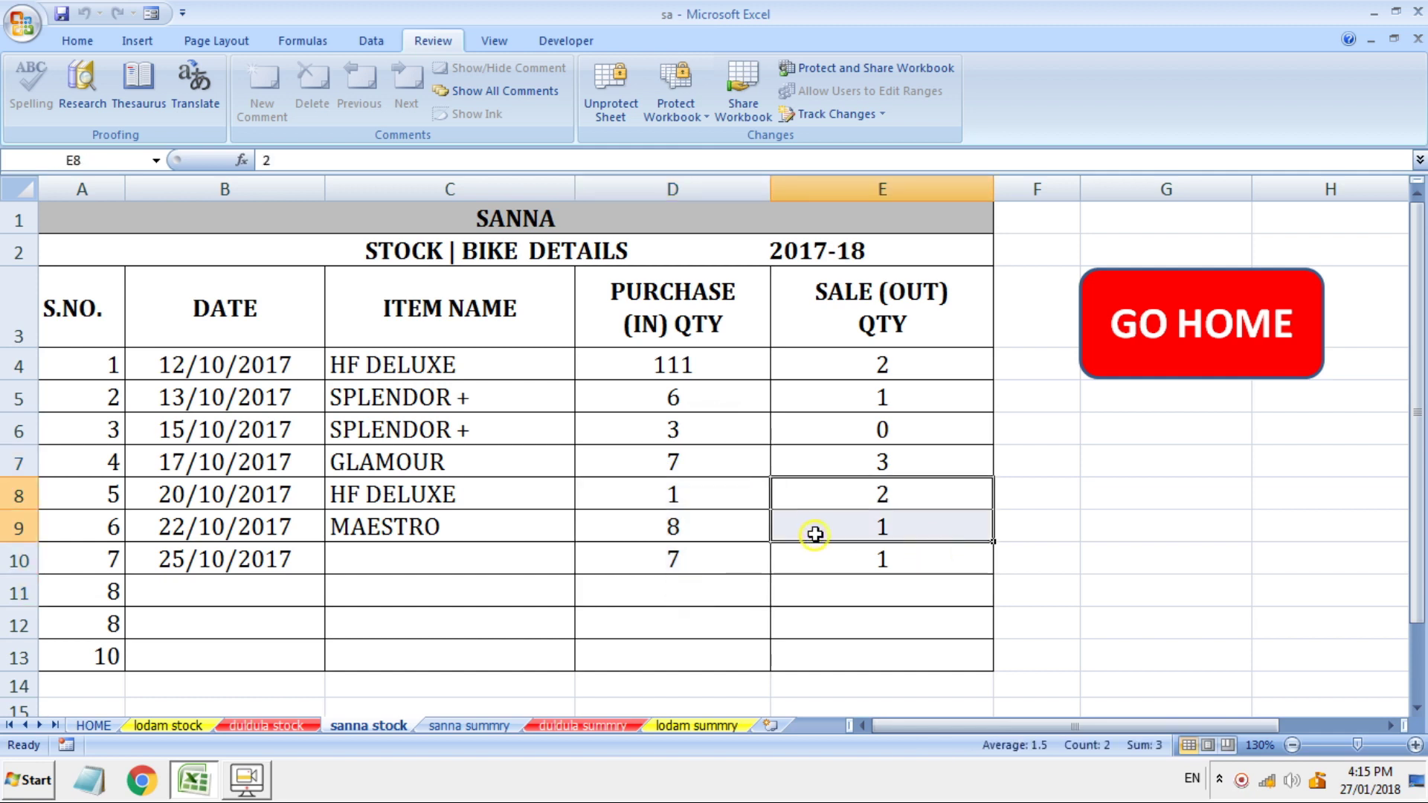
pyautogui.click(571, 482)
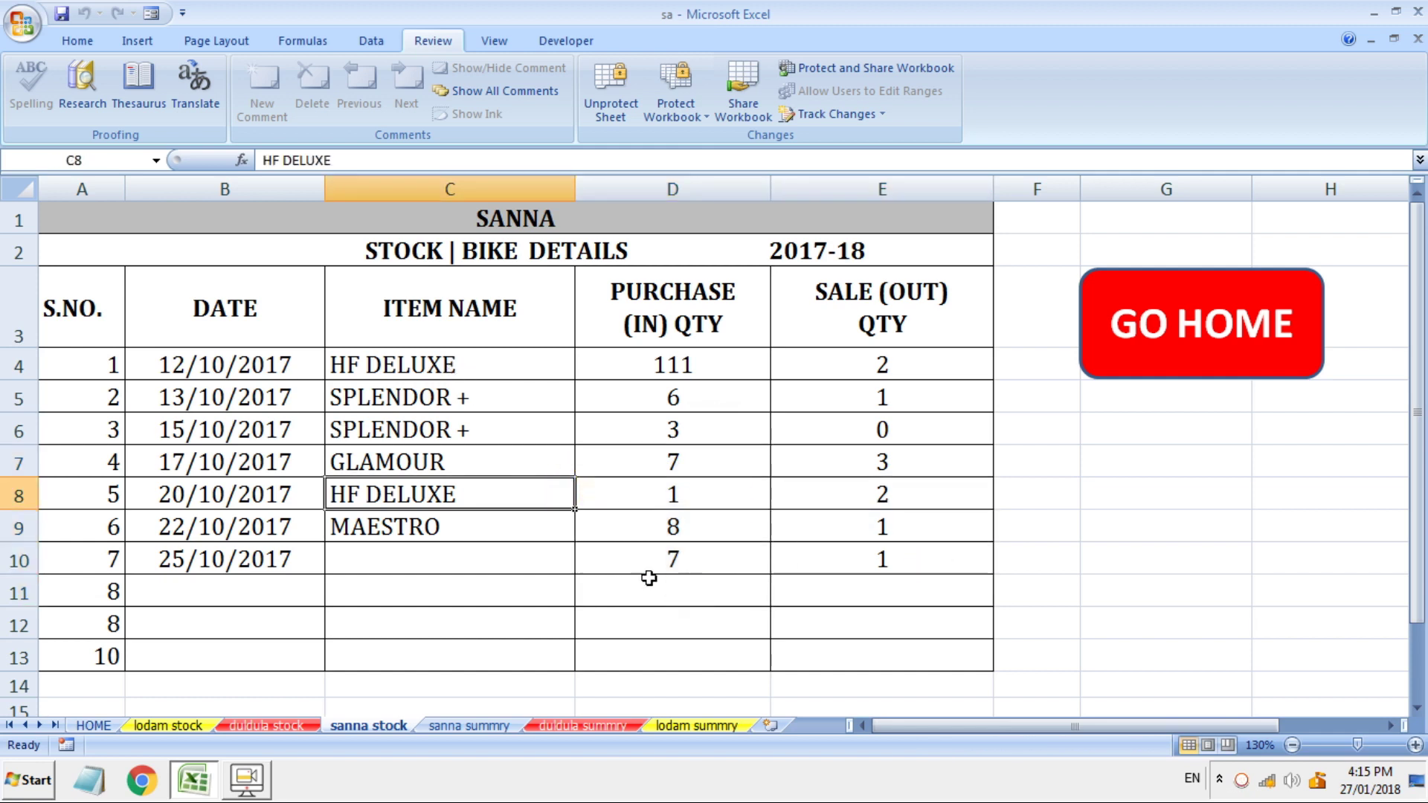
pyautogui.click(269, 563)
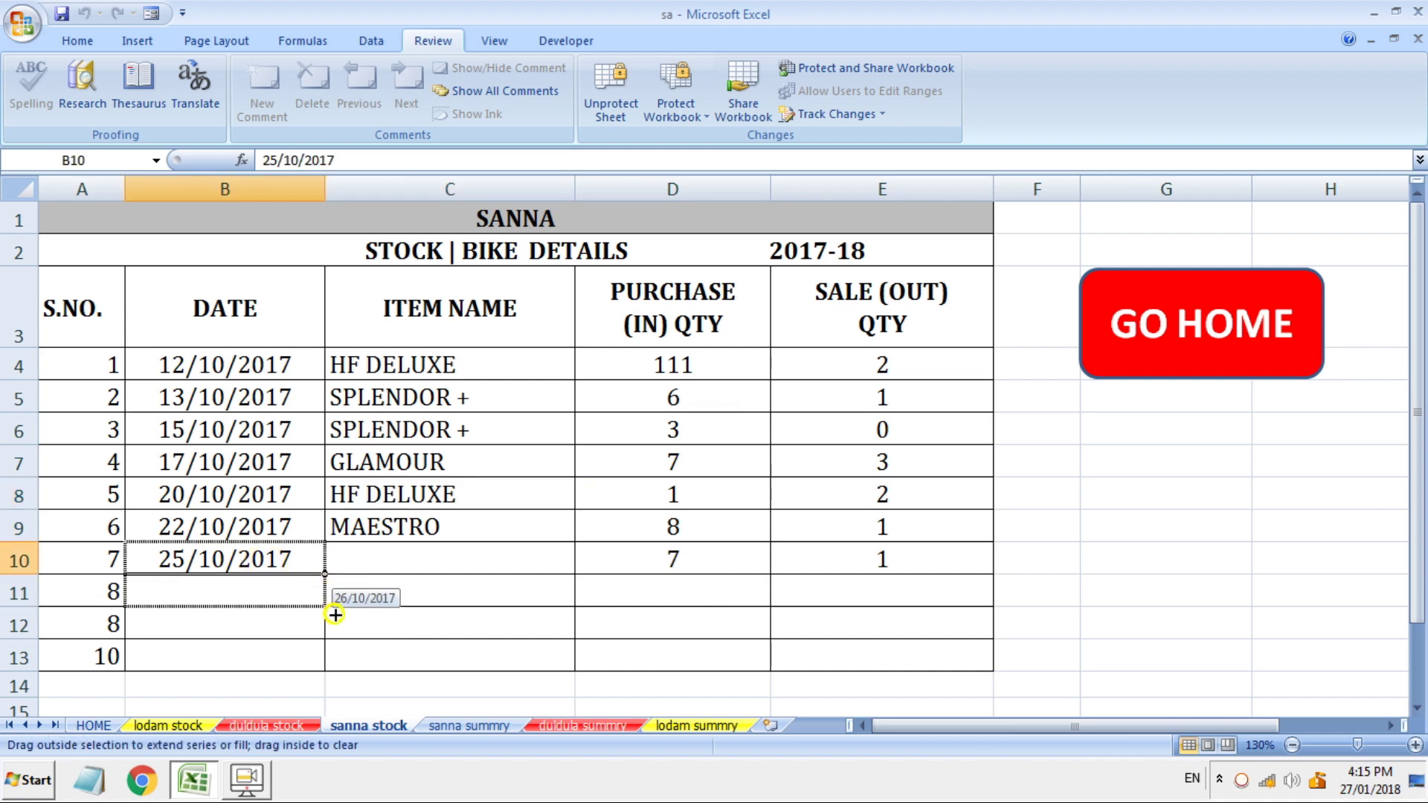
pyautogui.moveTo(325, 575); pyautogui.dragTo(334, 601)
pyautogui.click(1130, 400)
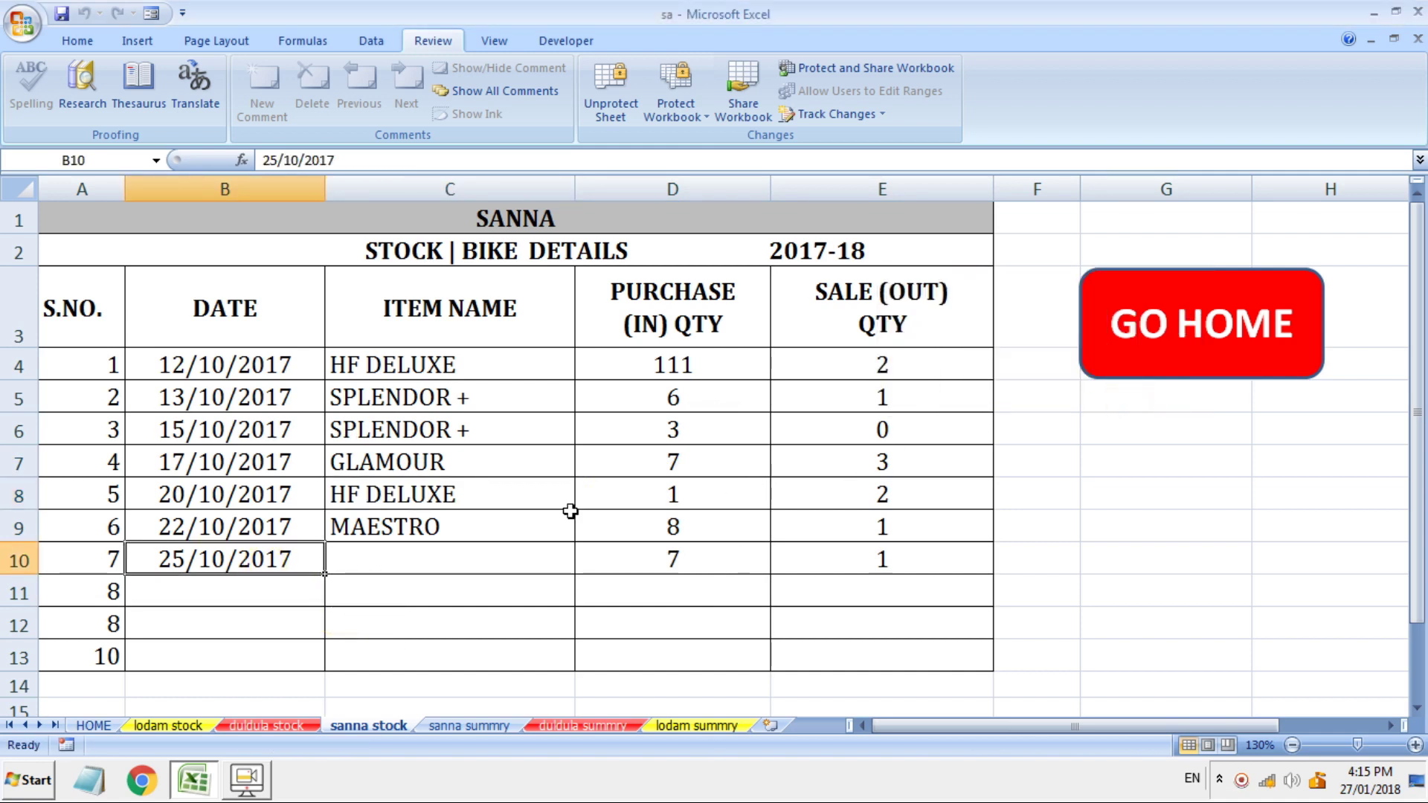
# Unlock C10 with the range password and enter MAESTRO as its item name.
pyautogui.click(409, 562)
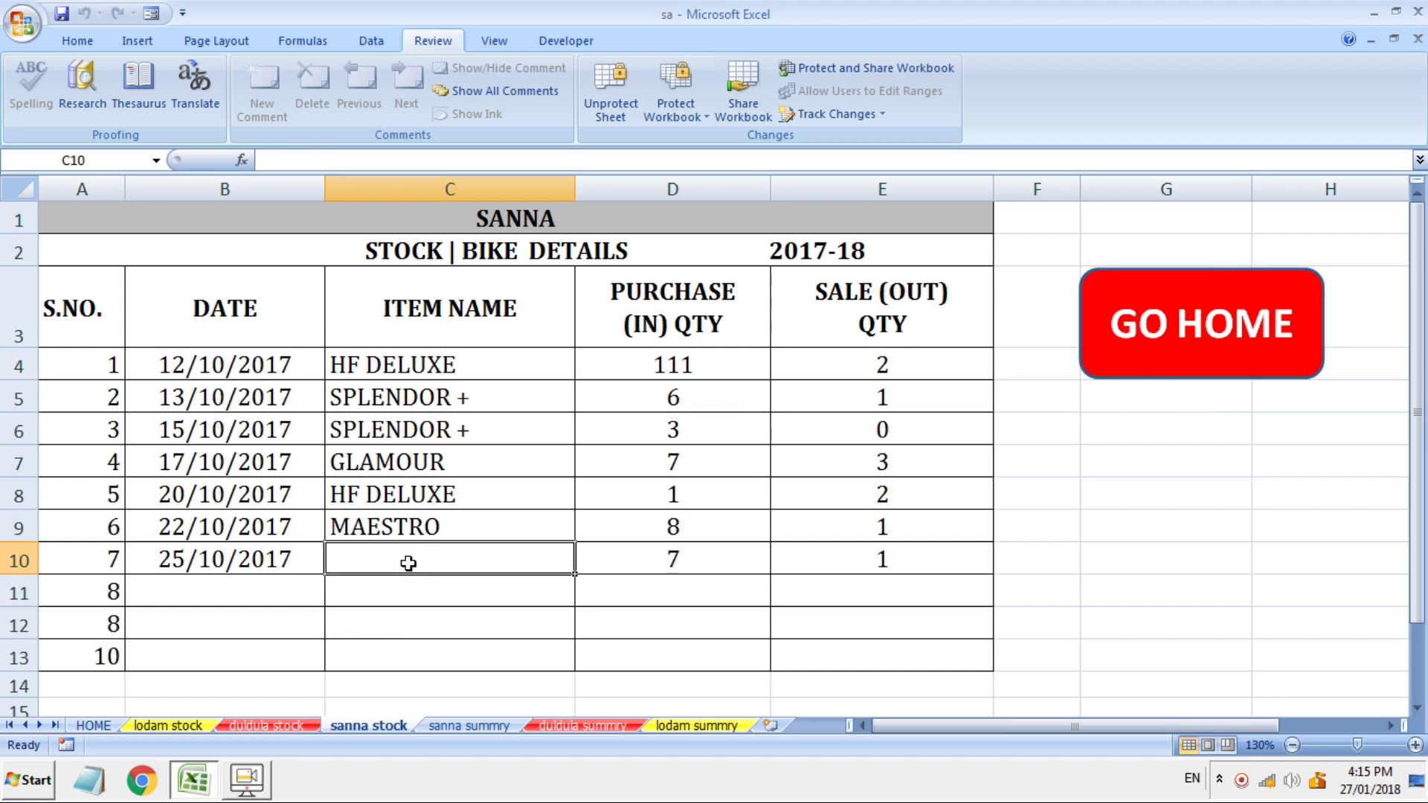
pyautogui.doubleClick(411, 548)
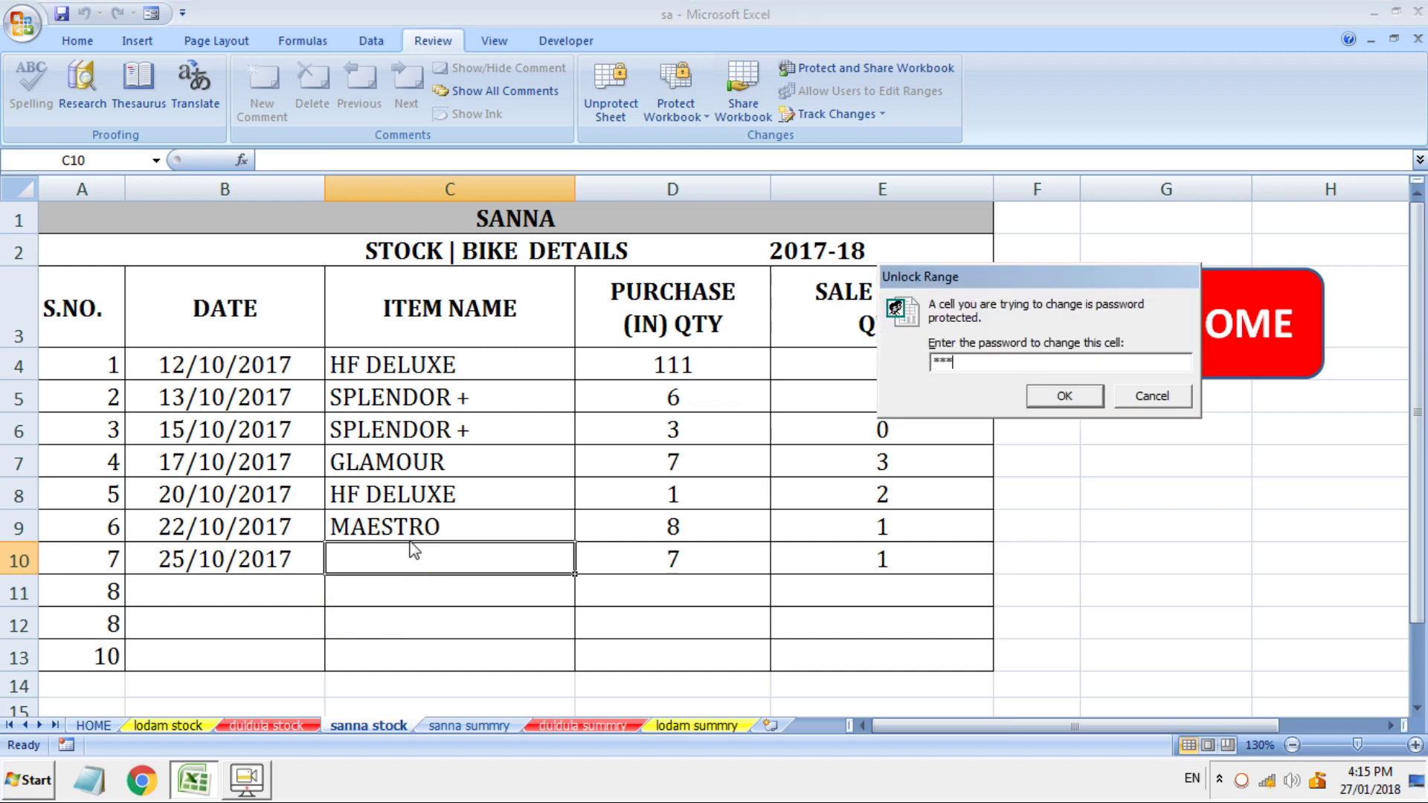
pyautogui.click(1061, 394)
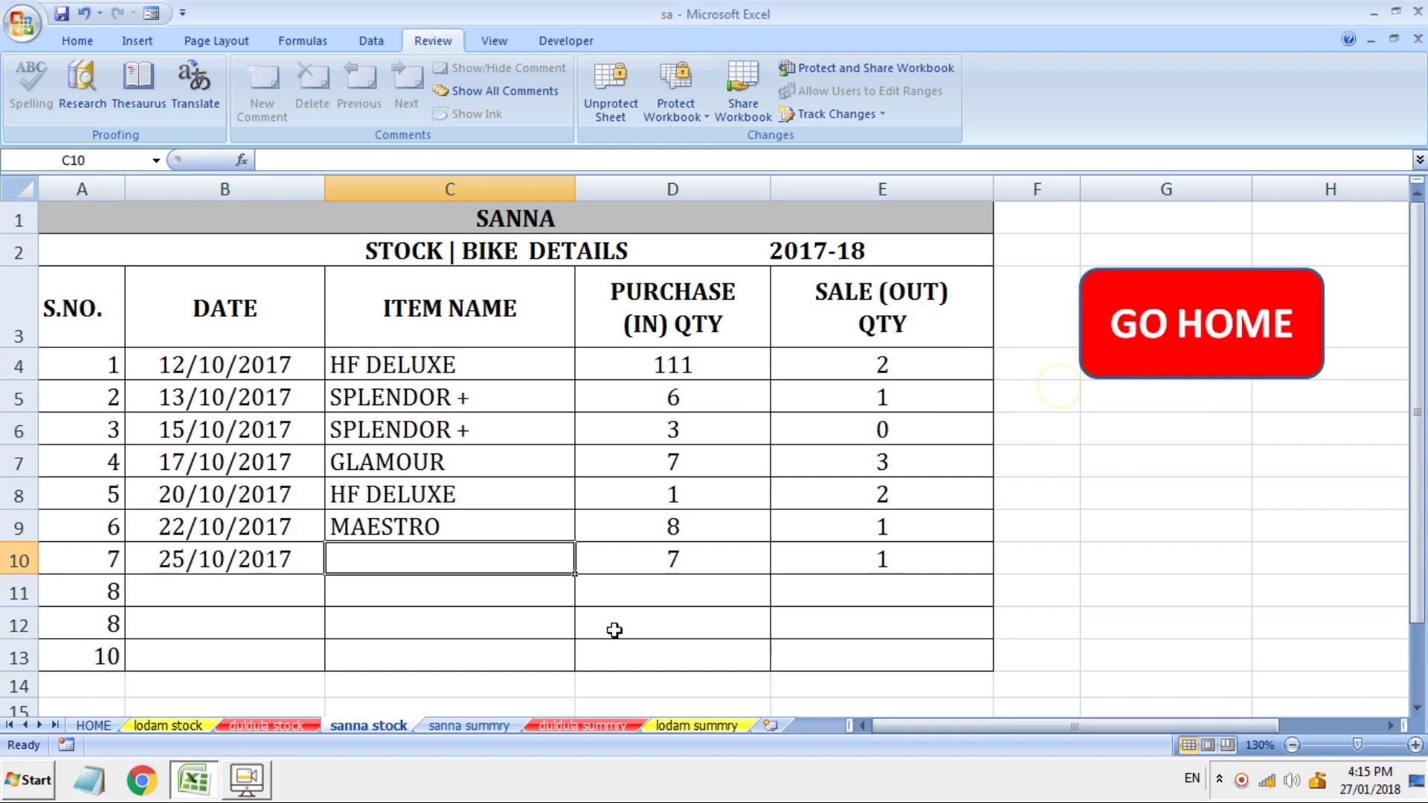
pyautogui.write('MAESTRO')
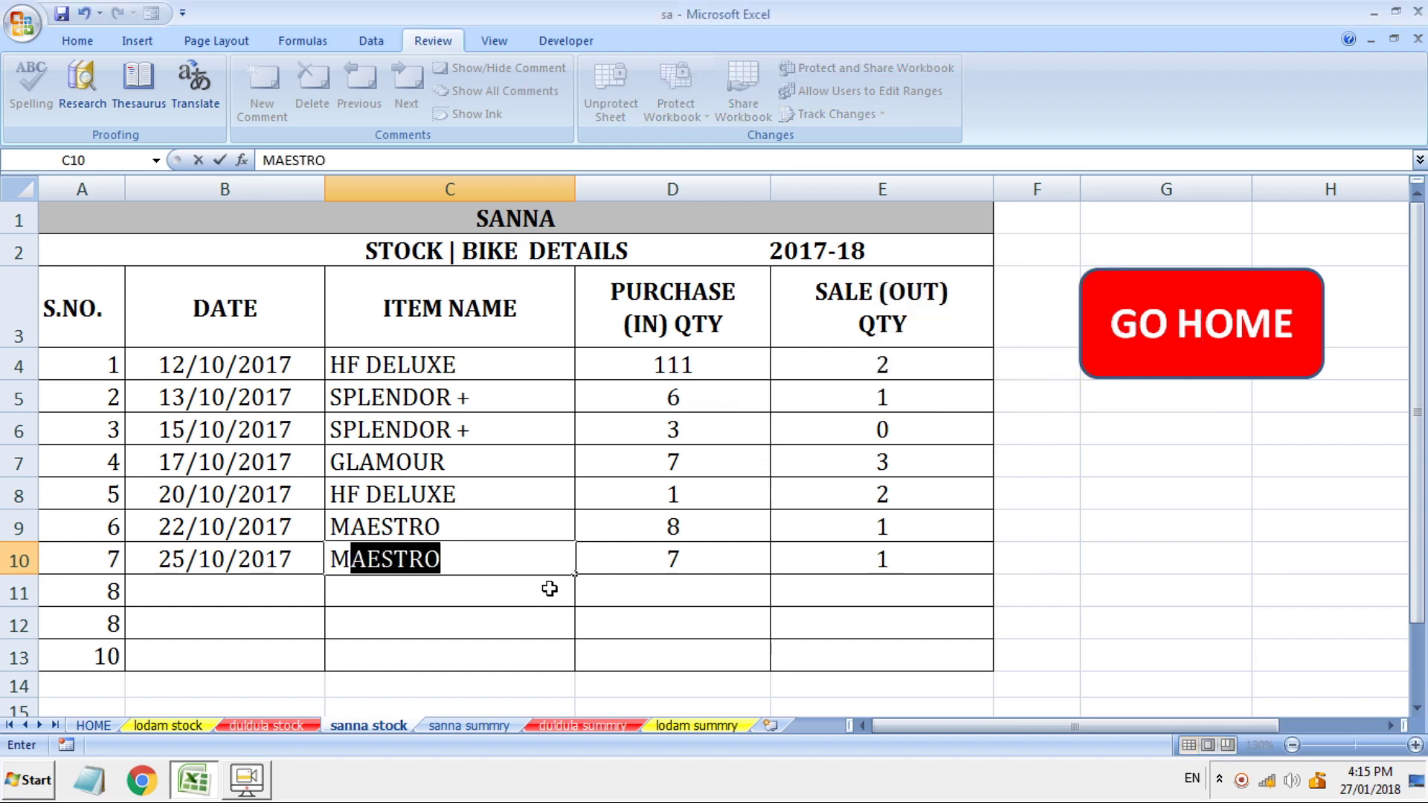
pyautogui.press('Tab')
pyautogui.press('Left')
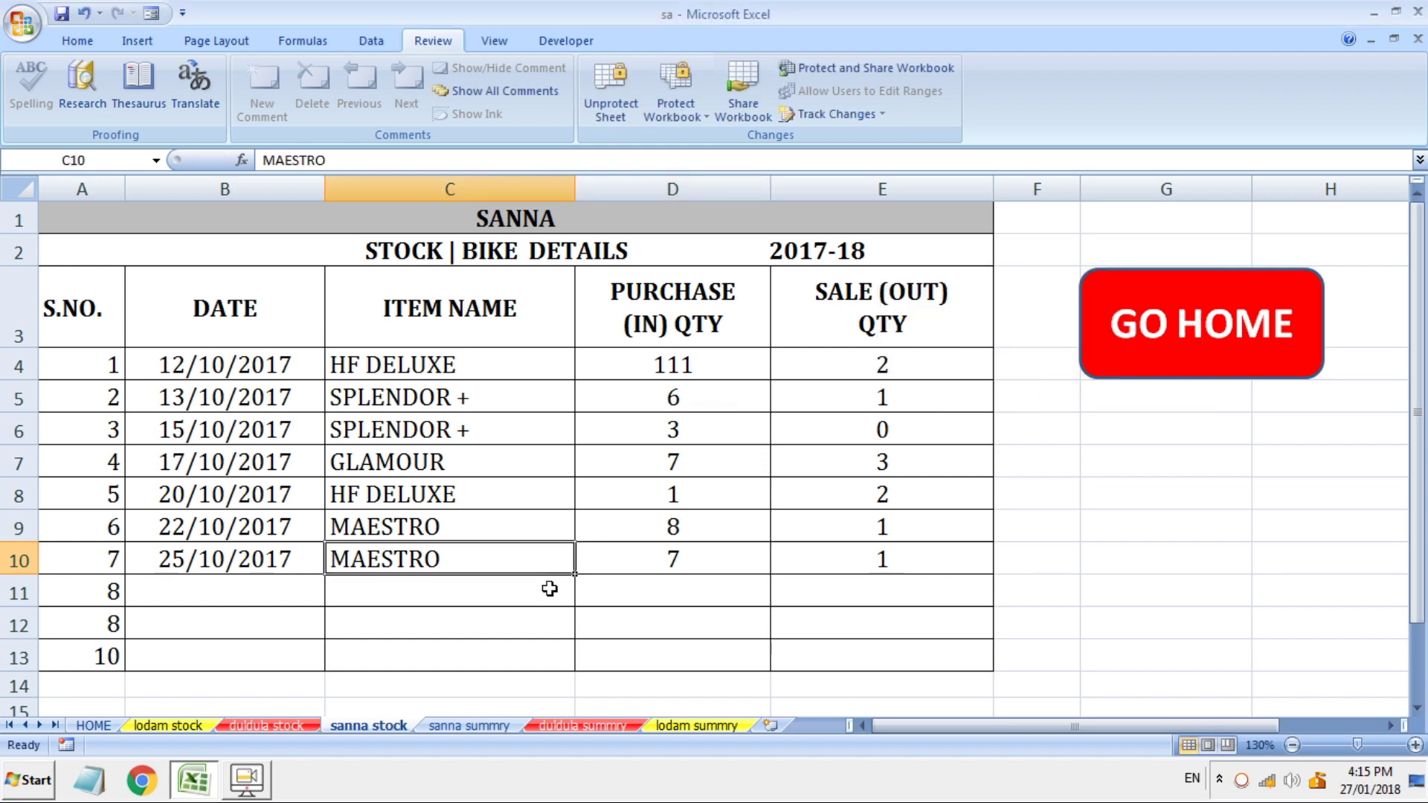
pyautogui.write('XTR')
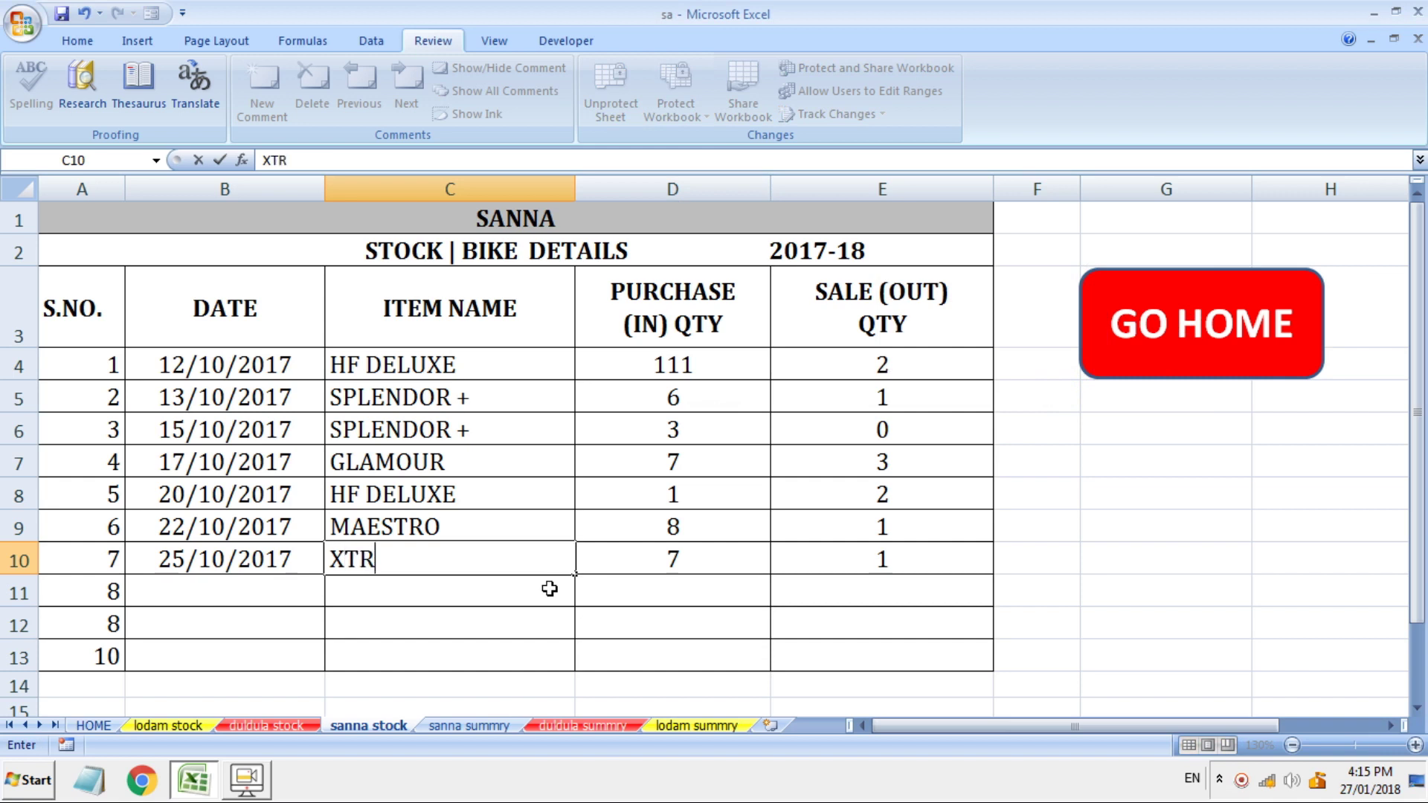
pyautogui.write('ME')
pyautogui.press('Right')
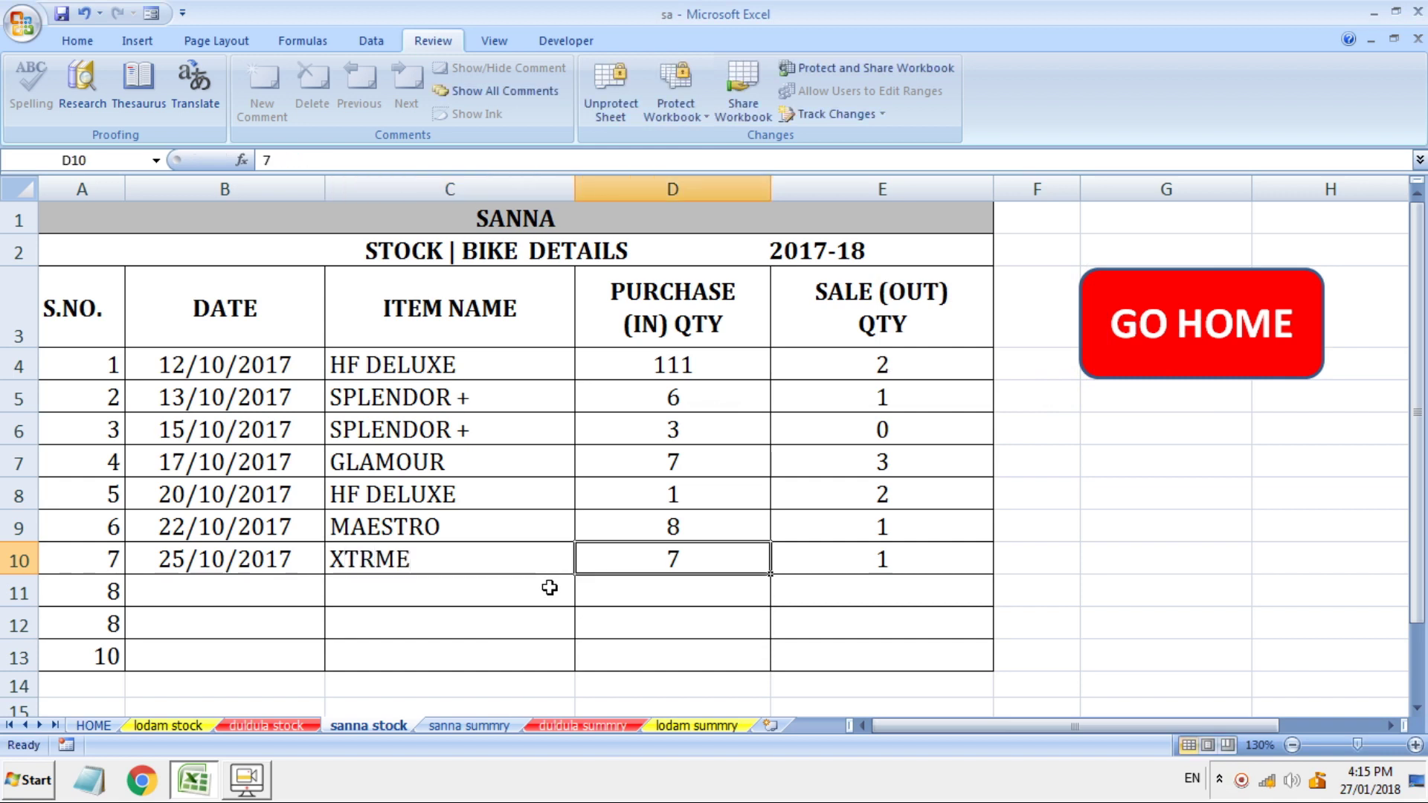
pyautogui.click(495, 559)
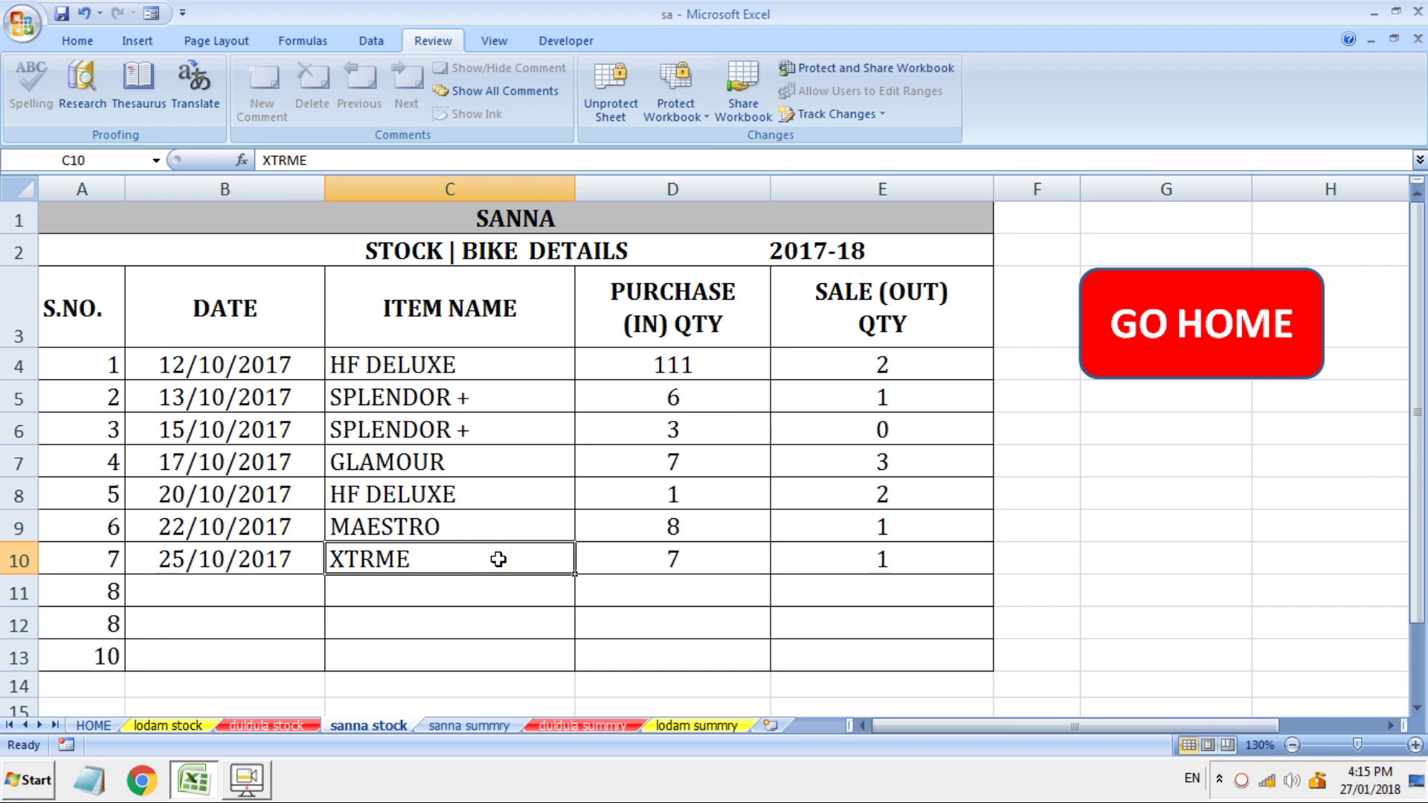
pyautogui.write('MAESTRO')
pyautogui.press('Right')
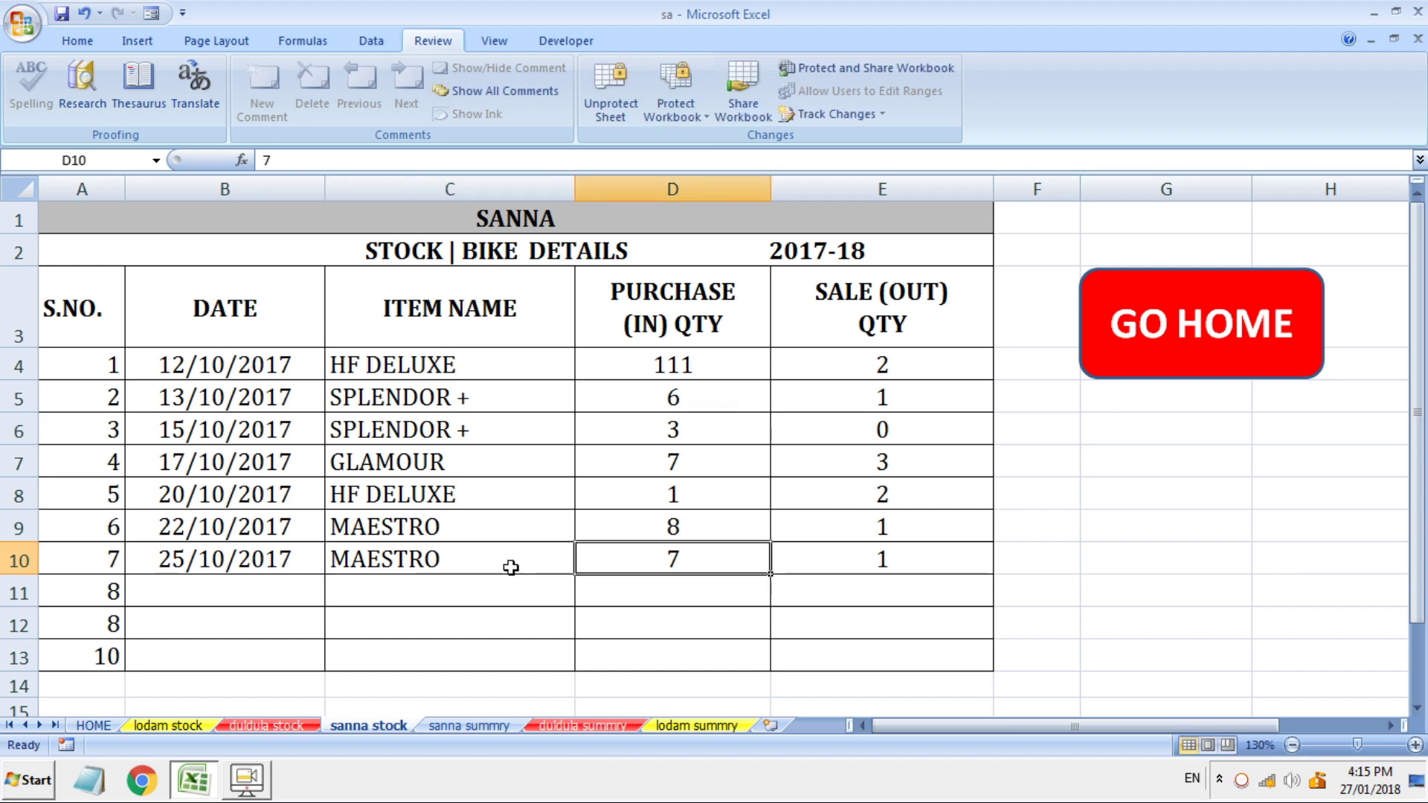
# Enter 9 as the purchase quantity in D10 and return to the HOME dashboard.
pyautogui.write('9')
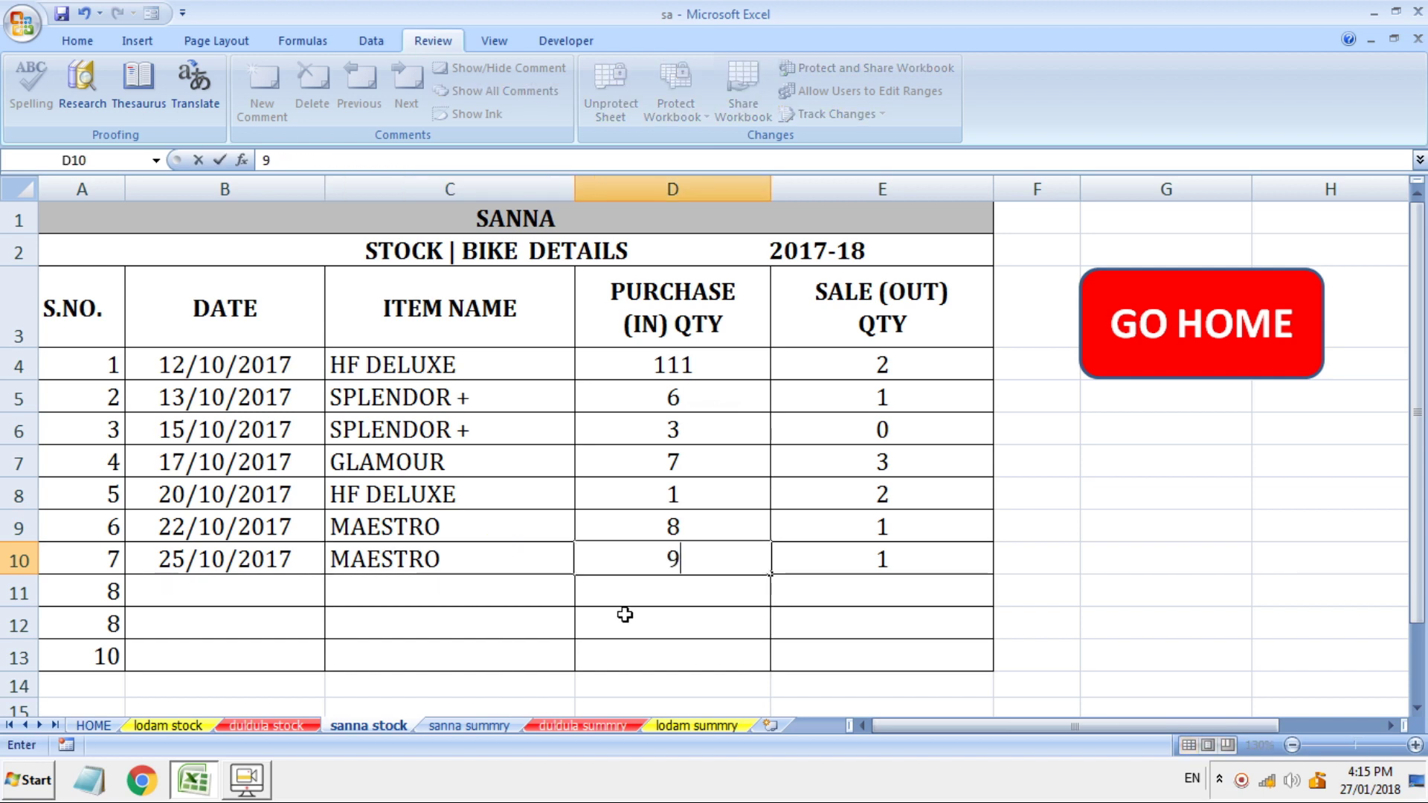
pyautogui.click(625, 614)
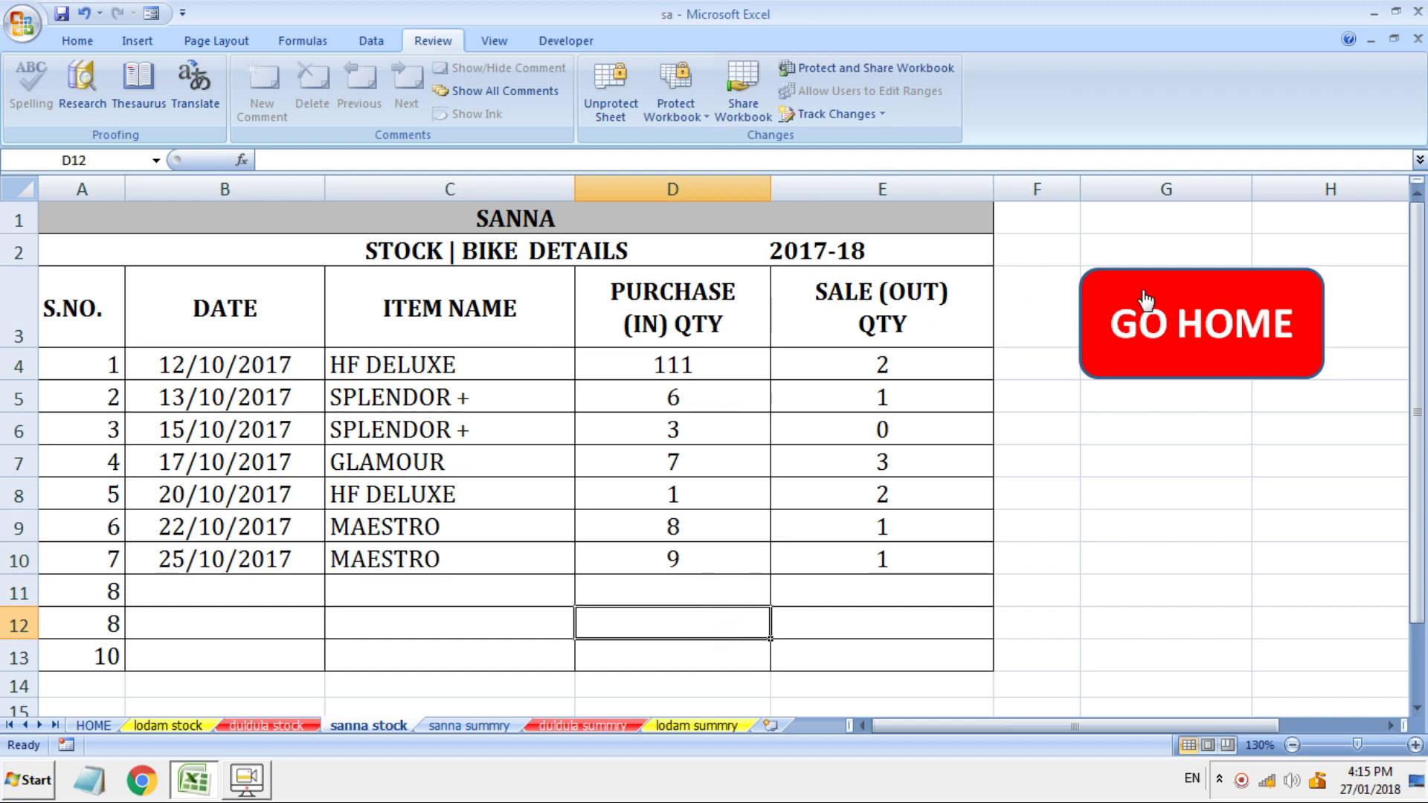
pyautogui.click(1187, 308)
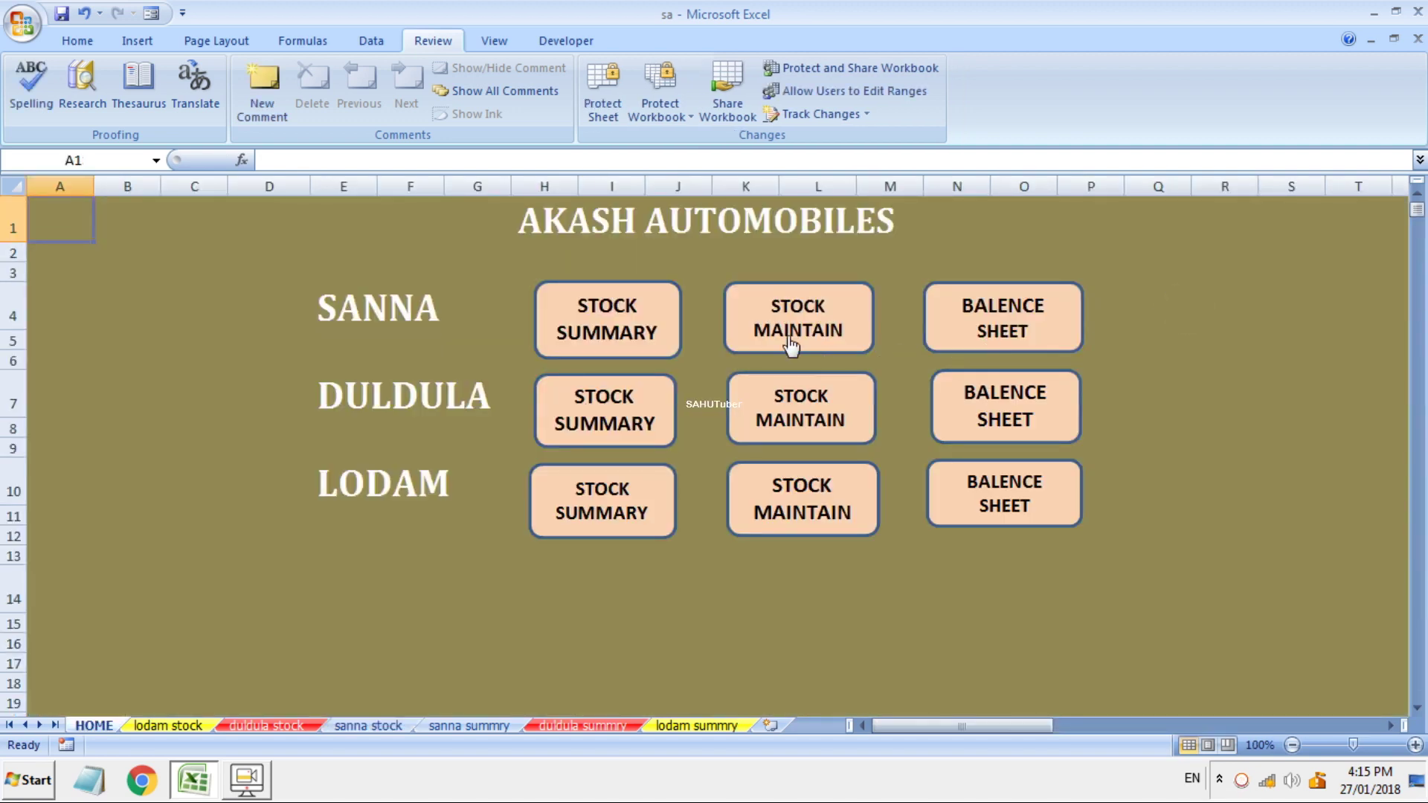
# Test SANNA's STOCK MAINTAIN and STOCK SUMMARY links, returning with GO HOME each time.
pyautogui.click(726, 333)
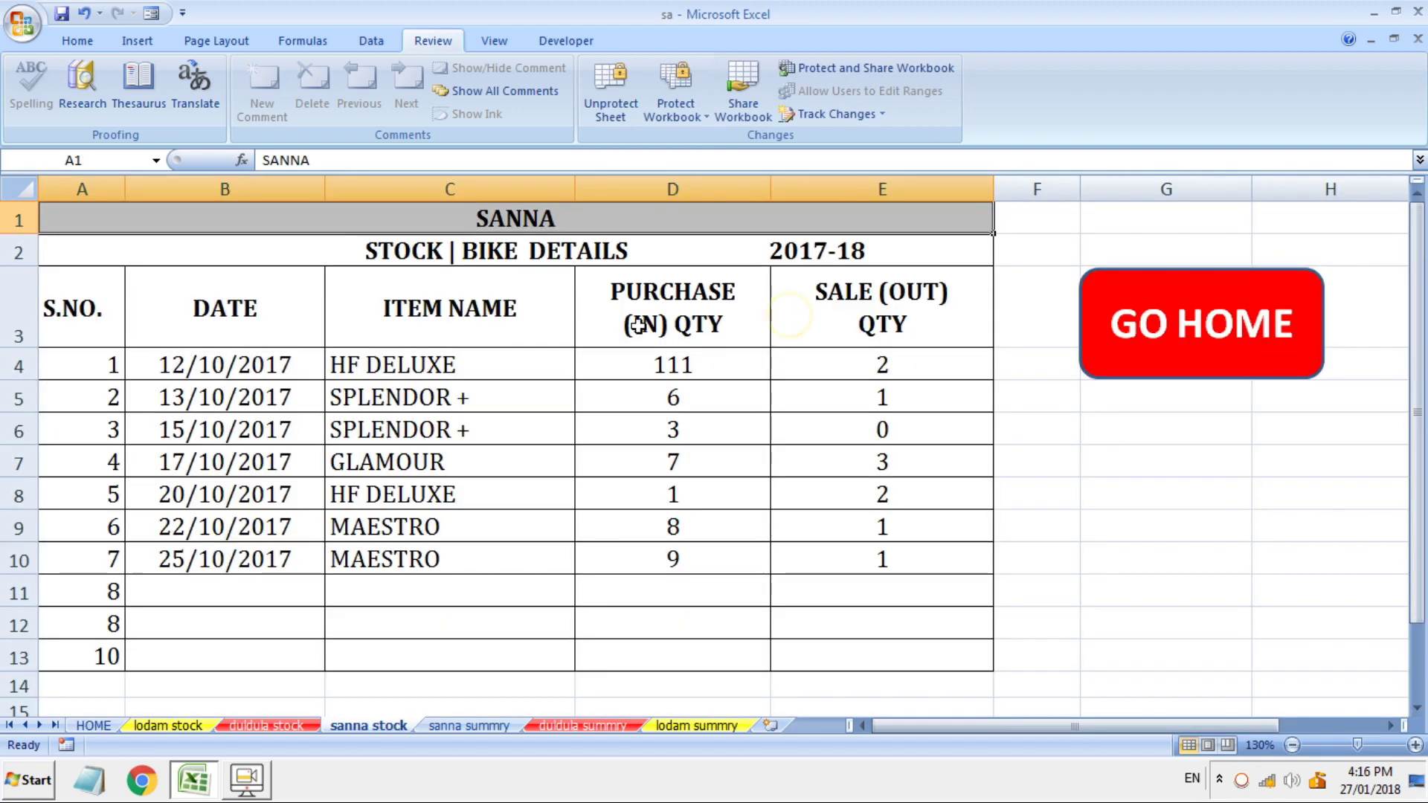
pyautogui.click(567, 470)
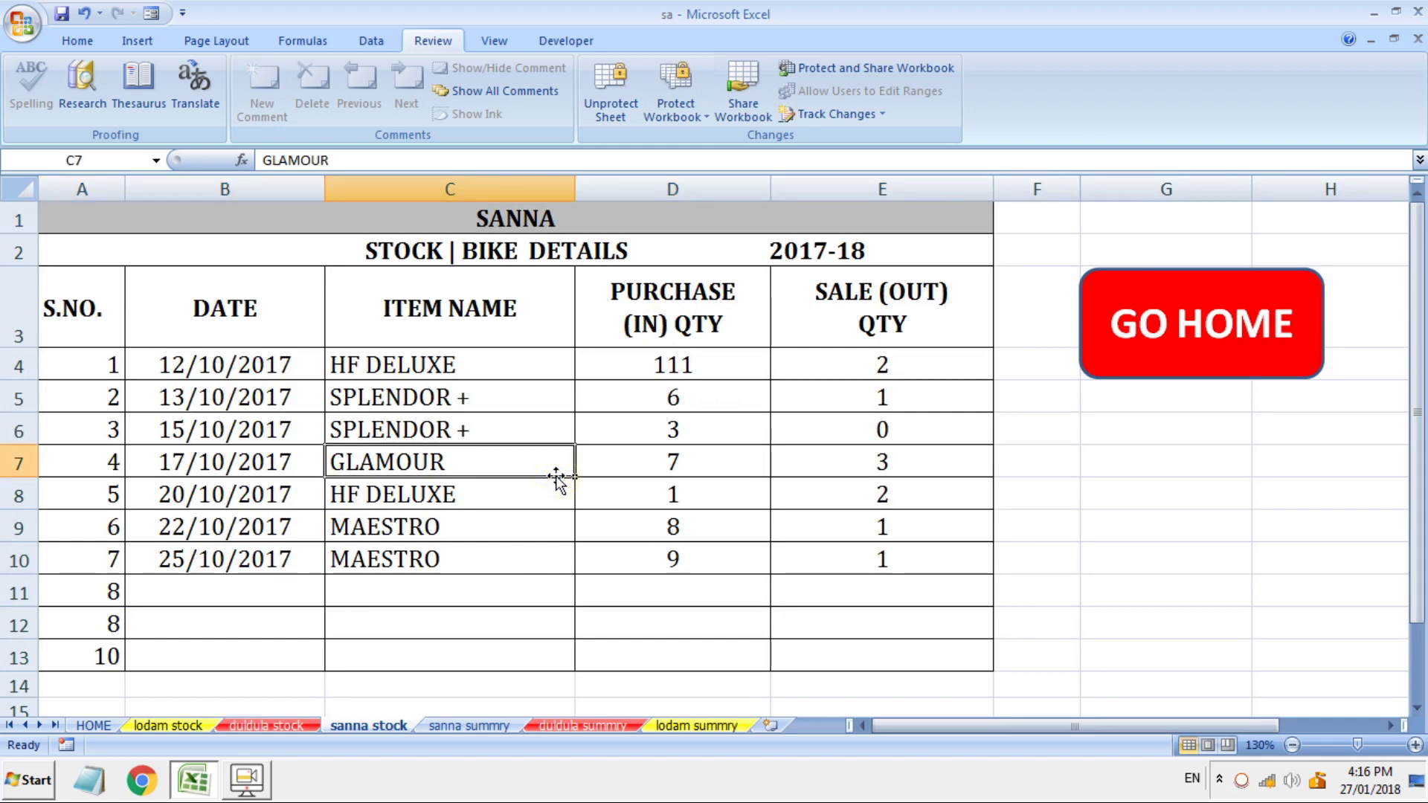
pyautogui.click(1160, 335)
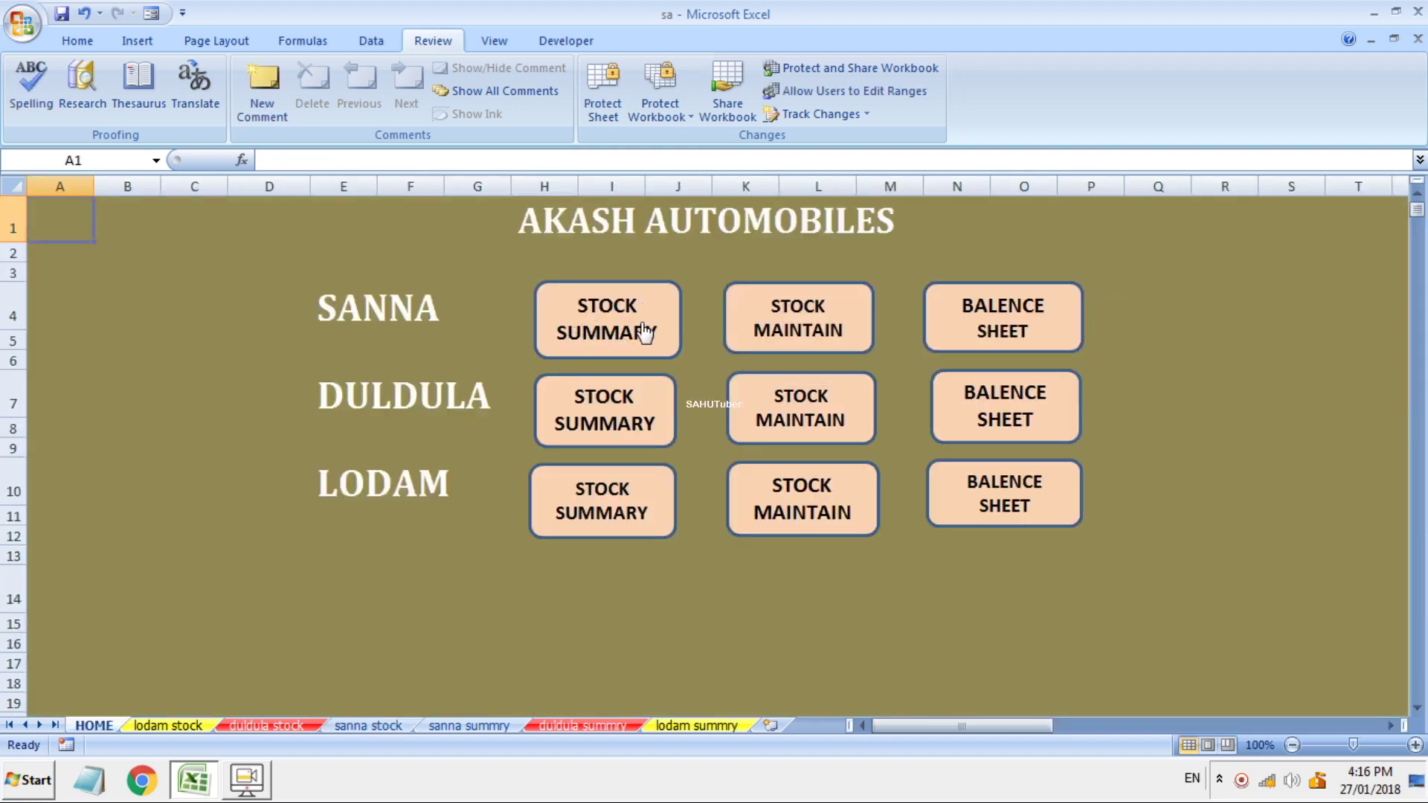
pyautogui.click(794, 330)
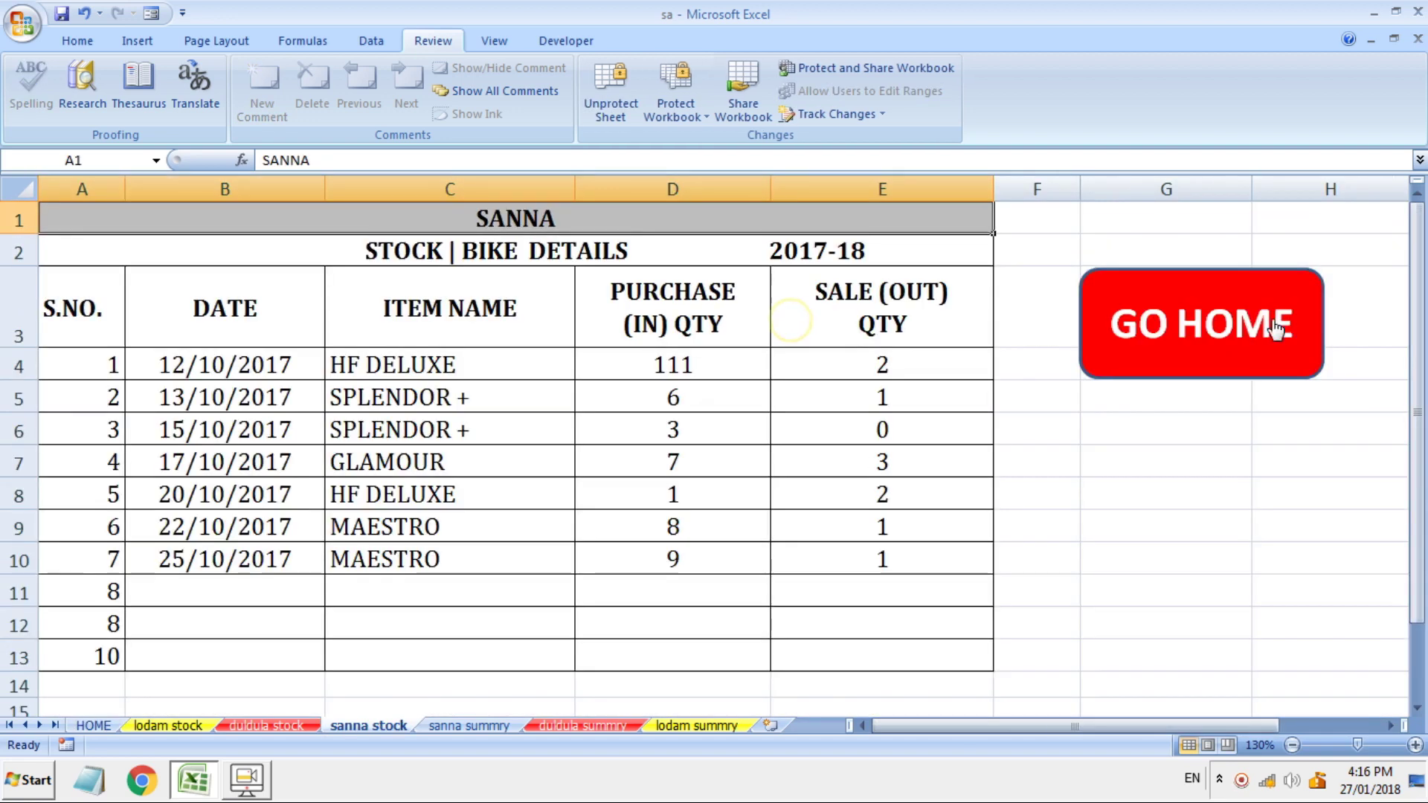
pyautogui.click(1204, 324)
pyautogui.click(658, 342)
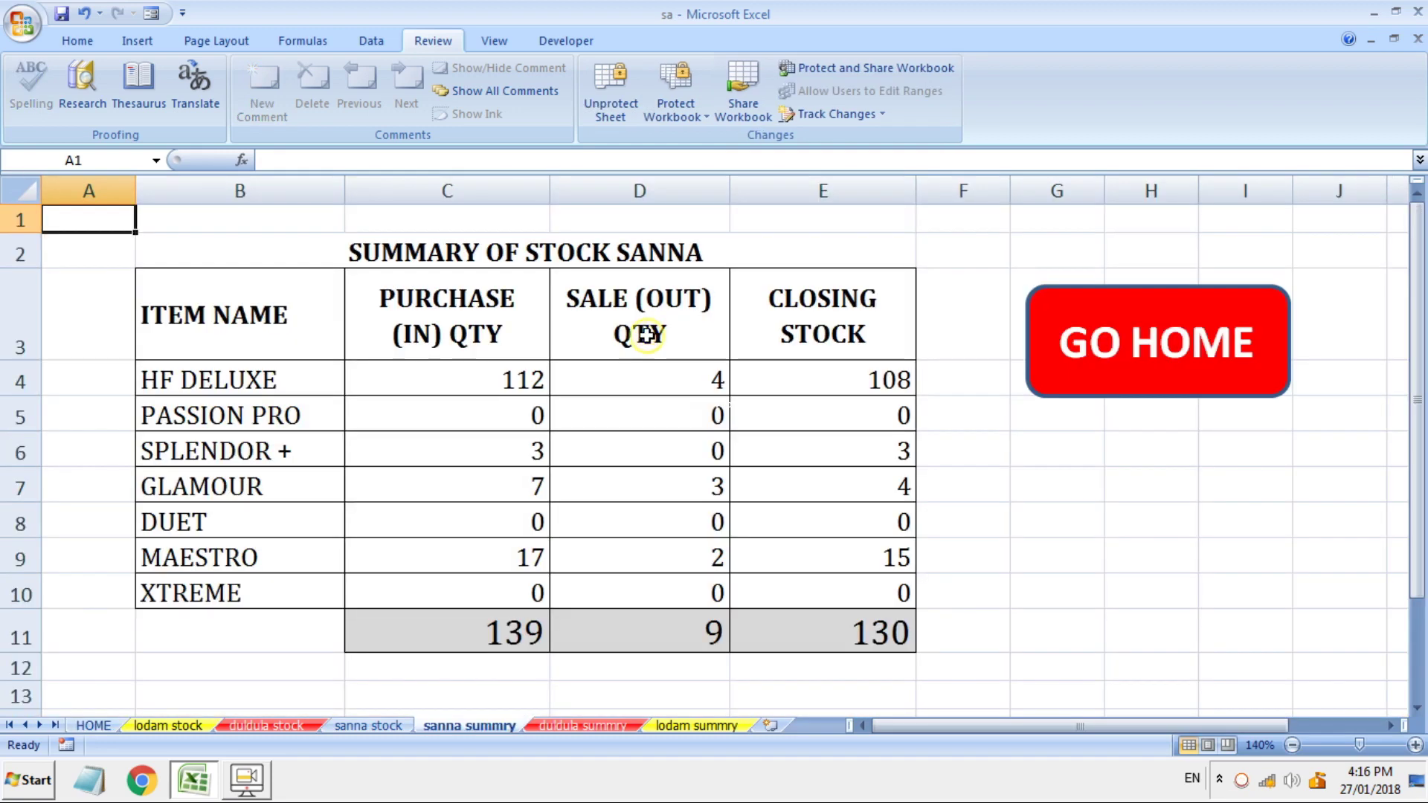
pyautogui.click(1186, 348)
# Click several empty cells on the HOME sheet, then bring up its Protect Sheet settings.
pyautogui.click(179, 265)
pyautogui.click(128, 402)
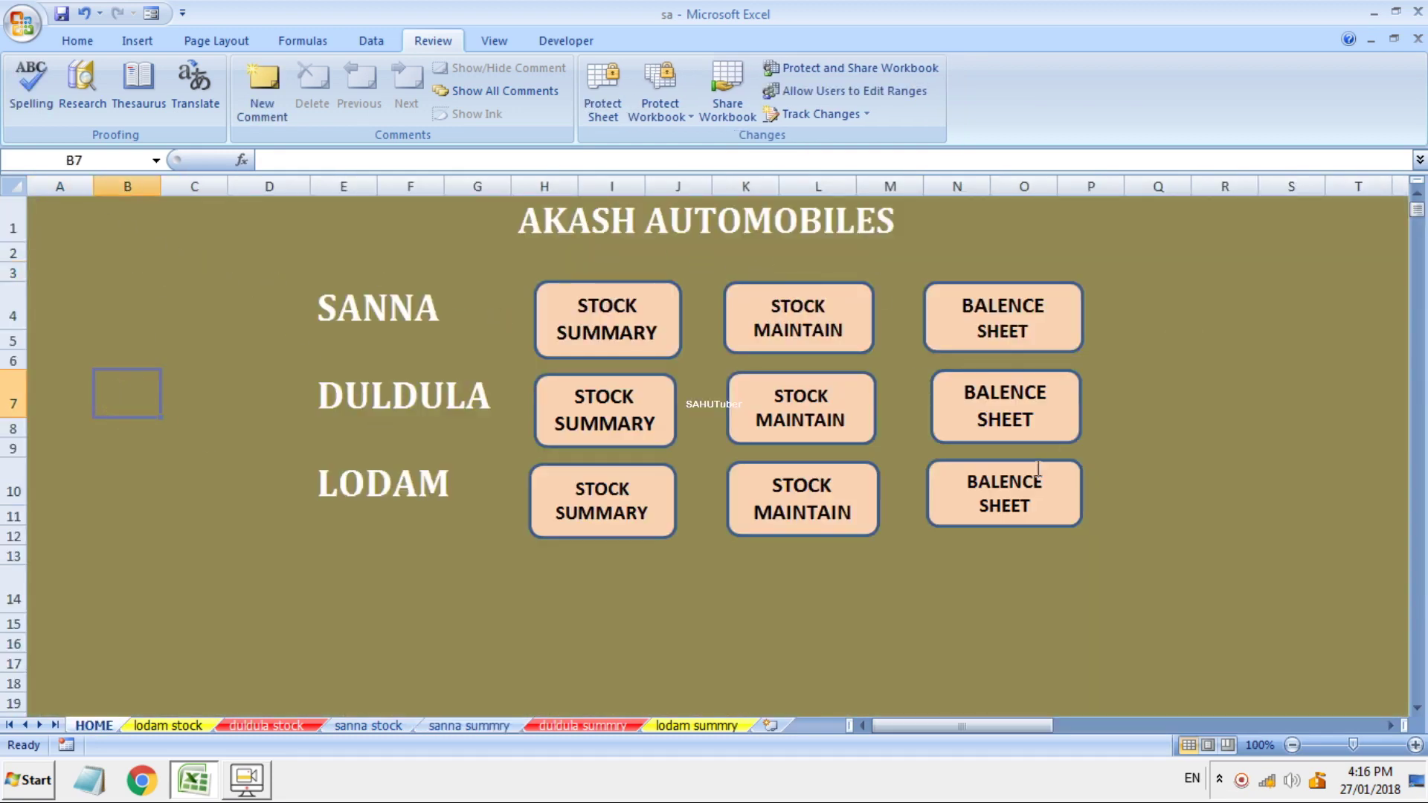
pyautogui.click(58, 355)
pyautogui.click(153, 484)
pyautogui.click(353, 596)
pyautogui.click(629, 617)
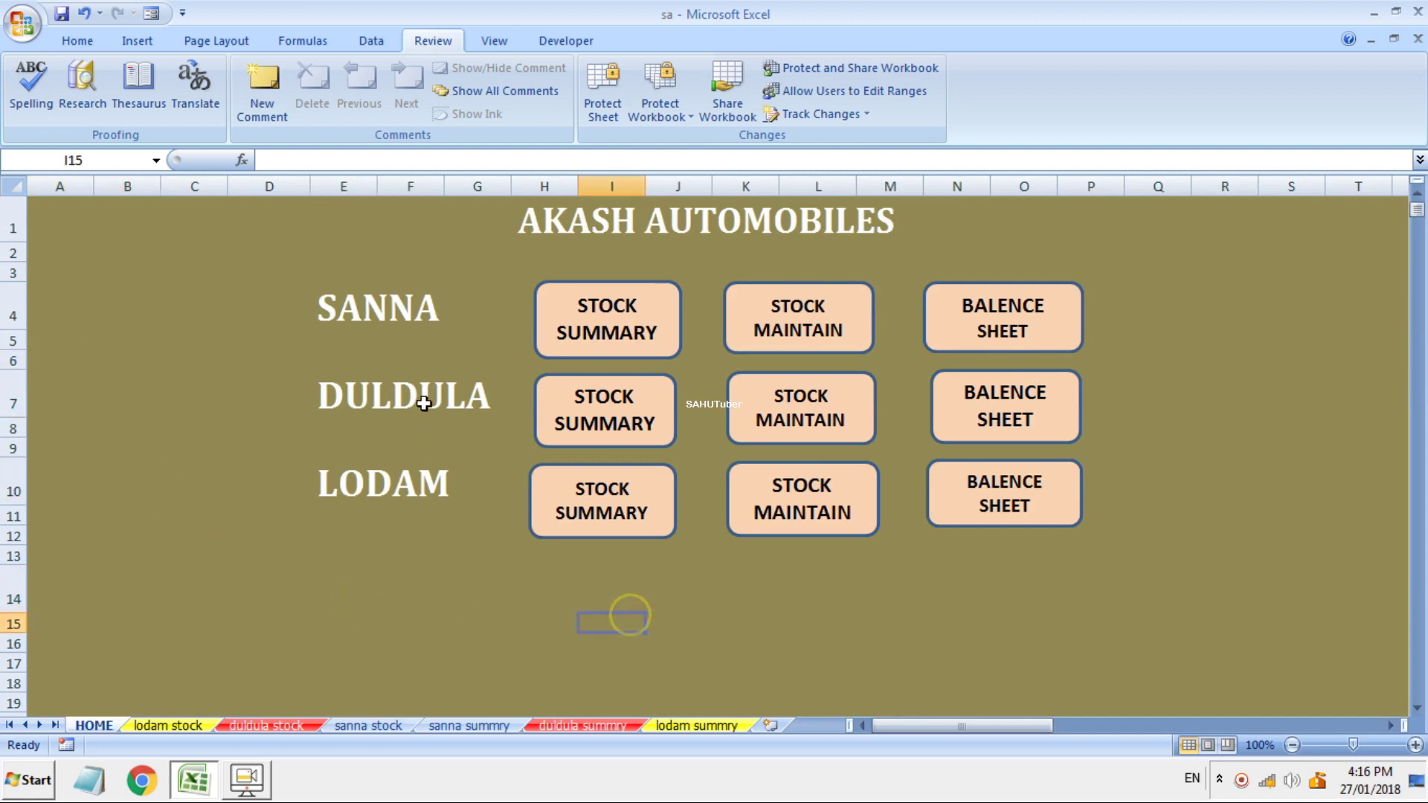
pyautogui.click(602, 93)
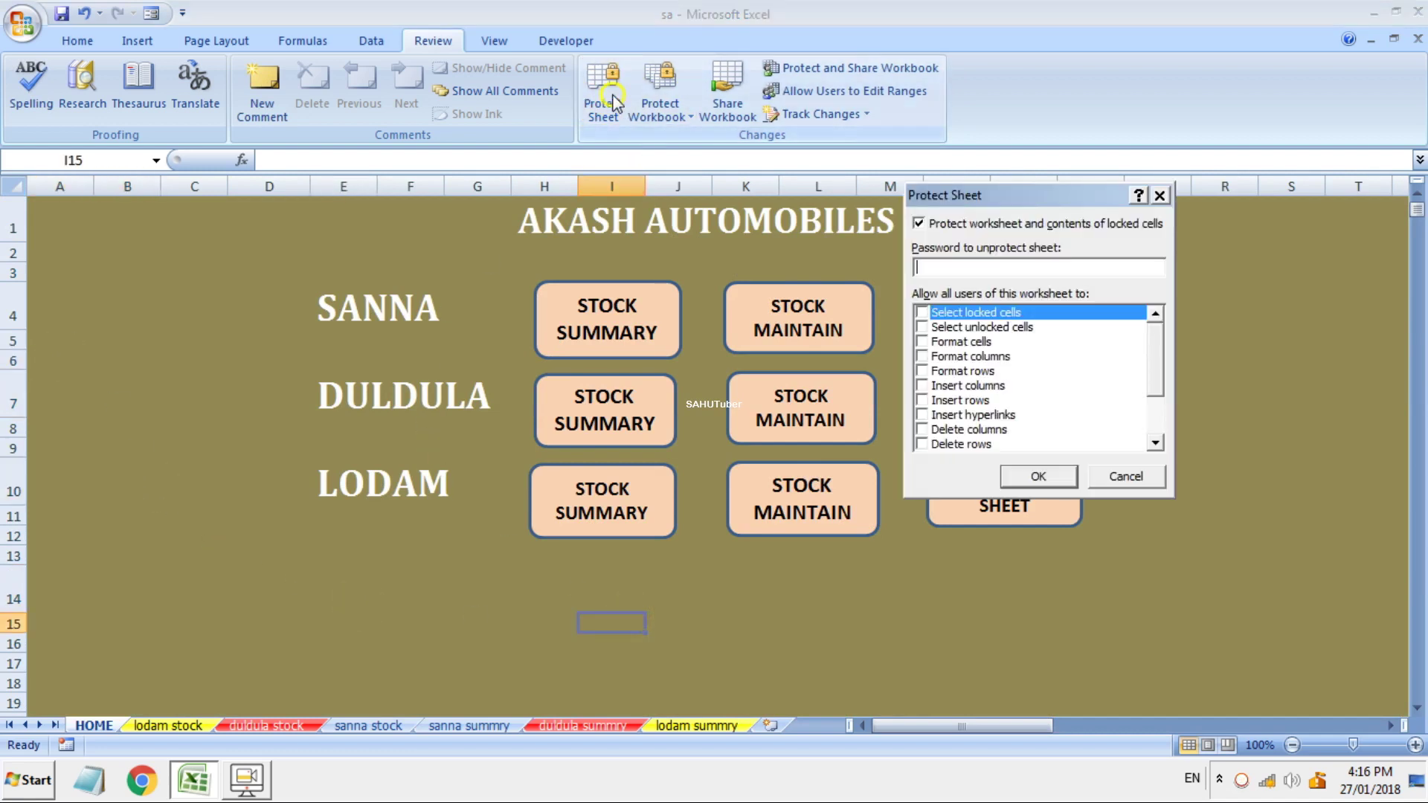
# Password-protect HOME with locked and unlocked cell selection disabled, then test the STOCK SUMMARY link.
pyautogui.click(921, 312)
pyautogui.click(922, 327)
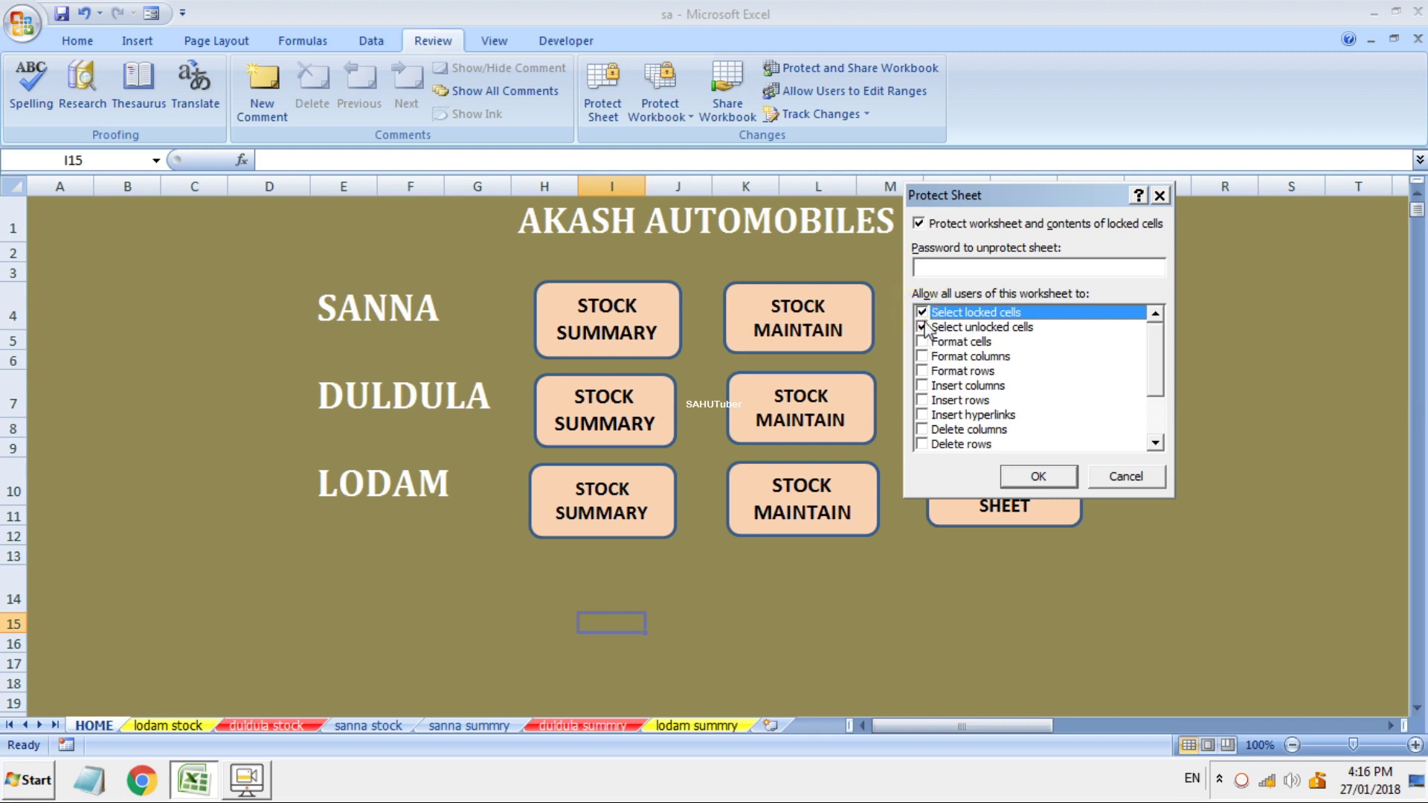
pyautogui.click(921, 312)
pyautogui.click(922, 328)
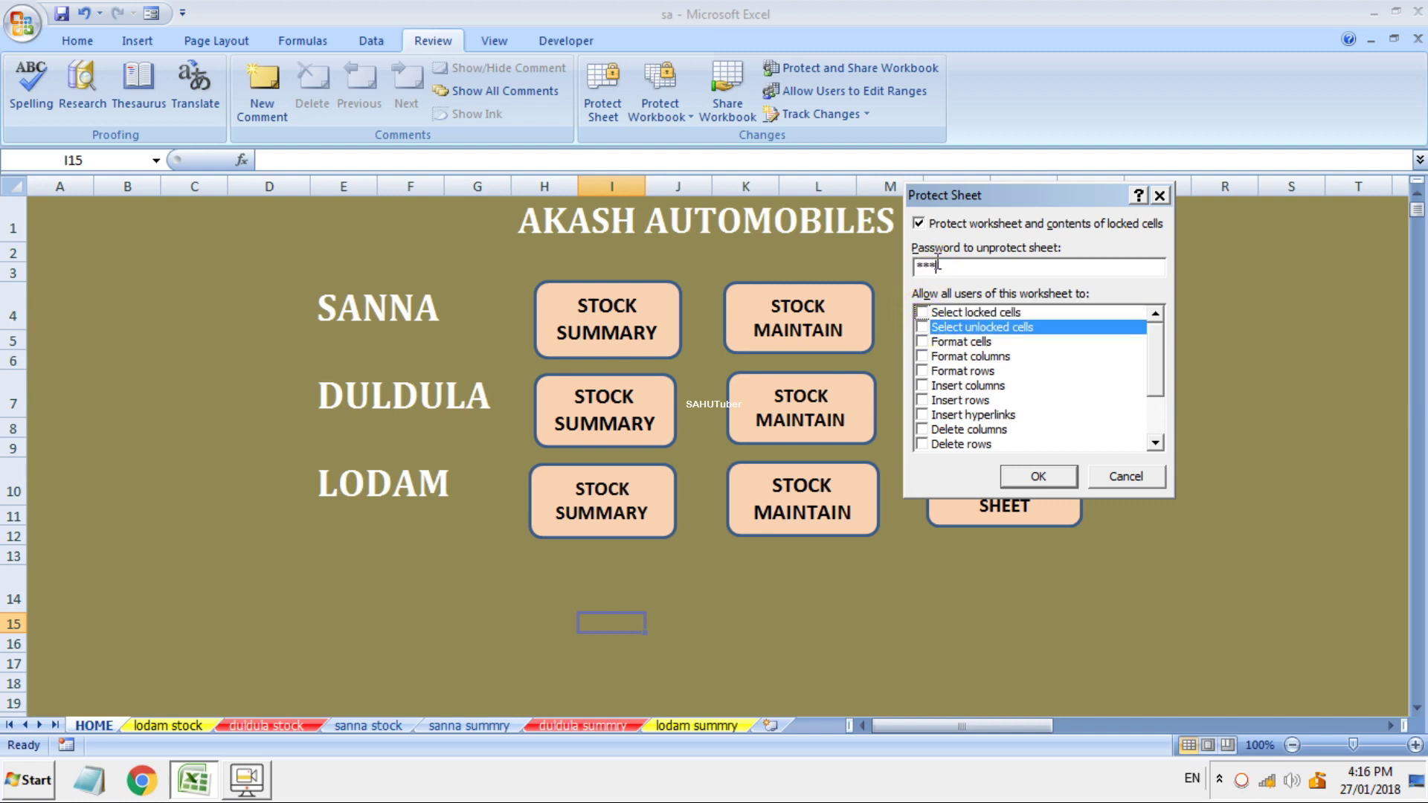
pyautogui.click(1033, 479)
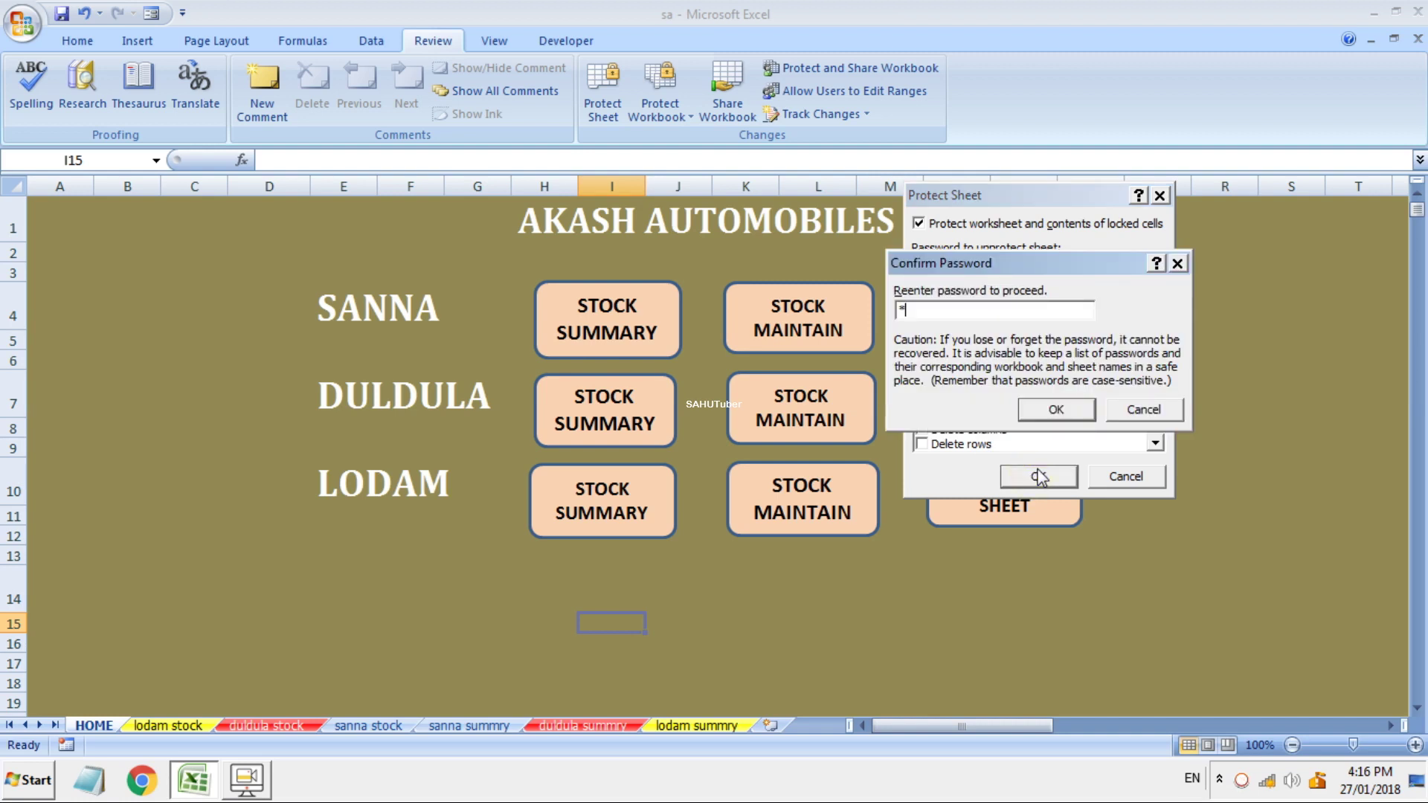
pyautogui.click(1055, 407)
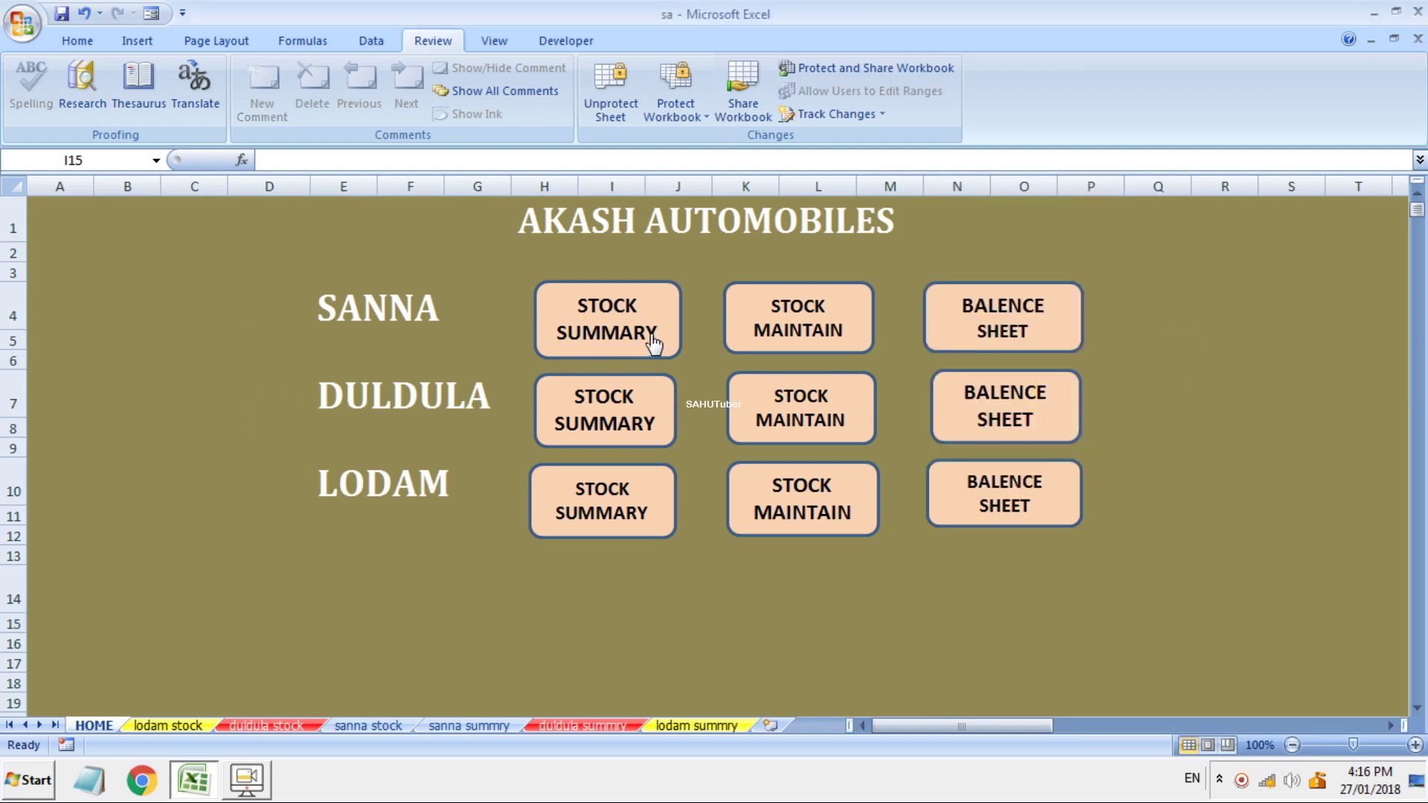
pyautogui.click(624, 338)
pyautogui.click(1091, 352)
# Insert a new worksheet, Sheet1, and fill its cells with a tan background colour.
pyautogui.click(771, 726)
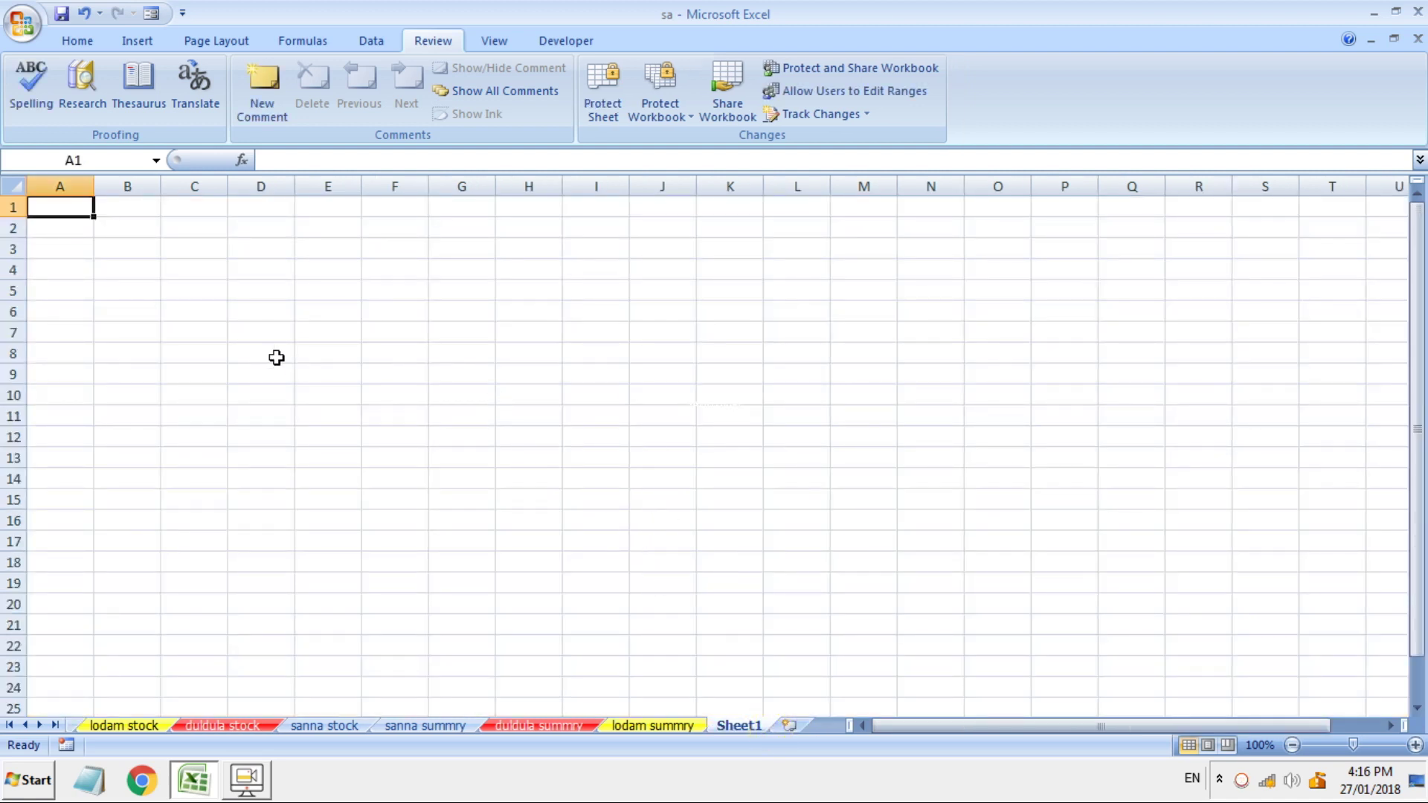
pyautogui.moveTo(66, 216); pyautogui.dragTo(1297, 673)
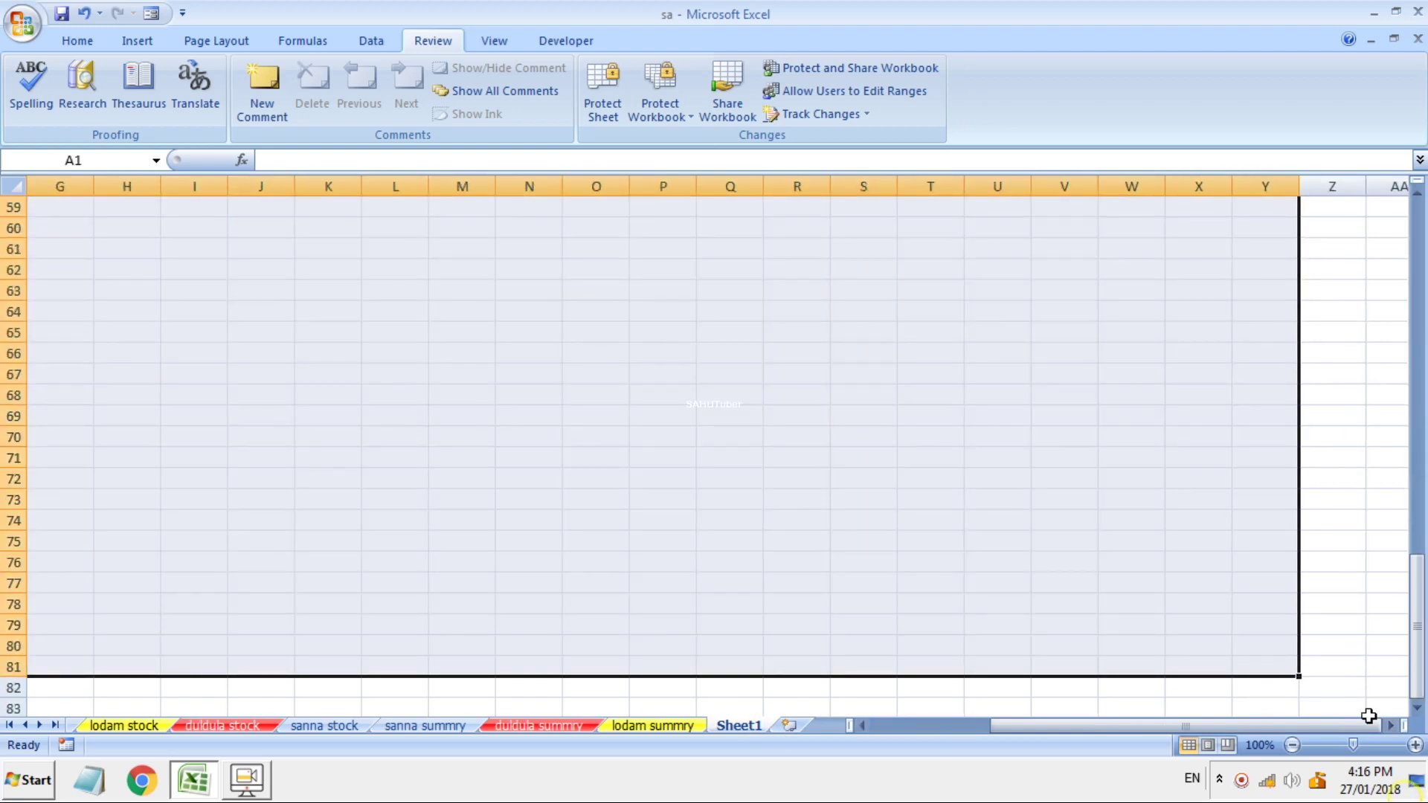
pyautogui.moveTo(1317, 741); pyautogui.dragTo(1301, 680)
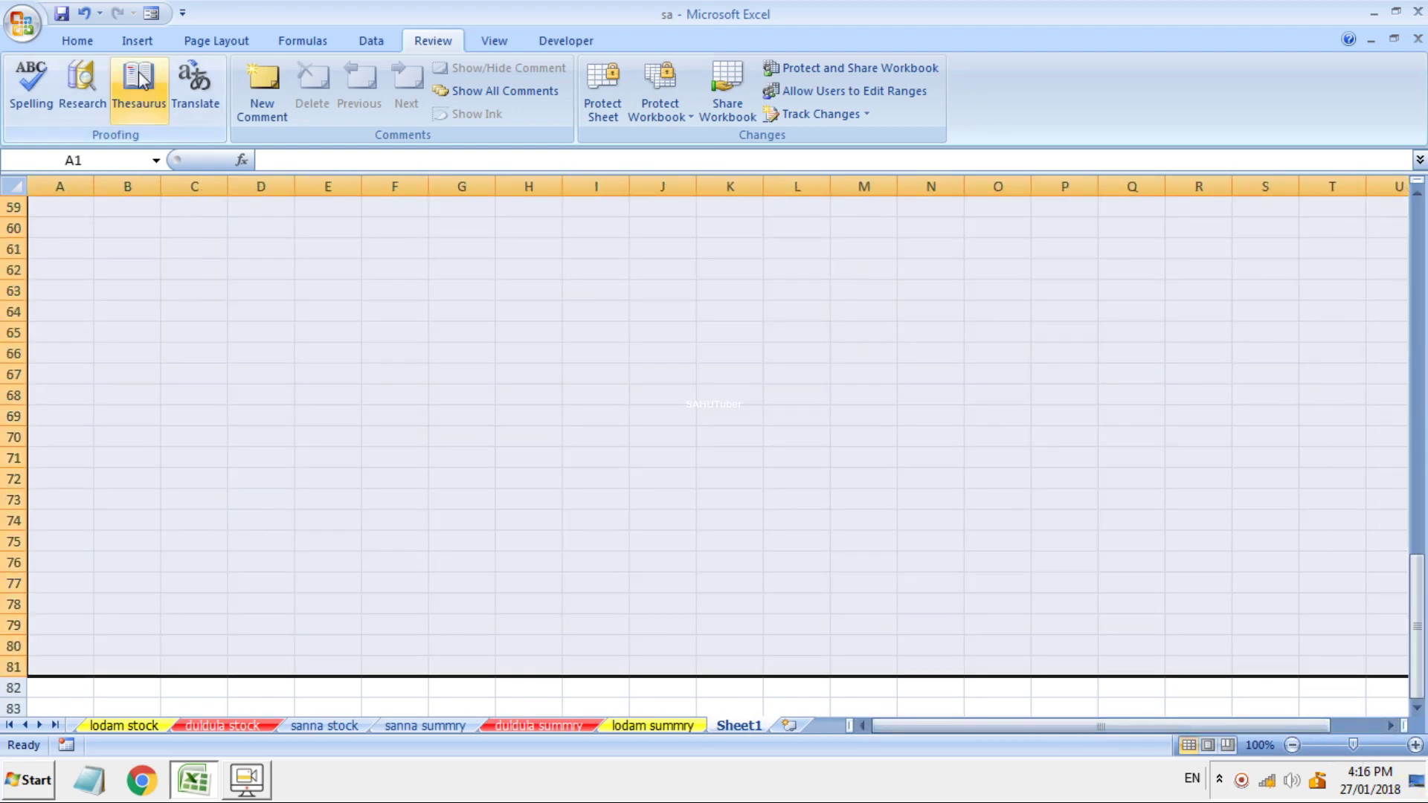
pyautogui.click(95, 41)
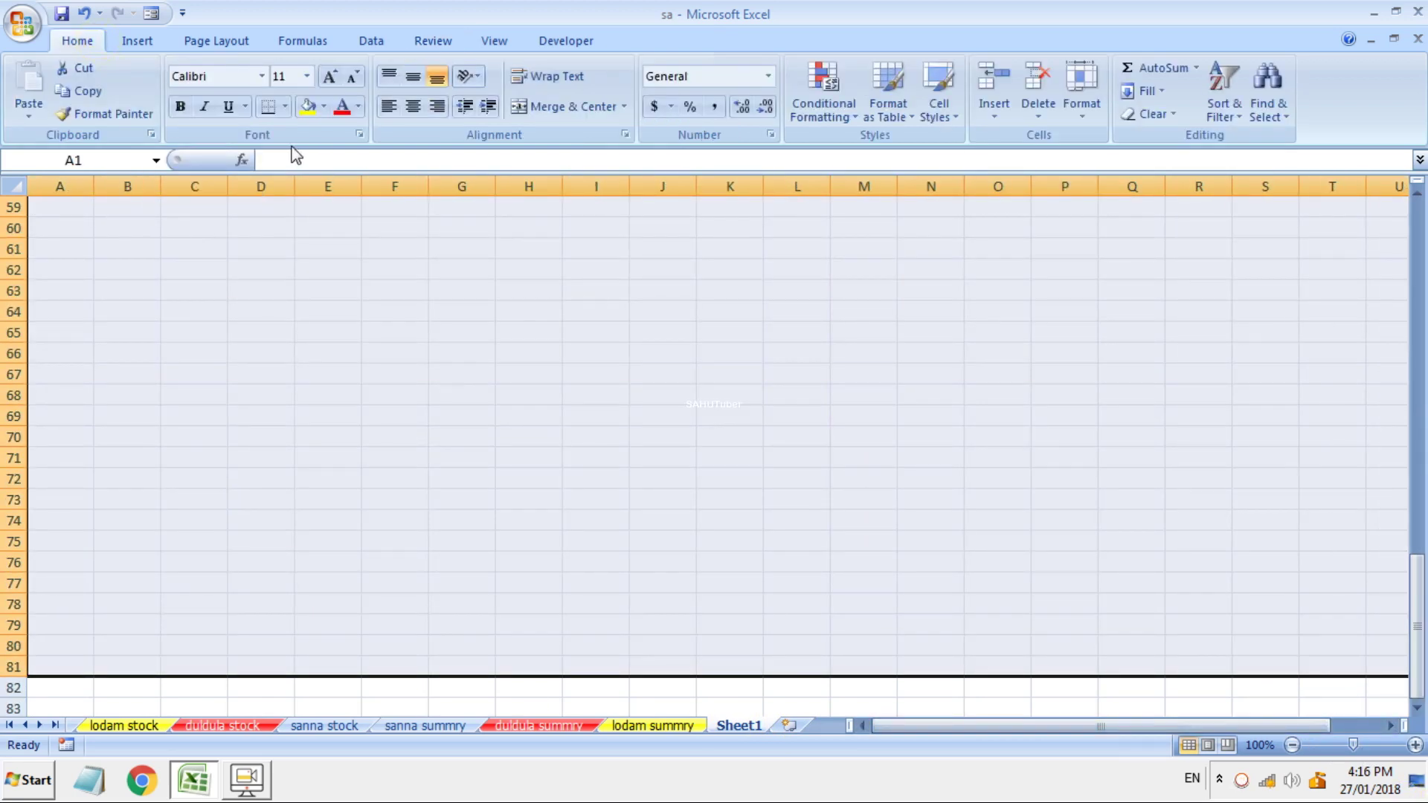
pyautogui.click(323, 108)
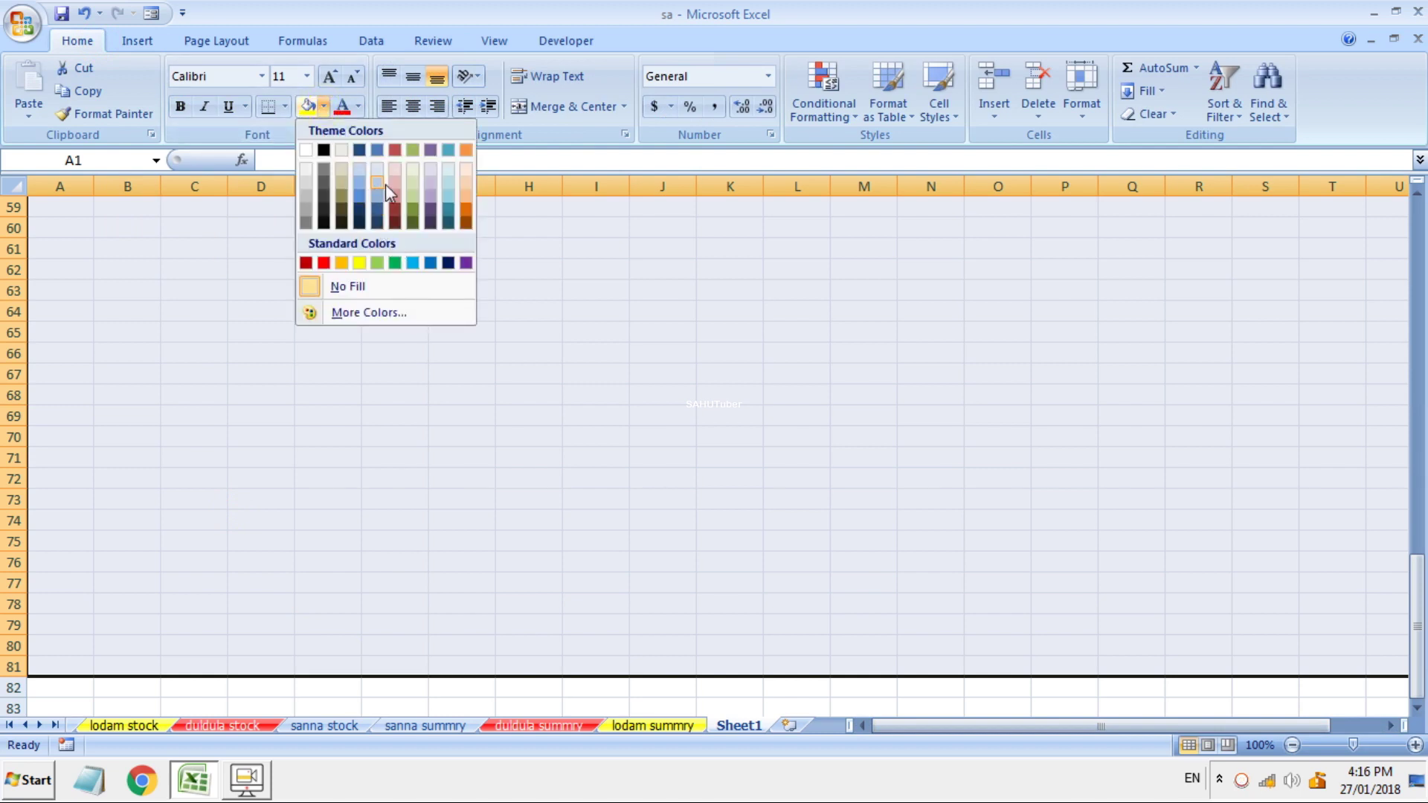
pyautogui.click(346, 187)
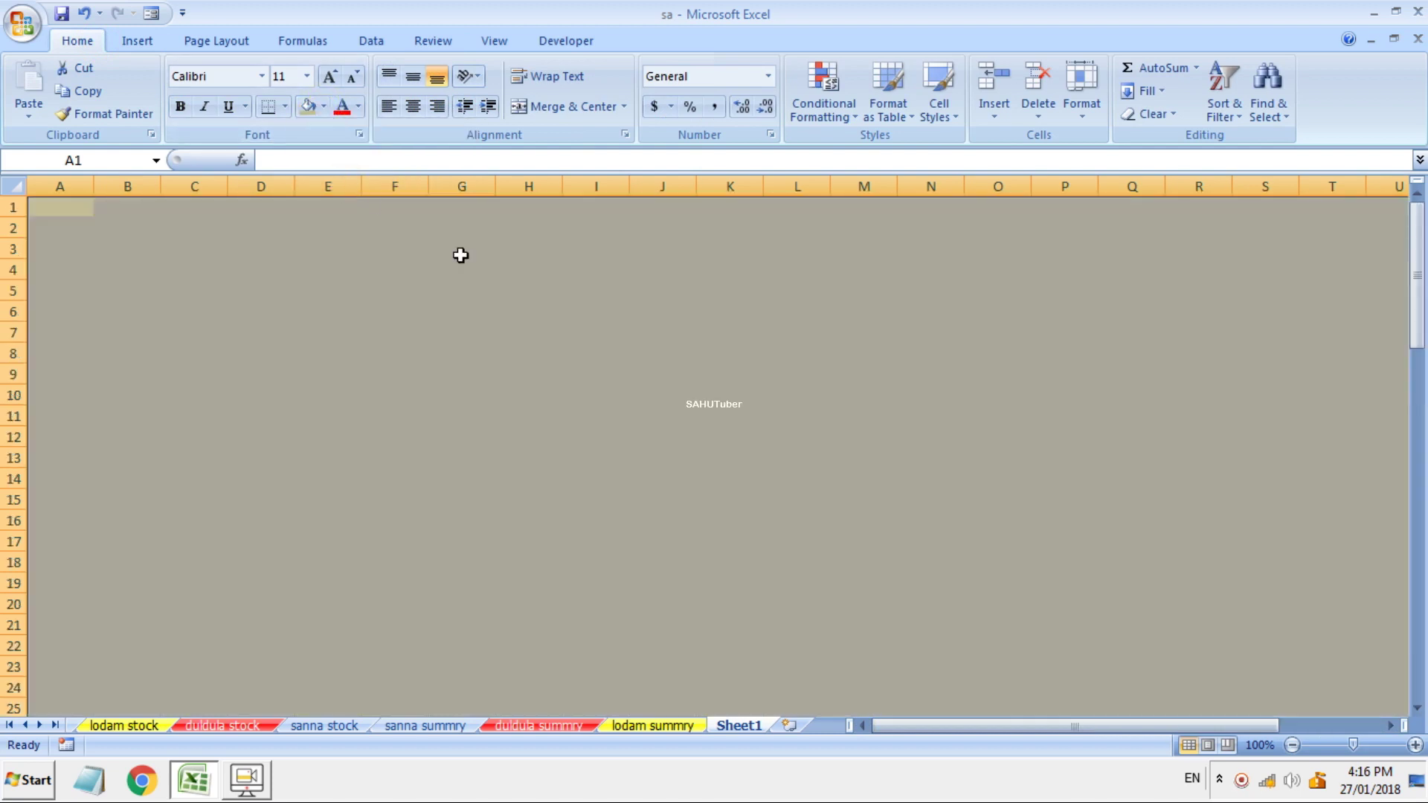
pyautogui.click(898, 420)
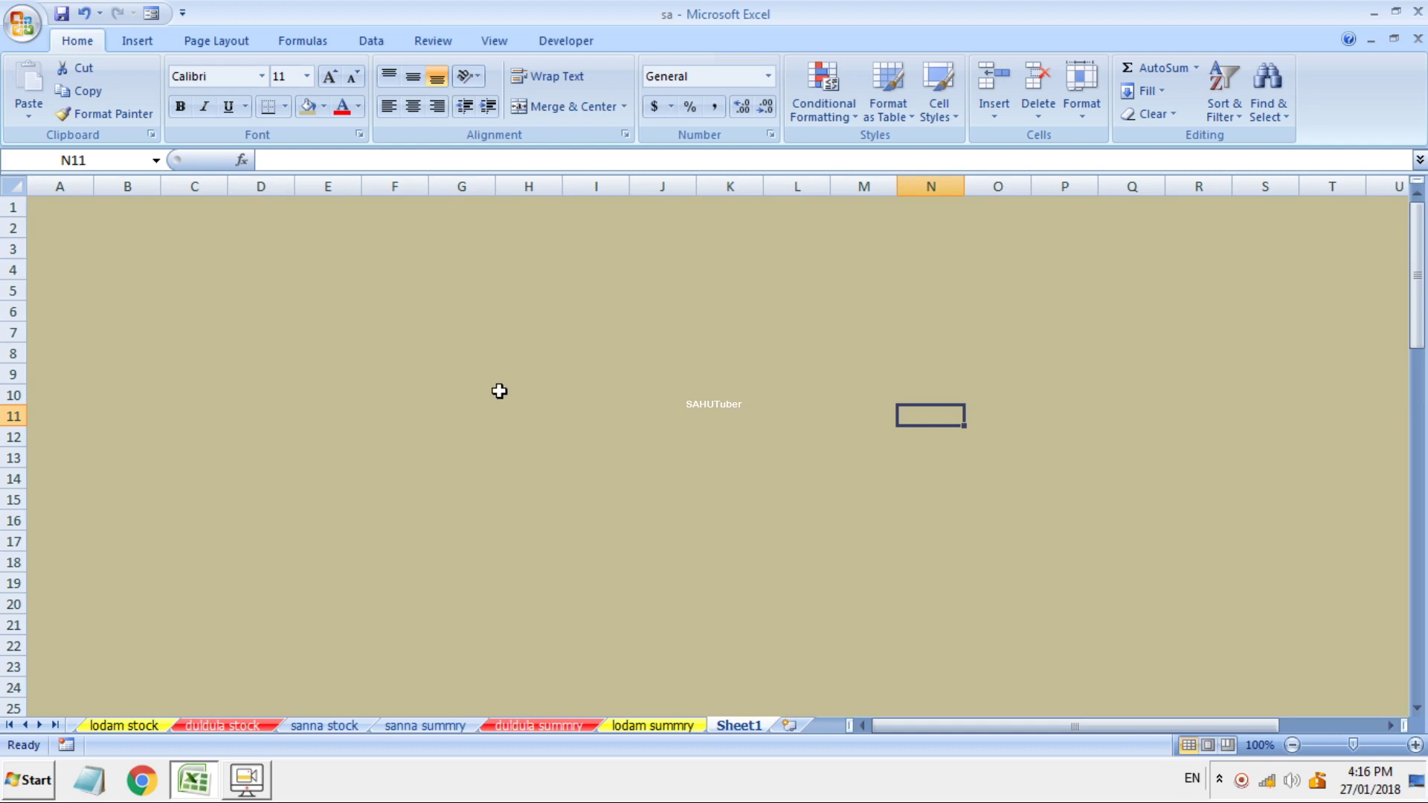
pyautogui.moveTo(385, 371); pyautogui.dragTo(458, 408)
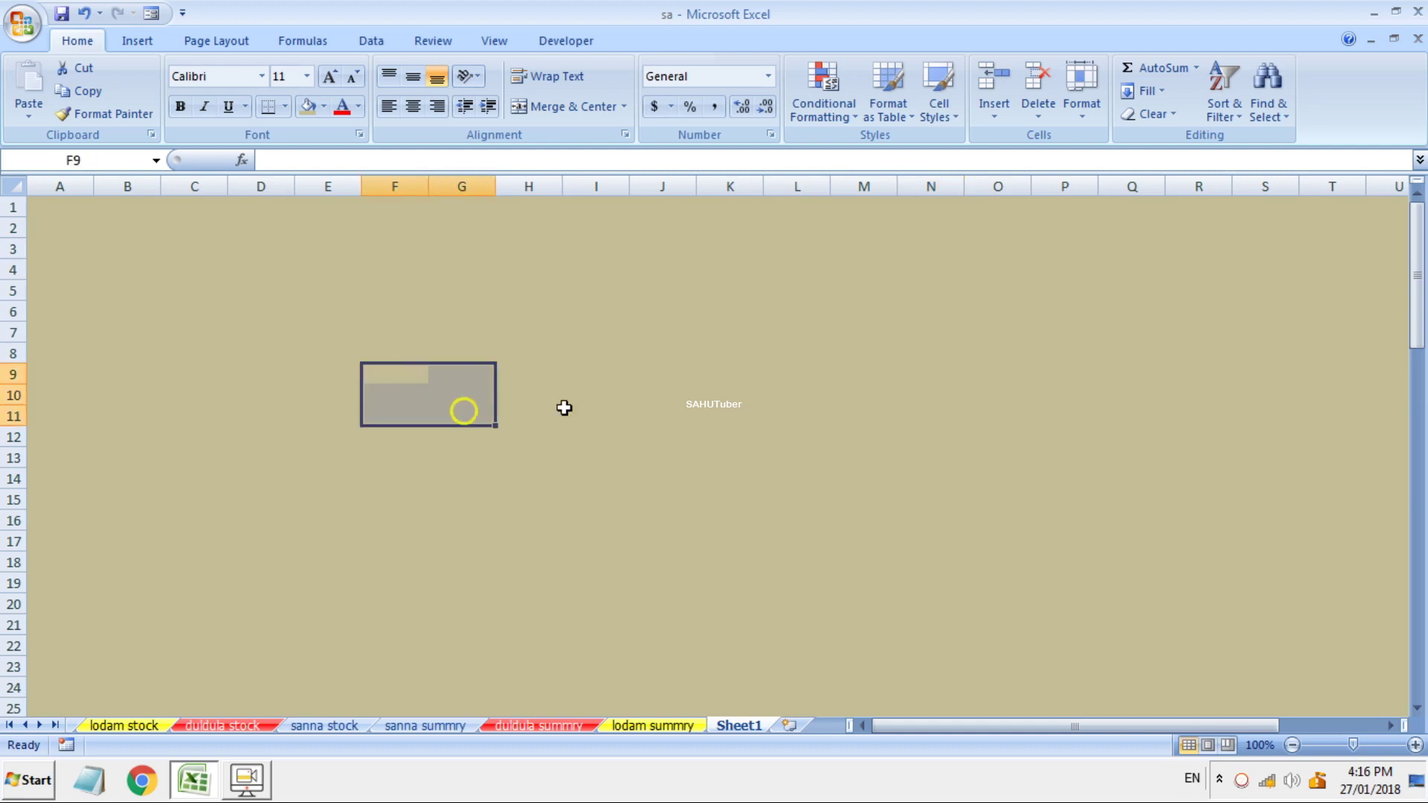
pyautogui.click(929, 352)
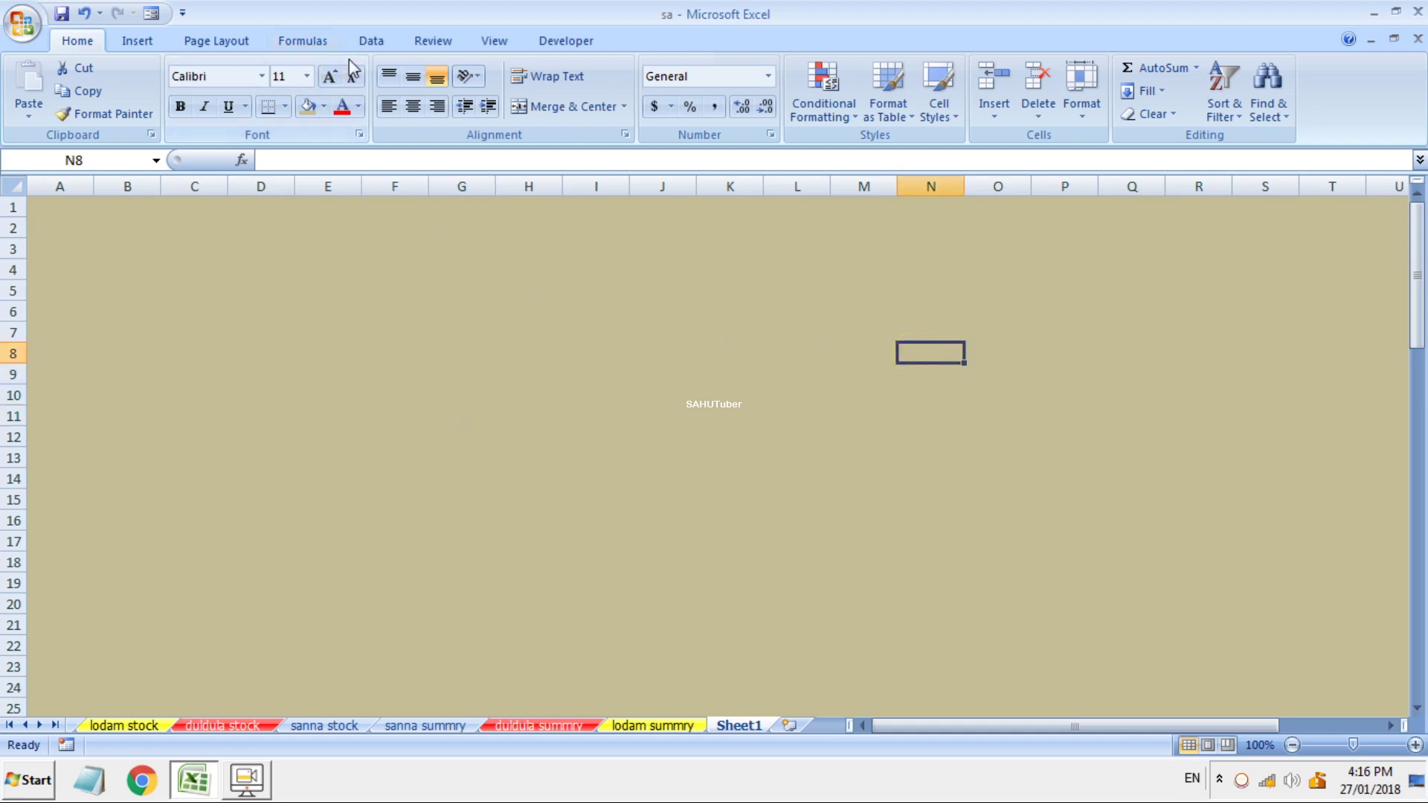
# Draw a rounded rectangle over cells H6:K12 and apply the black shape style.
pyautogui.click(223, 41)
pyautogui.click(136, 45)
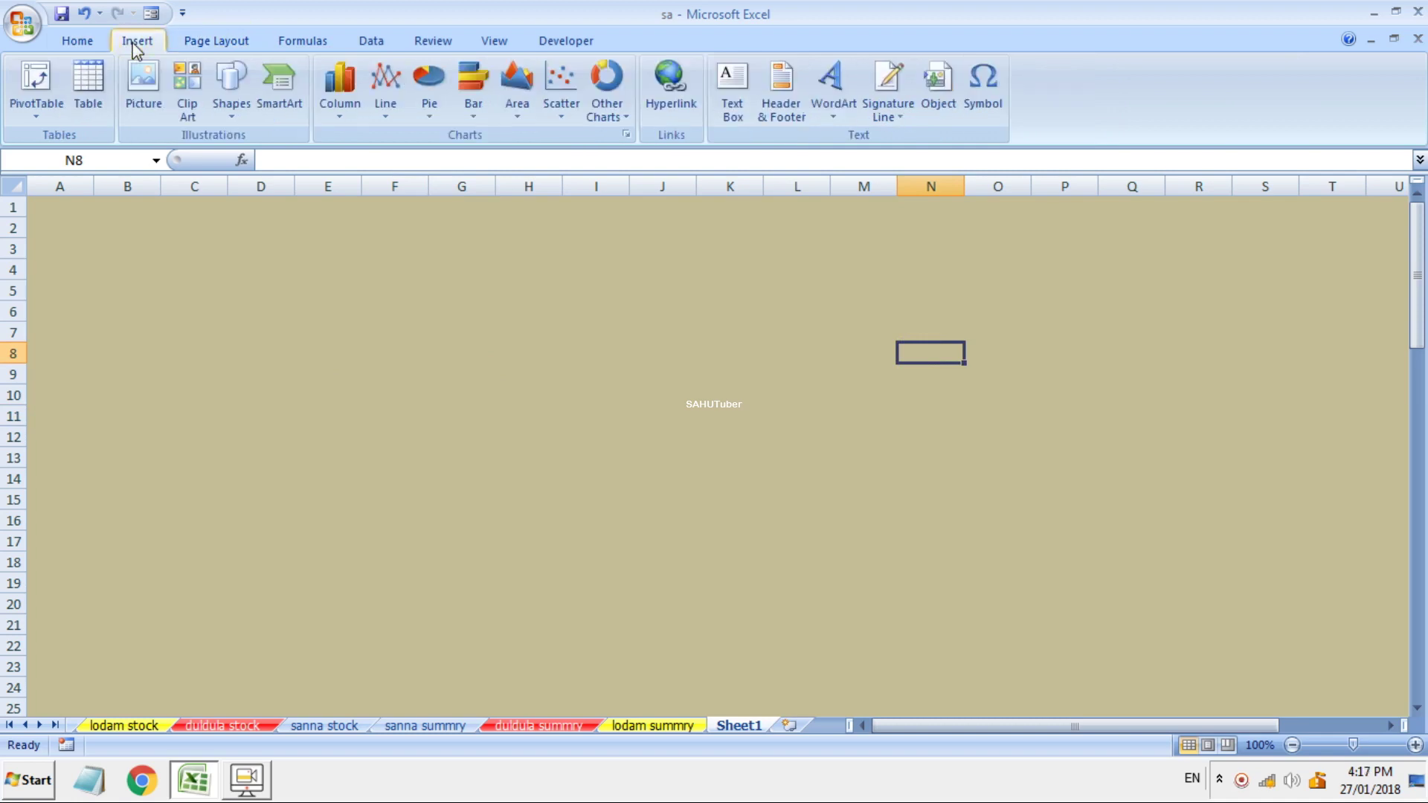
pyautogui.click(228, 110)
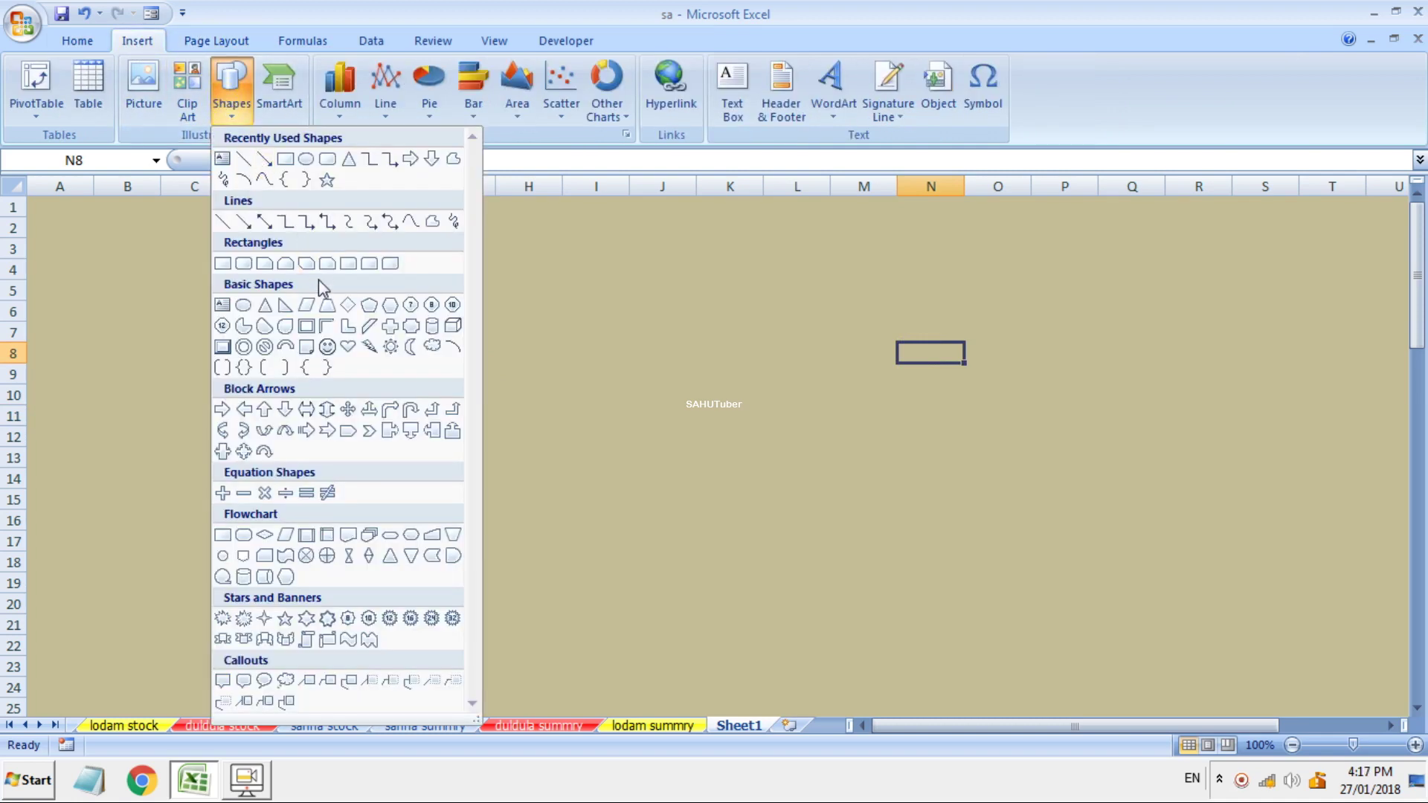
pyautogui.click(325, 160)
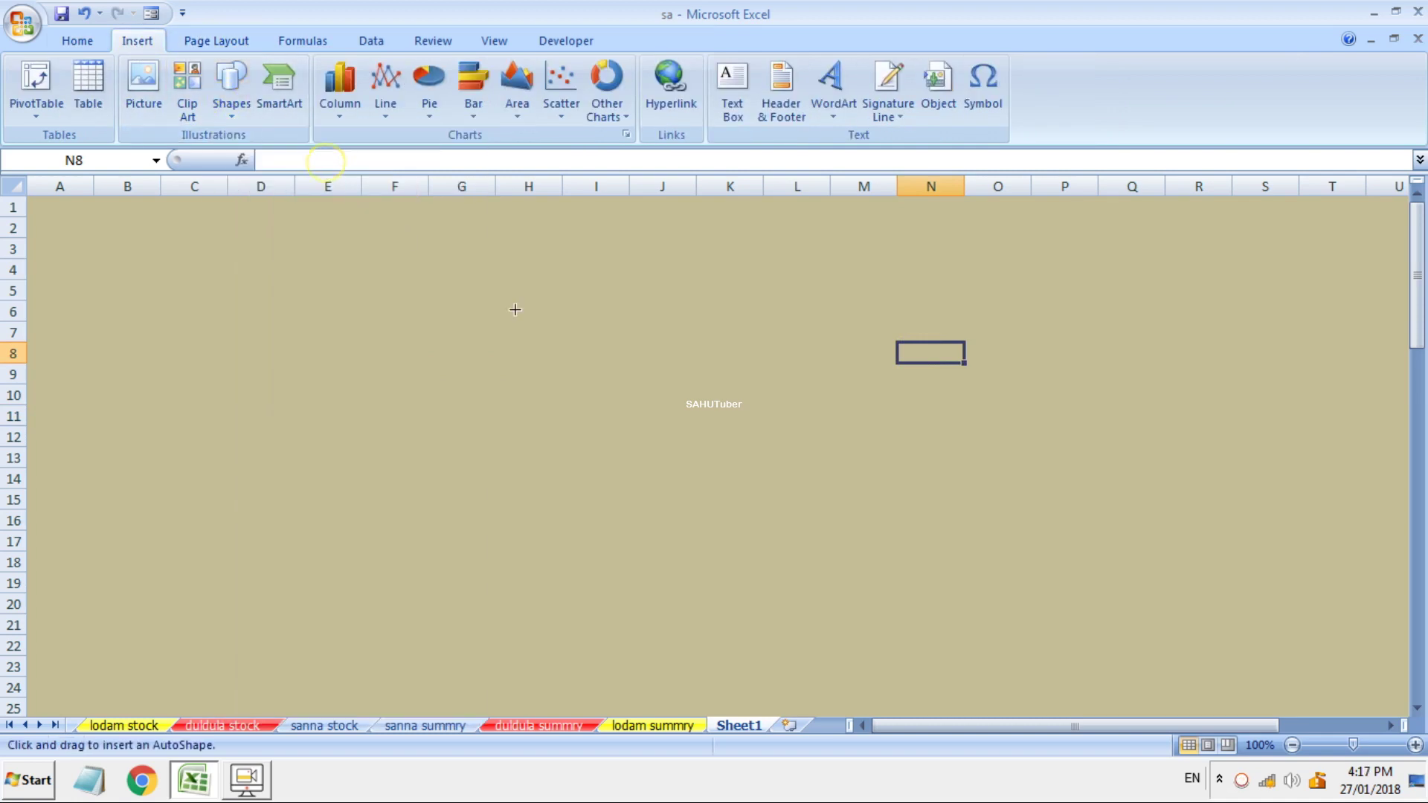
pyautogui.moveTo(540, 335); pyautogui.dragTo(751, 440)
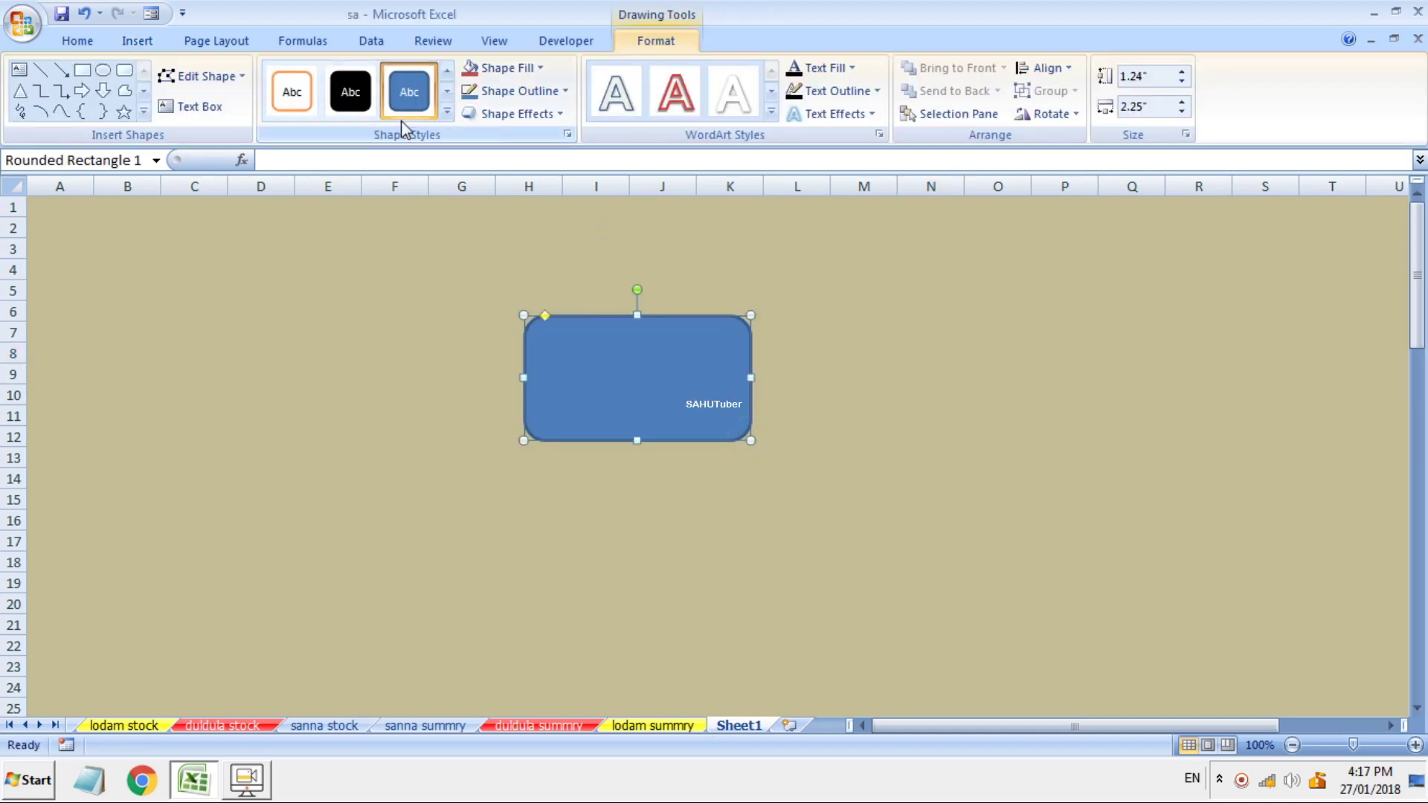
pyautogui.click(448, 113)
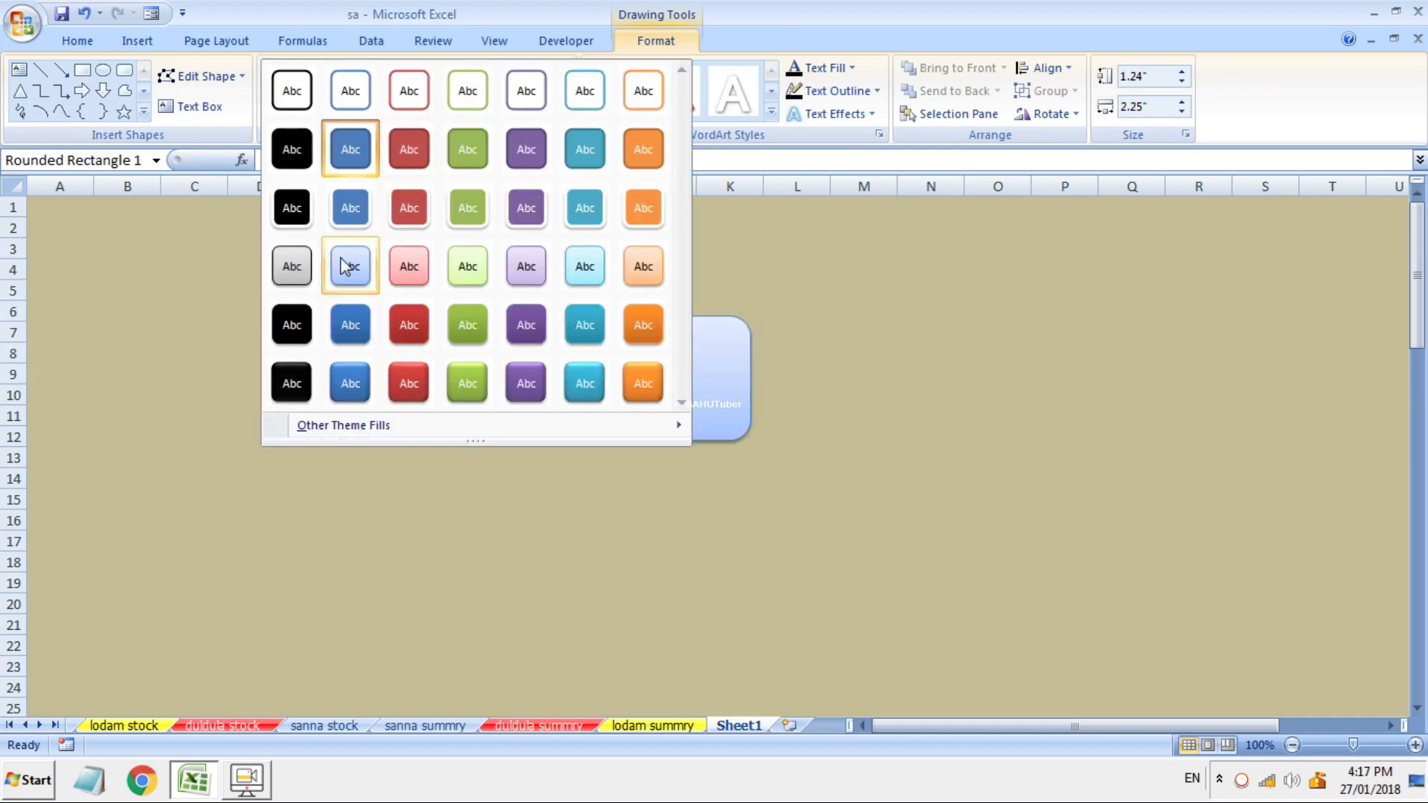
pyautogui.click(305, 323)
pyautogui.click(966, 416)
# Label the rounded rectangle with the text SANNA STOCK.
pyautogui.click(699, 383)
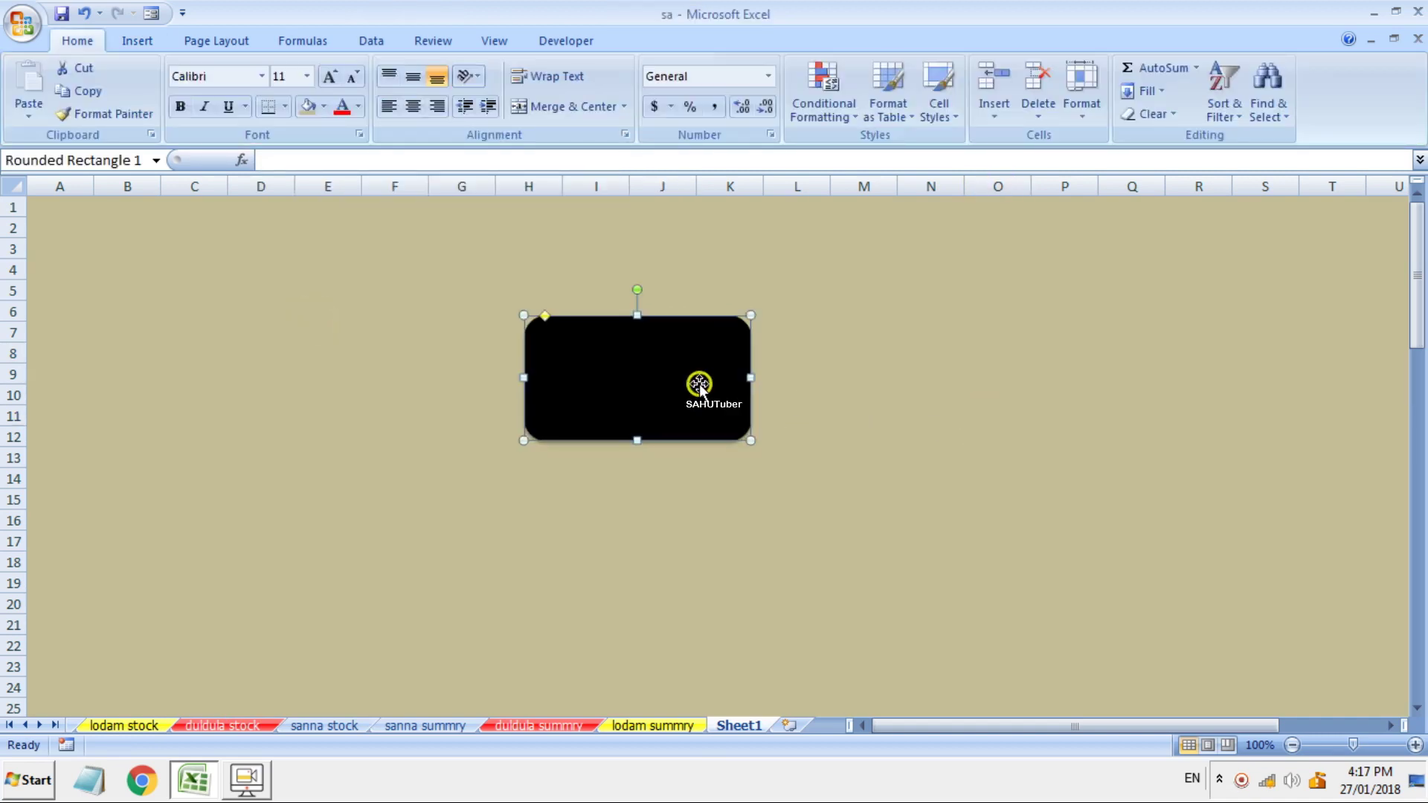
pyautogui.rightClick(699, 384)
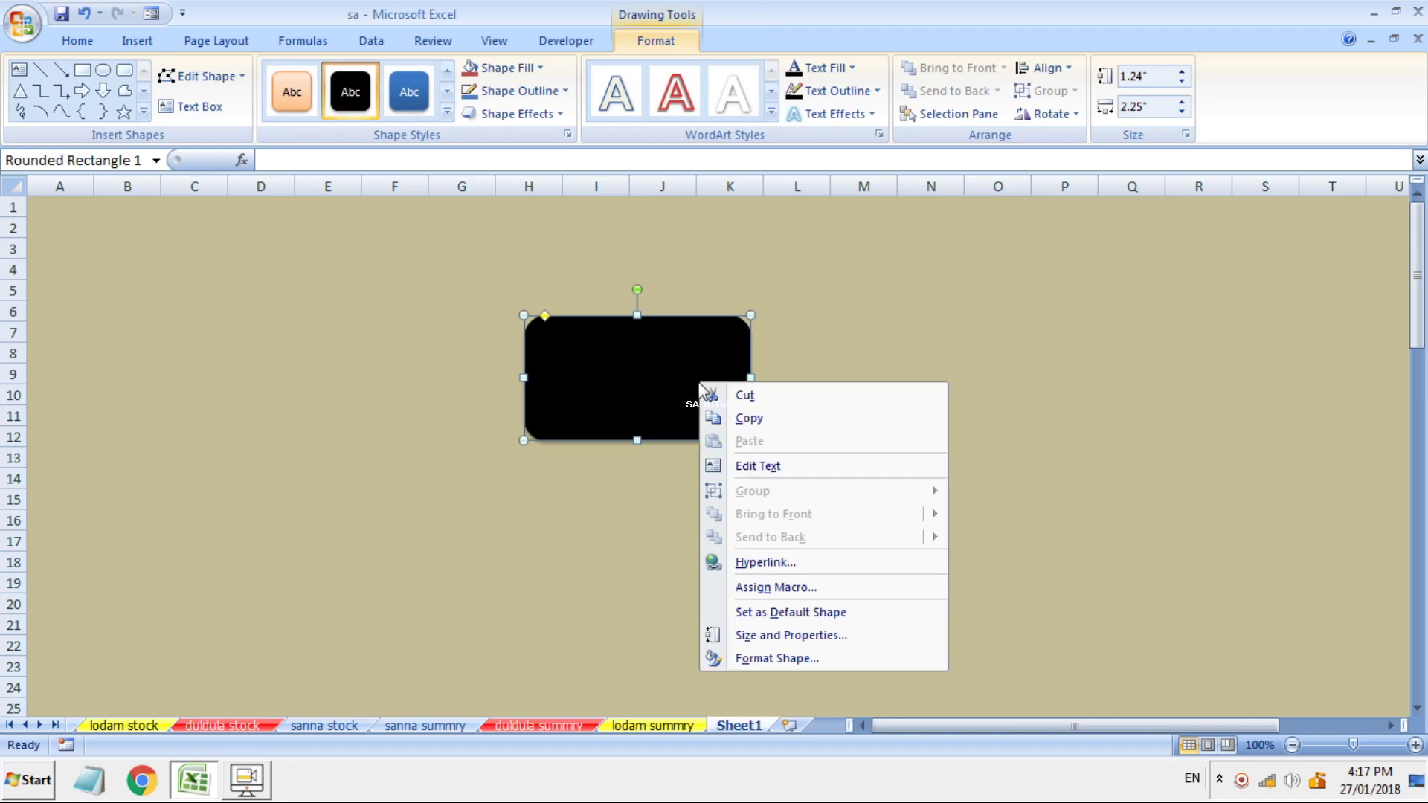
pyautogui.click(1200, 414)
pyautogui.rightClick(635, 395)
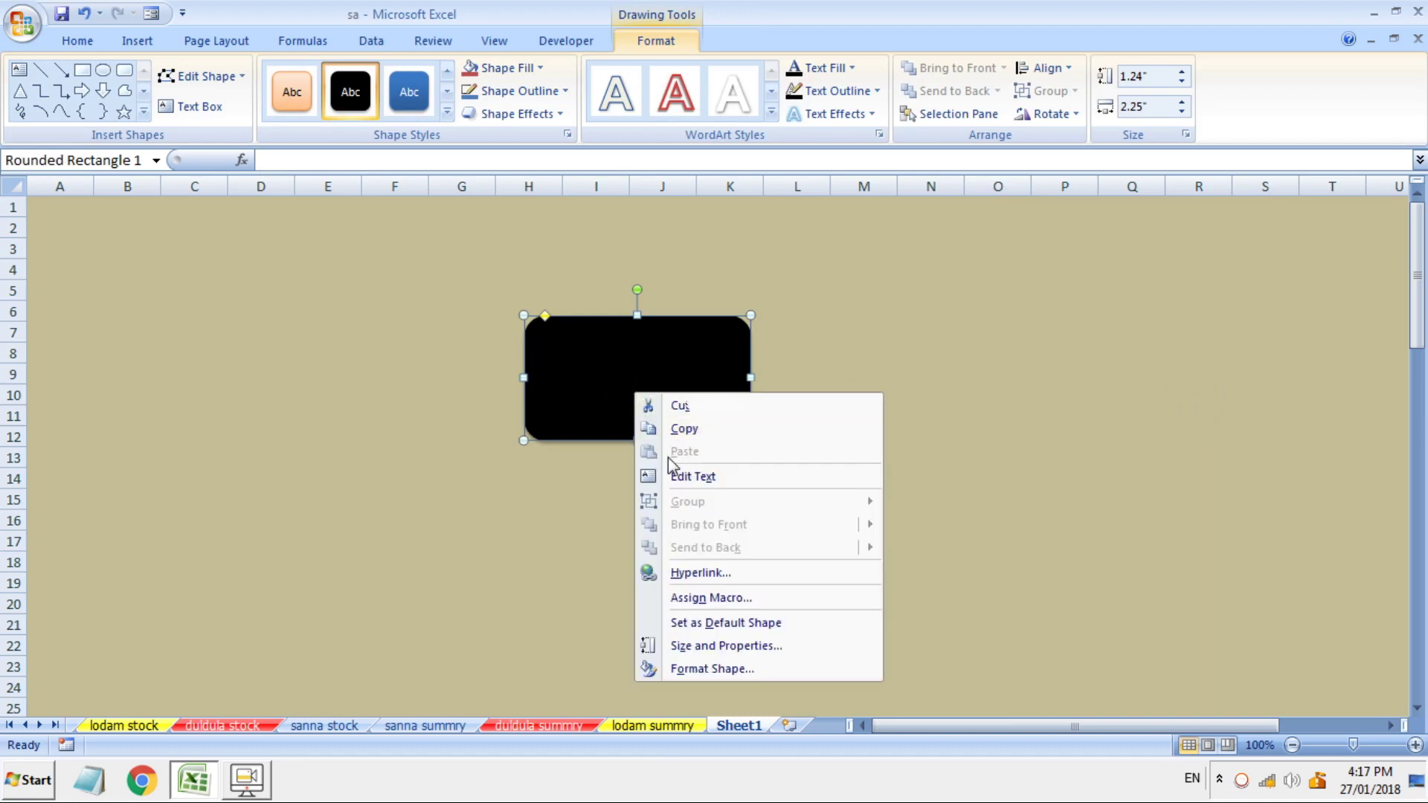
pyautogui.click(688, 477)
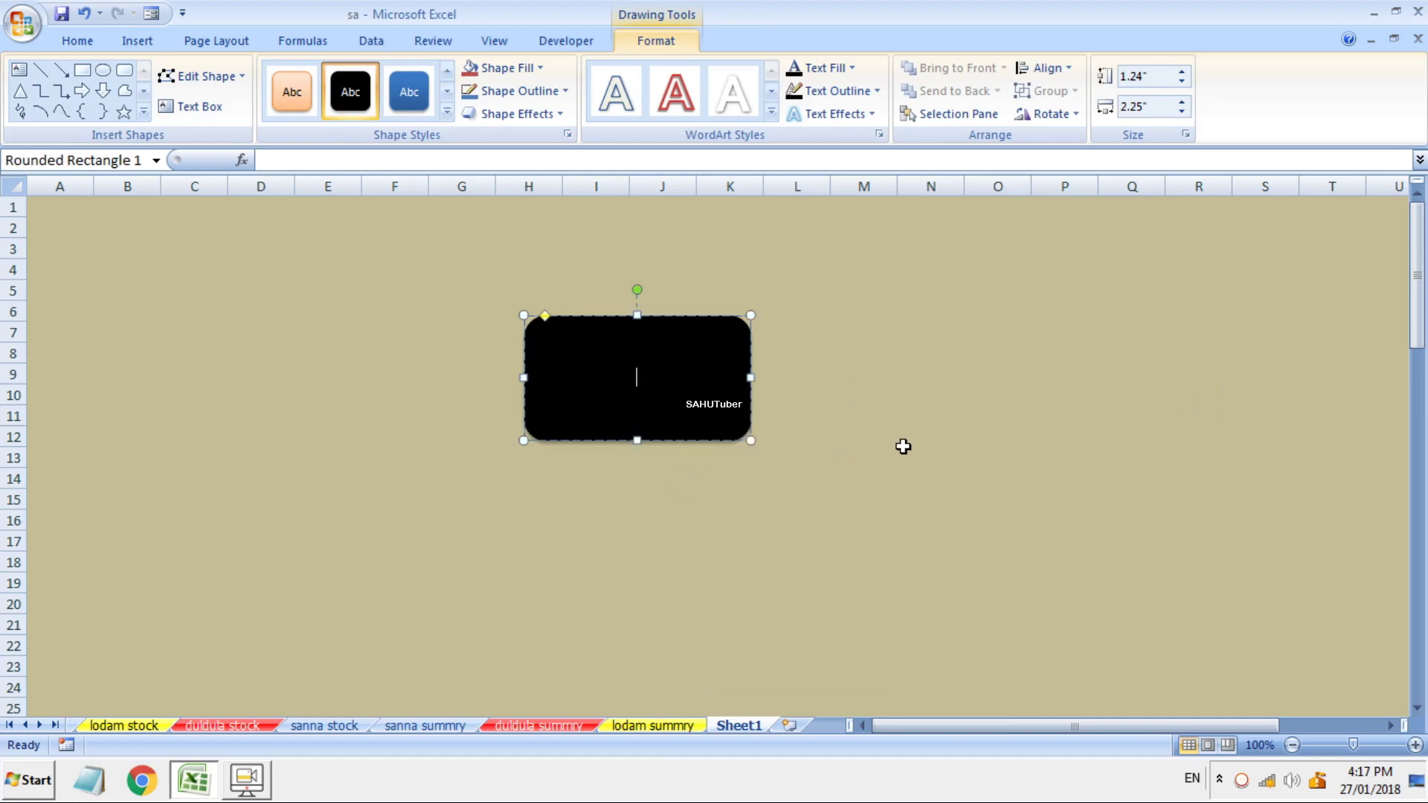
pyautogui.click(526, 437)
pyautogui.write('SANN')
pyautogui.write('A ST')
pyautogui.write('OC')
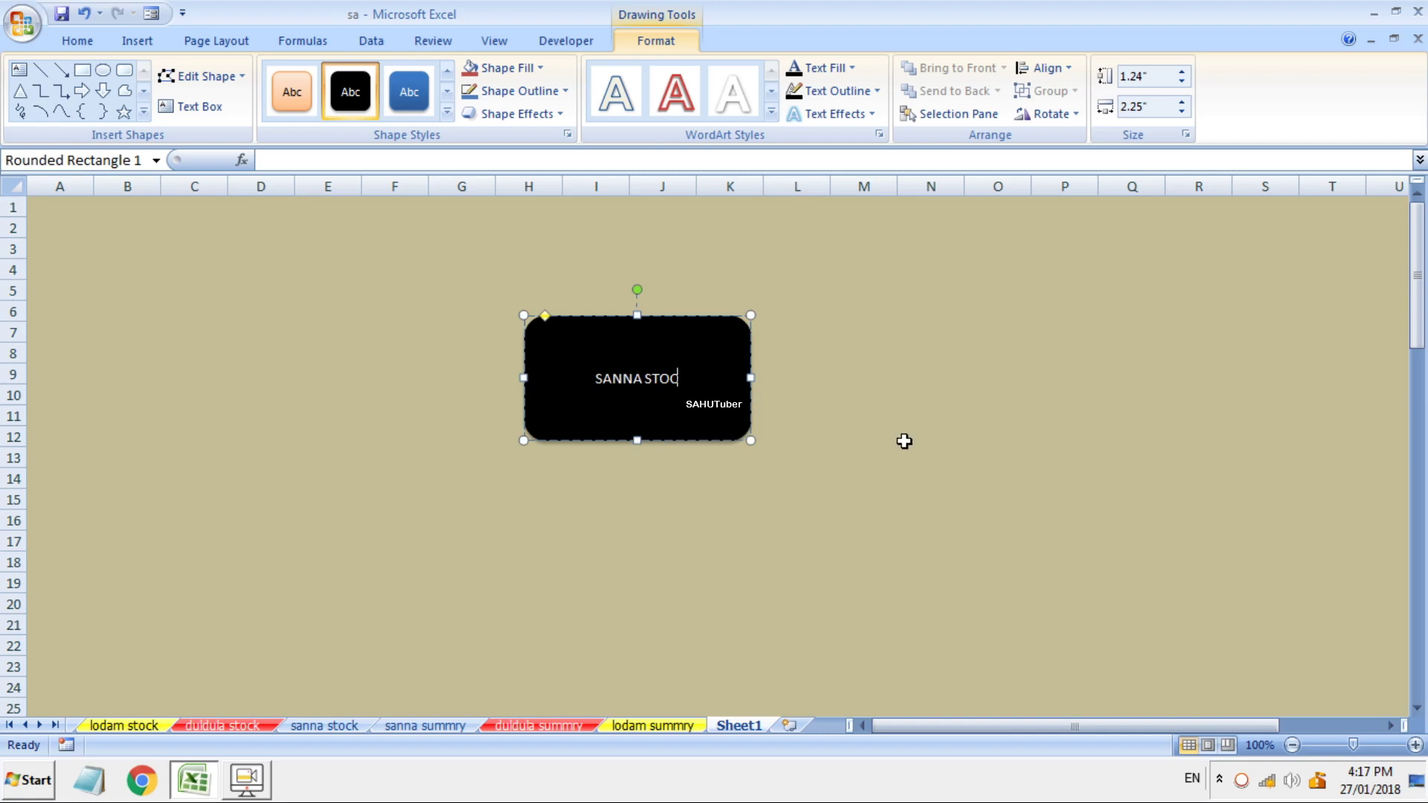
pyautogui.write('K')
pyautogui.click(904, 441)
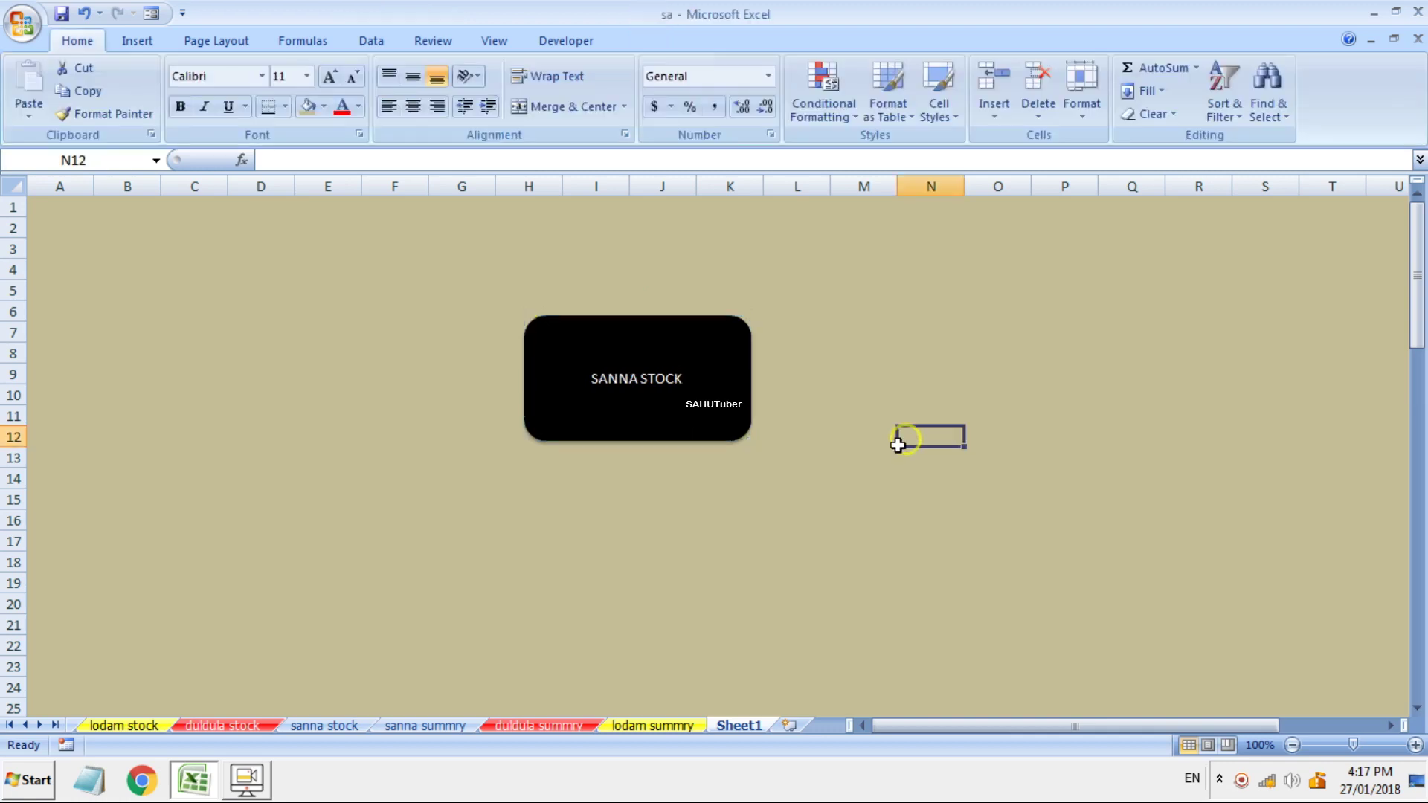
# Make the SANNA STOCK label bold and grow its font to size 20.
pyautogui.click(587, 383)
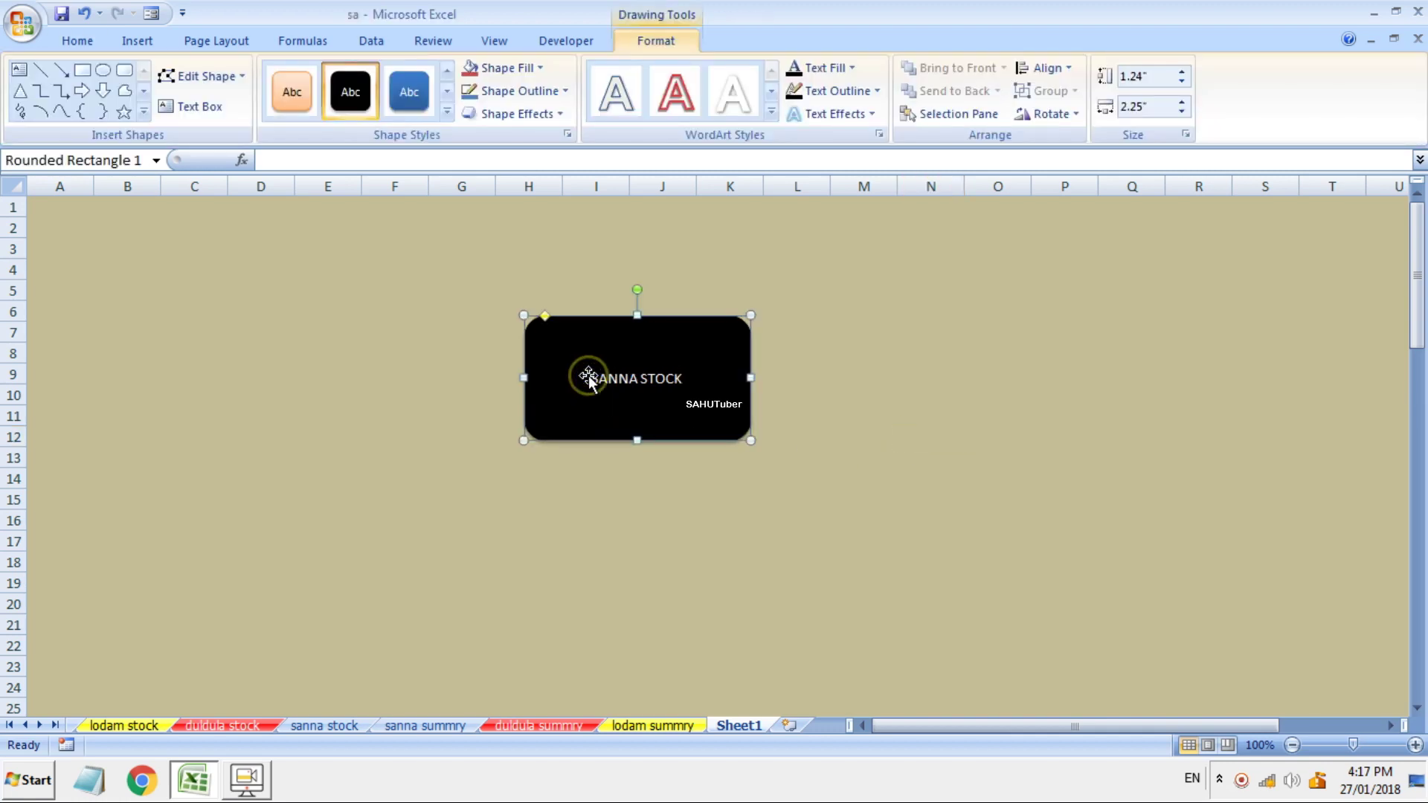
pyautogui.click(606, 377)
pyautogui.moveTo(591, 378); pyautogui.dragTo(682, 378)
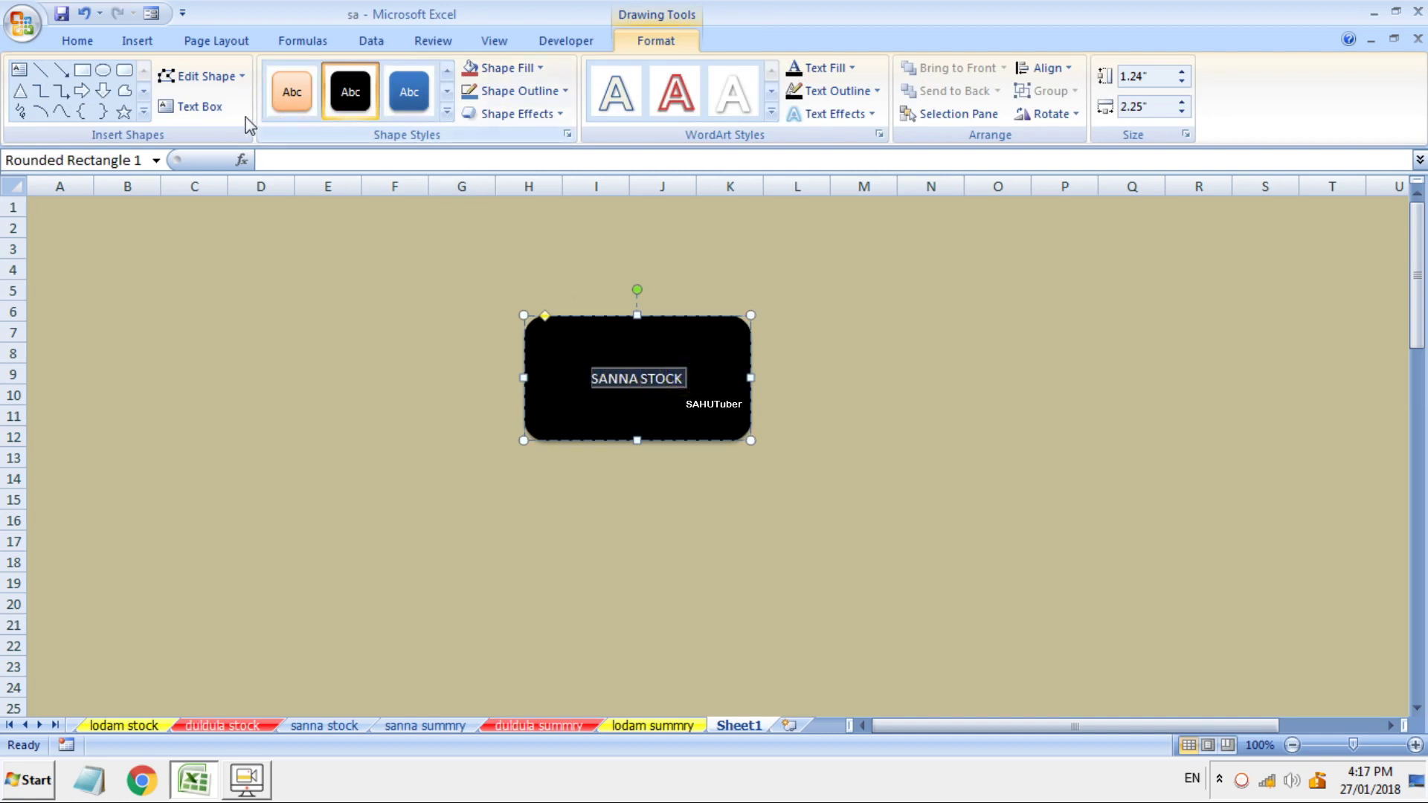
pyautogui.click(95, 41)
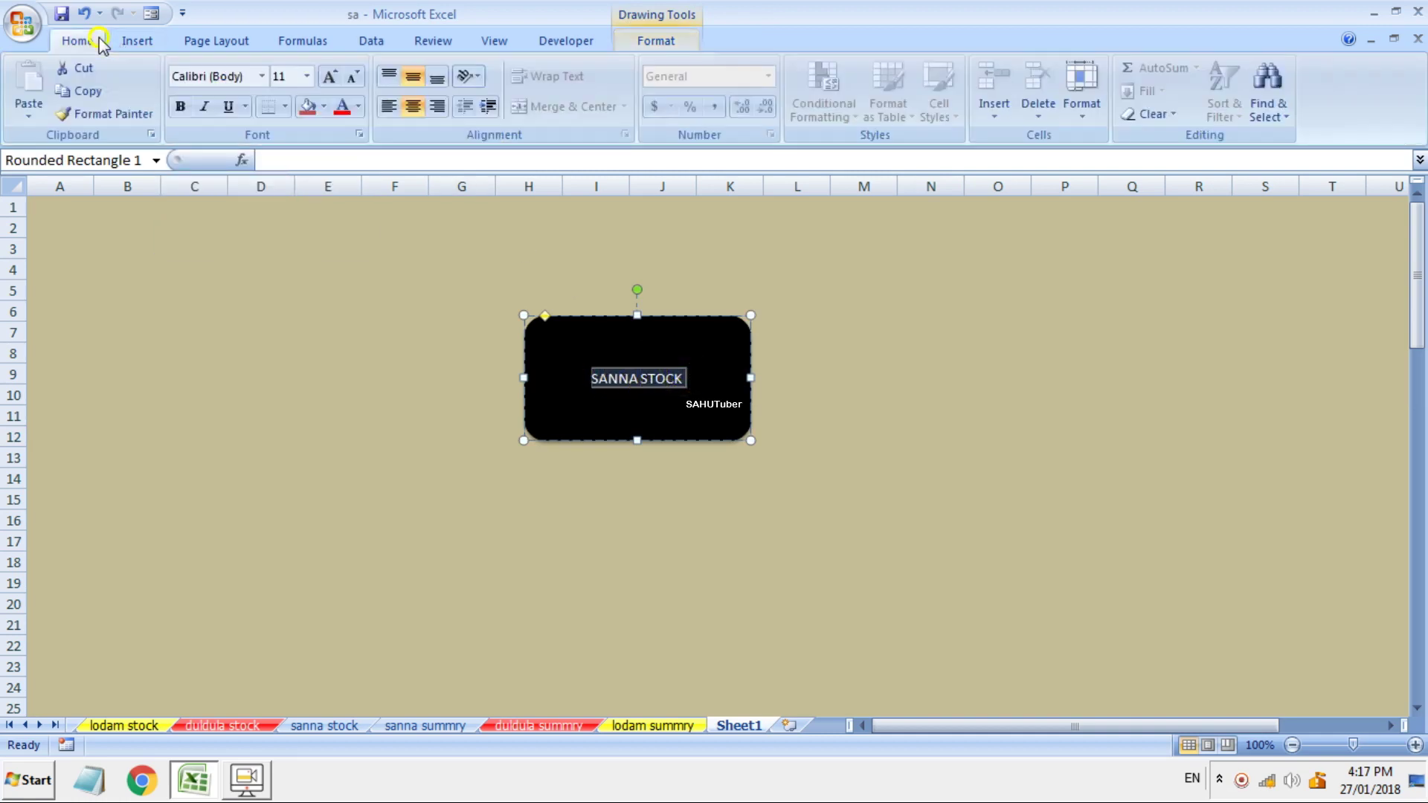
pyautogui.click(181, 107)
pyautogui.click(329, 76)
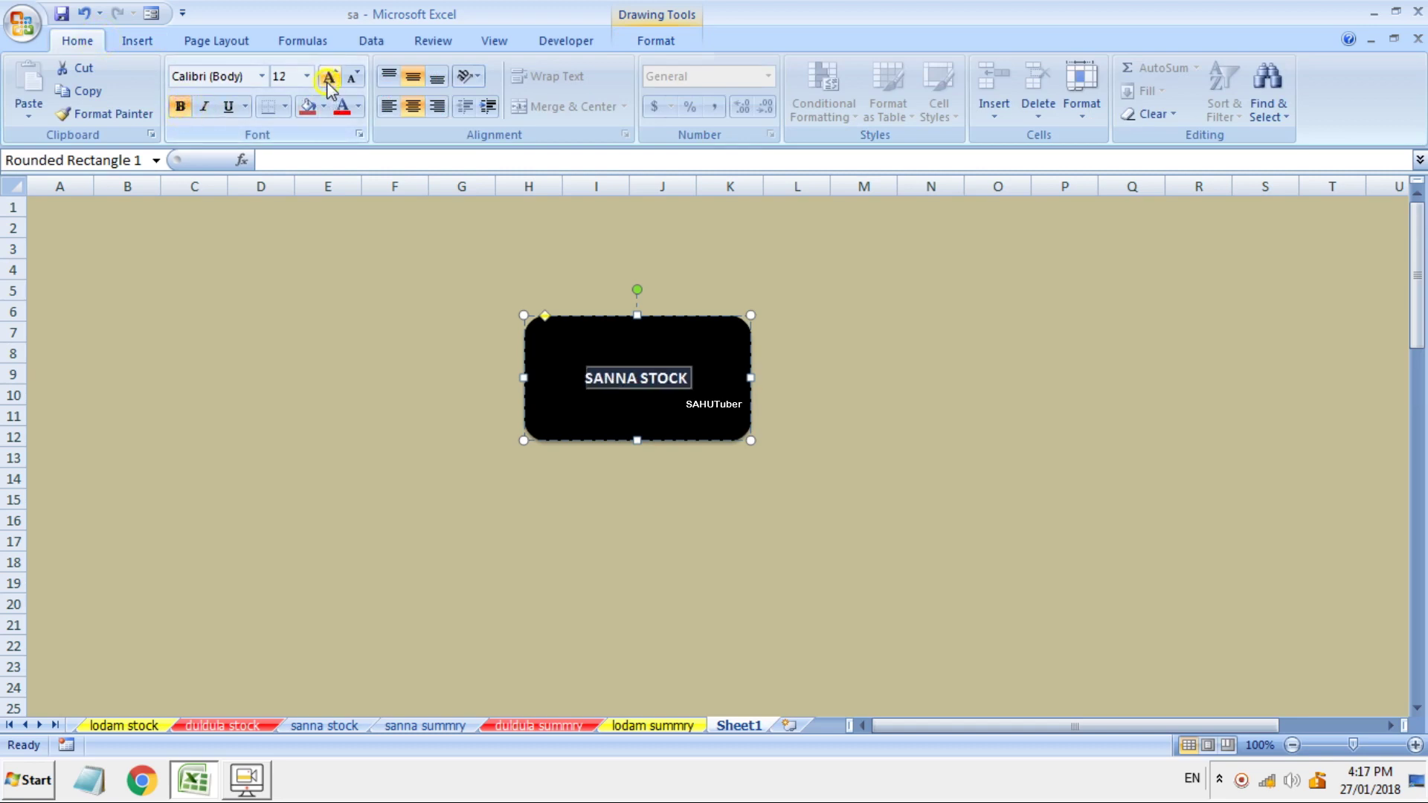
pyautogui.click(329, 77)
pyautogui.click(329, 77)
pyautogui.click(328, 77)
pyautogui.click(328, 77)
pyautogui.click(992, 417)
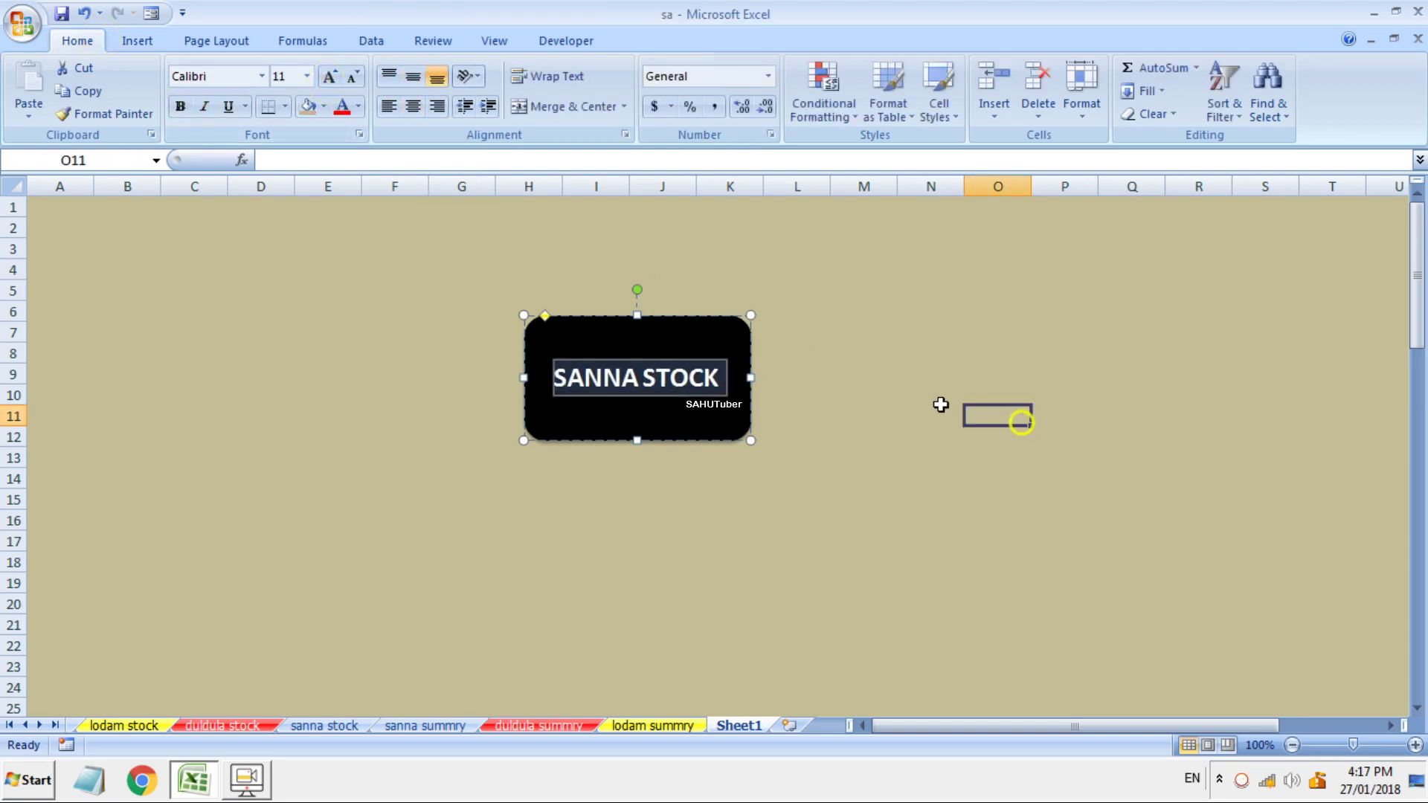
pyautogui.click(1122, 435)
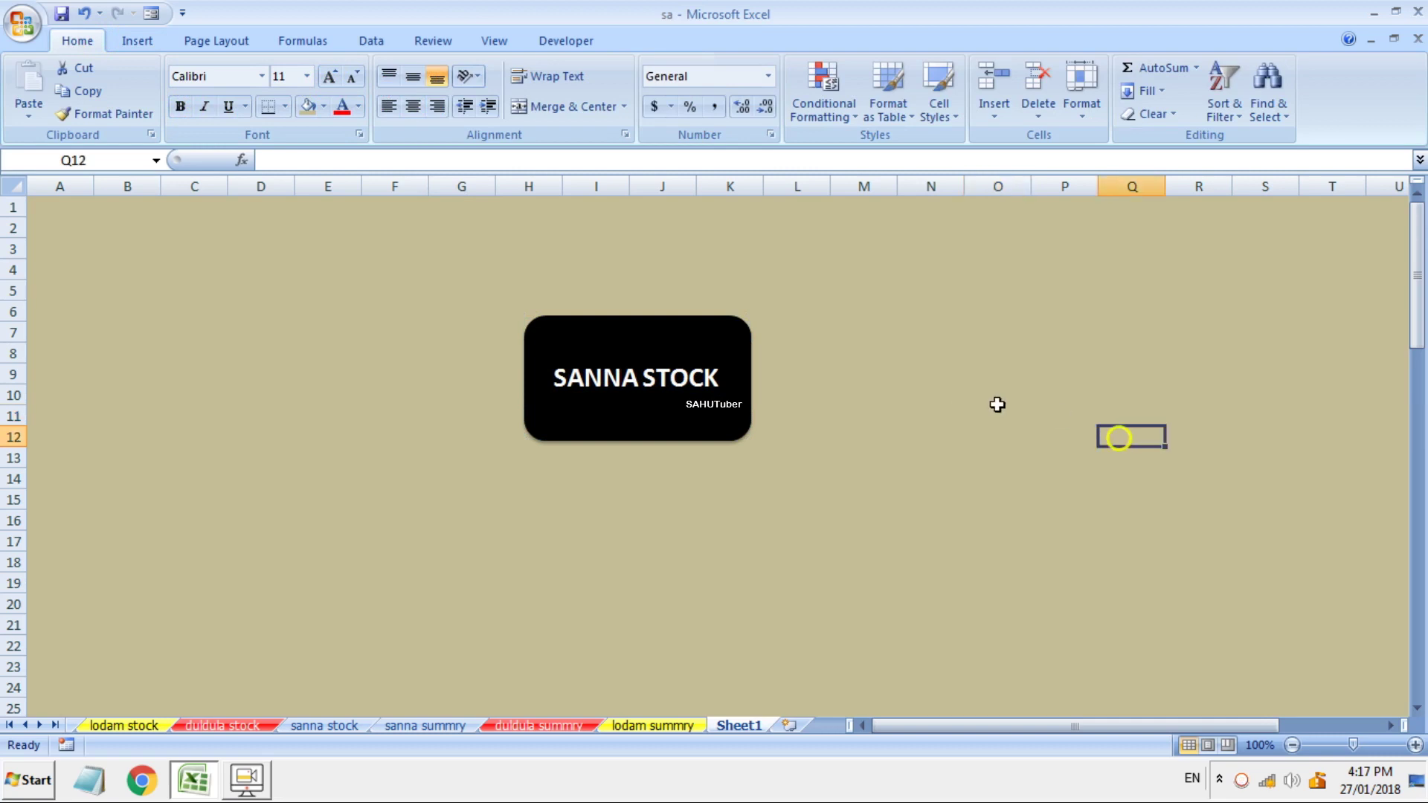
pyautogui.click(596, 395)
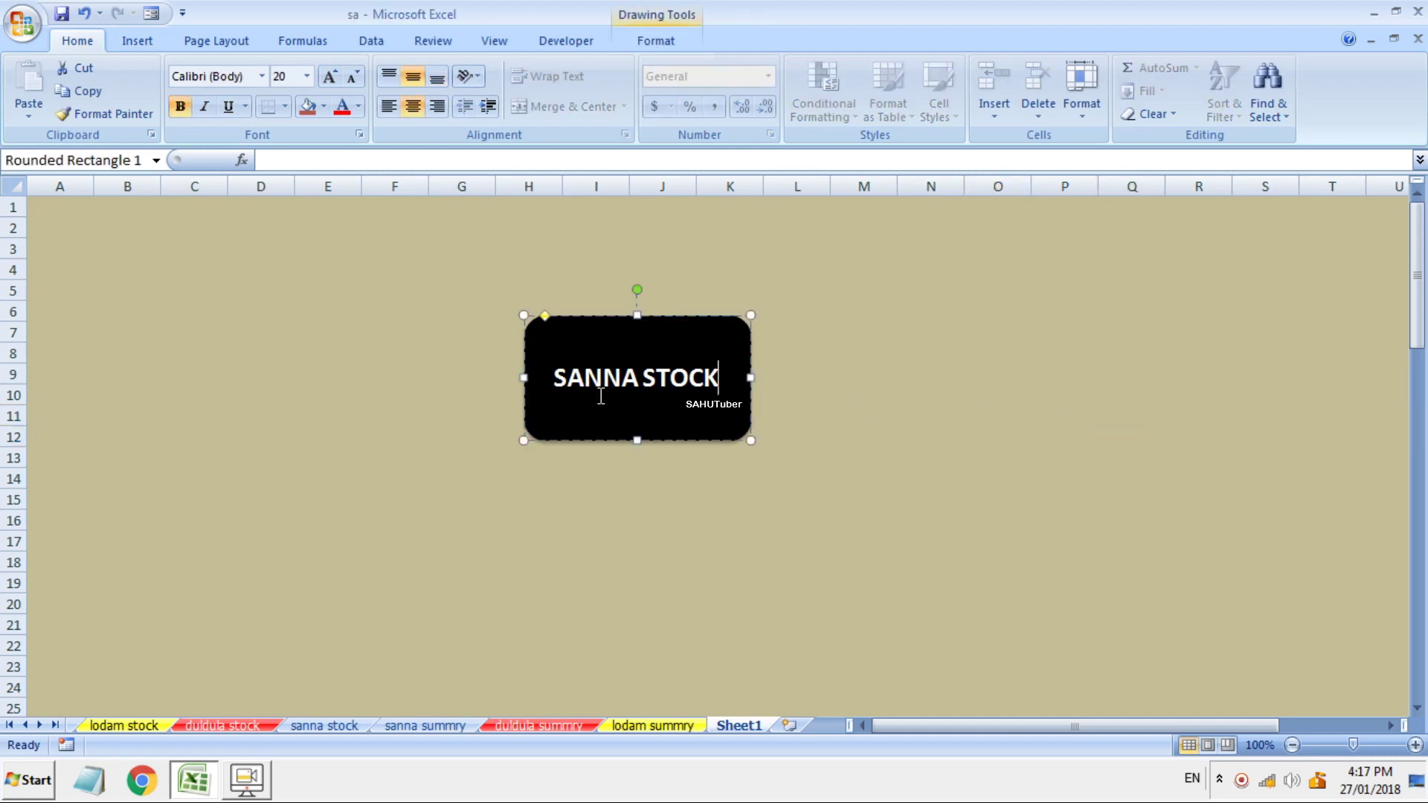
# Hyperlink the SANNA STOCK shape to the 'sanna stock' sheet in this document.
pyautogui.rightClick(601, 398)
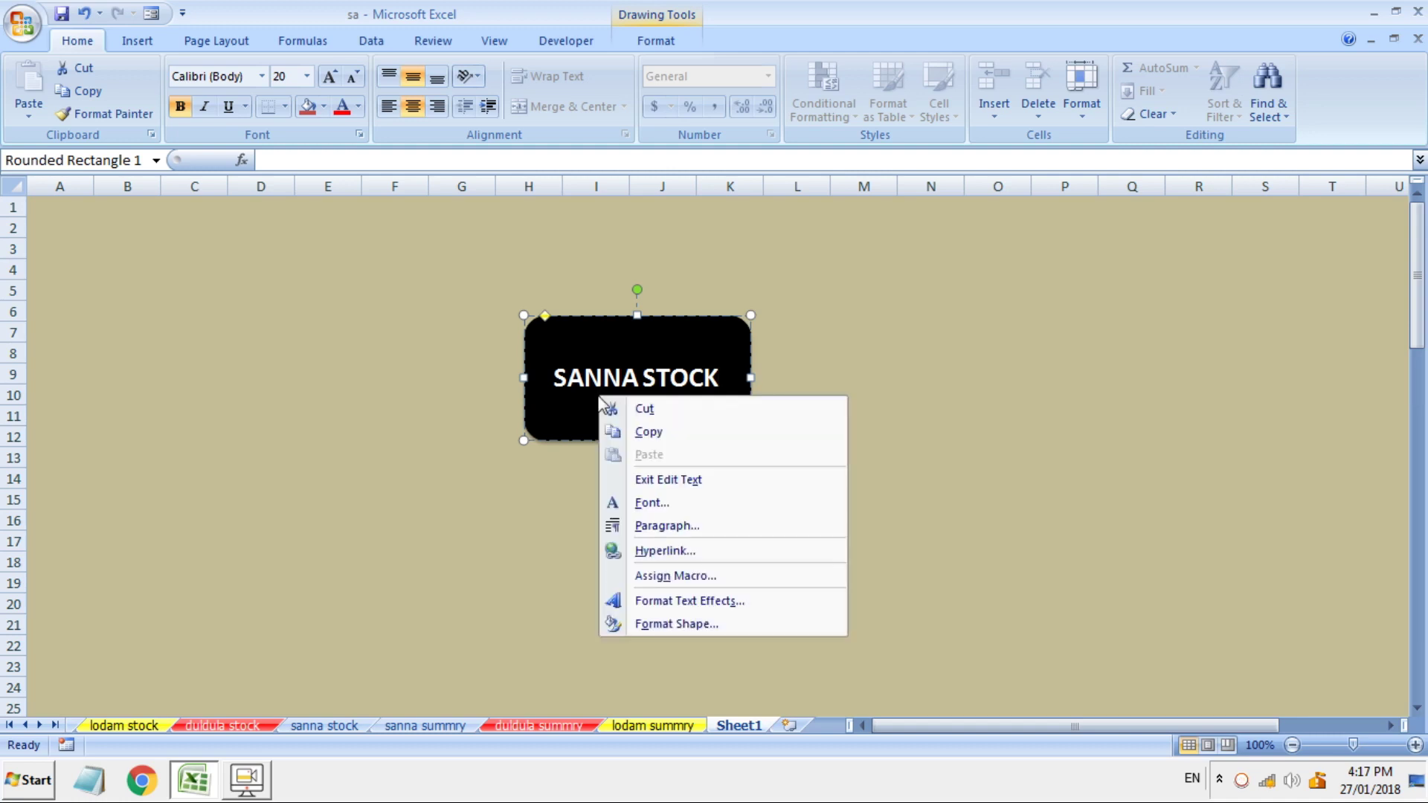
pyautogui.click(681, 554)
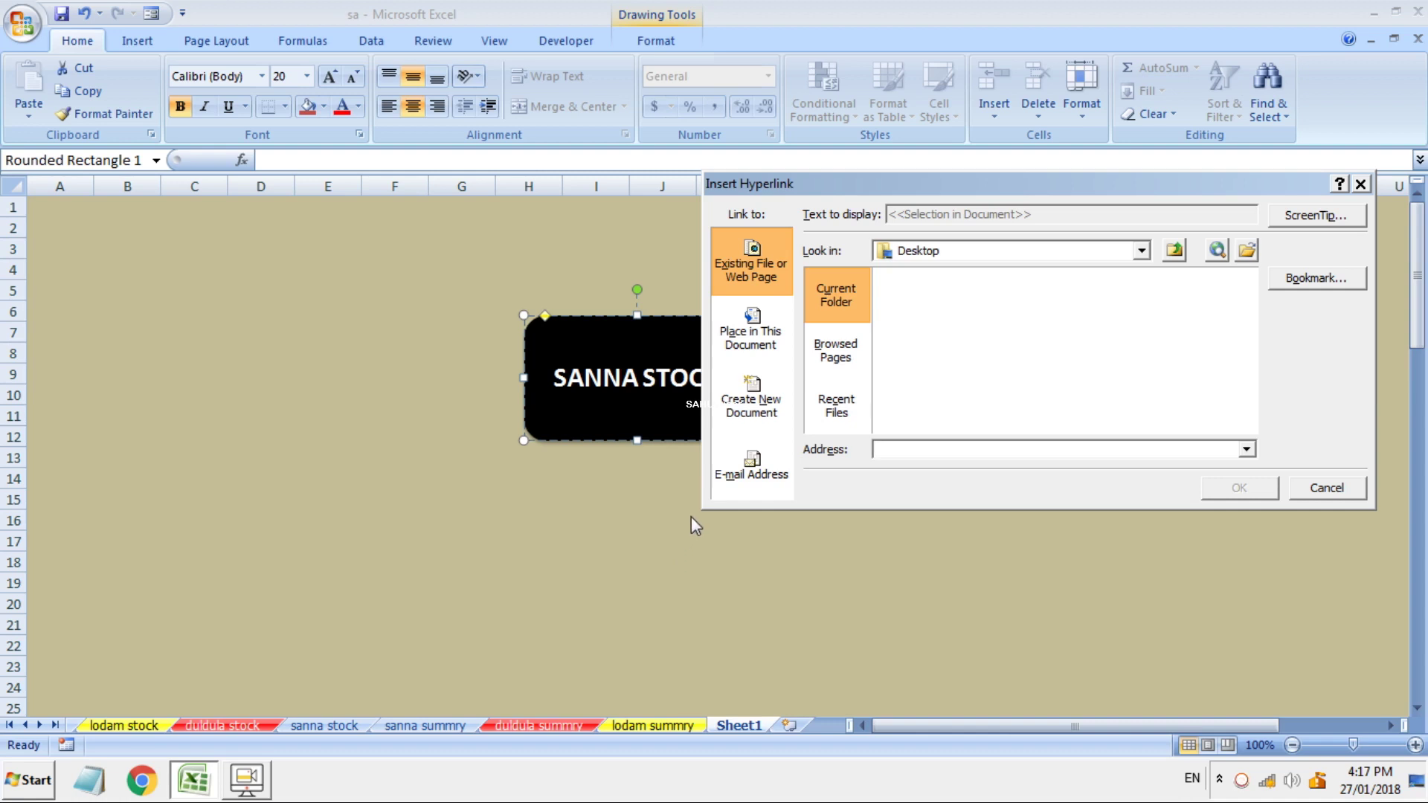
pyautogui.click(761, 352)
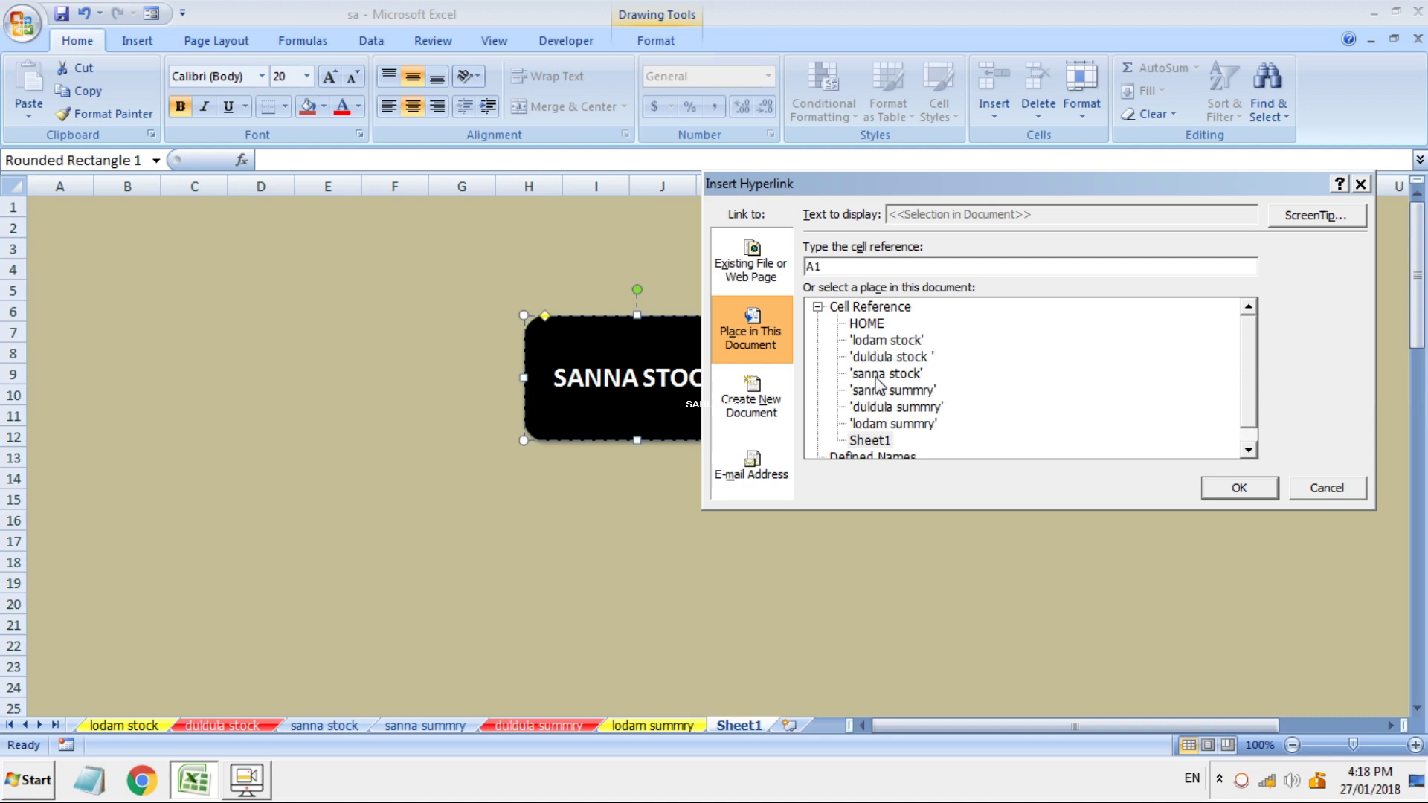
pyautogui.click(878, 375)
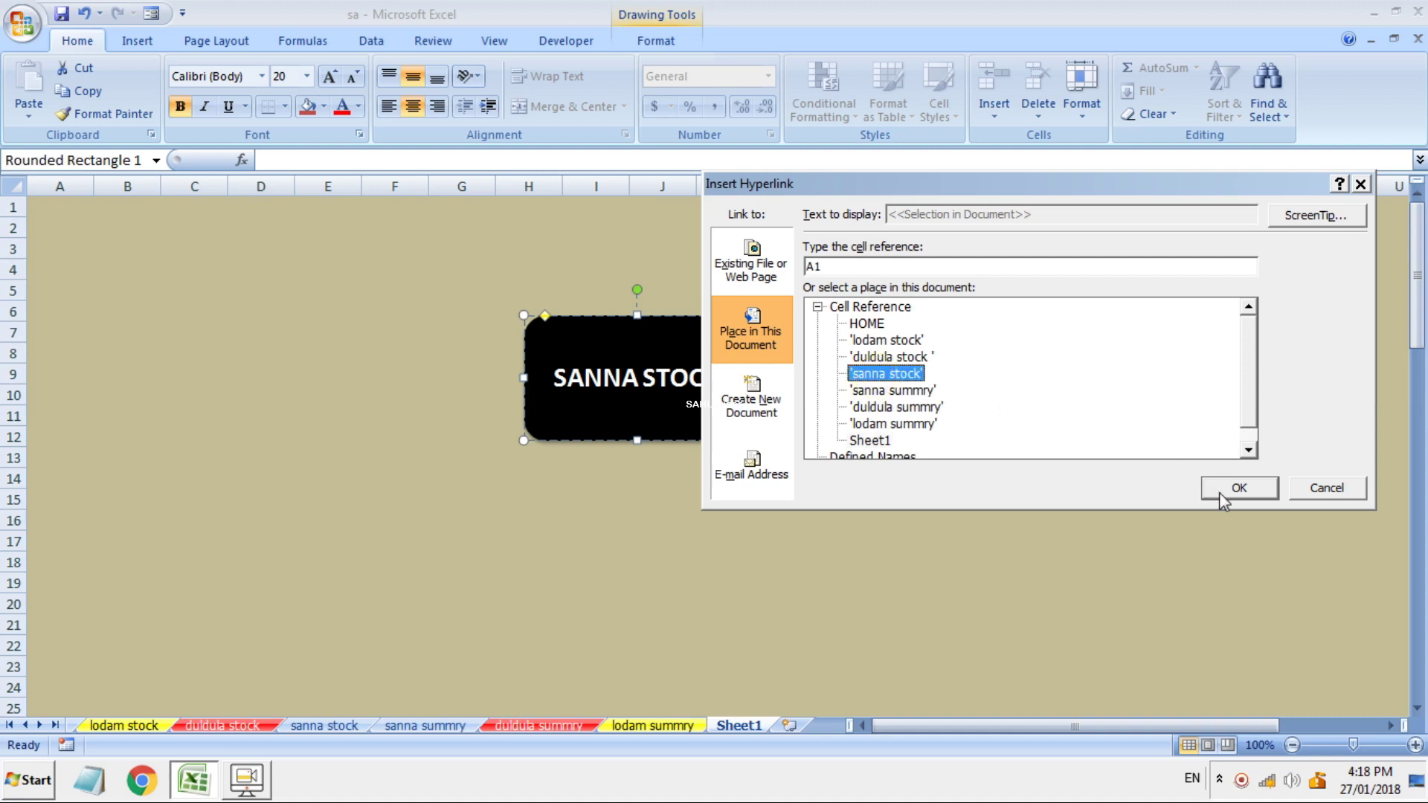
pyautogui.click(1359, 183)
pyautogui.click(1223, 393)
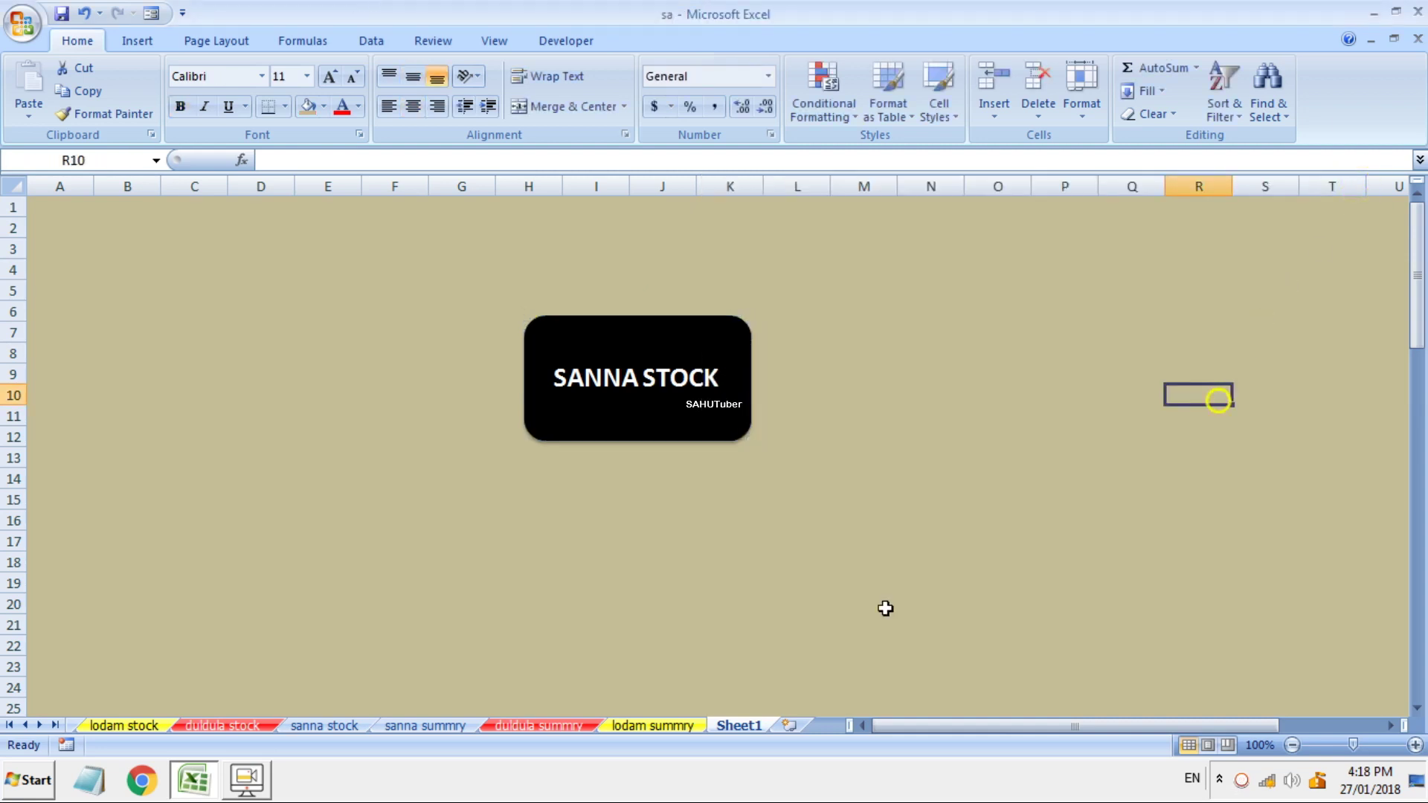
# Add a new blank worksheet and enter SAHUTUBER in cell A1.
pyautogui.click(789, 723)
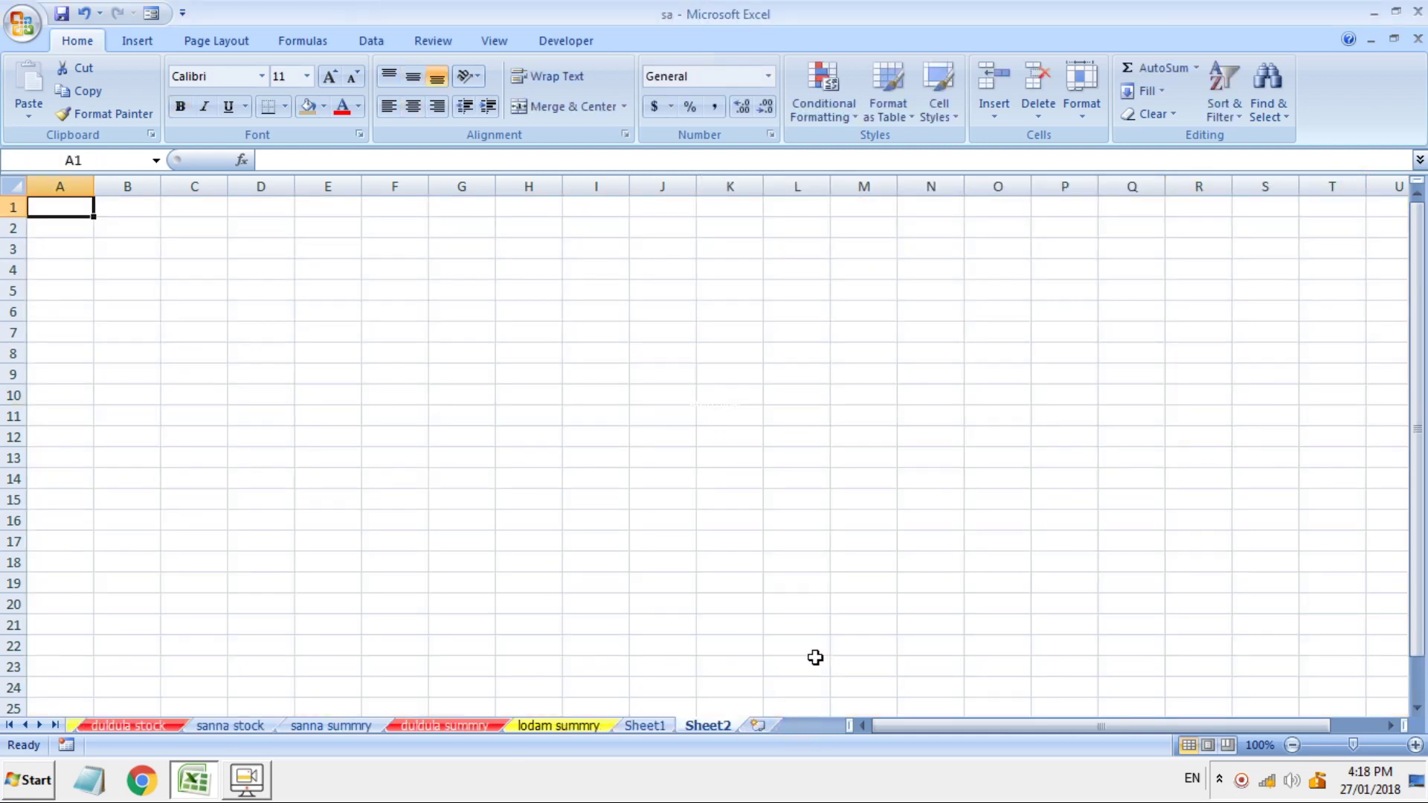
pyautogui.write('SAHUTUBER')
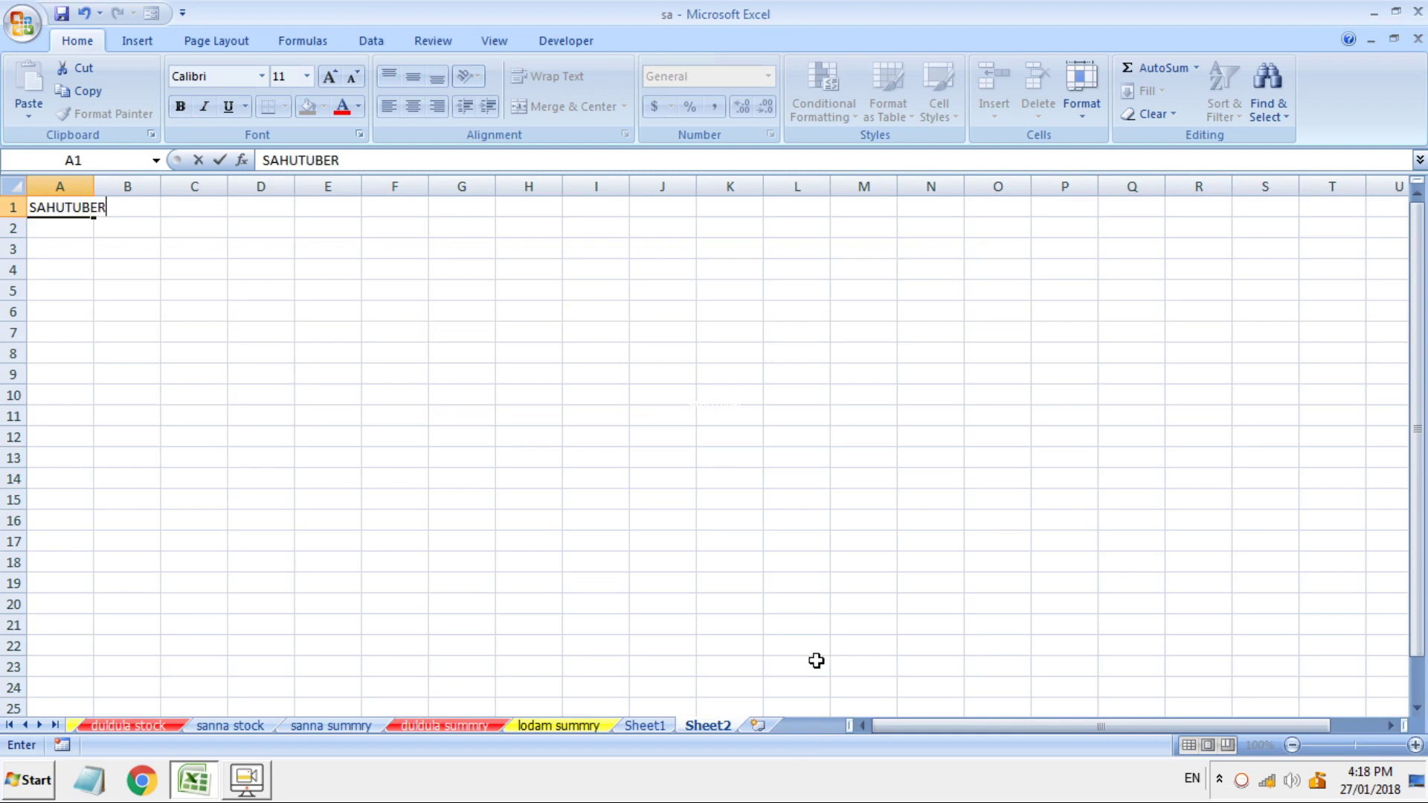
pyautogui.click(898, 641)
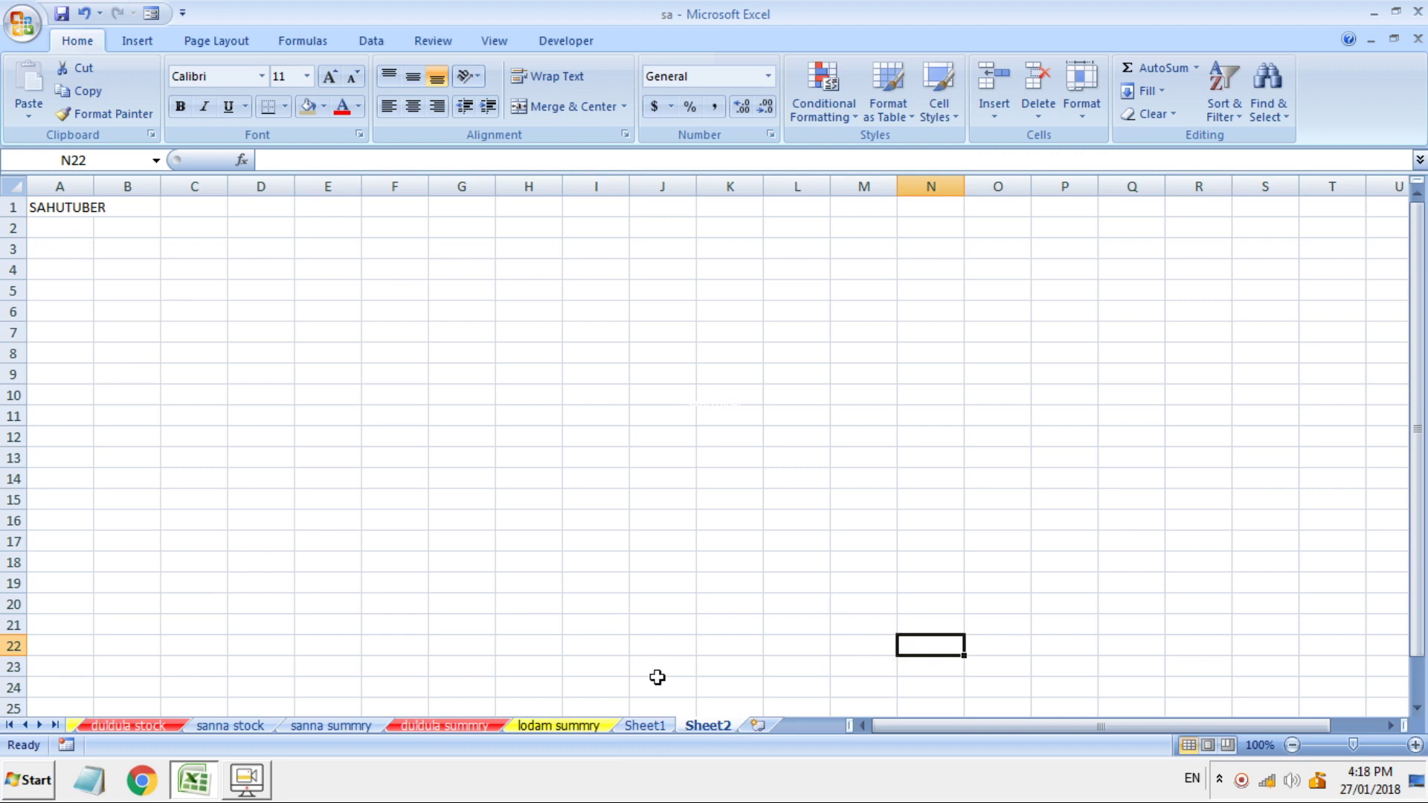
# Rename the Sheet2 tab to SAHUTUBER, then go back to Sheet1.
pyautogui.rightClick(693, 727)
pyautogui.click(958, 576)
pyautogui.rightClick(711, 732)
pyautogui.click(763, 543)
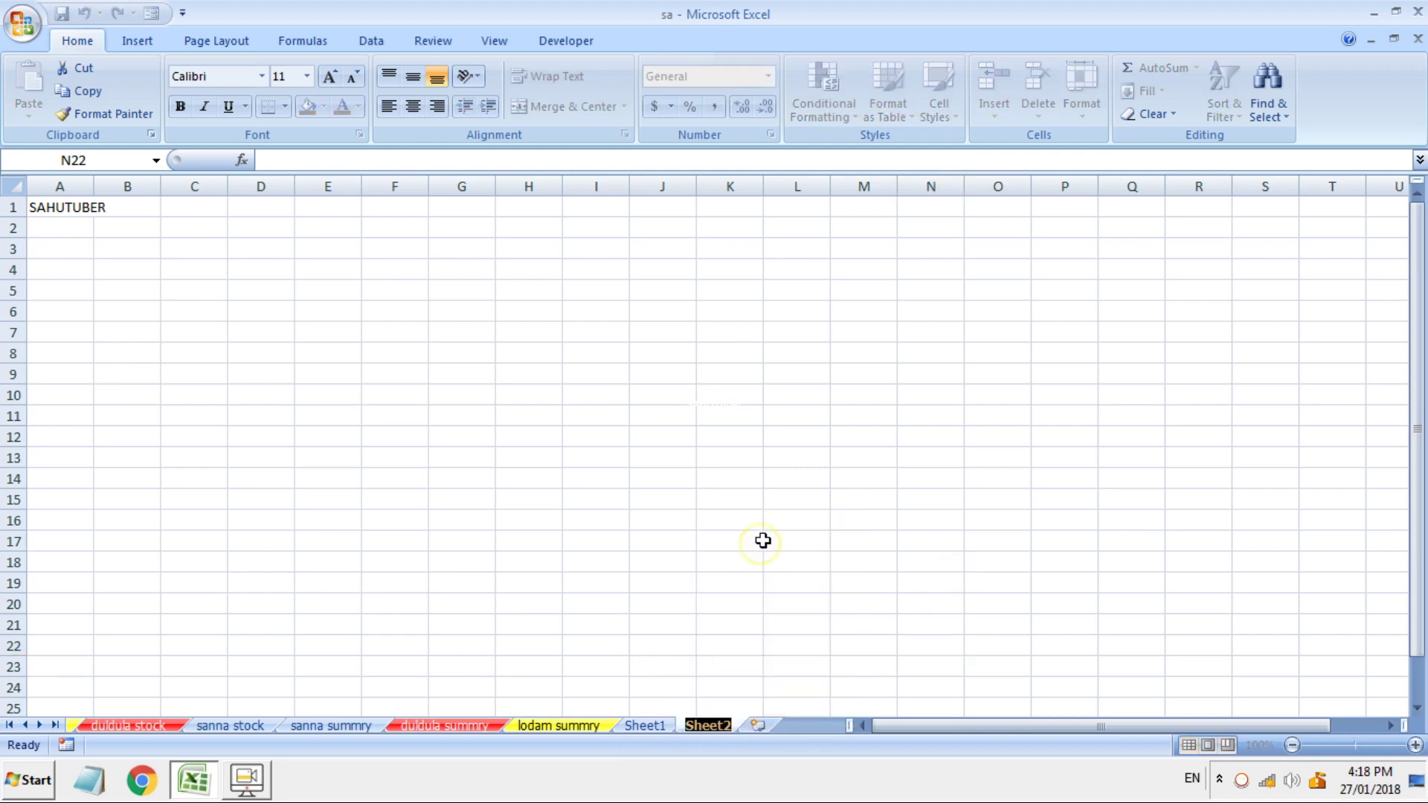
pyautogui.write('SAHUTU')
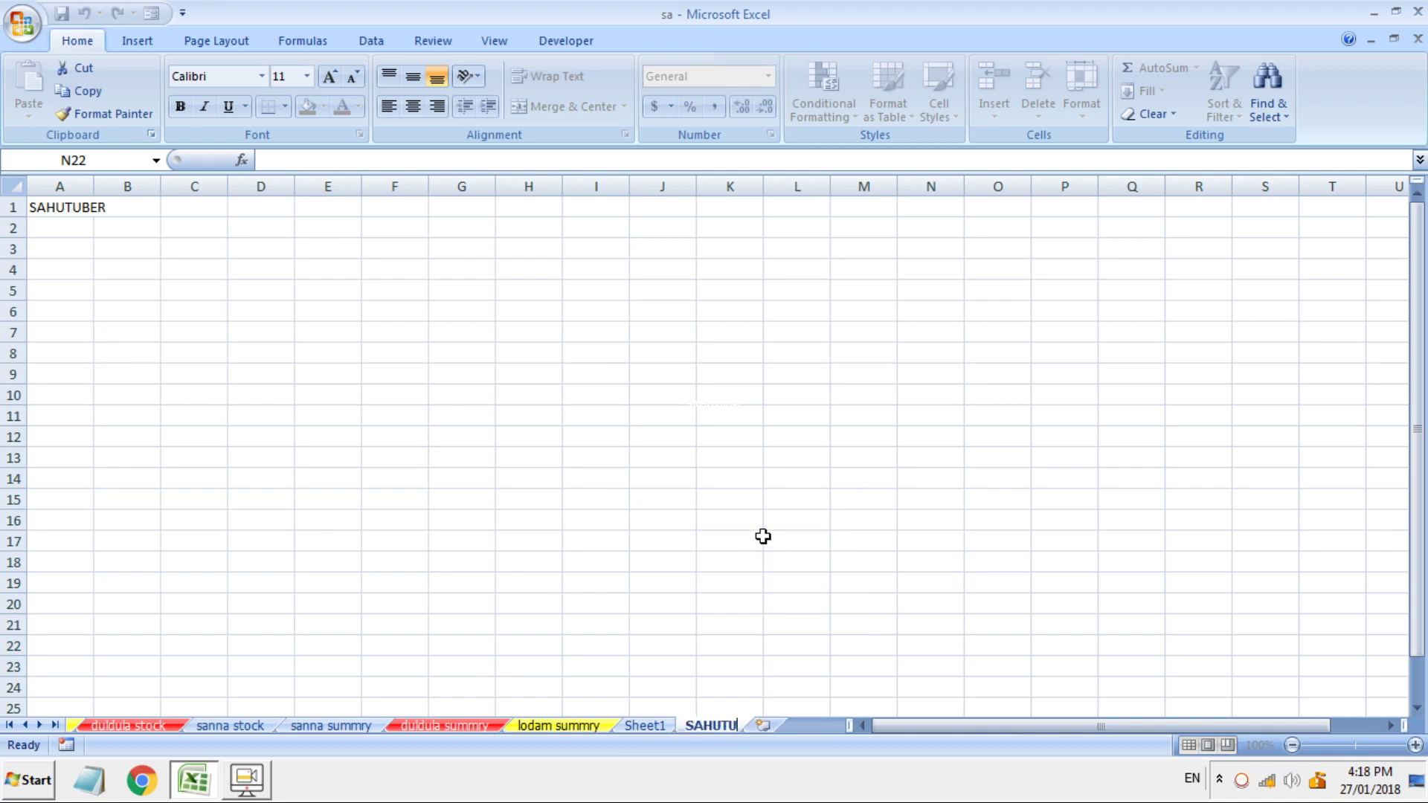
pyautogui.write('BER')
pyautogui.click(763, 534)
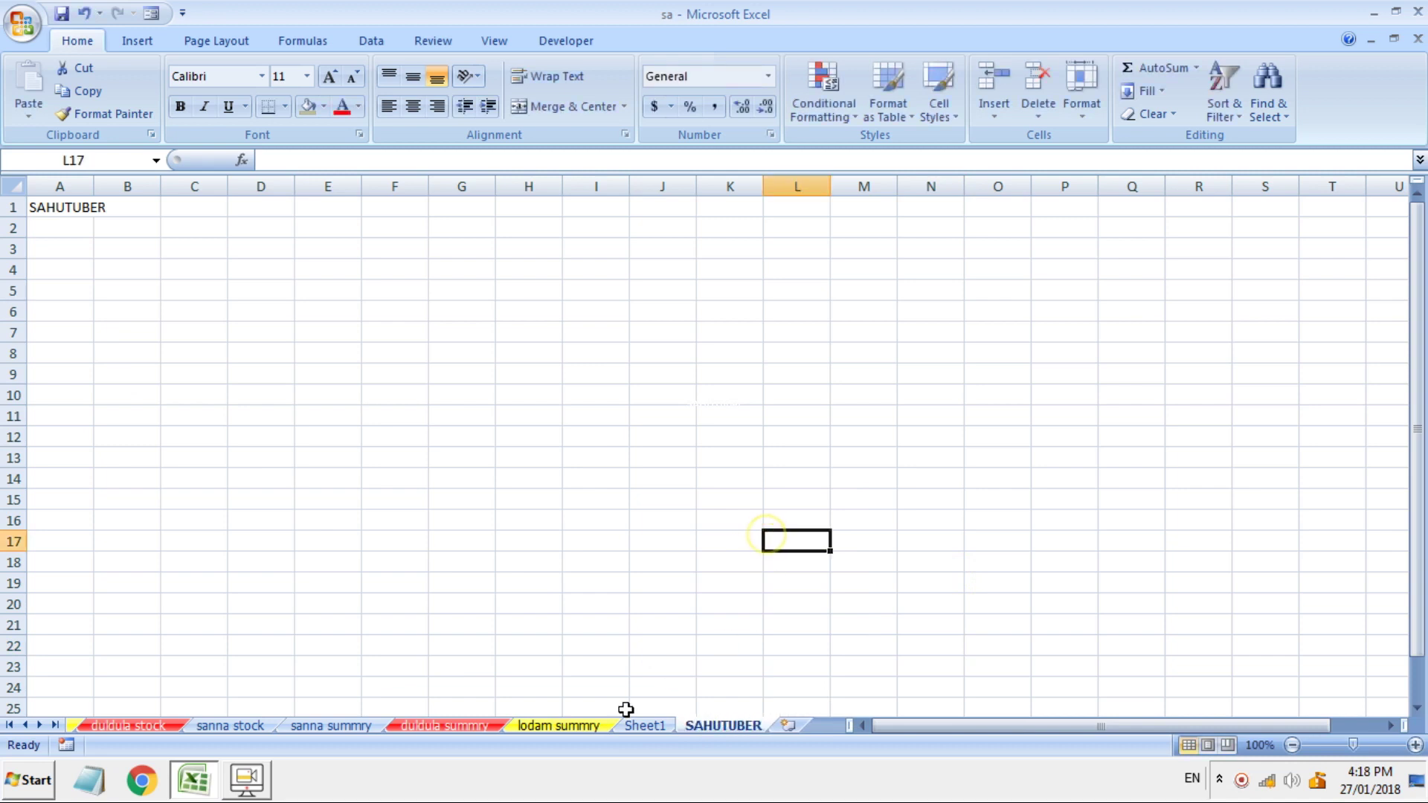
pyautogui.click(644, 725)
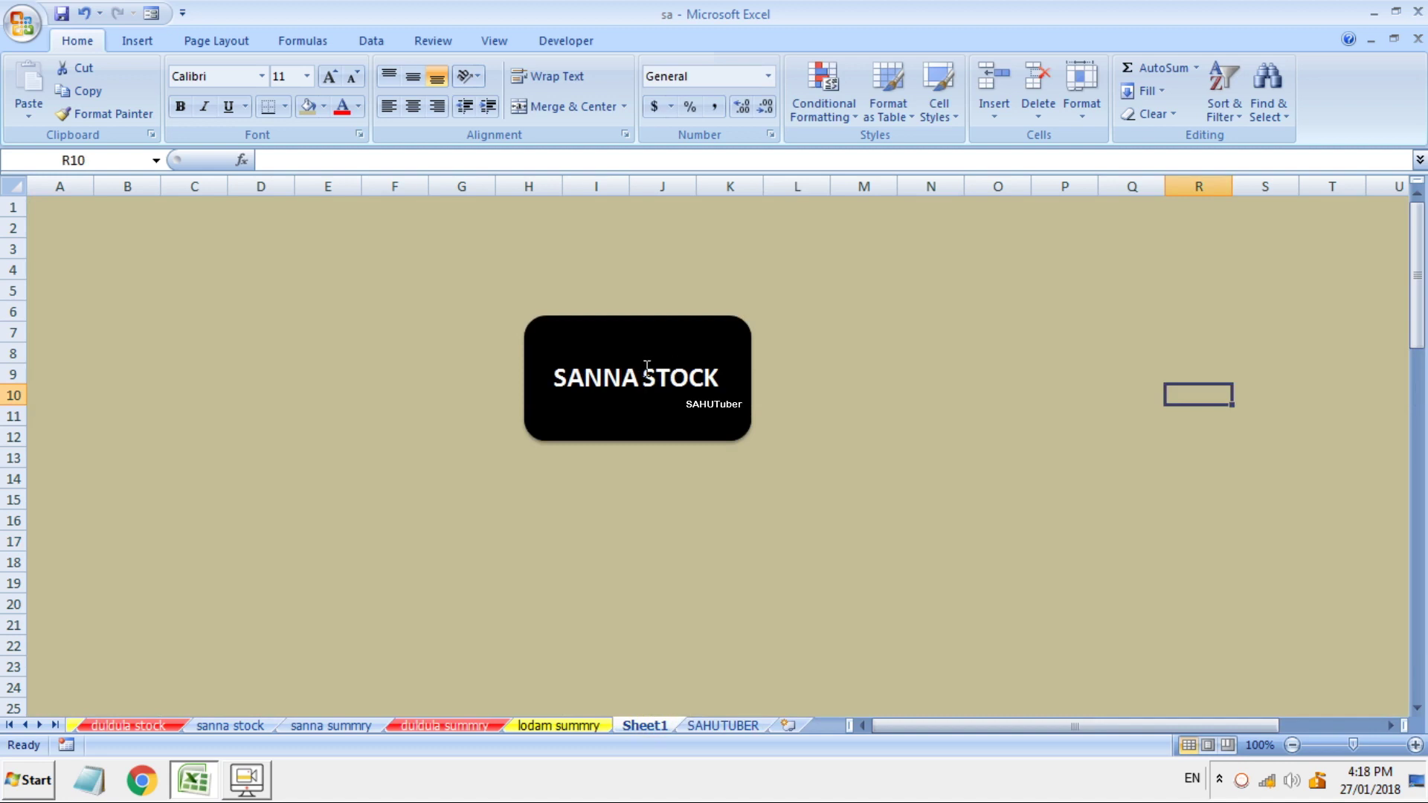
# Hyperlink the SANNA STOCK shape to the SAHUTUBER sheet via Place in This Document, then test it.
pyautogui.click(722, 725)
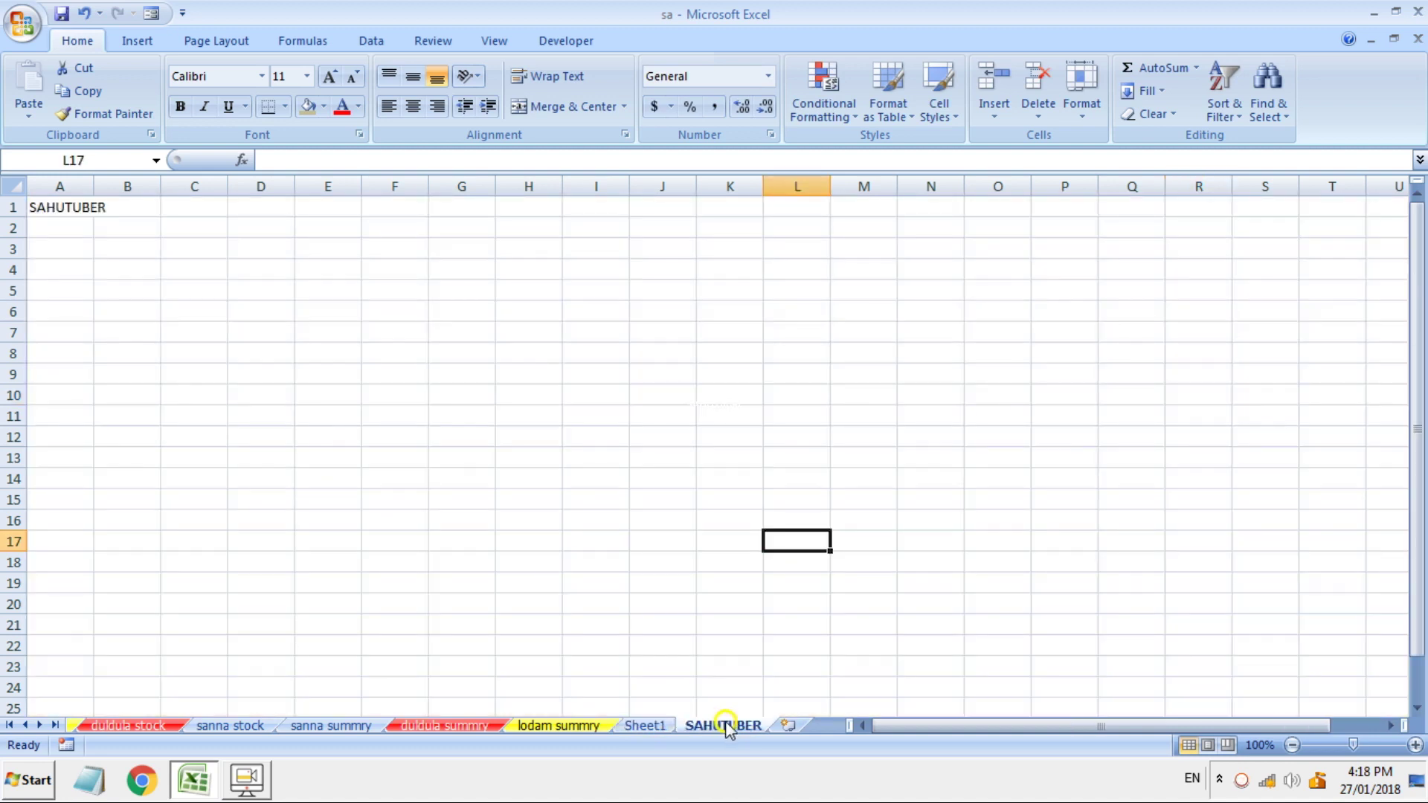
pyautogui.click(644, 727)
pyautogui.click(628, 382)
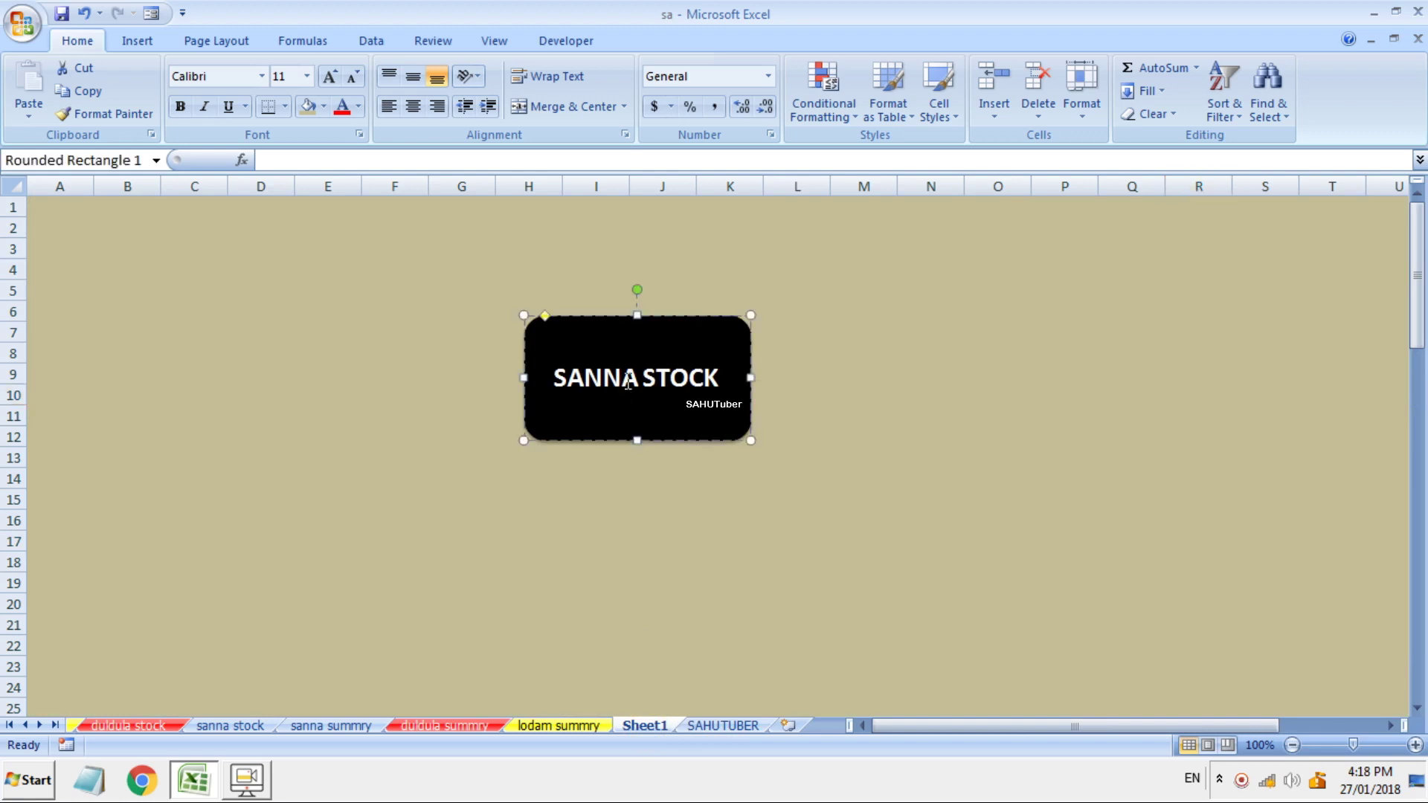
pyautogui.rightClick(629, 381)
pyautogui.click(747, 539)
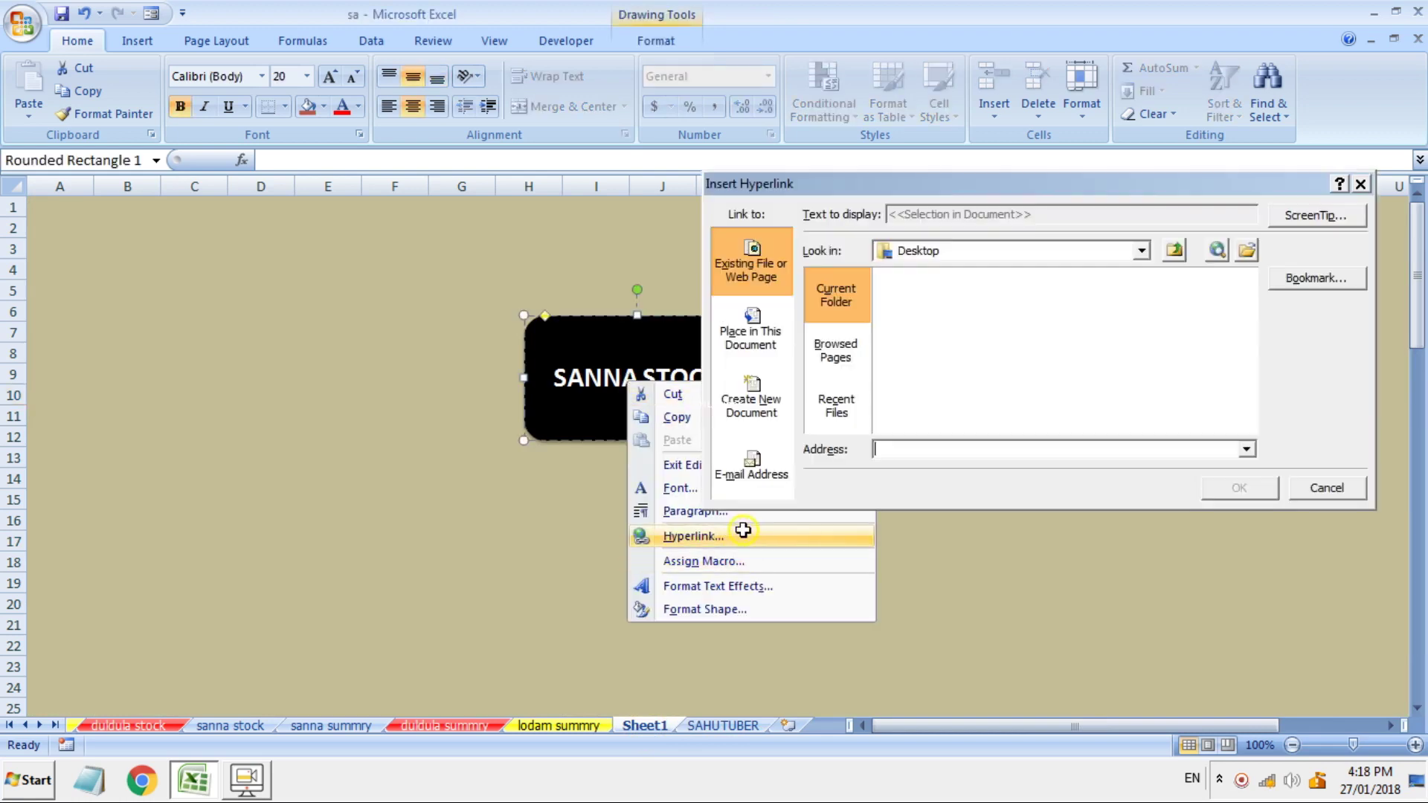
pyautogui.click(774, 346)
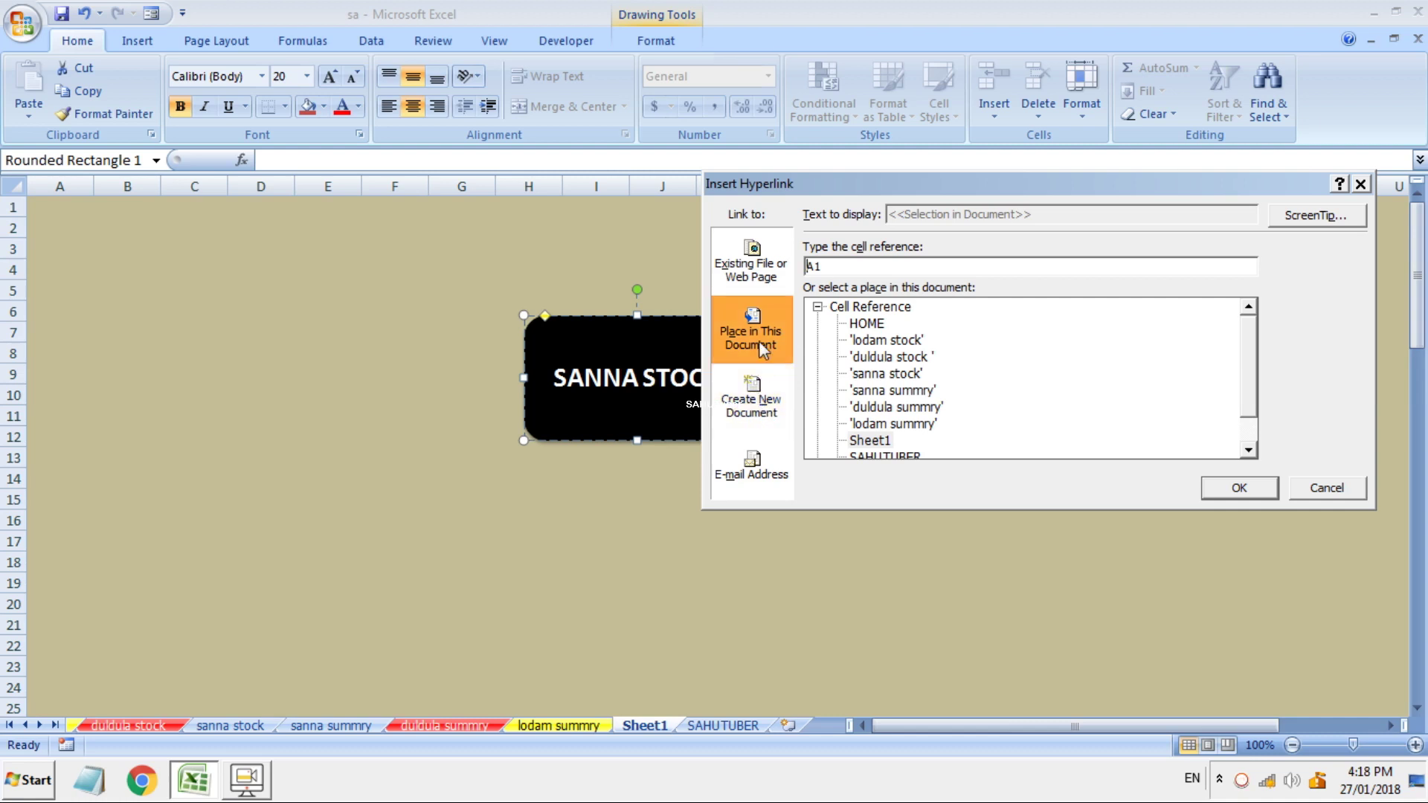
pyautogui.click(899, 375)
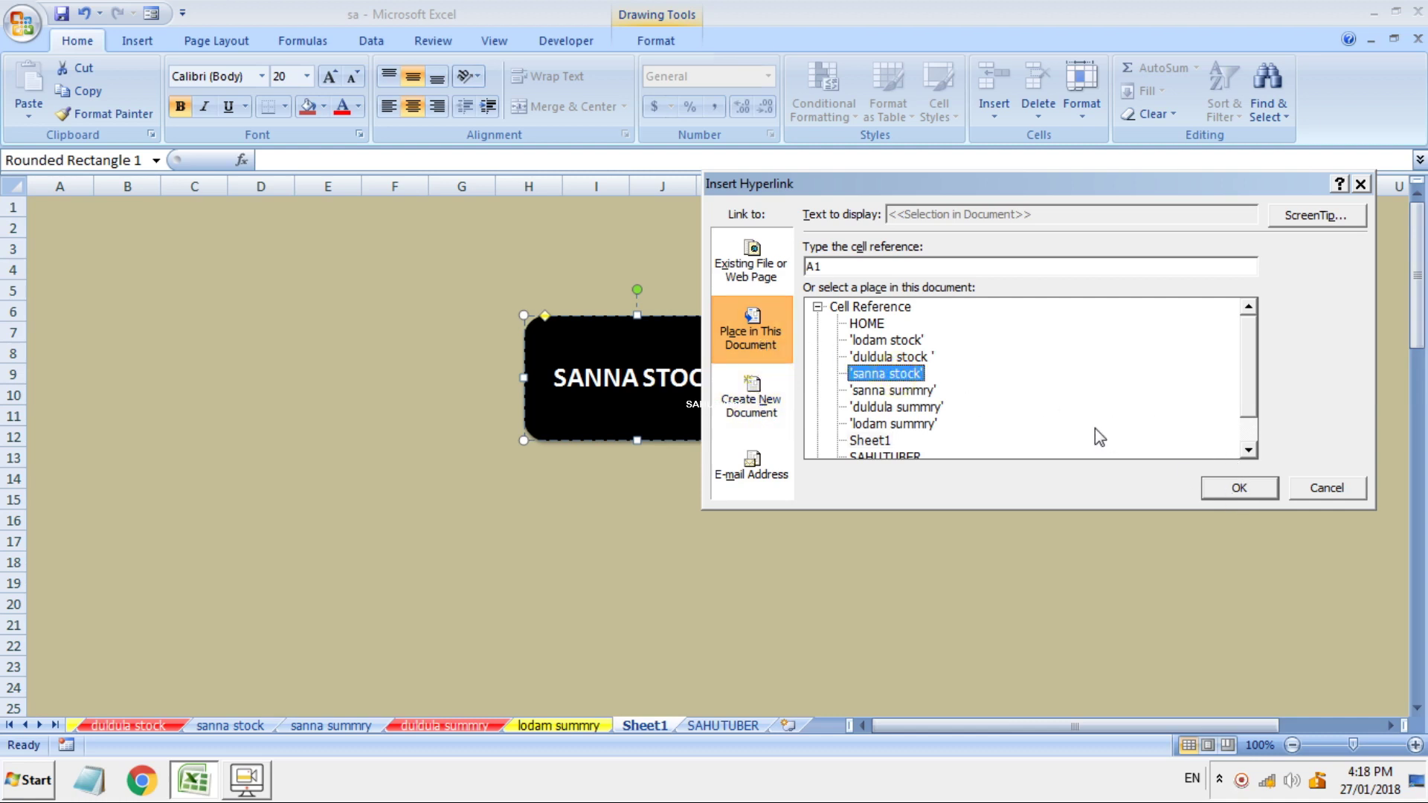
pyautogui.scroll(-1, 1238, 378)
pyautogui.scroll(-1, 1238, 378)
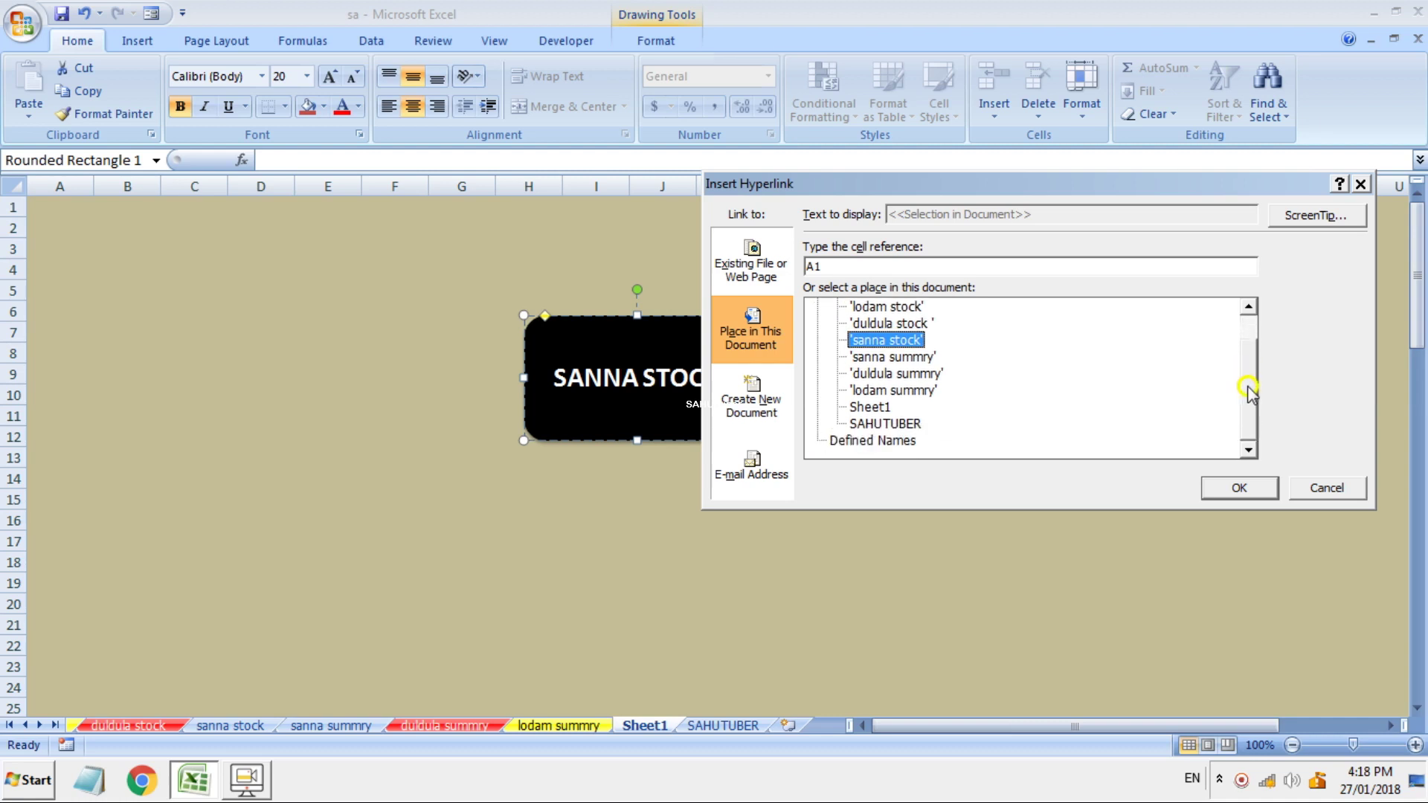
pyautogui.click(847, 427)
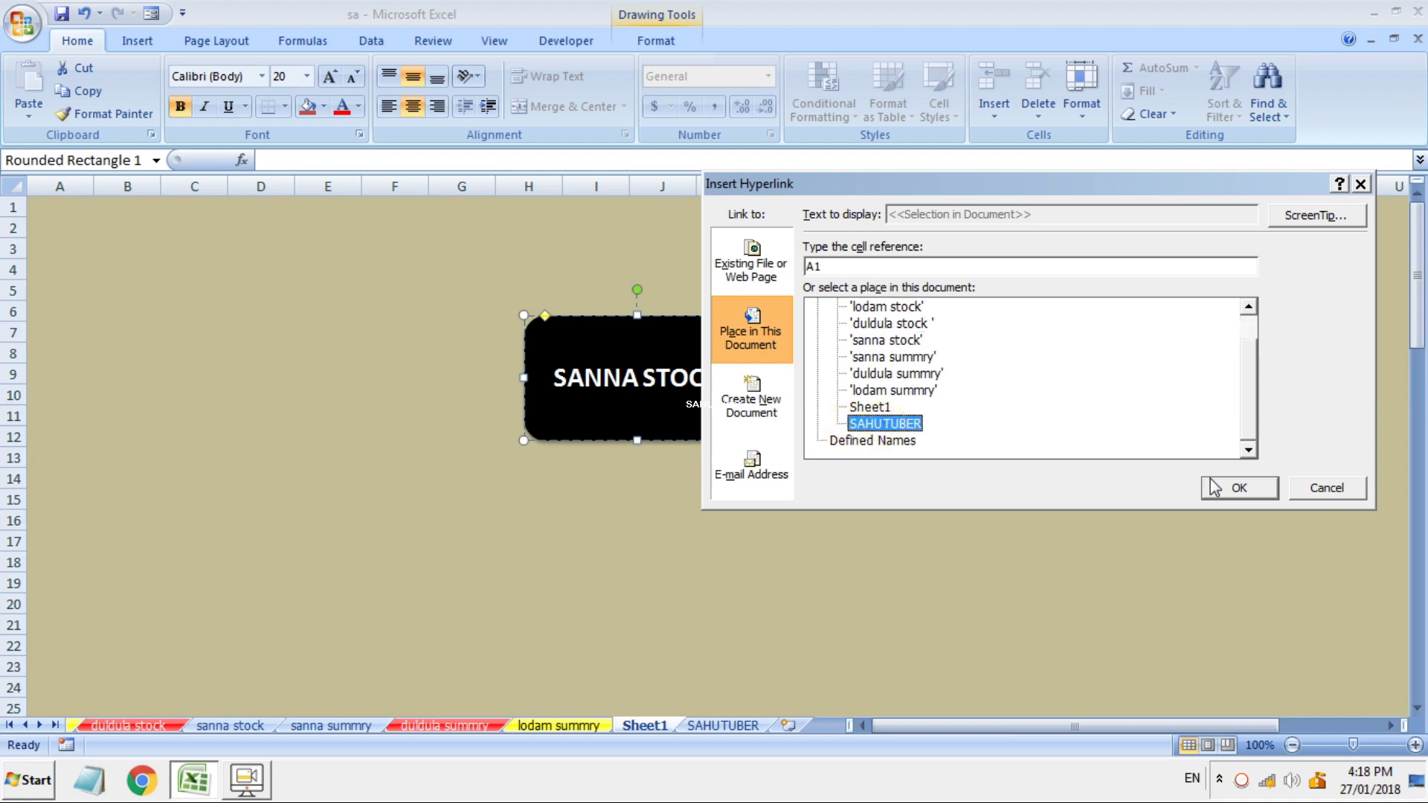
pyautogui.click(1236, 488)
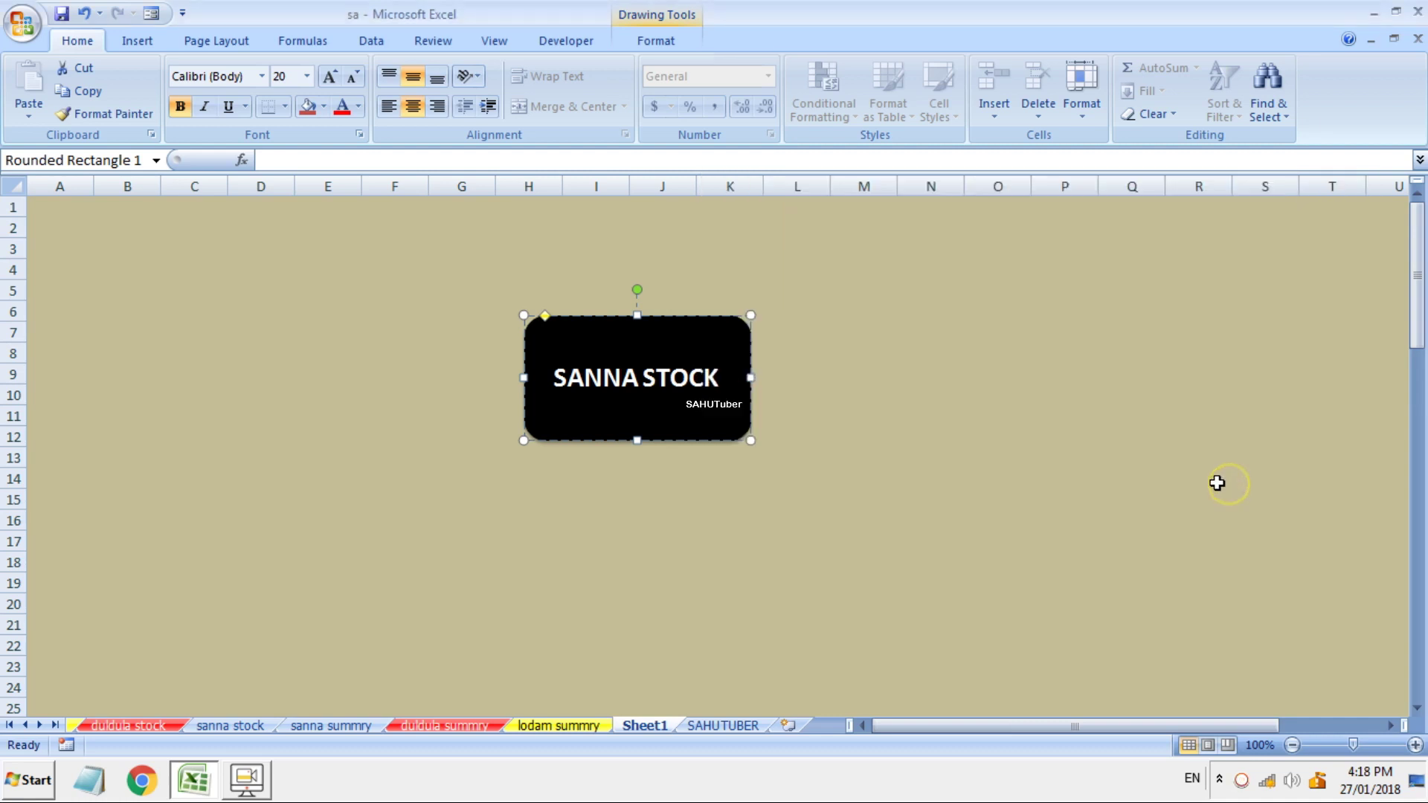
pyautogui.click(1026, 454)
pyautogui.click(671, 385)
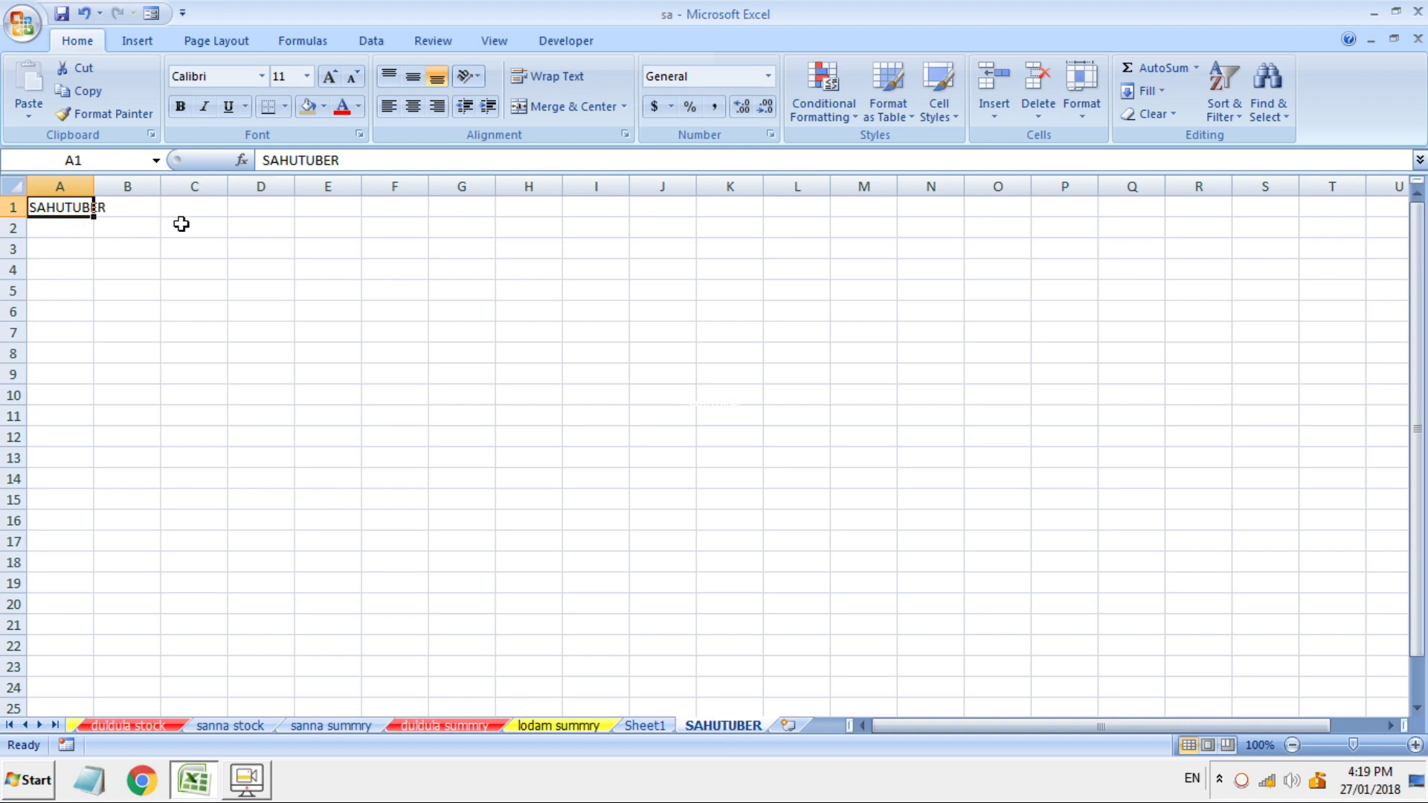
# Draw a Right Arrow shape spanning cells A3 to D9.
pyautogui.click(157, 43)
pyautogui.click(230, 93)
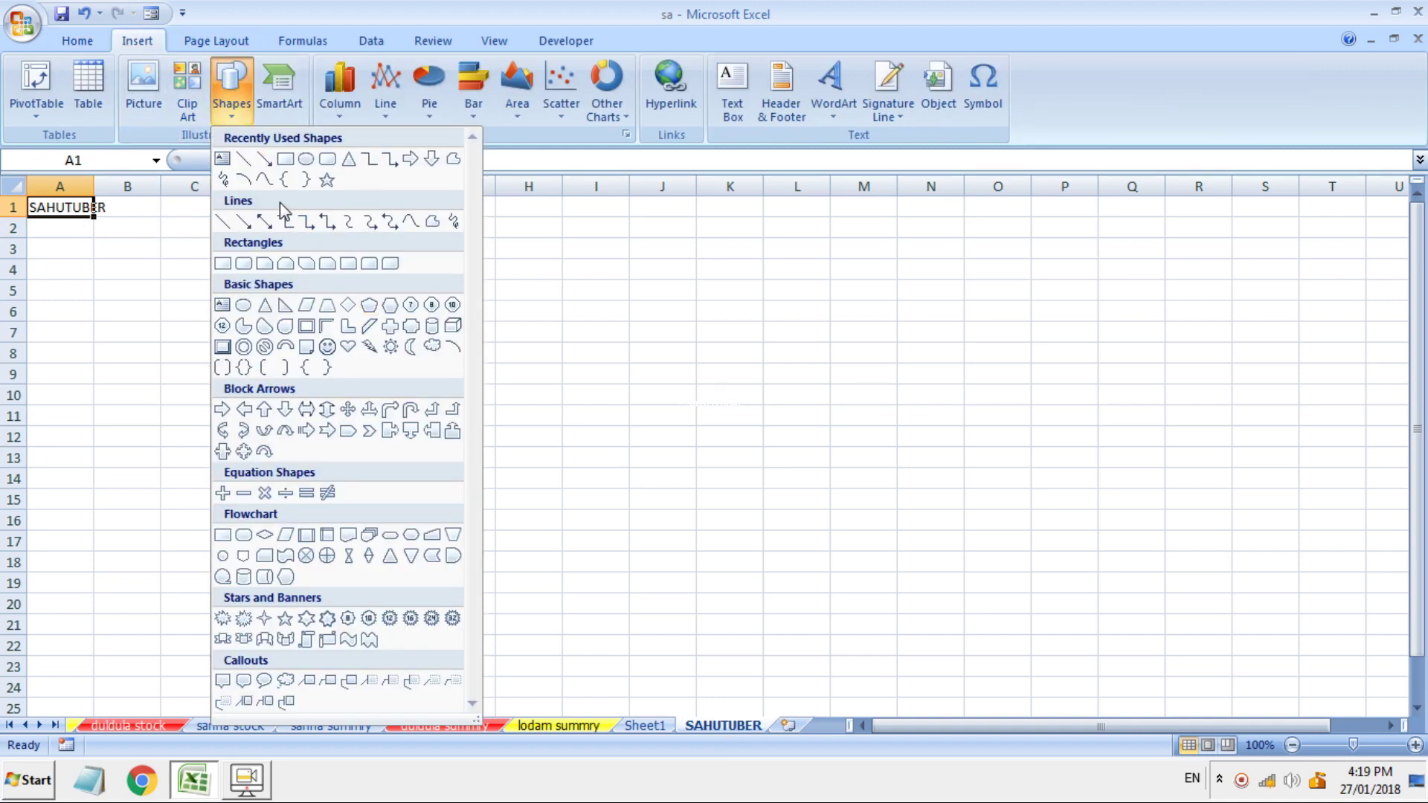
pyautogui.click(409, 159)
pyautogui.moveTo(84, 239); pyautogui.dragTo(269, 386)
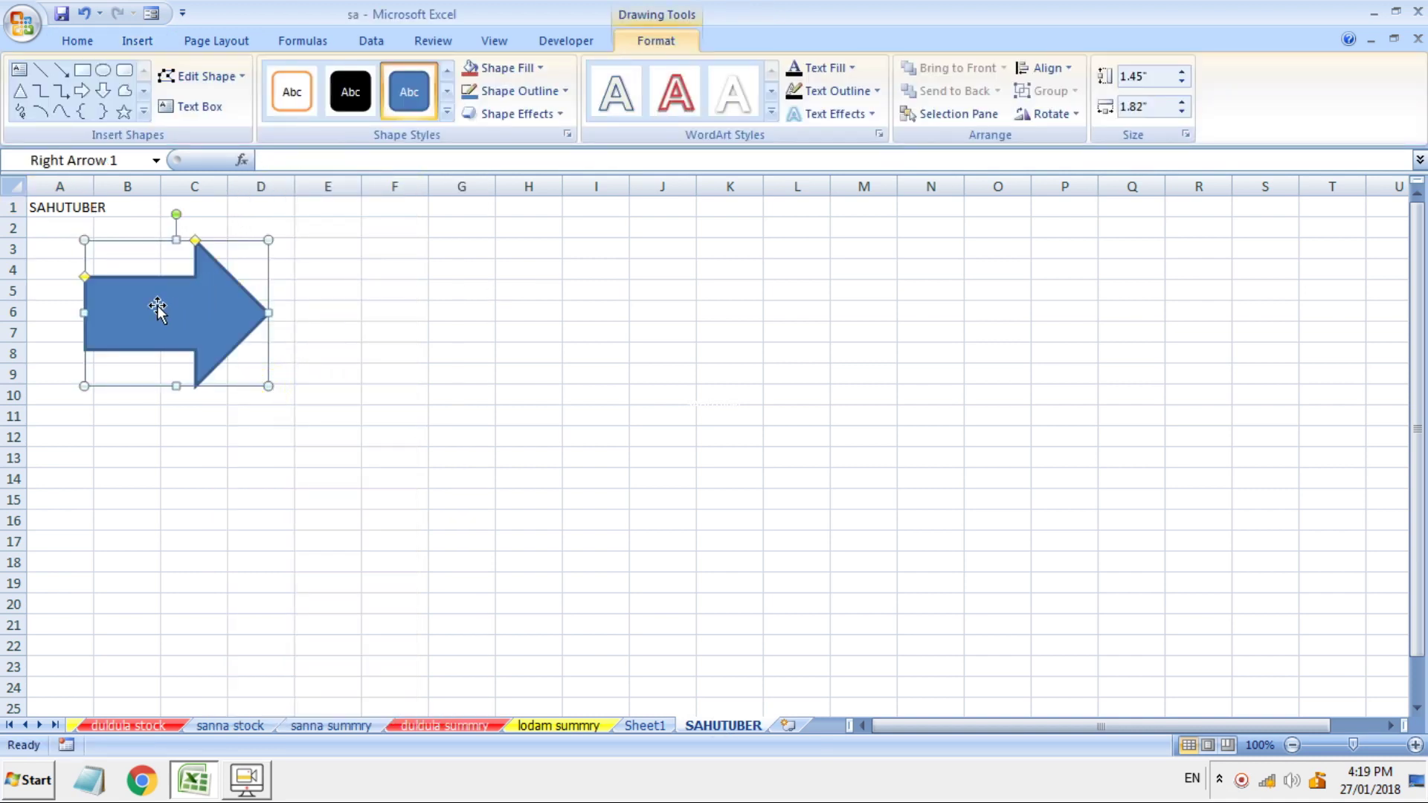
# Label the arrow GO HOME and format the text bold at 16 point.
pyautogui.rightClick(158, 310)
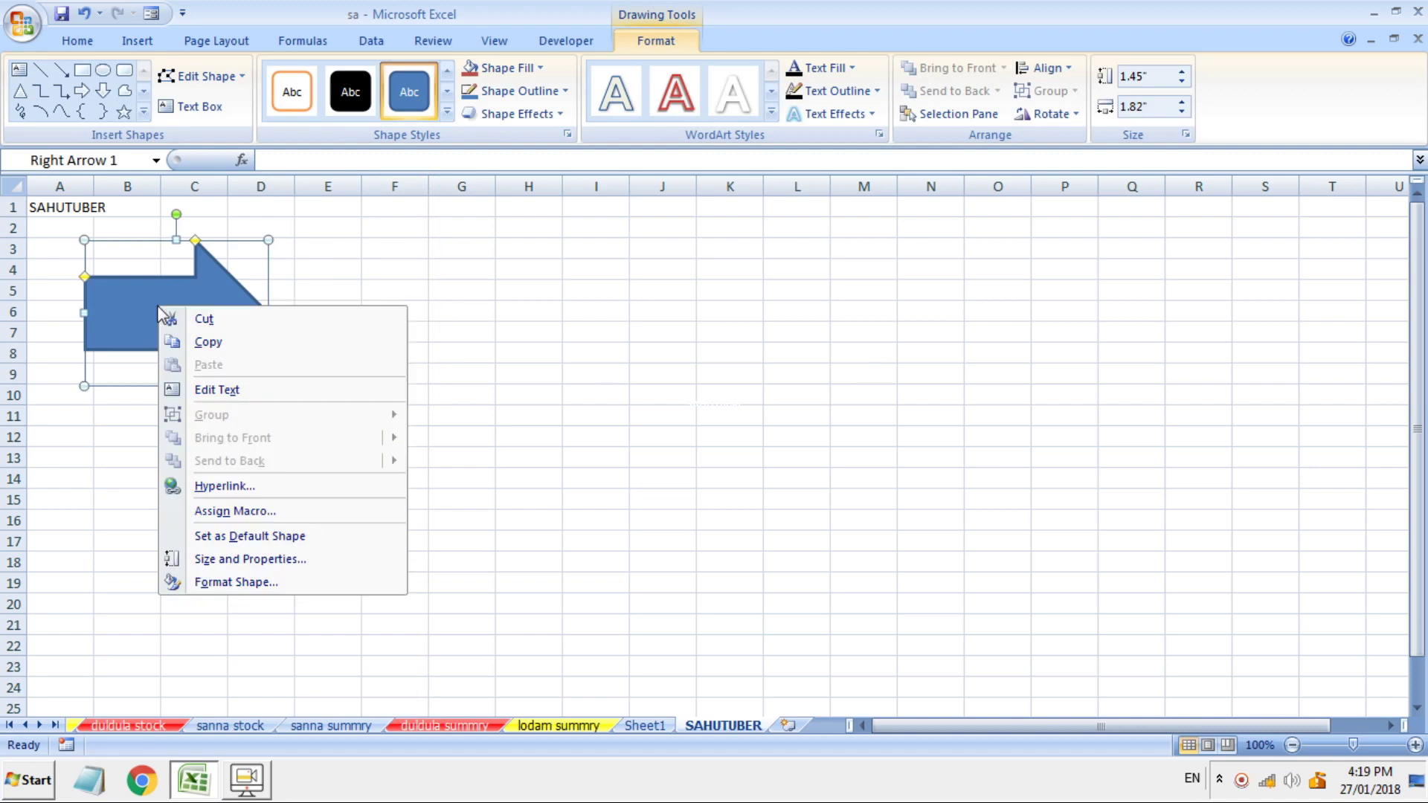
pyautogui.click(243, 389)
pyautogui.write('GOH')
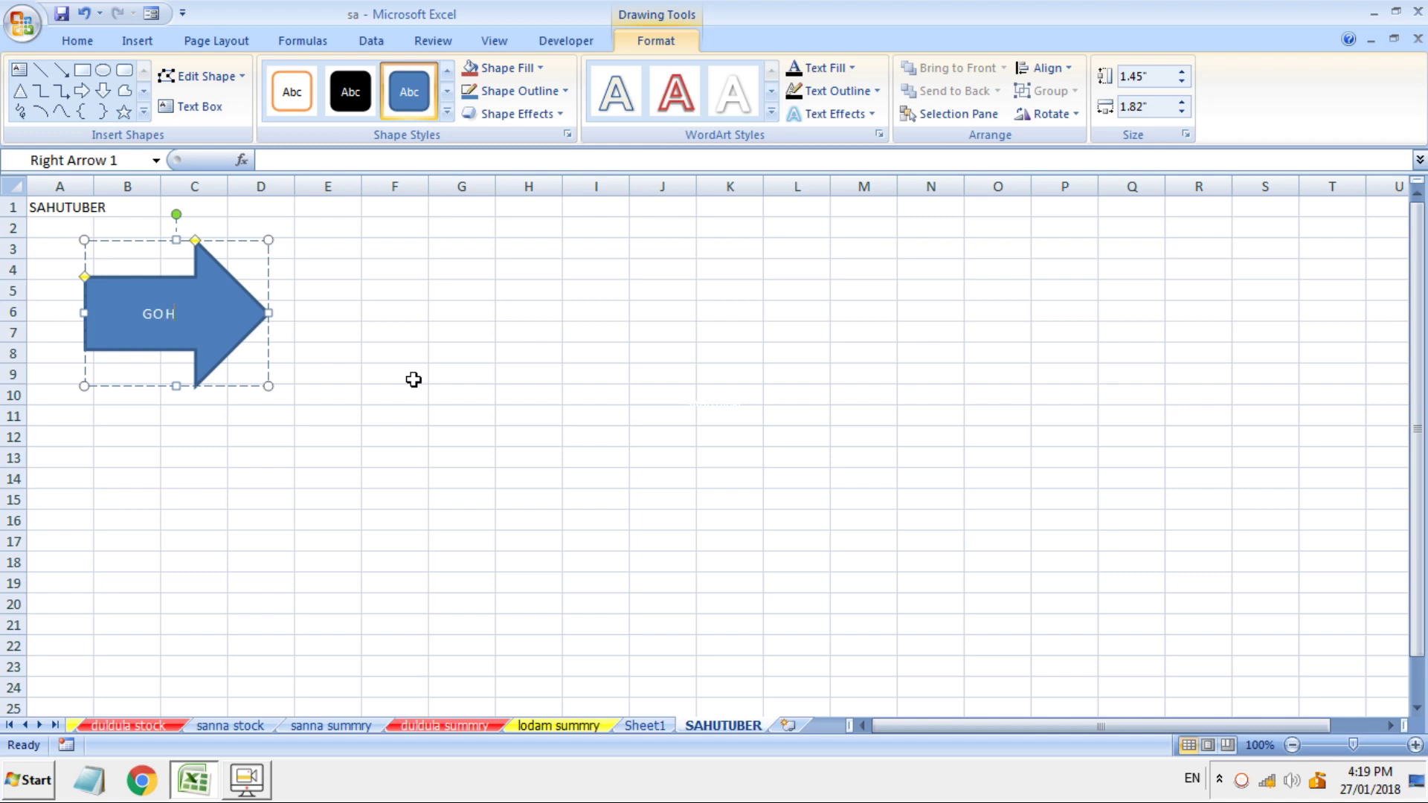
pyautogui.write('OME')
pyautogui.click(413, 380)
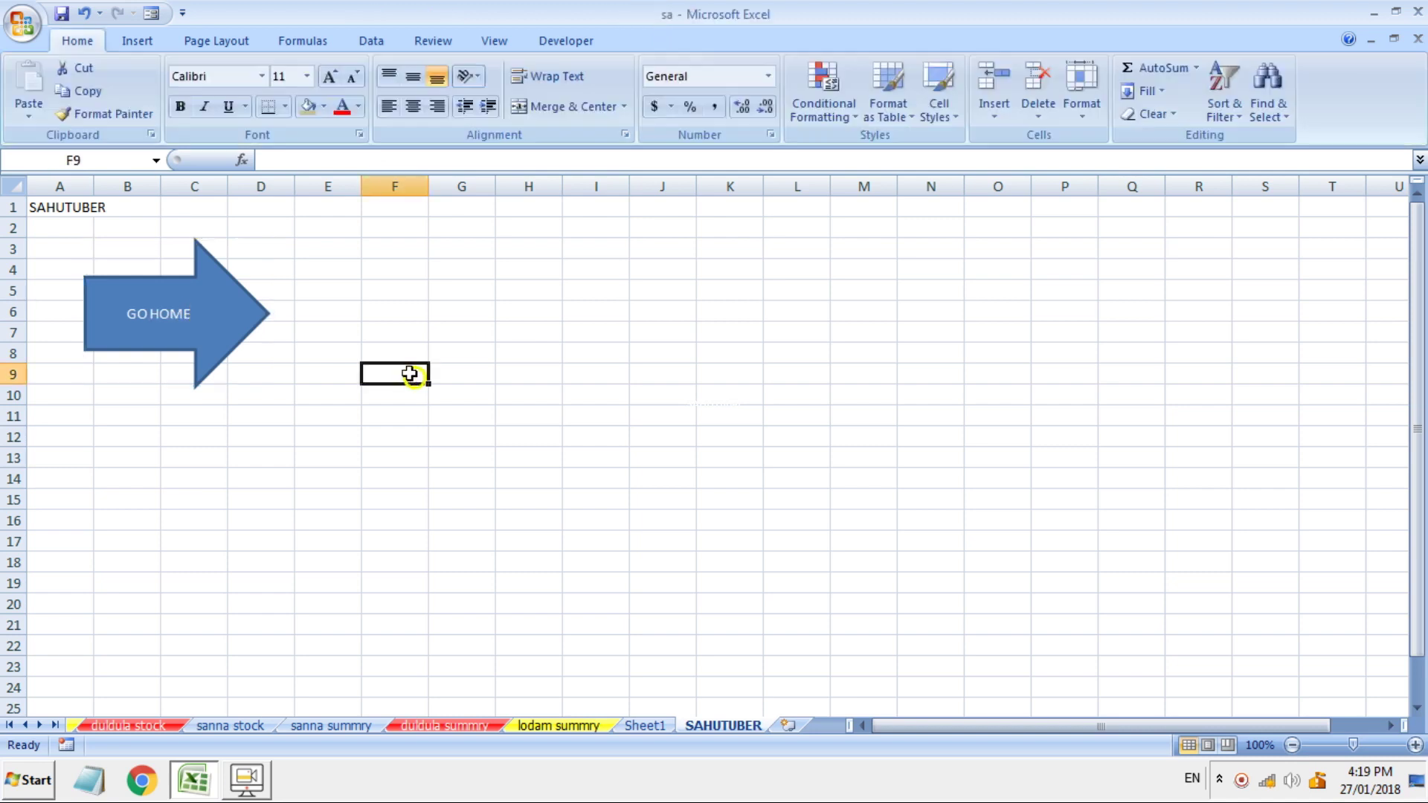
pyautogui.click(111, 315)
pyautogui.moveTo(128, 314); pyautogui.dragTo(189, 316)
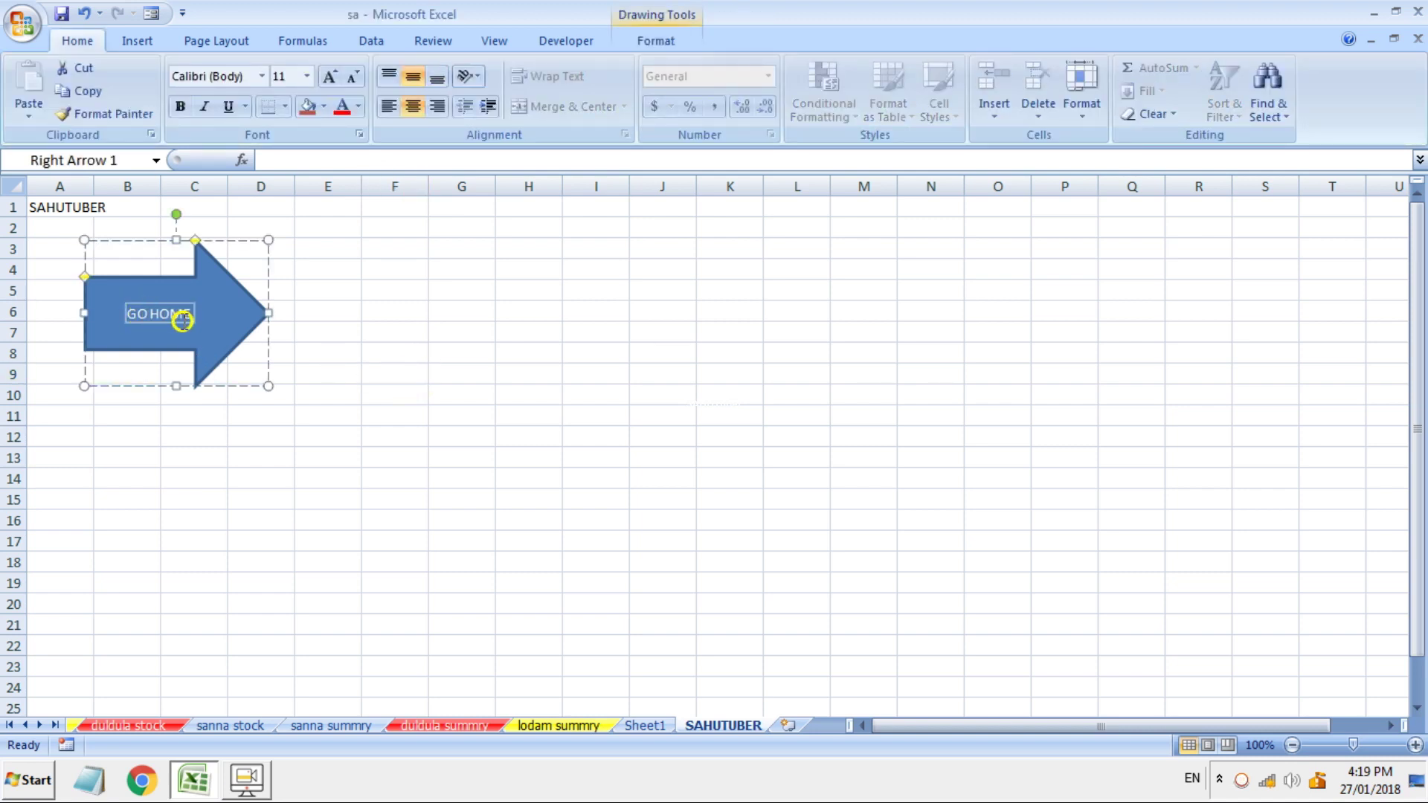
pyautogui.click(180, 106)
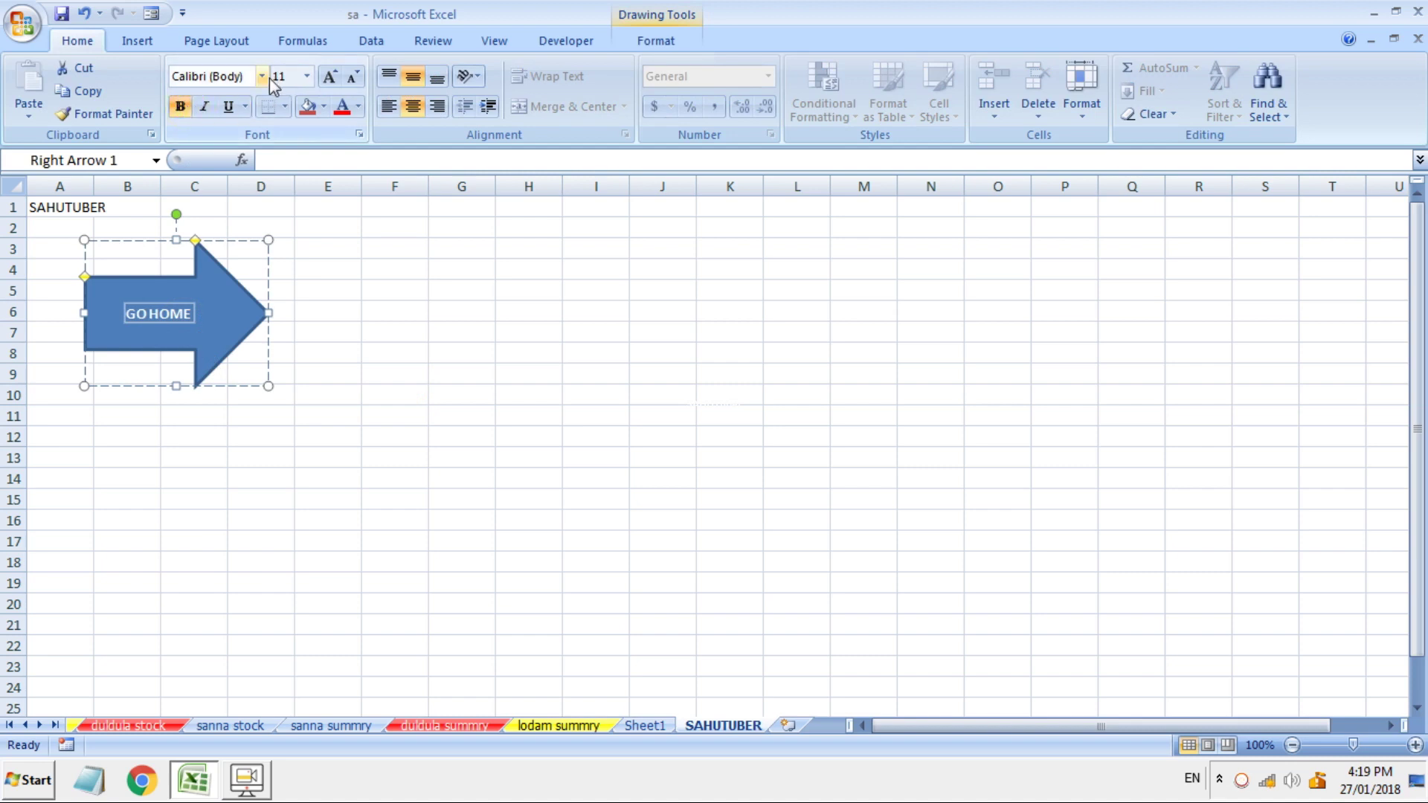
pyautogui.click(329, 76)
pyautogui.click(329, 77)
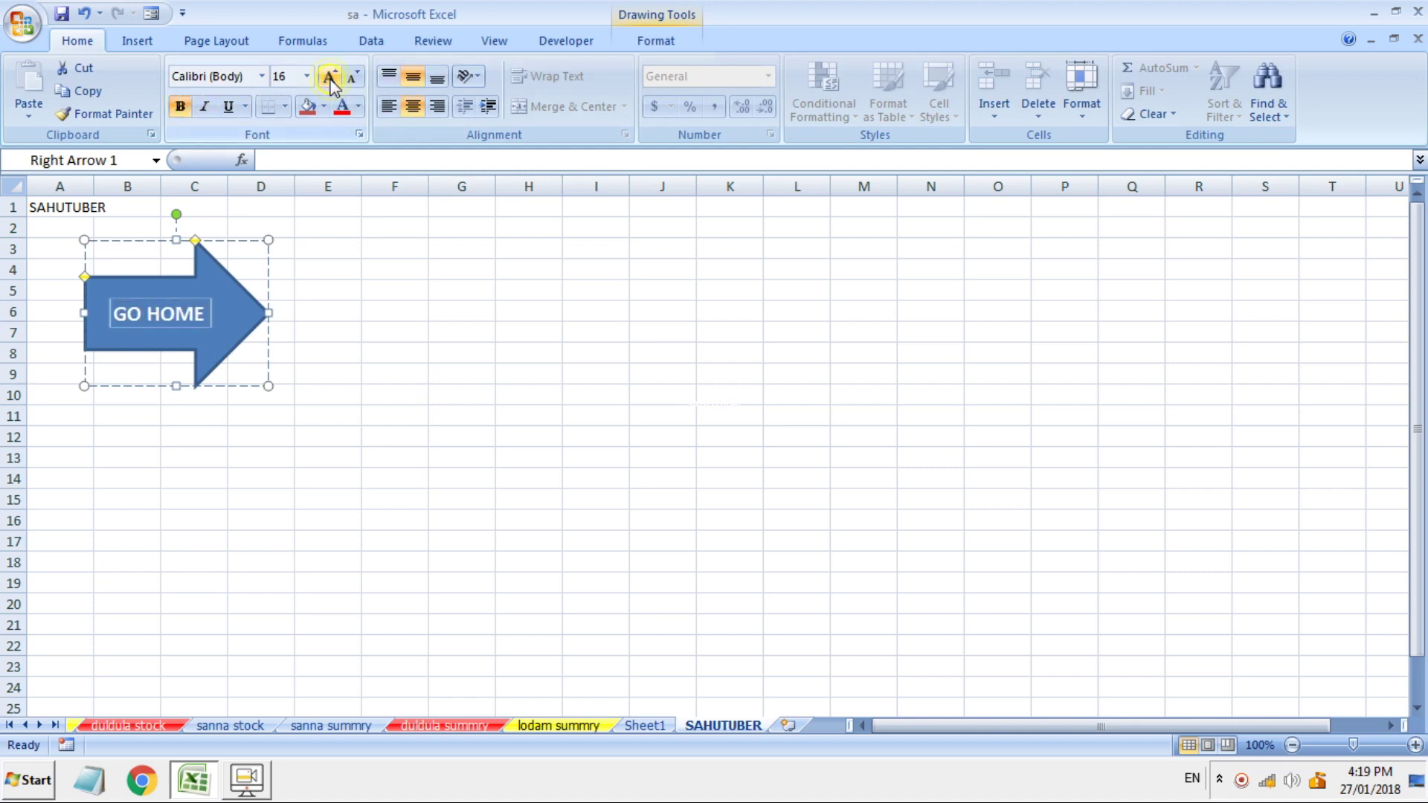
pyautogui.click(595, 363)
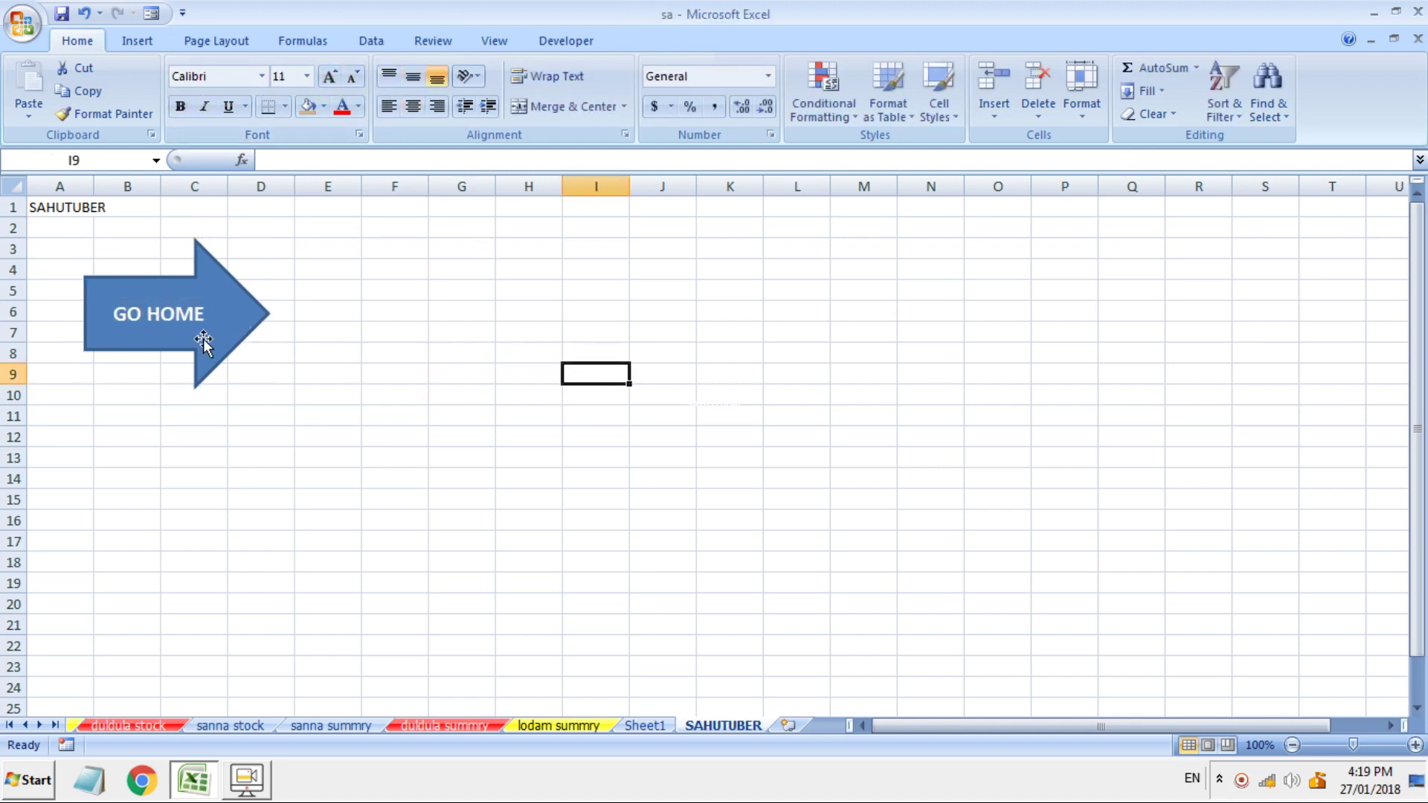
# Hyperlink the GO HOME arrow to Sheet1.
pyautogui.rightClick(122, 308)
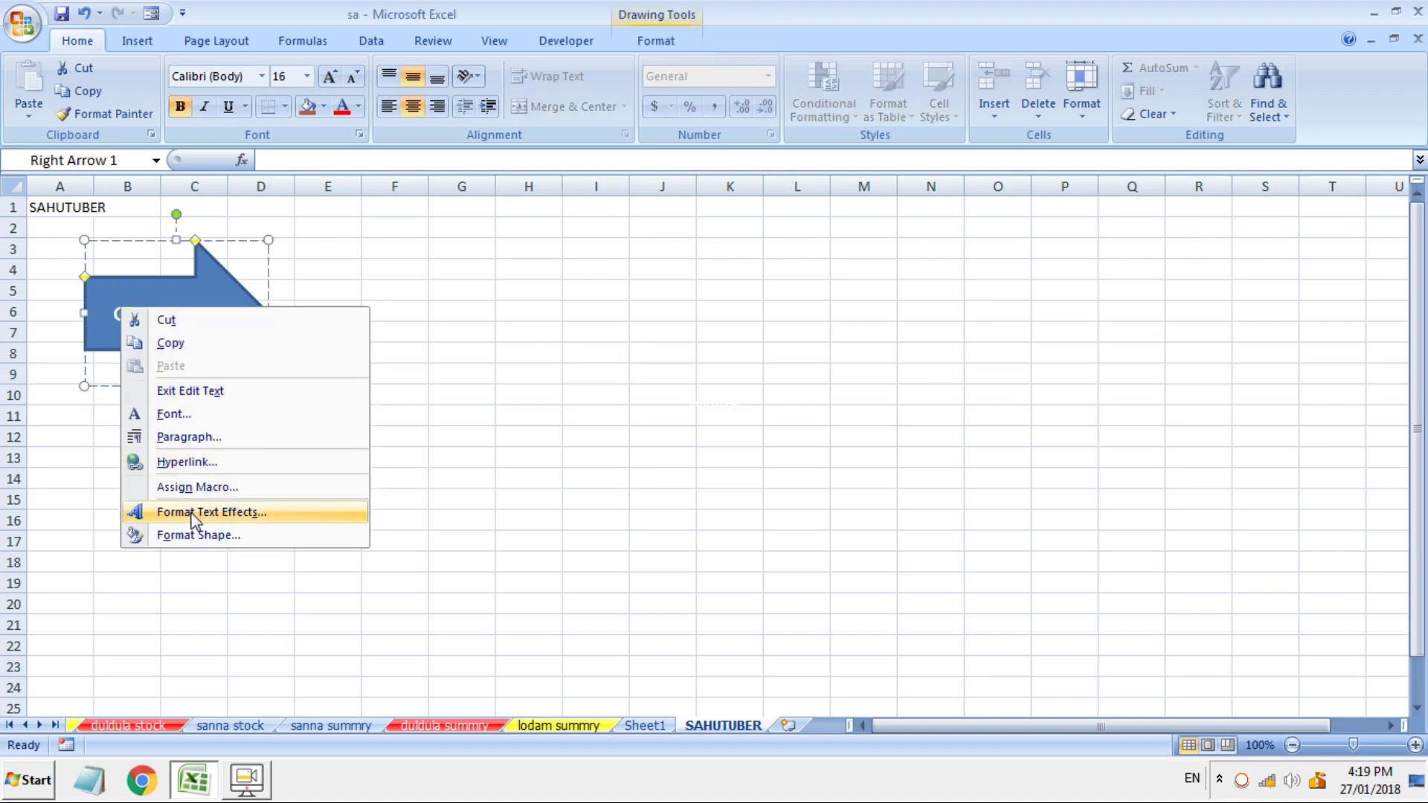
pyautogui.click(188, 463)
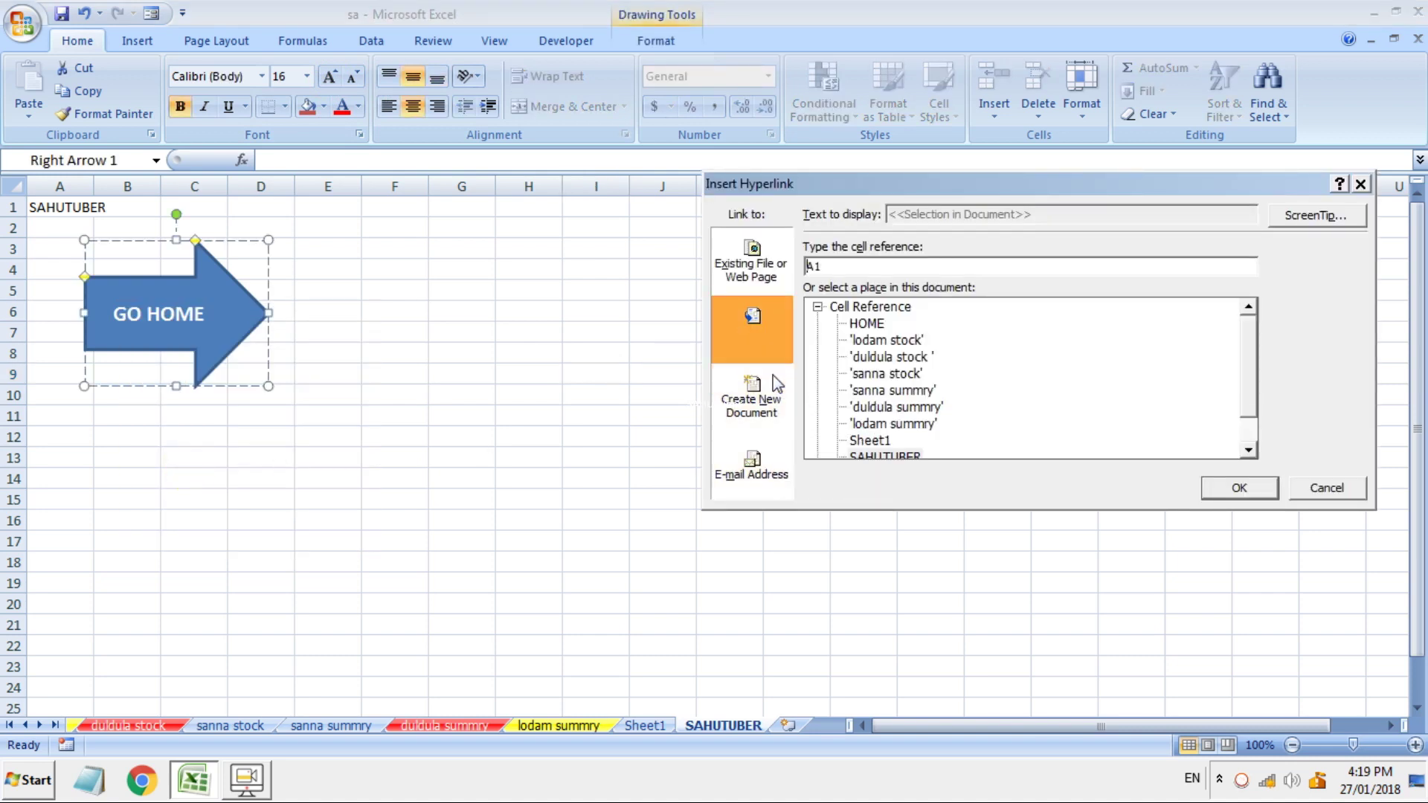
pyautogui.click(864, 324)
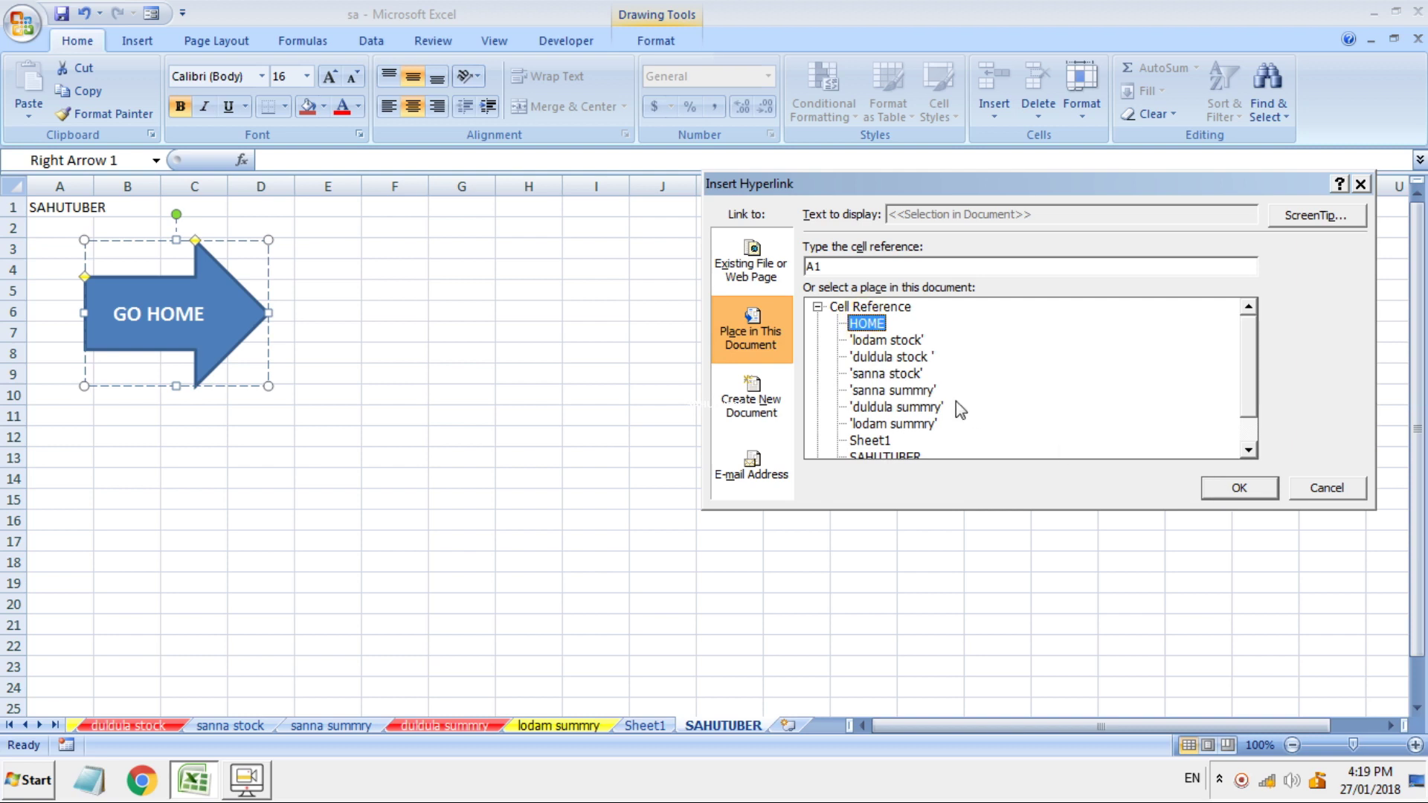
pyautogui.moveTo(1249, 387); pyautogui.dragTo(1245, 446)
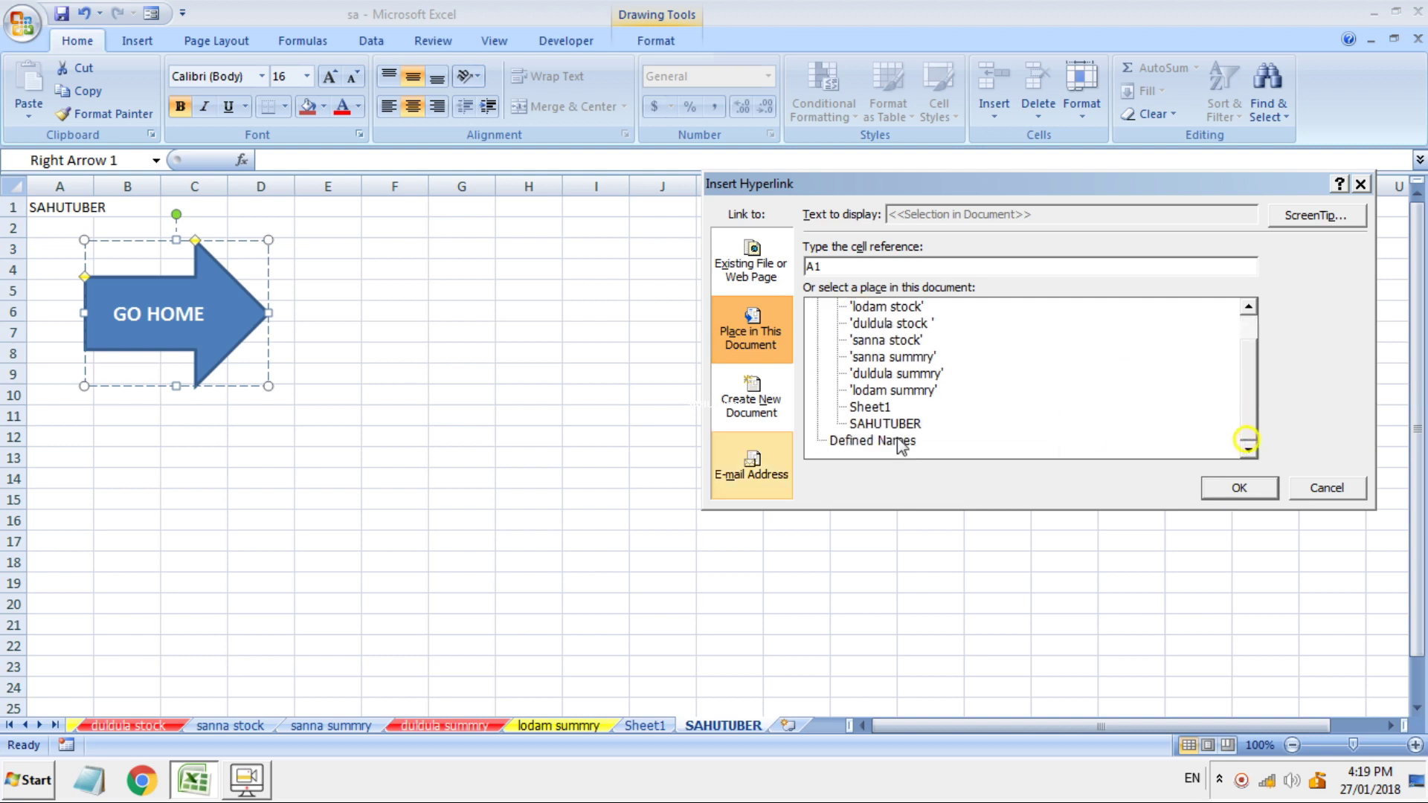
pyautogui.click(867, 407)
pyautogui.click(1205, 491)
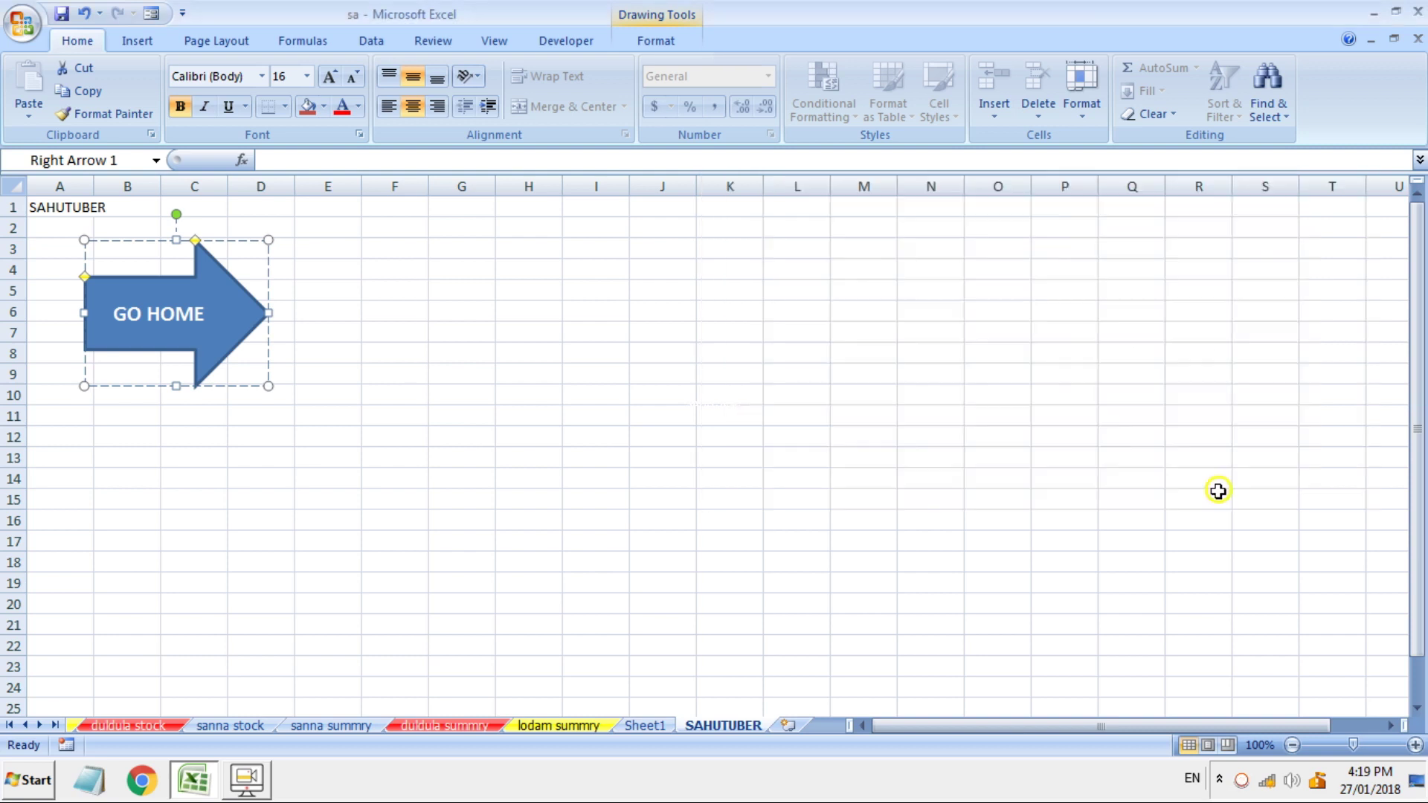
pyautogui.click(528, 458)
# Repeatedly follow GO HOME and SANNA STOCK to test jumping between Sheet1 and SAHUTUBER.
pyautogui.click(174, 322)
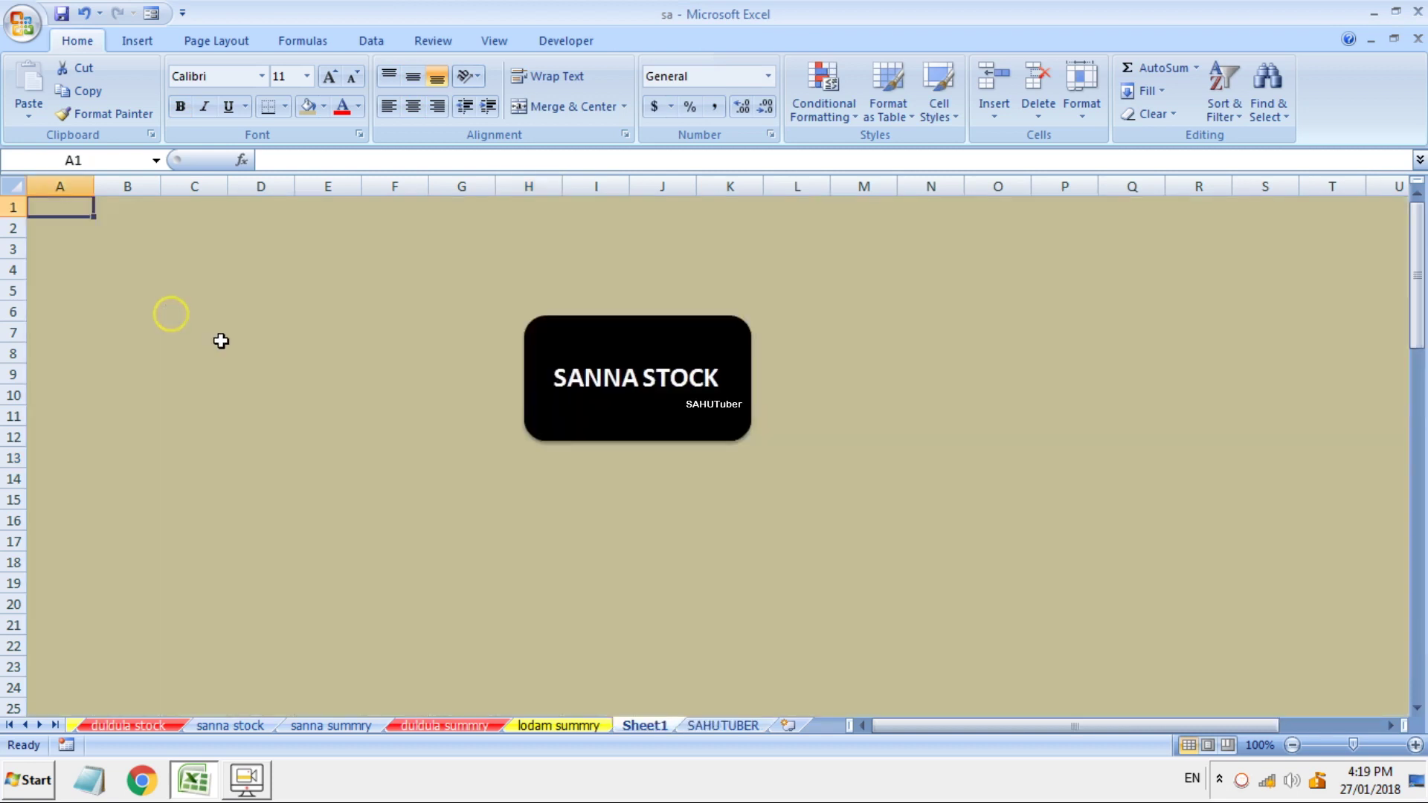
pyautogui.click(636, 385)
pyautogui.click(177, 320)
pyautogui.click(610, 370)
pyautogui.click(165, 328)
pyautogui.click(647, 368)
pyautogui.click(197, 318)
pyautogui.click(621, 379)
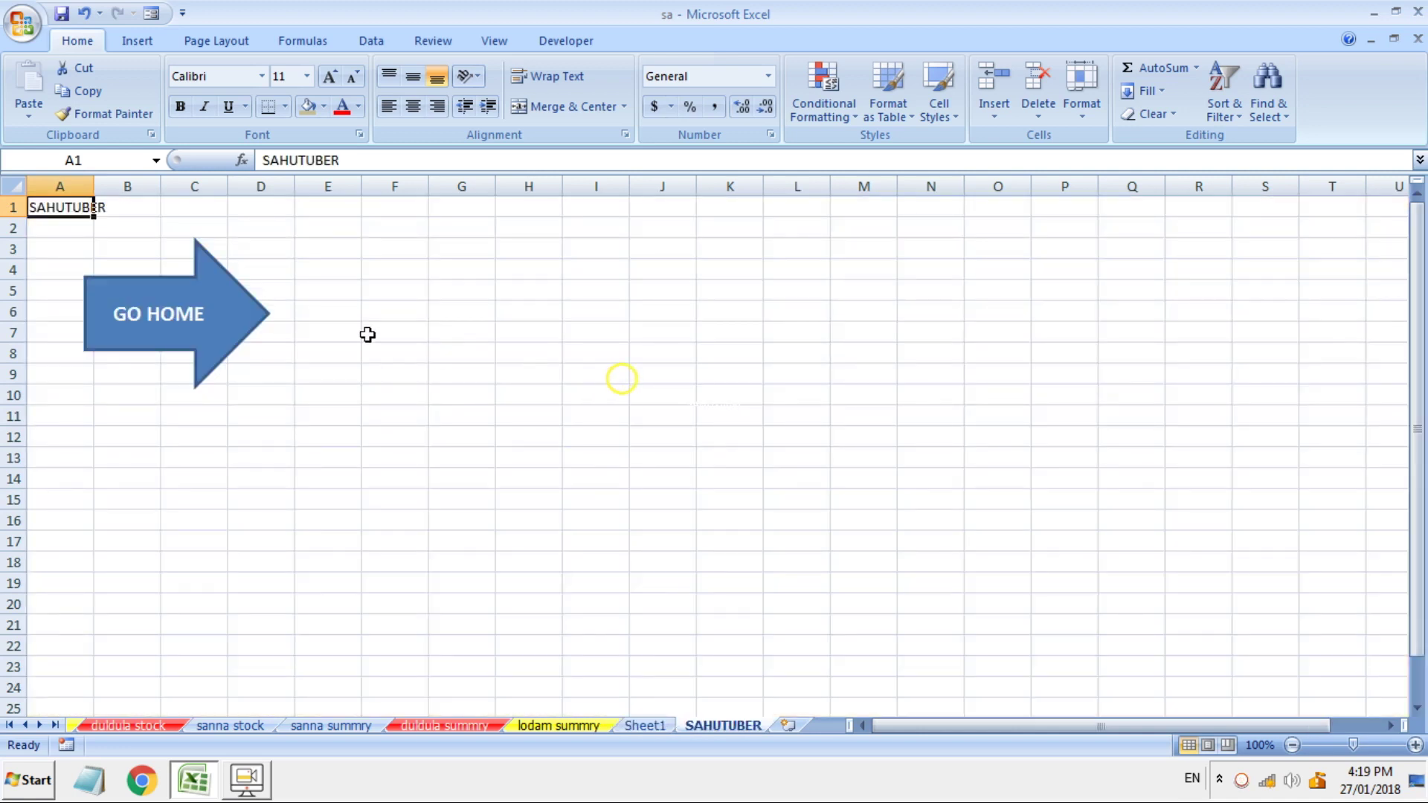
pyautogui.click(245, 323)
pyautogui.click(646, 354)
pyautogui.click(182, 325)
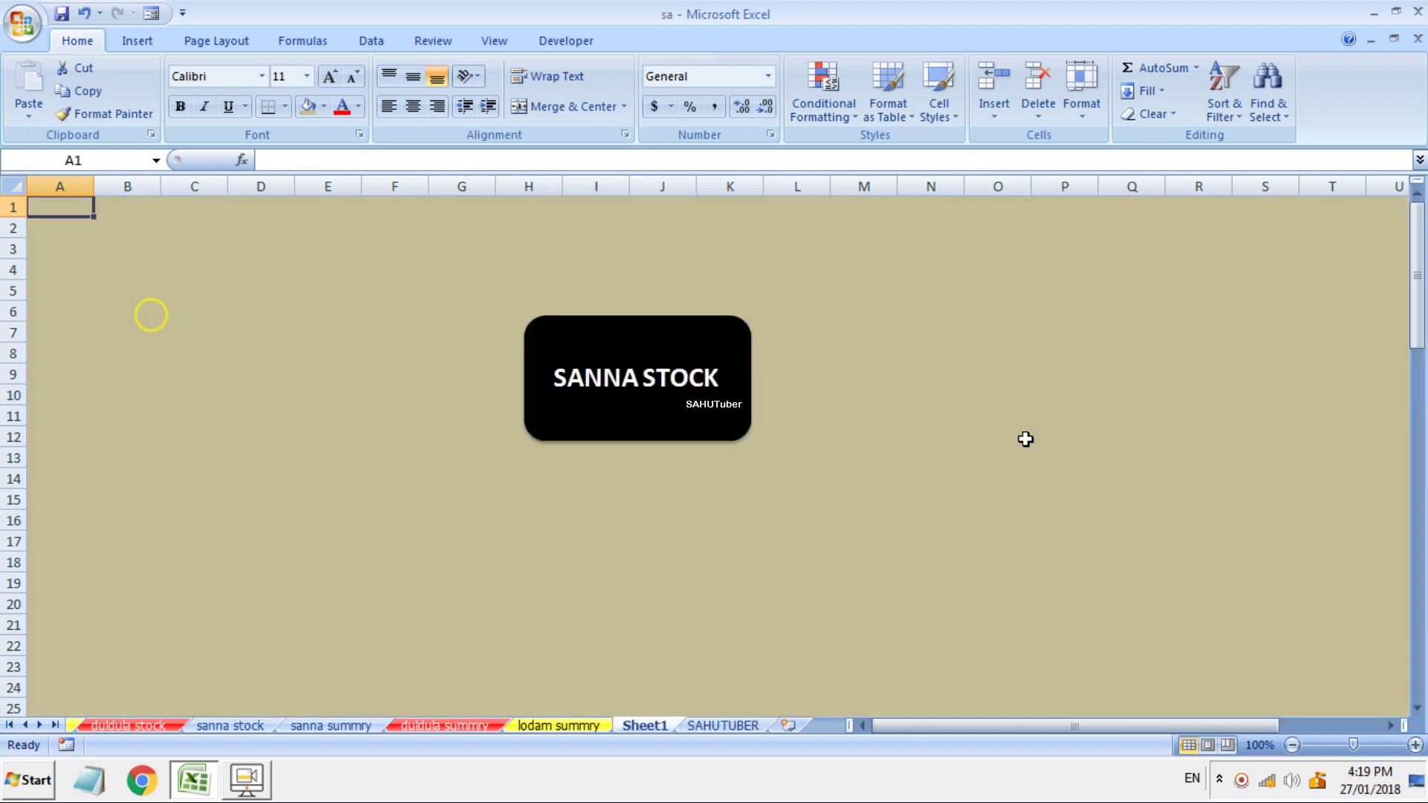
pyautogui.click(1265, 436)
pyautogui.click(699, 390)
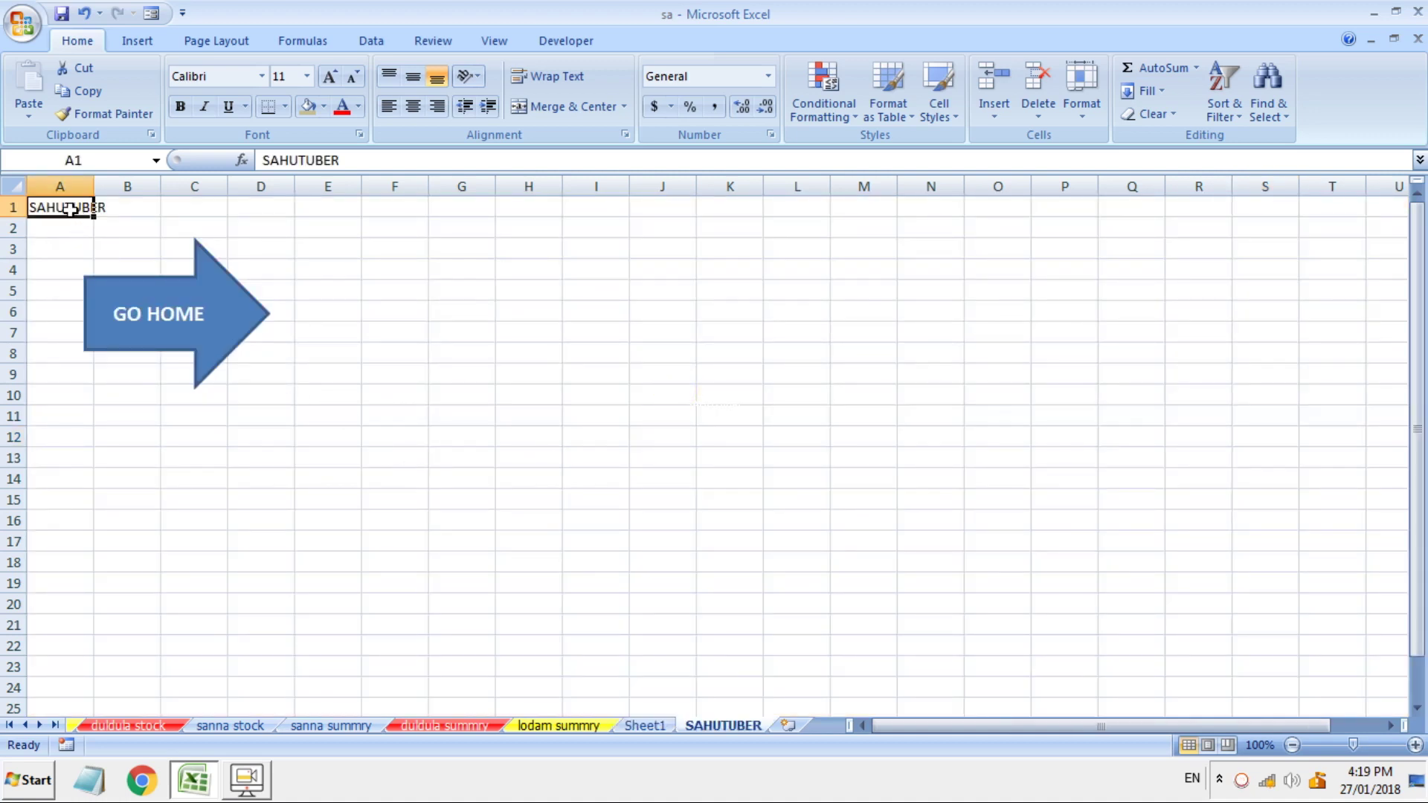
pyautogui.click(137, 295)
pyautogui.click(682, 368)
pyautogui.click(138, 324)
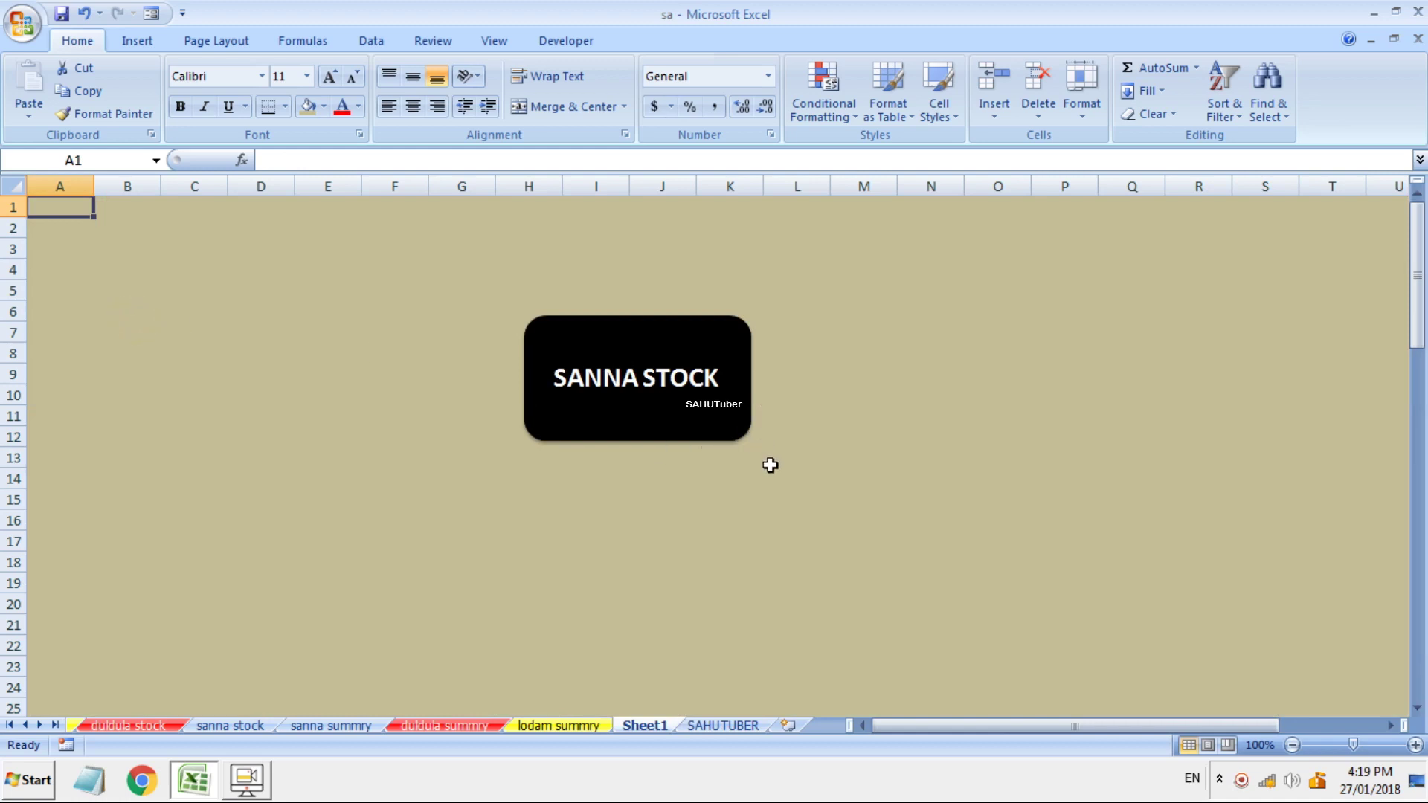
# Delete the SAHUTUBER and Sheet1 test sheets.
pyautogui.rightClick(727, 726)
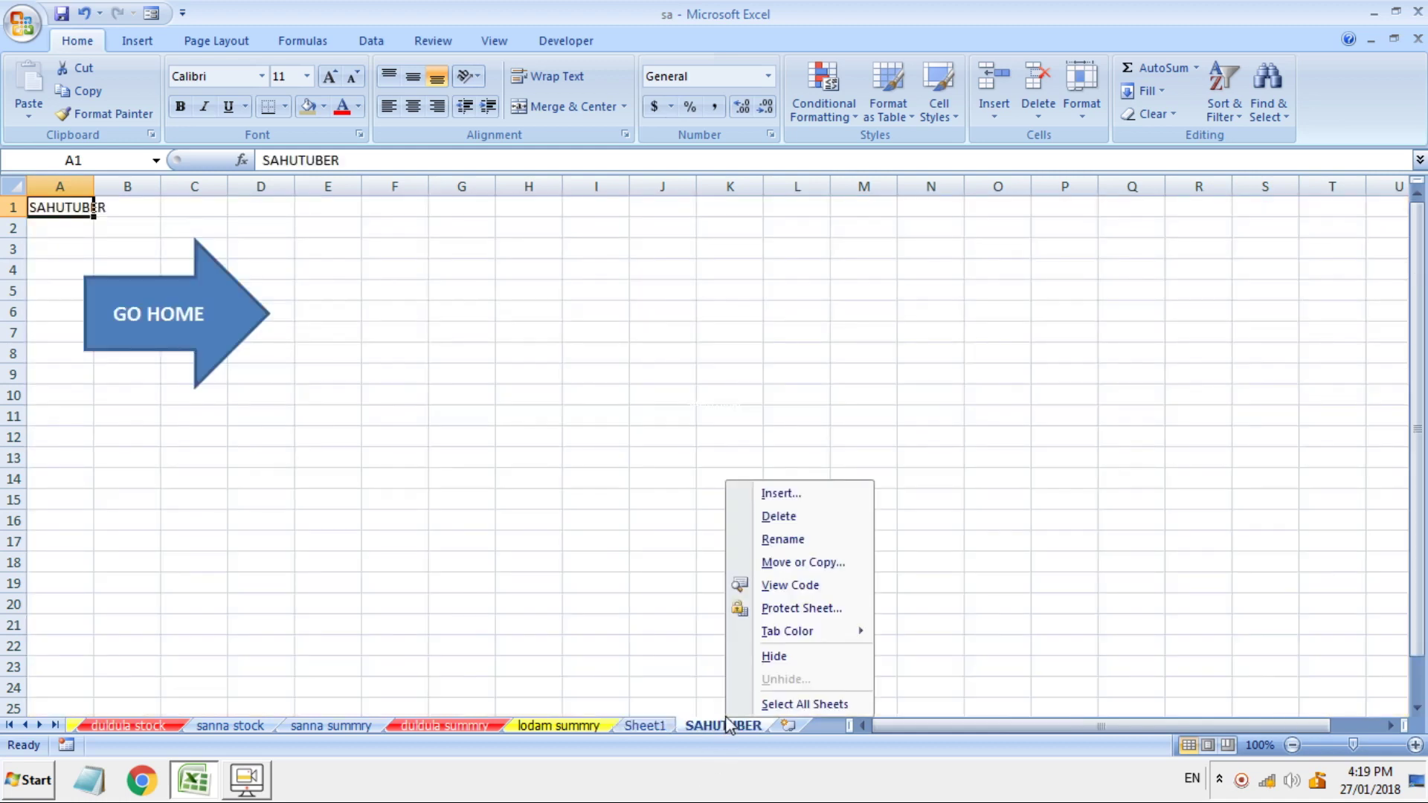
pyautogui.click(778, 516)
pyautogui.click(690, 441)
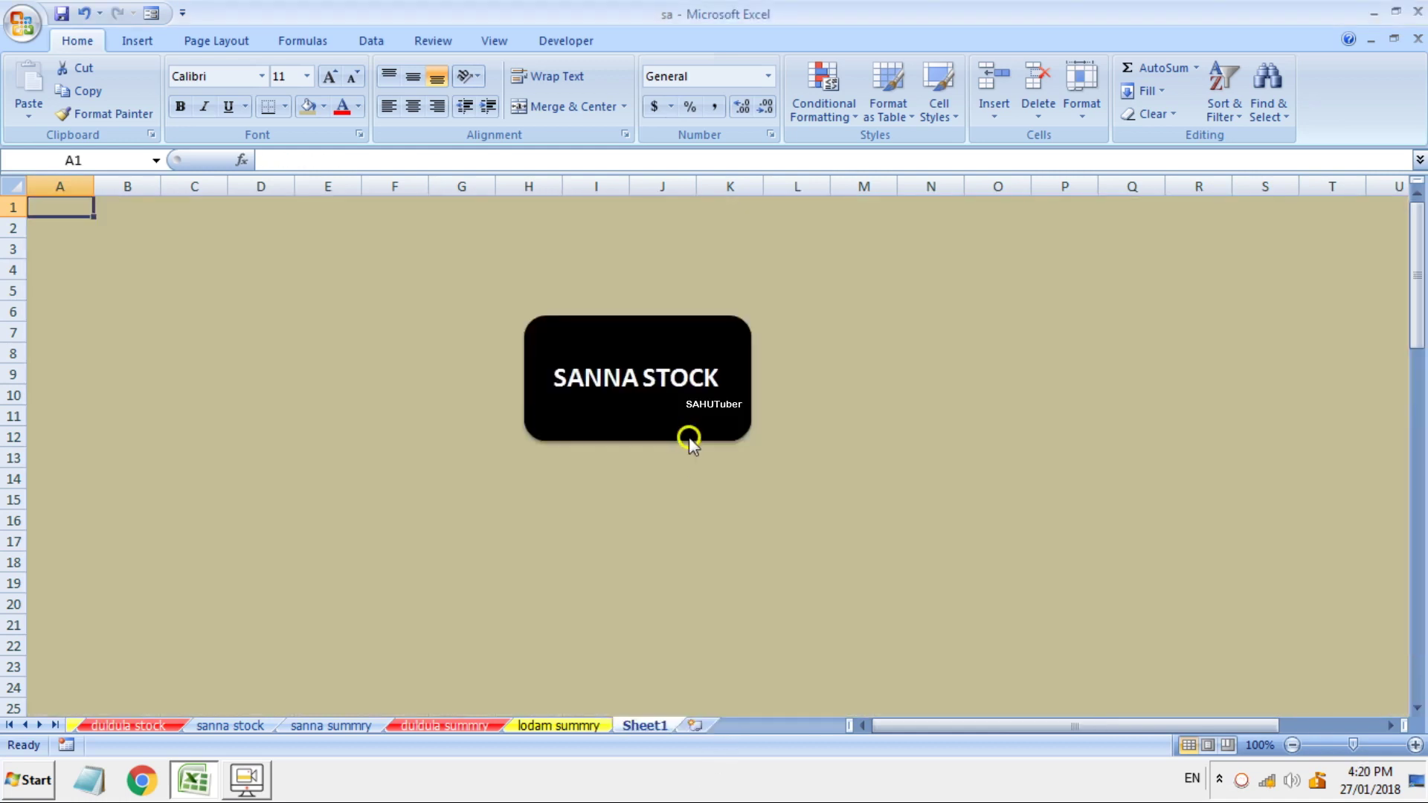
pyautogui.rightClick(640, 729)
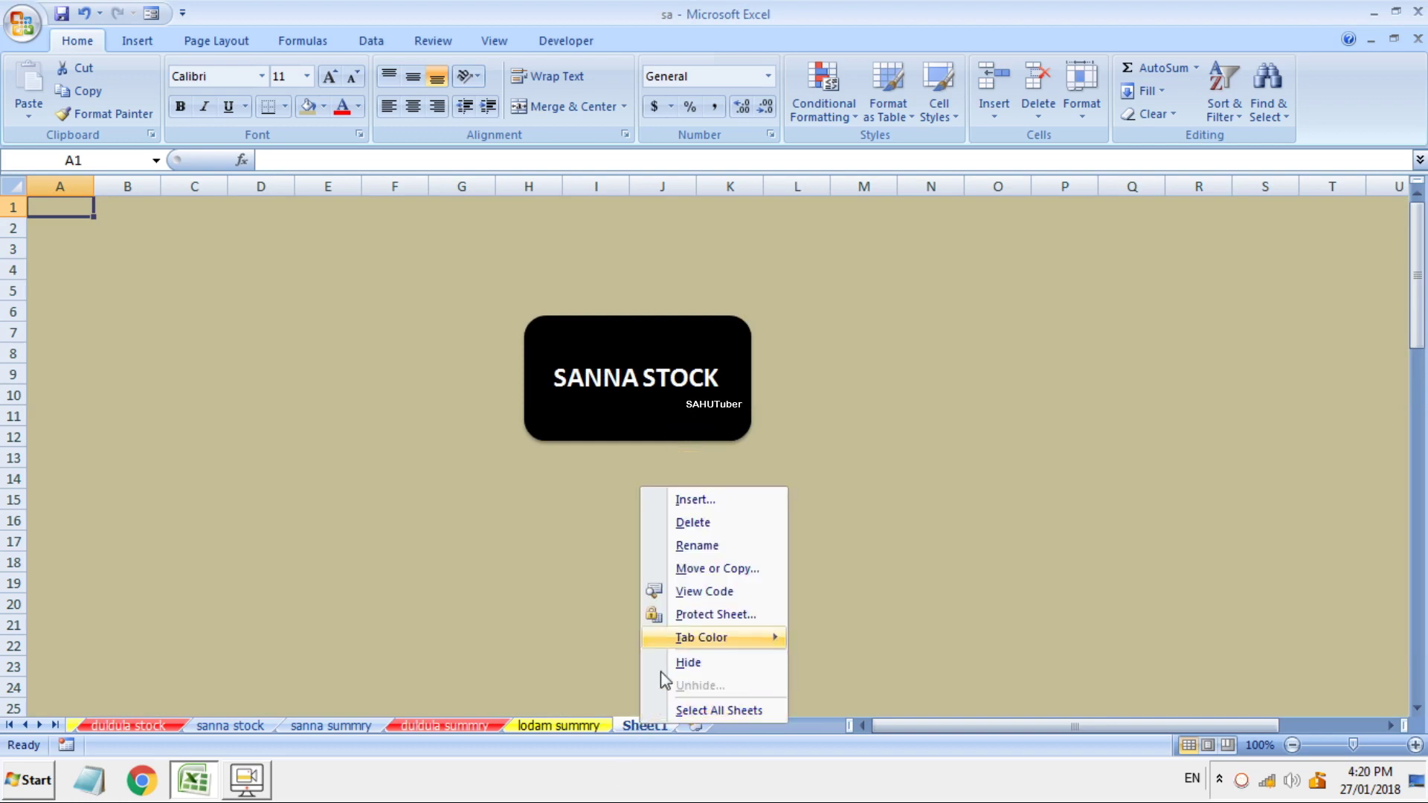
pyautogui.click(696, 530)
pyautogui.click(688, 446)
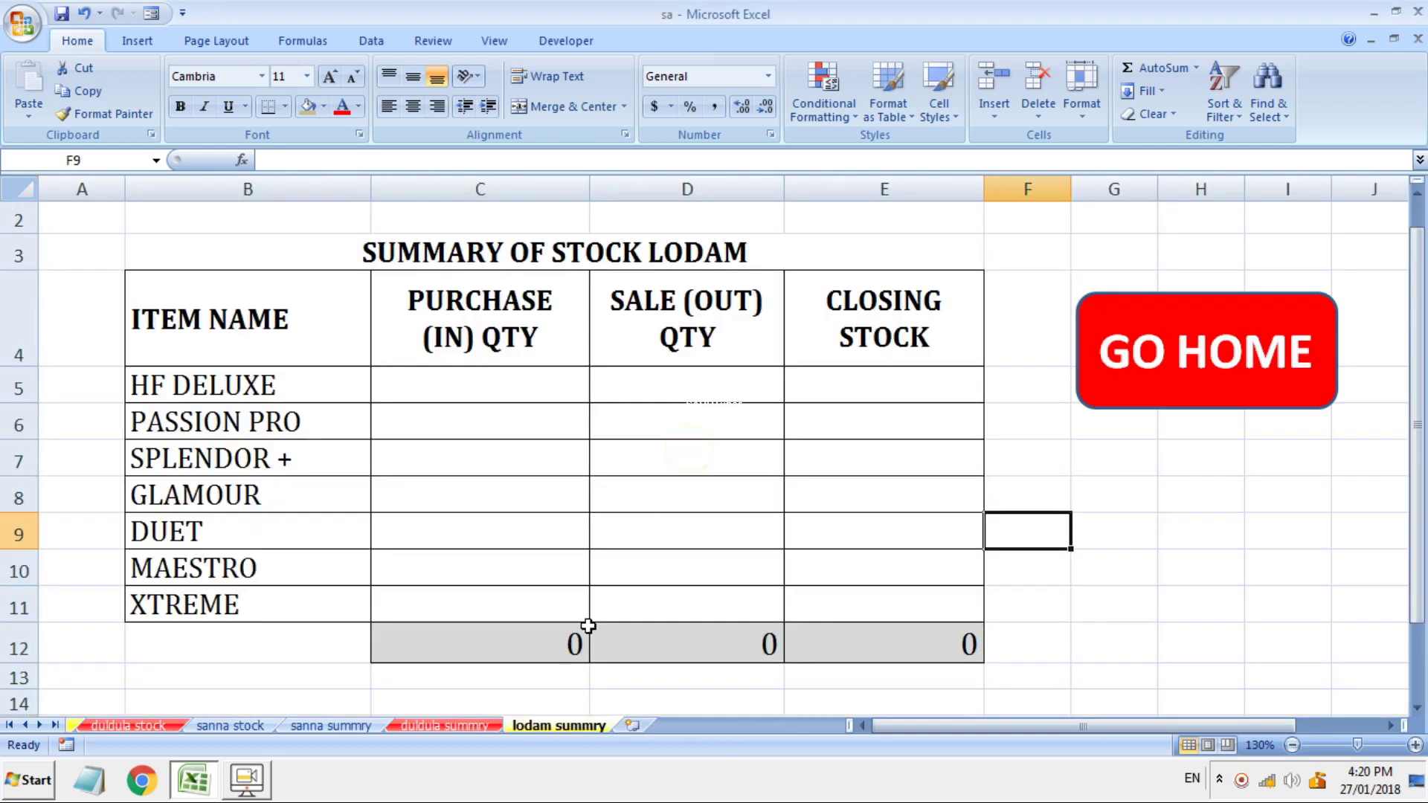
# Return to HOME, open the sanna stock sheet, then switch back to HOME.
pyautogui.click(1150, 390)
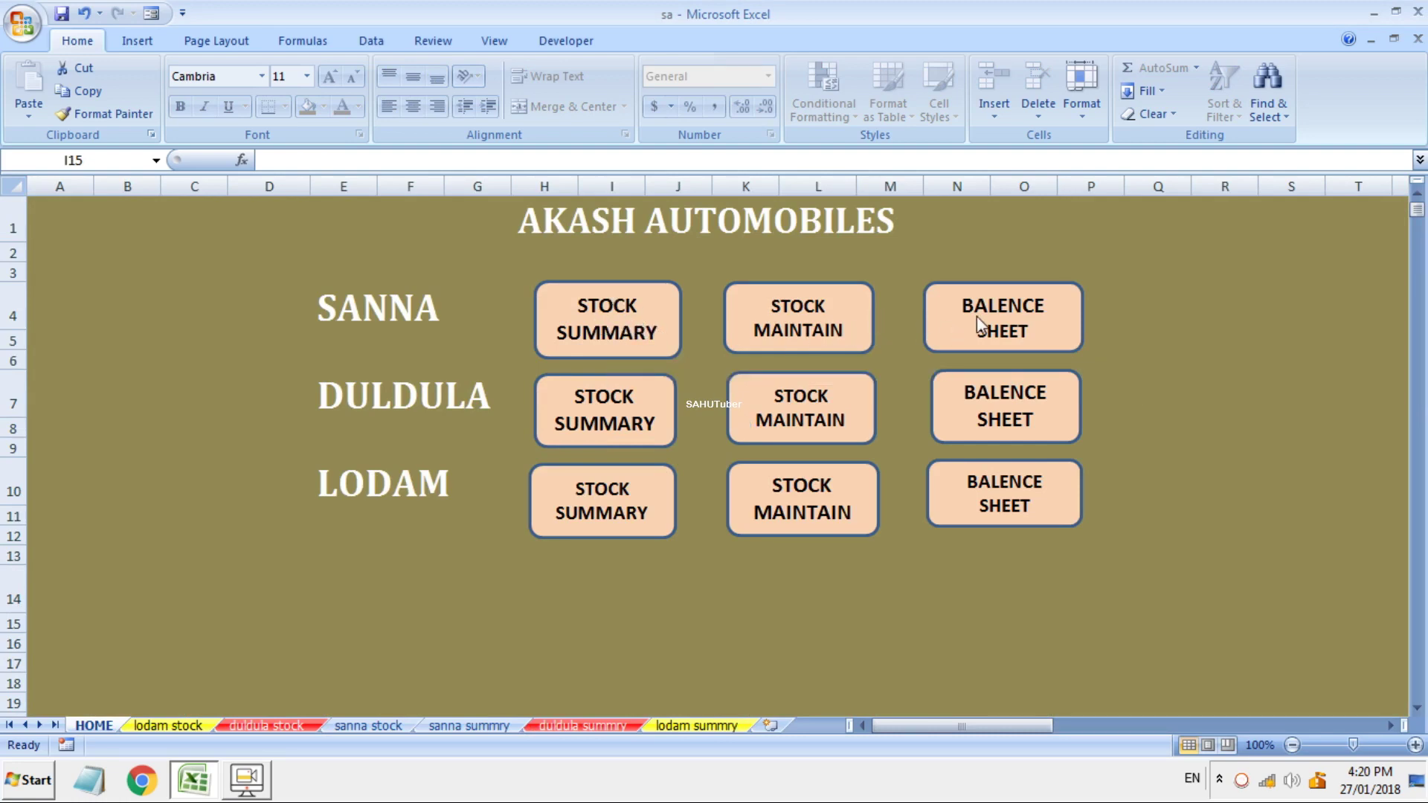
pyautogui.click(784, 311)
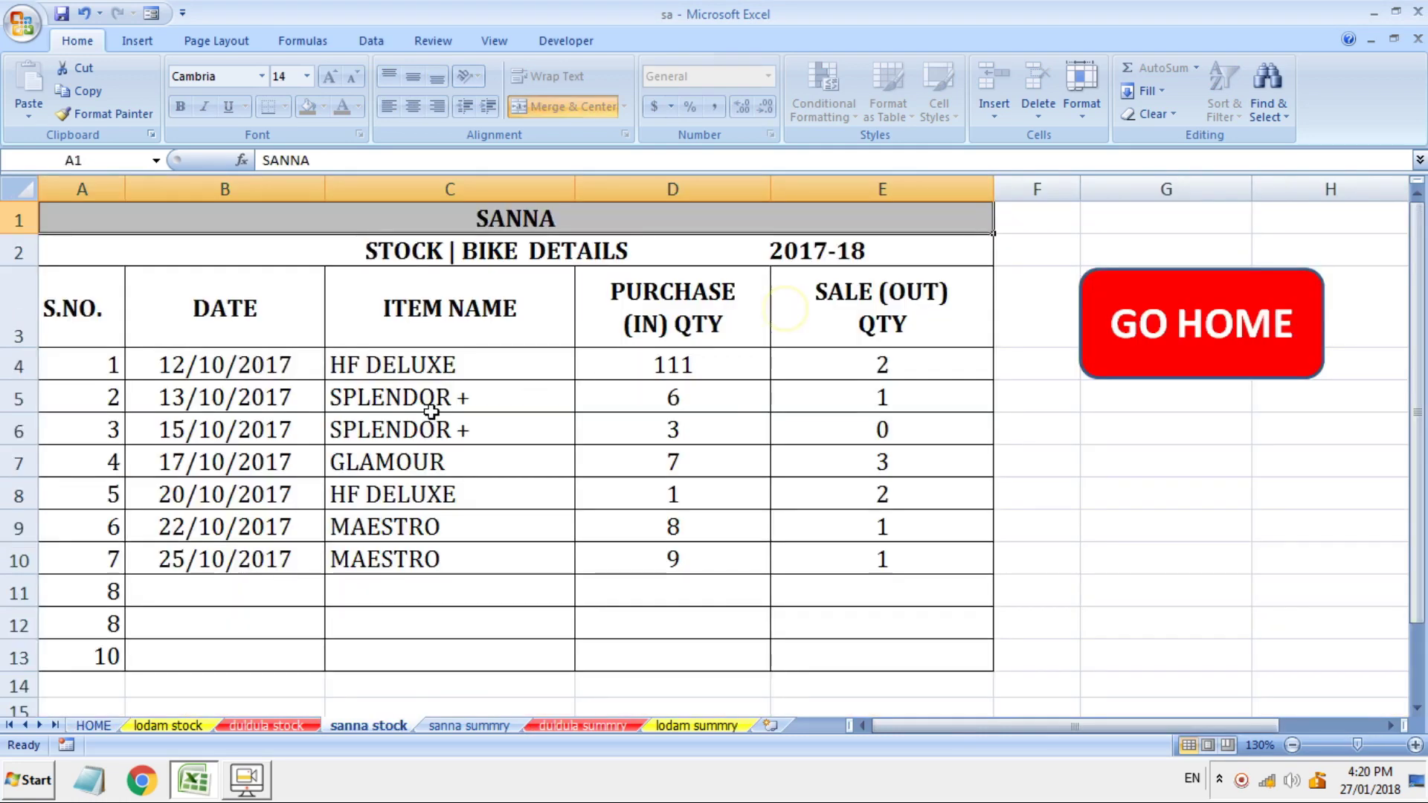
pyautogui.click(435, 550)
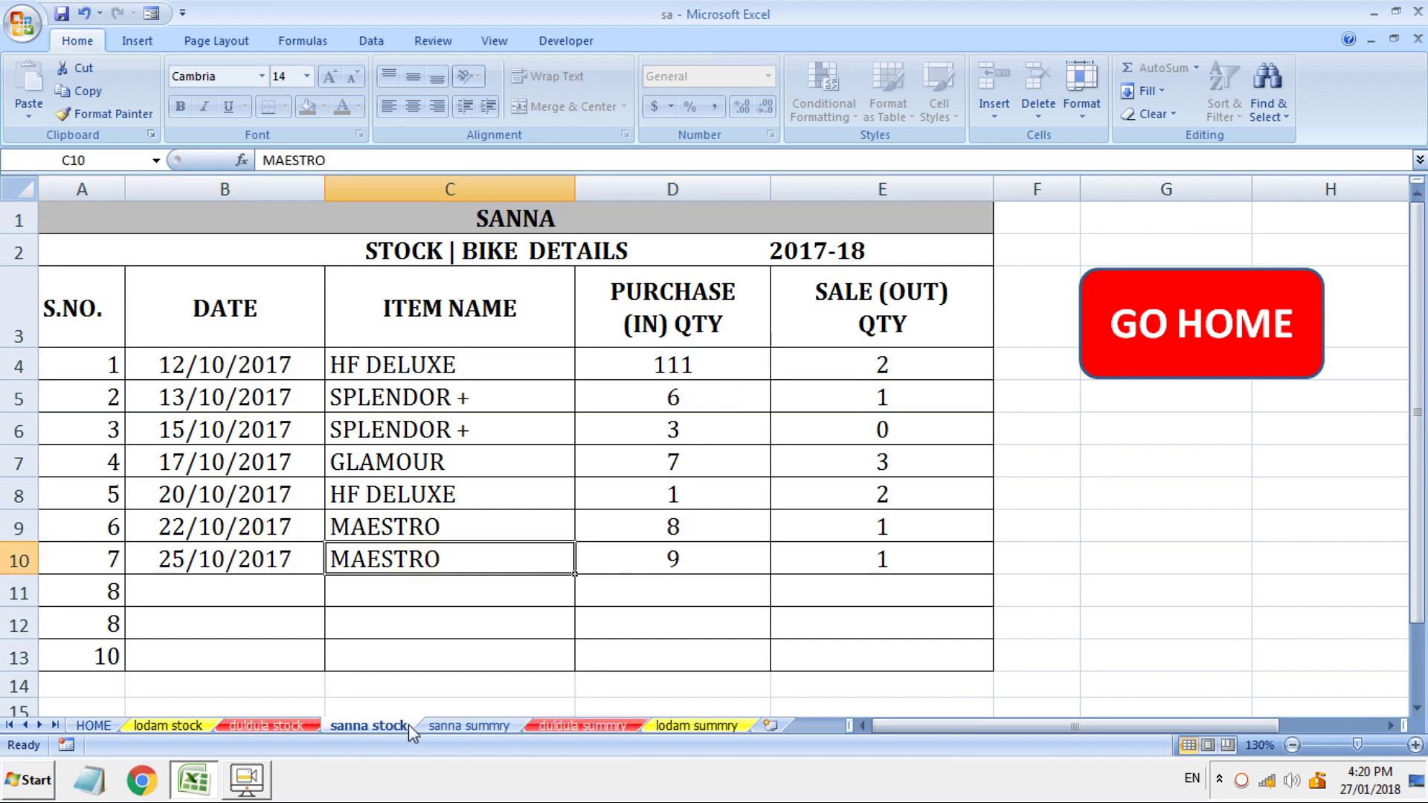
pyautogui.click(93, 726)
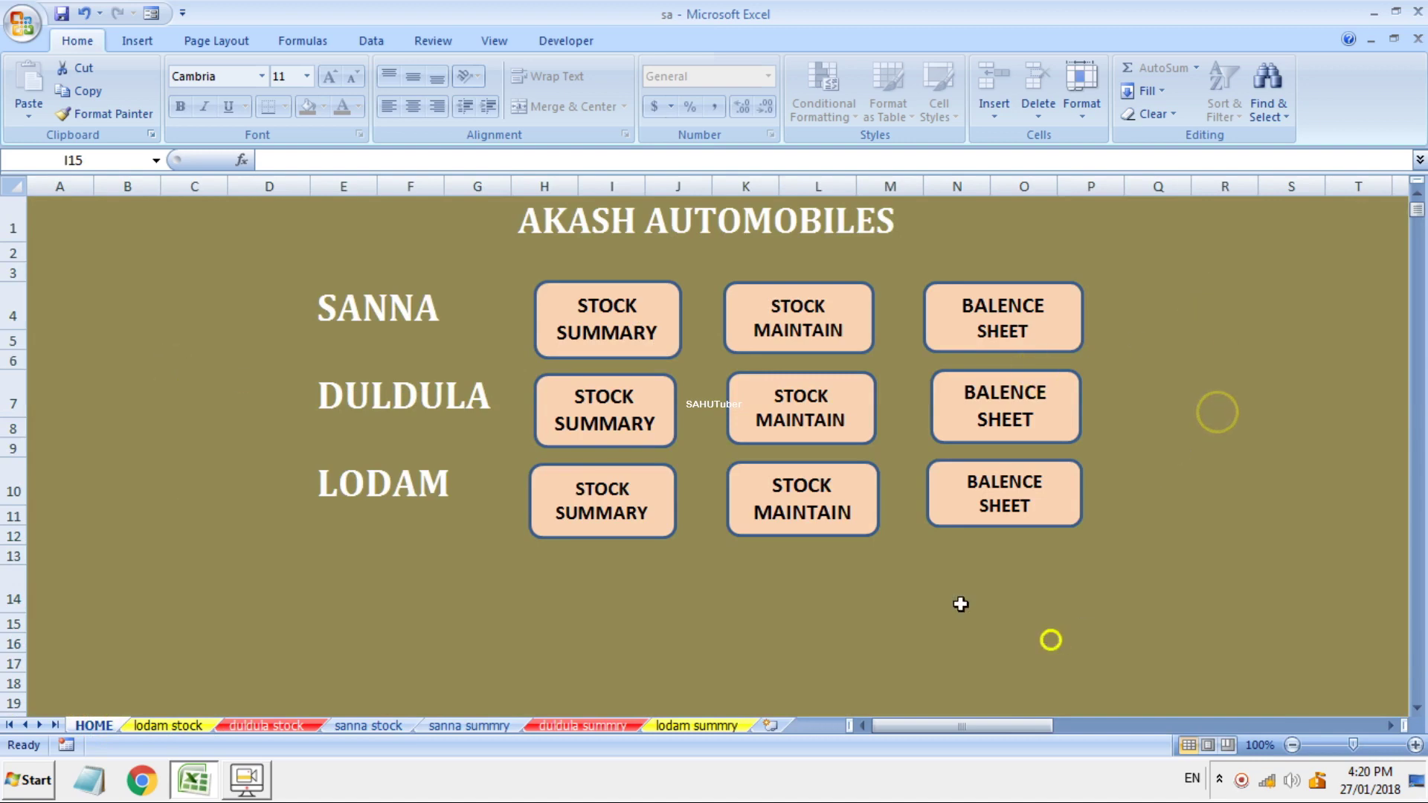
# Test the LODAM summary, SANNA summary and sanna stock buttons, returning HOME each time.
pyautogui.click(624, 493)
pyautogui.click(1264, 350)
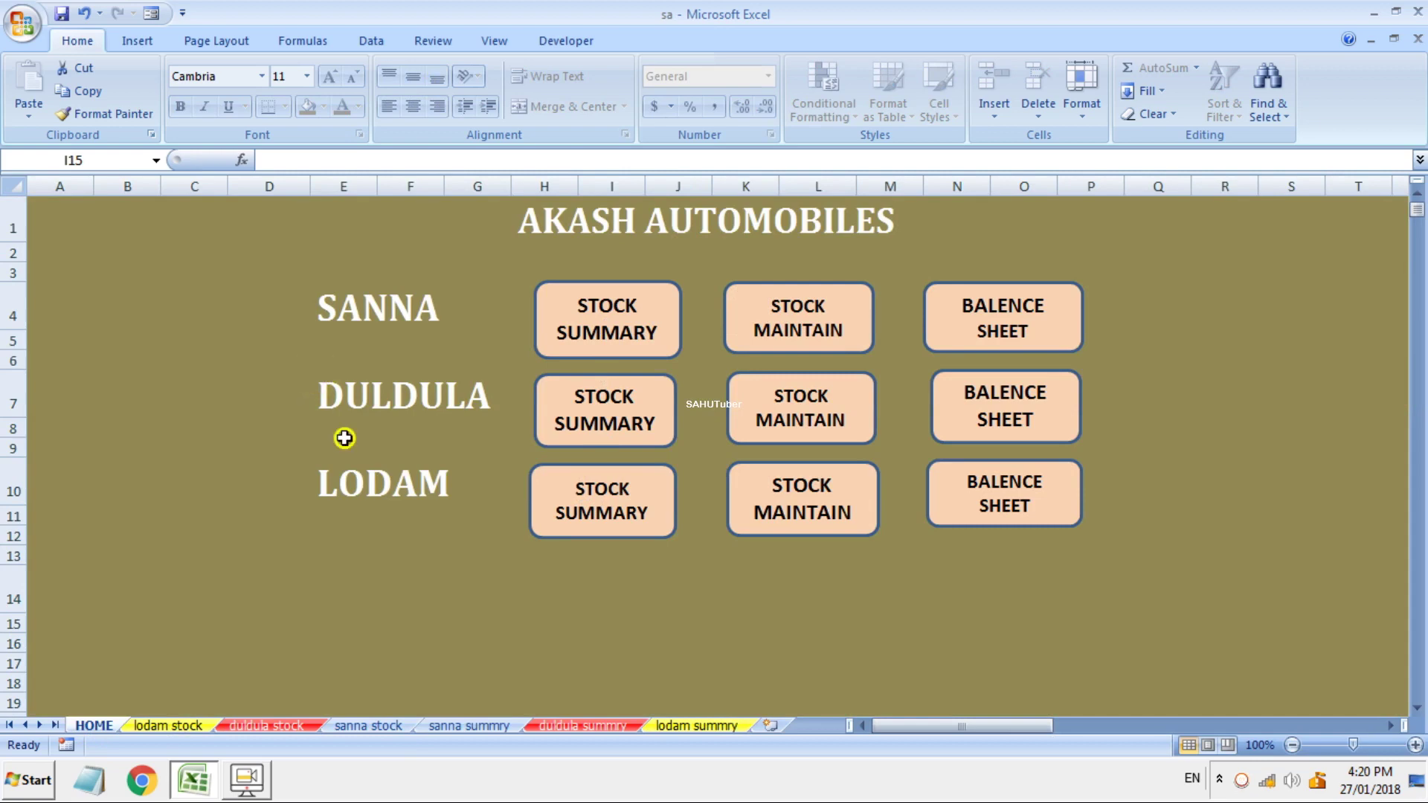
pyautogui.doubleClick(401, 313)
pyautogui.click(721, 450)
pyautogui.click(637, 328)
pyautogui.click(1100, 344)
pyautogui.click(774, 342)
pyautogui.click(1207, 337)
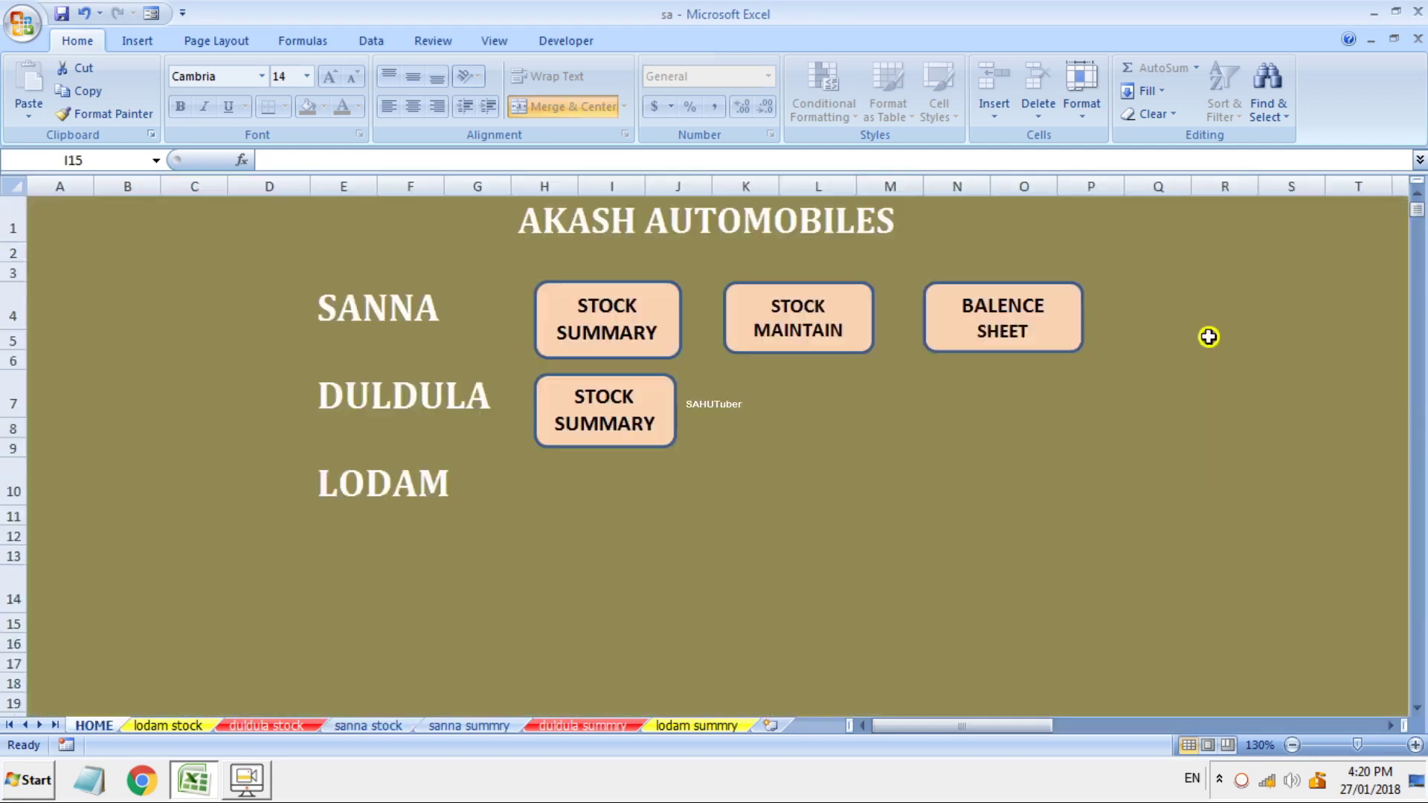
# Revisit the sanna stock sheet, then open the SANNA stock summary showing totals 139, 9 and 130.
pyautogui.click(757, 335)
pyautogui.click(691, 355)
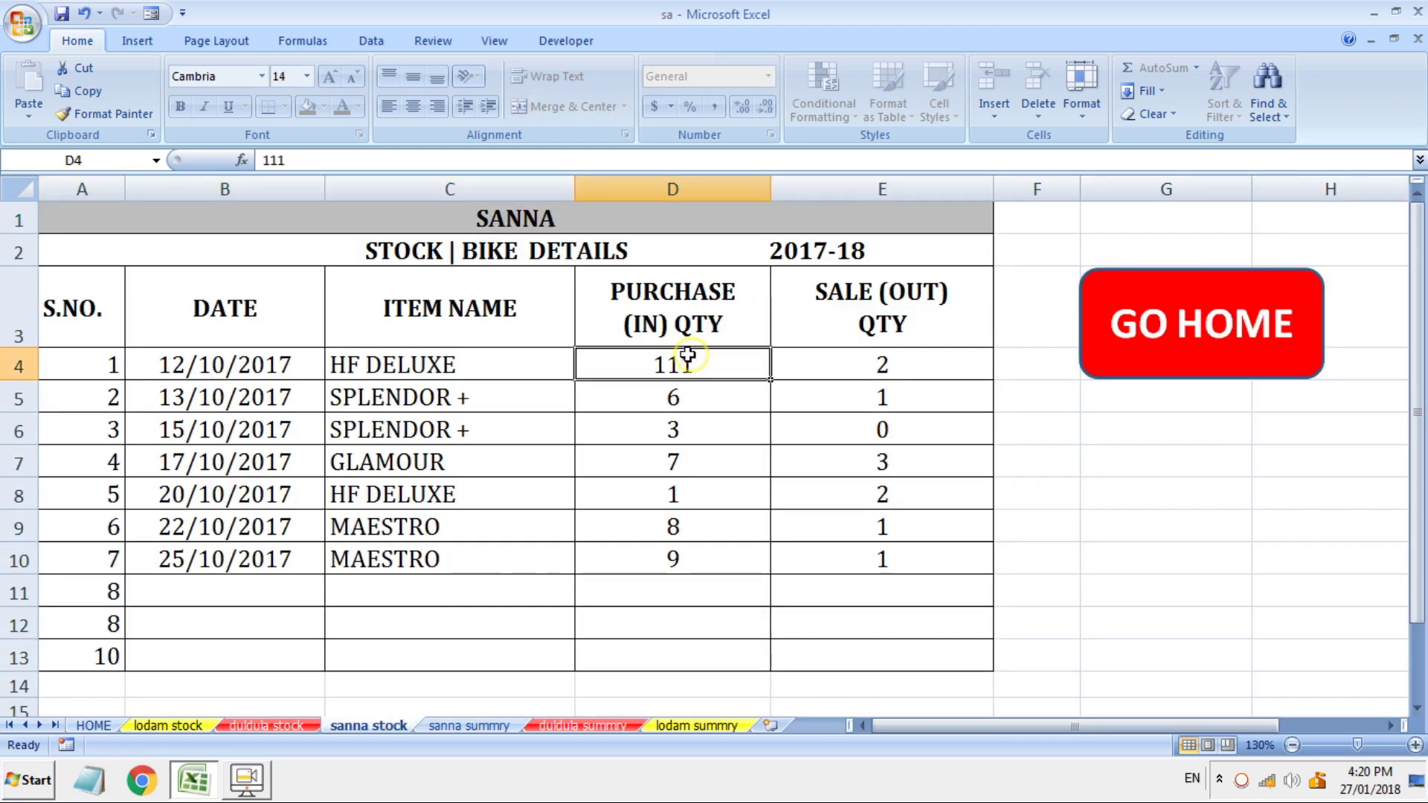
pyautogui.click(1200, 372)
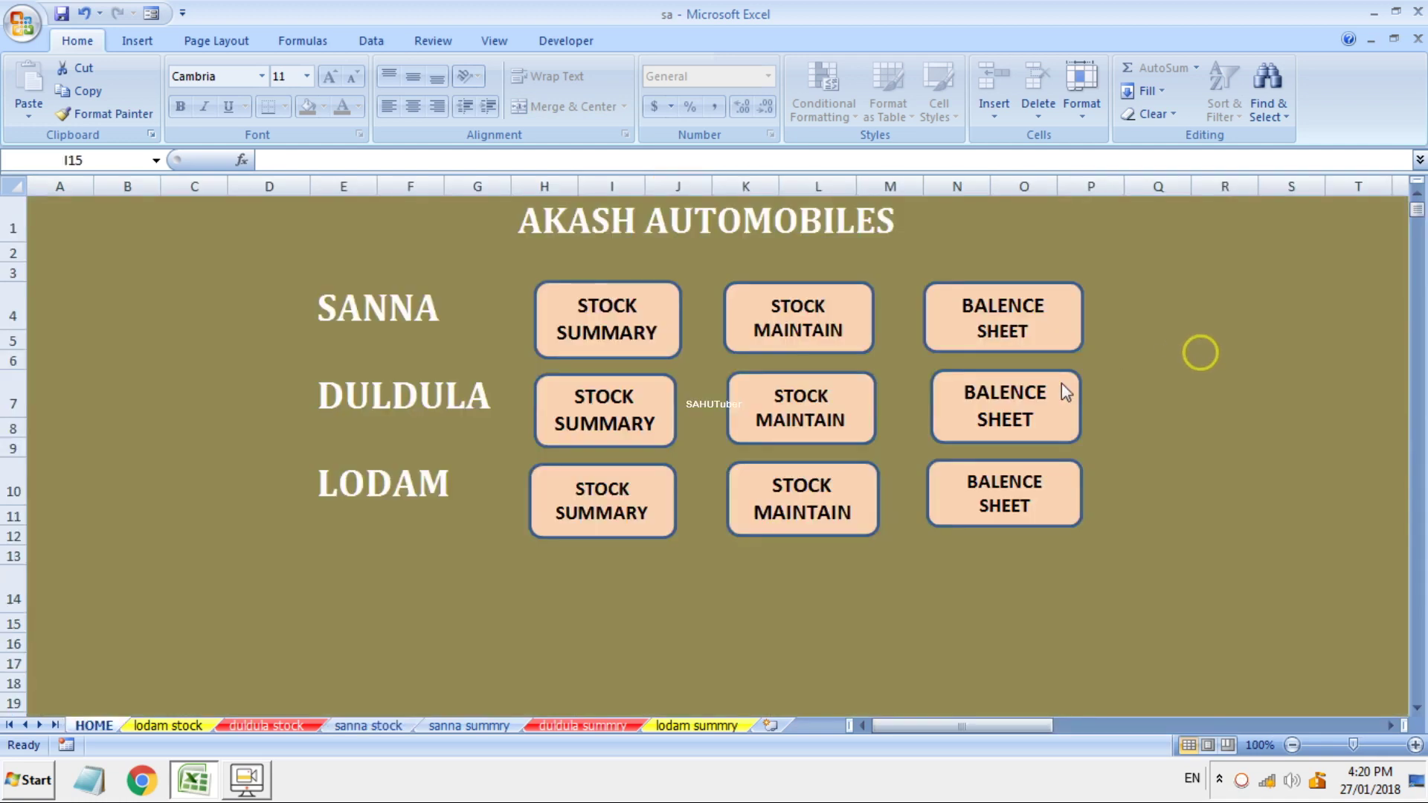
pyautogui.click(766, 327)
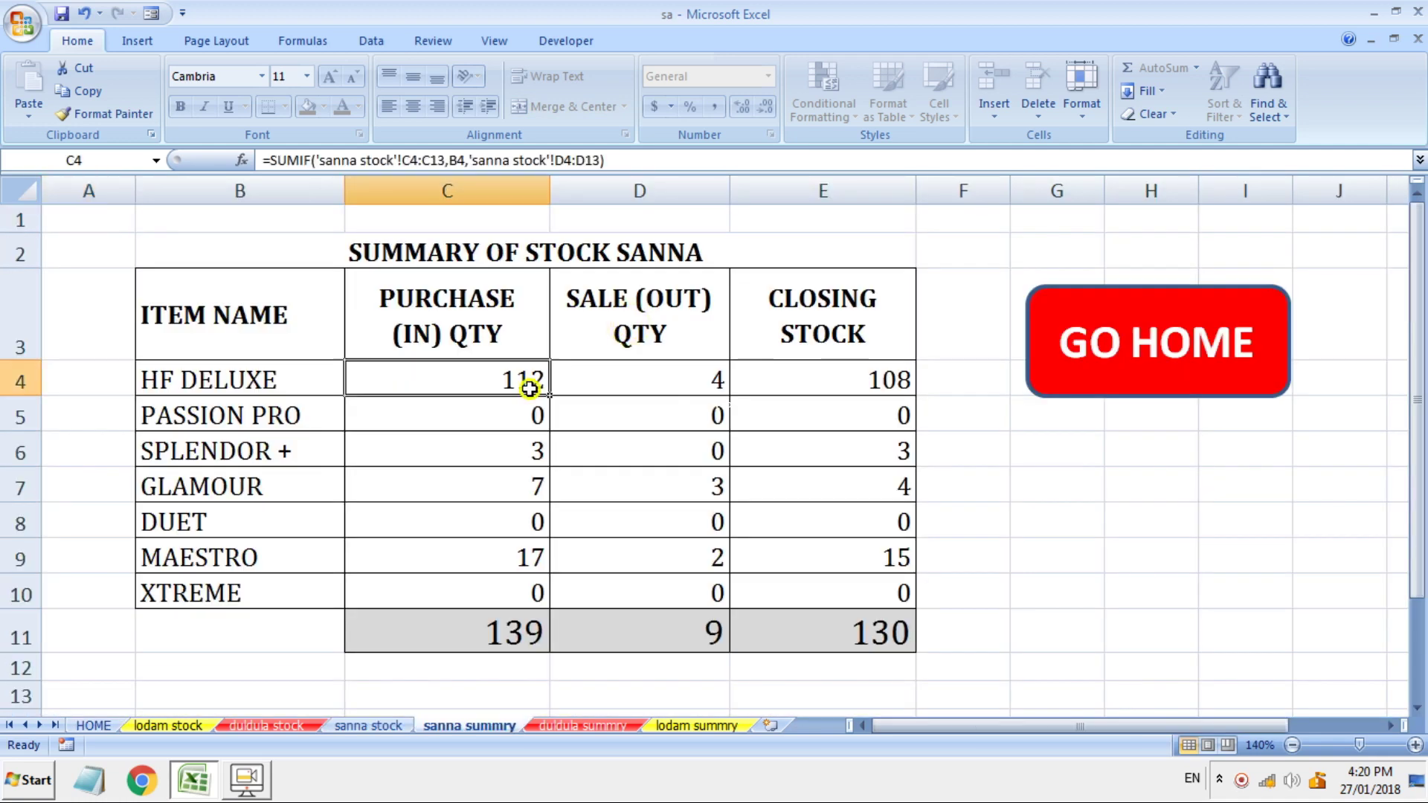
pyautogui.moveTo(528, 378); pyautogui.dragTo(825, 569)
pyautogui.click(1094, 509)
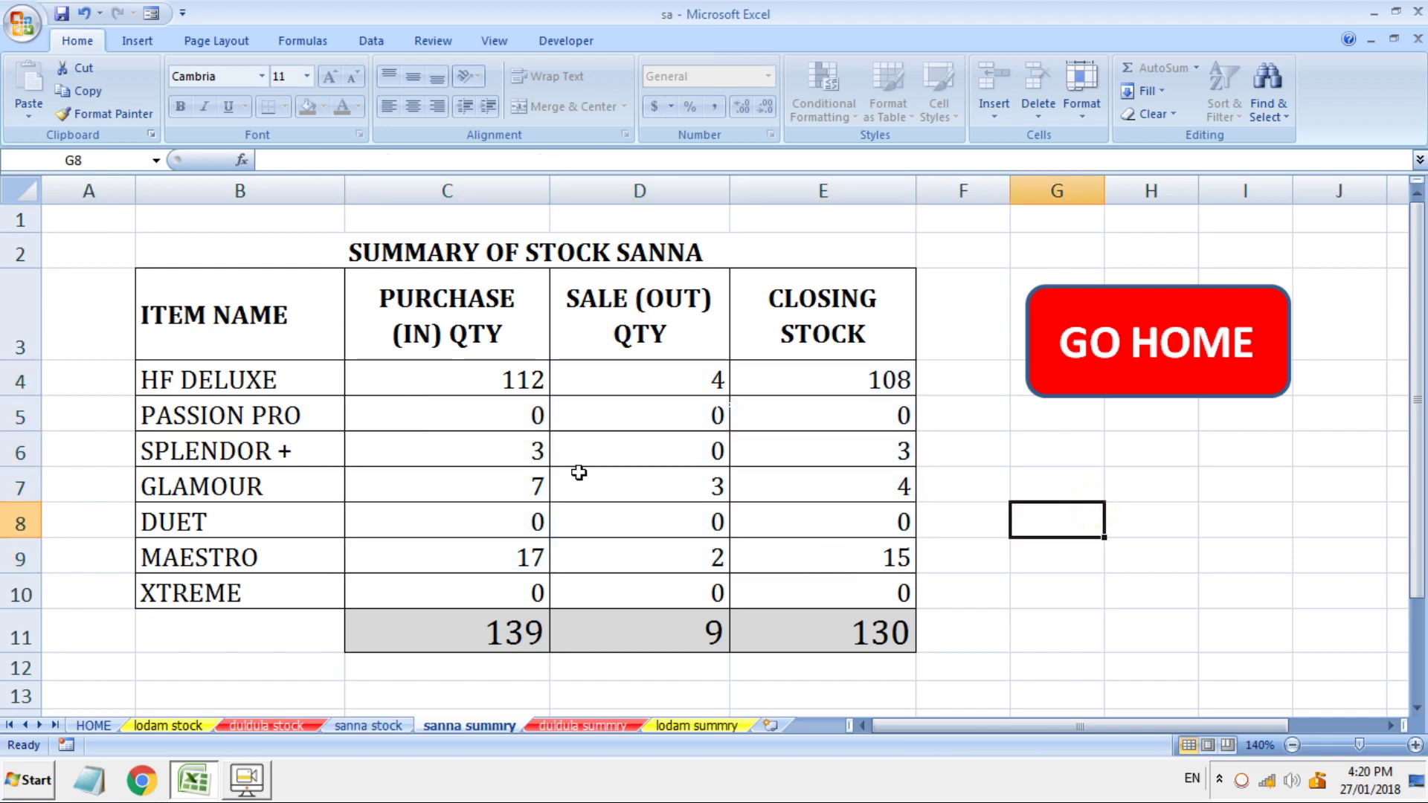
pyautogui.click(1145, 559)
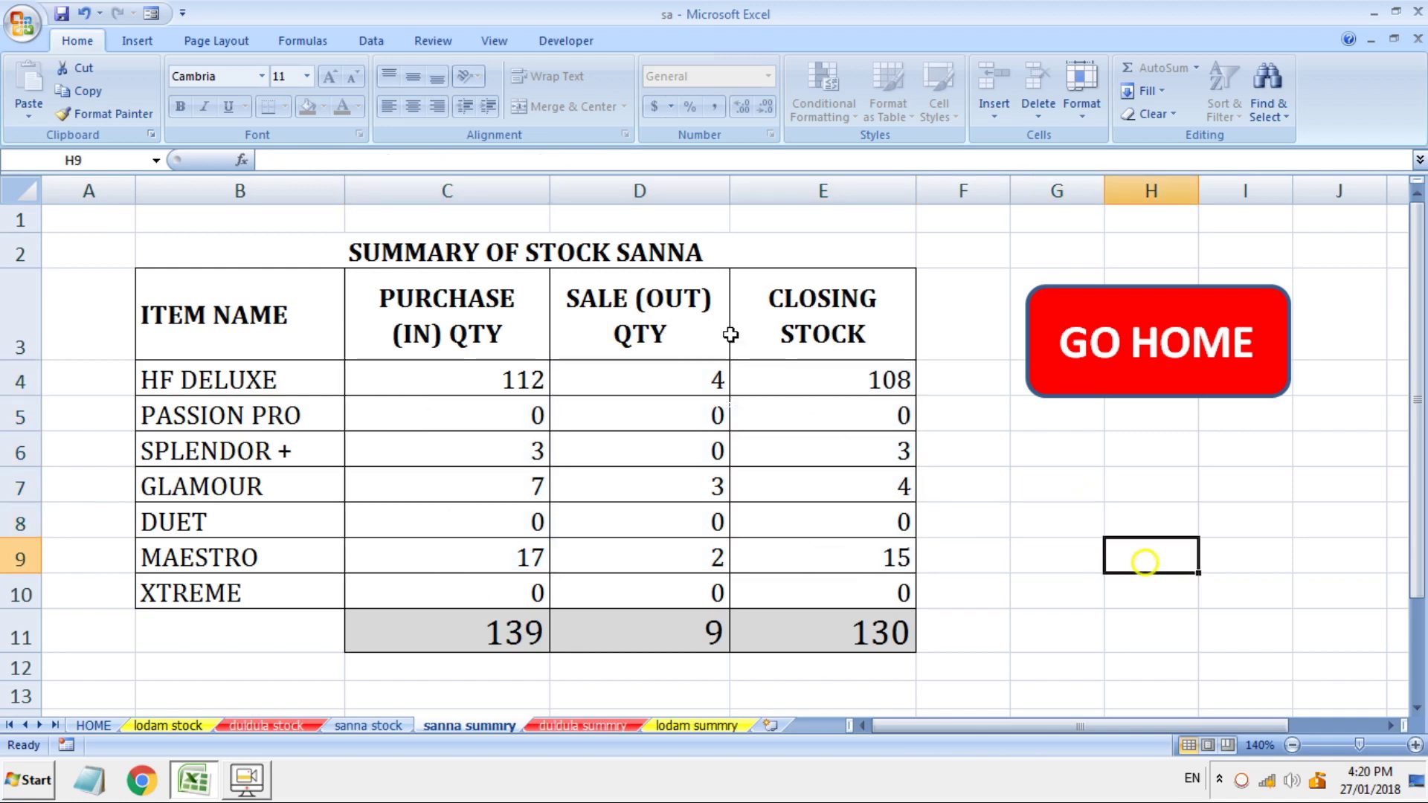
# Unprotect the sanna summry sheet.
pyautogui.click(419, 46)
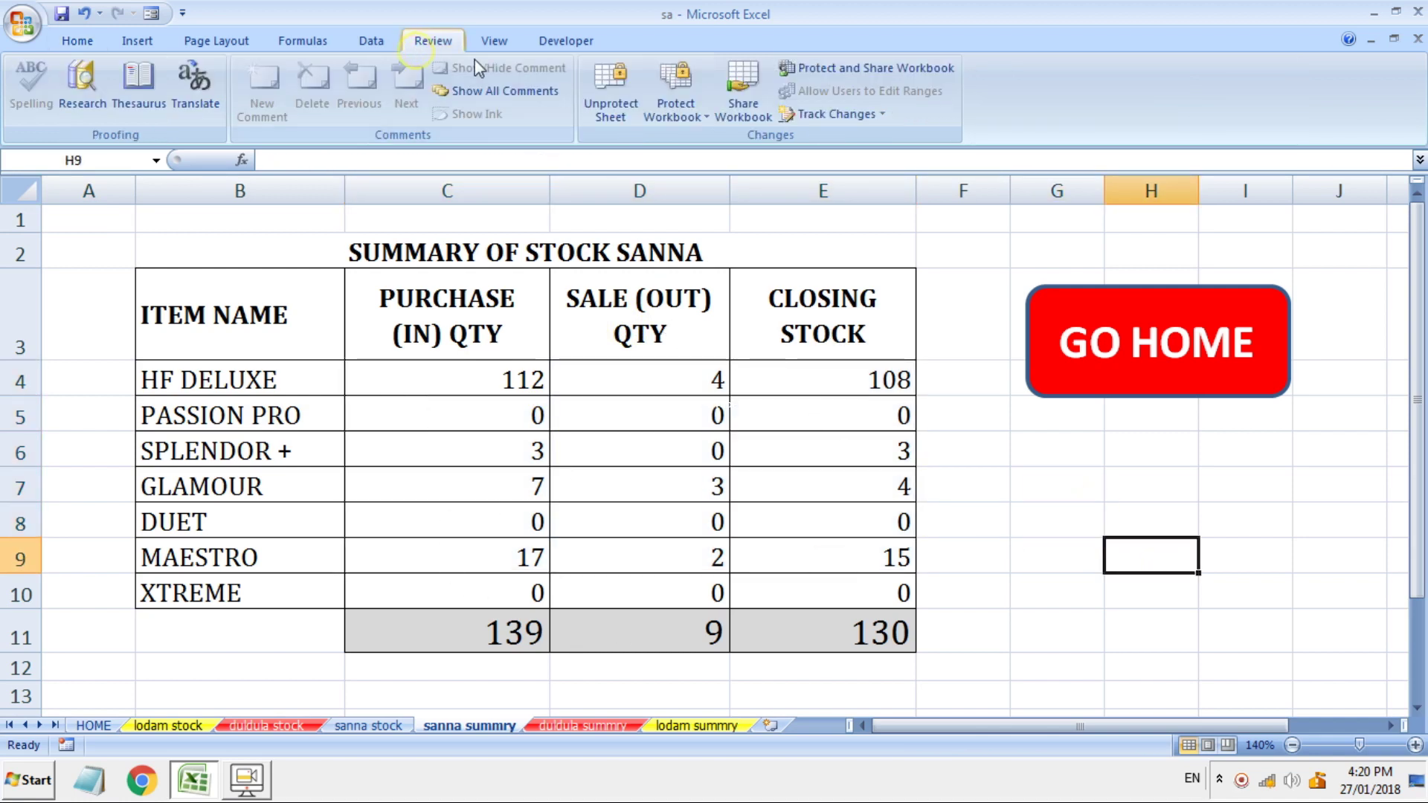
pyautogui.click(609, 89)
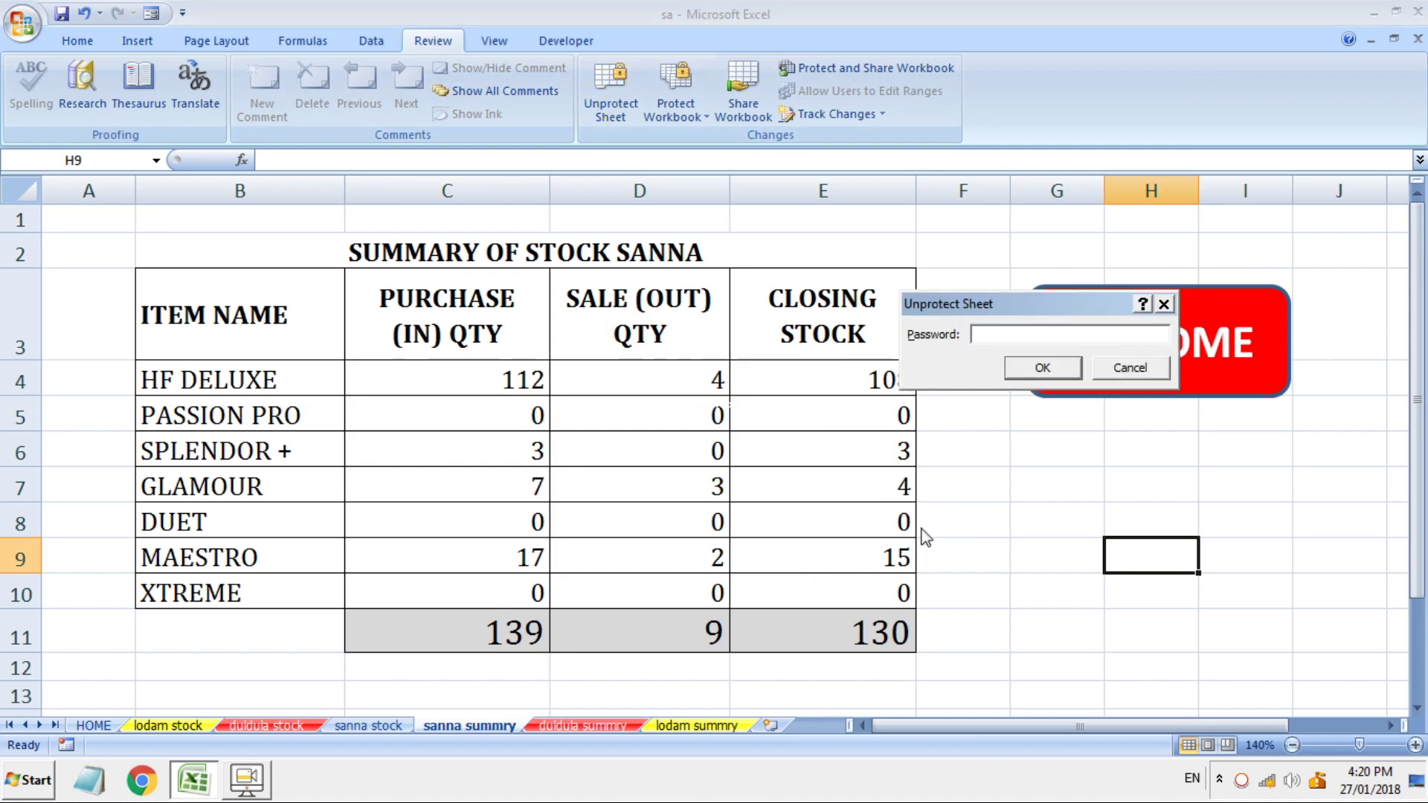
pyautogui.press('Return')
pyautogui.click(1190, 444)
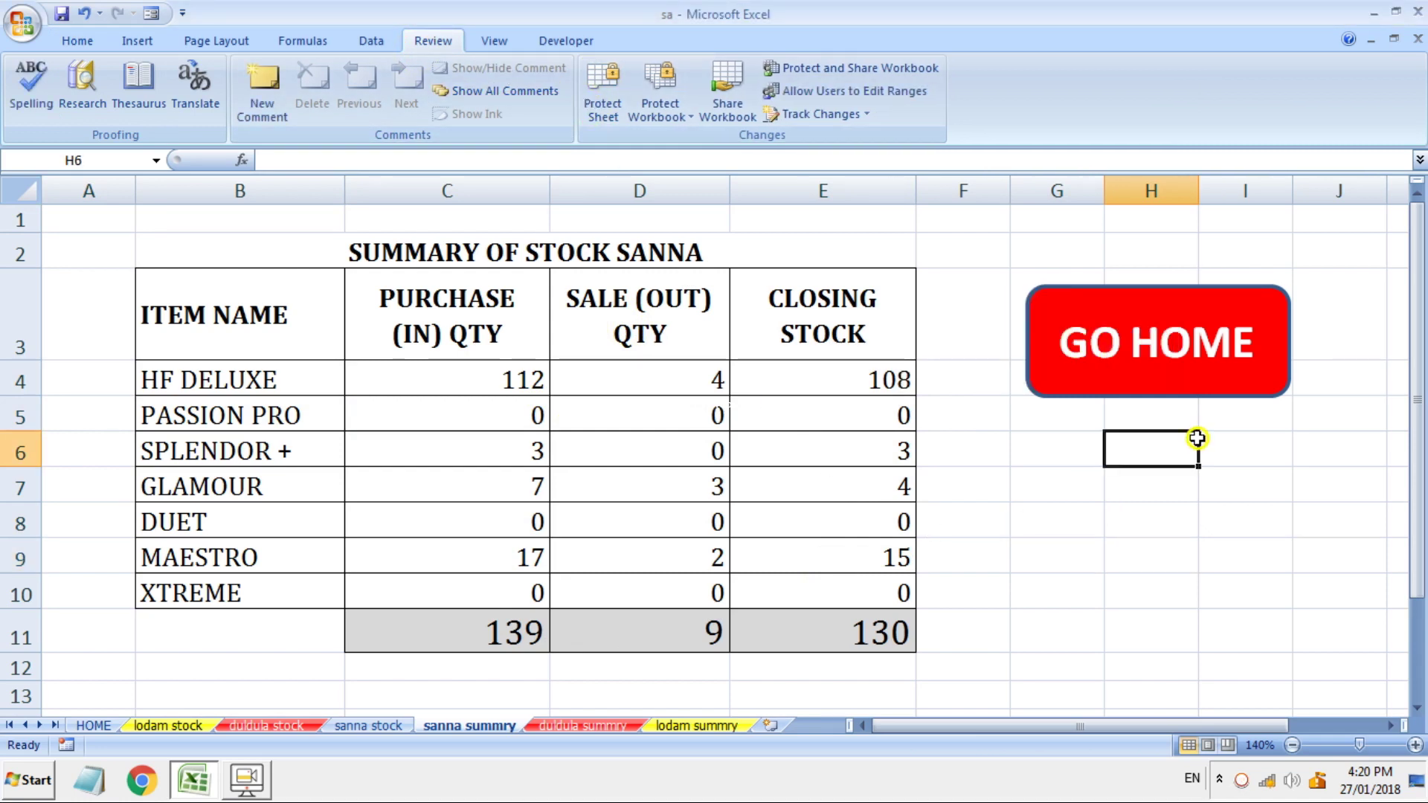
# Re-protect the sheet with a password, disallowing selection of locked and unlocked cells.
pyautogui.click(602, 93)
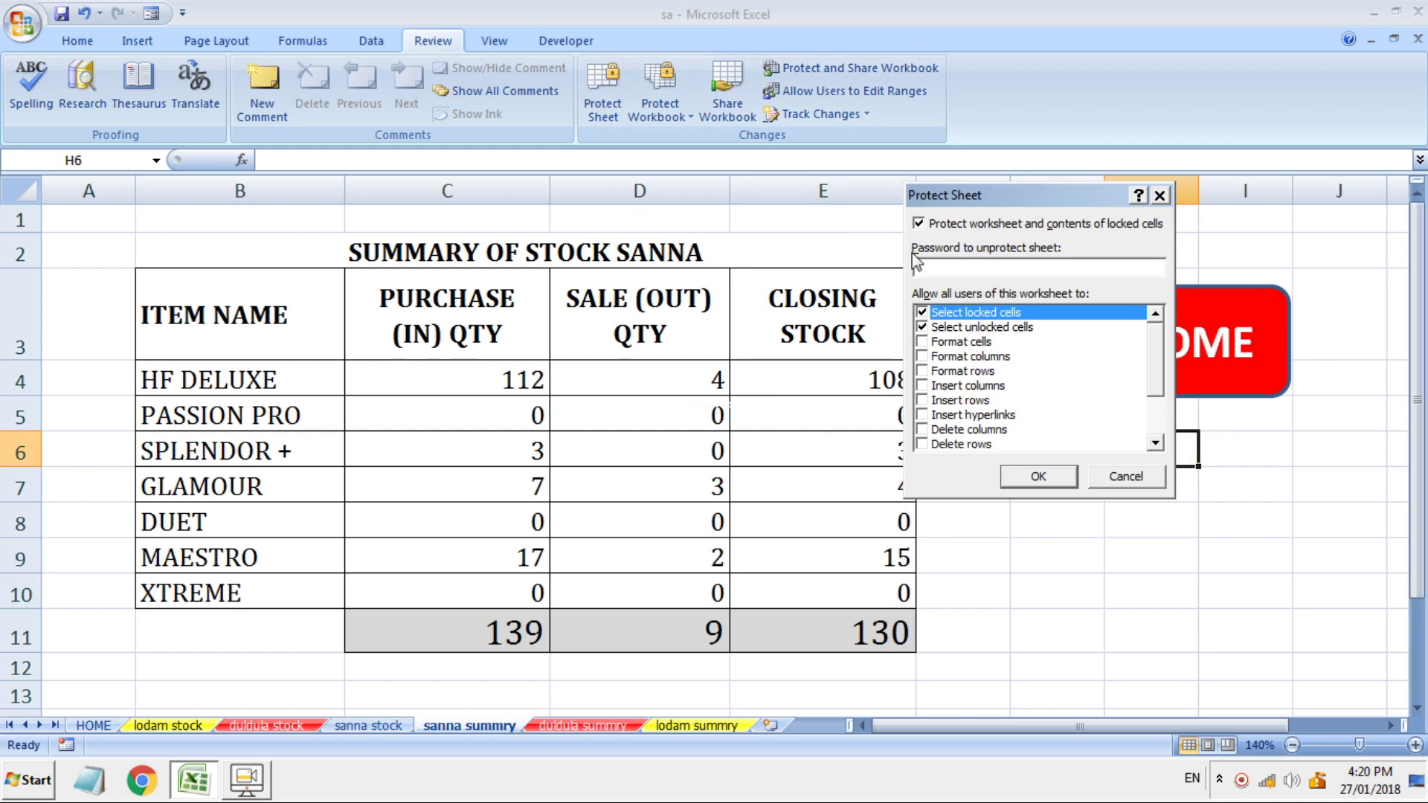
pyautogui.click(922, 327)
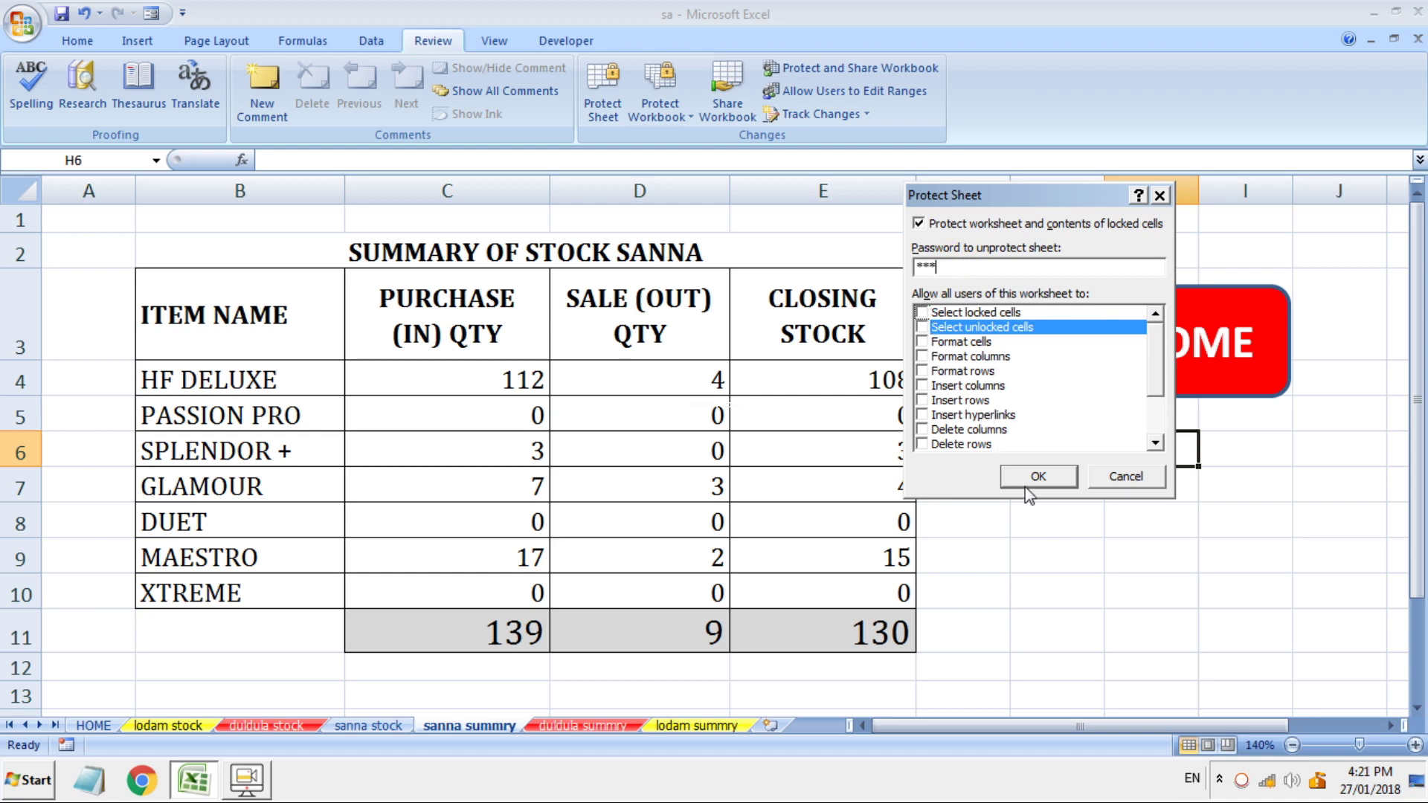
pyautogui.click(1026, 484)
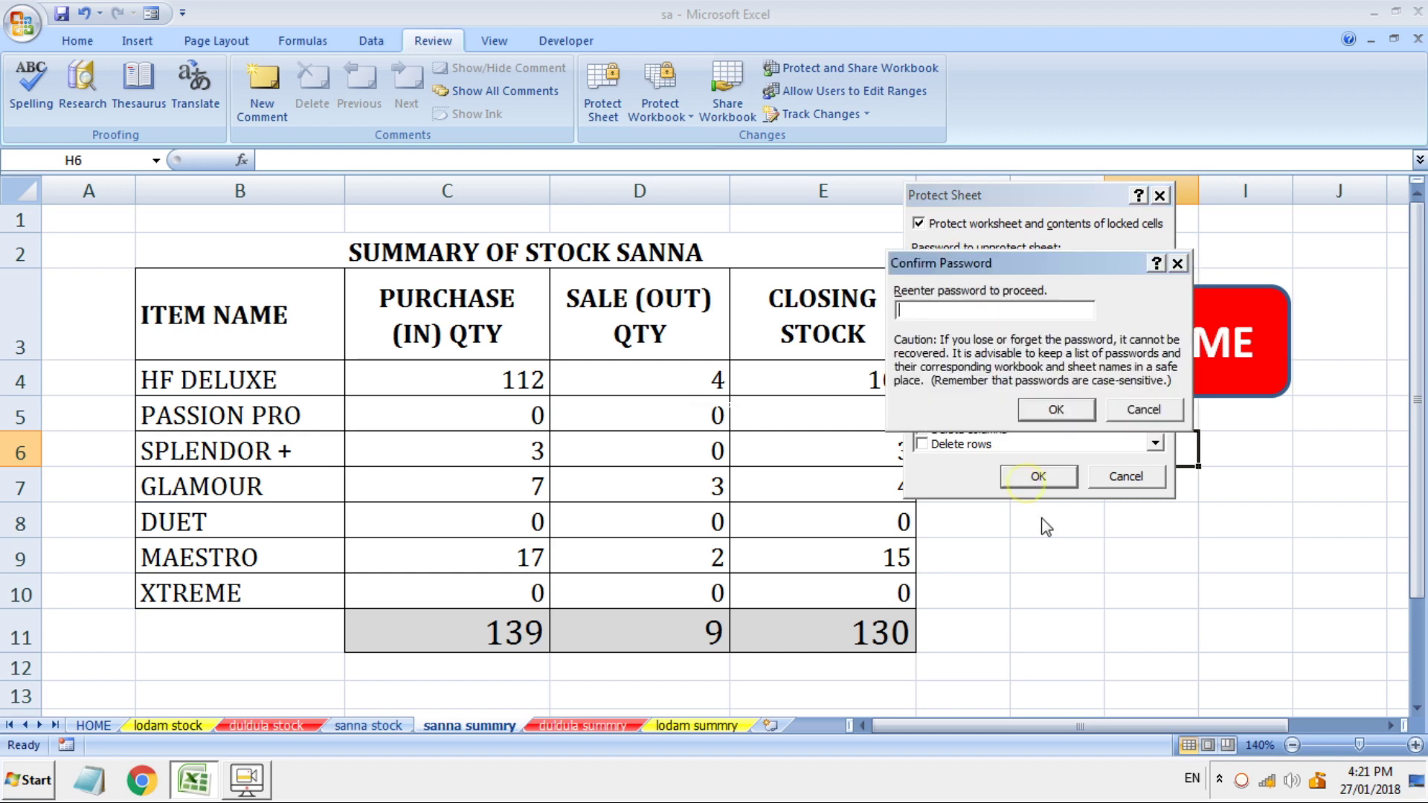
pyautogui.click(1026, 405)
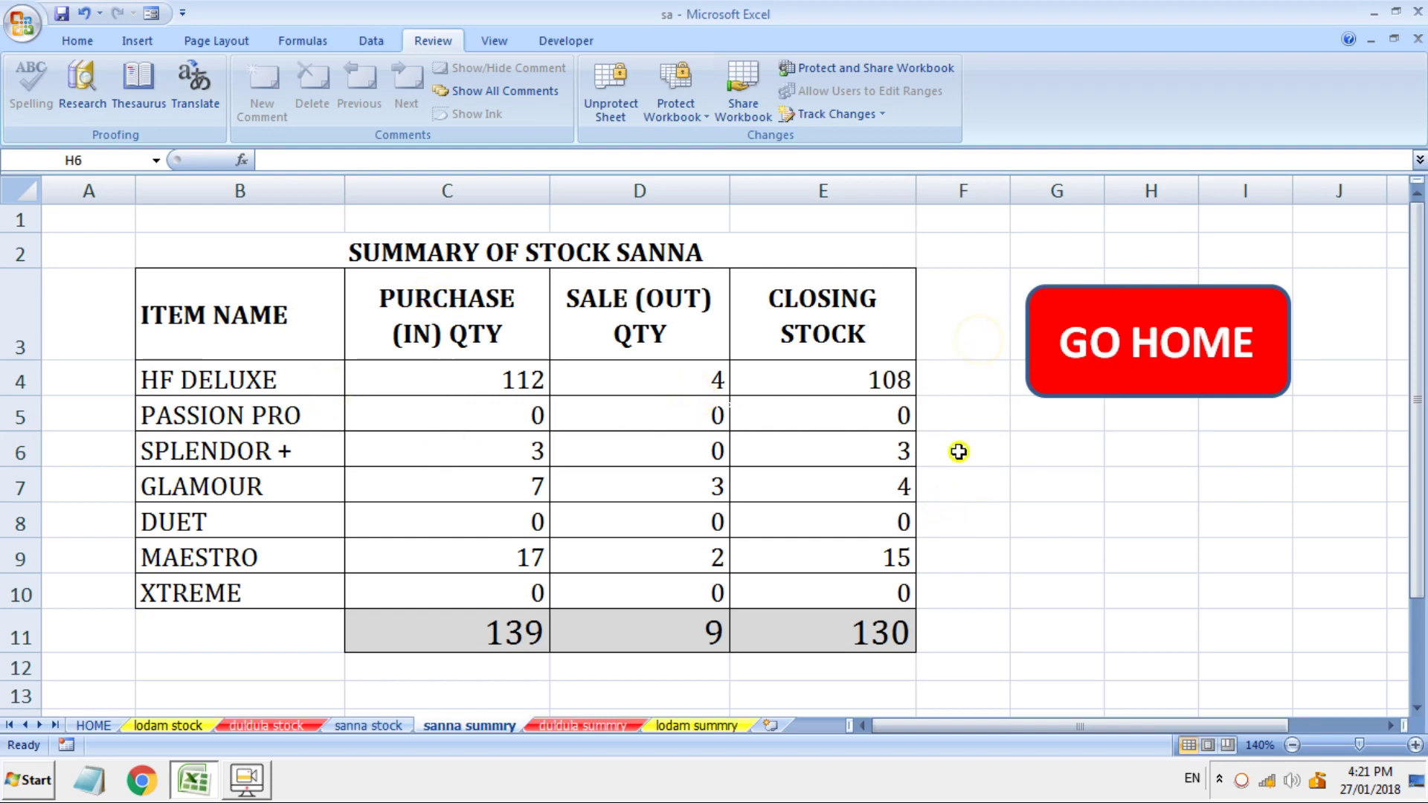
pyautogui.click(1222, 363)
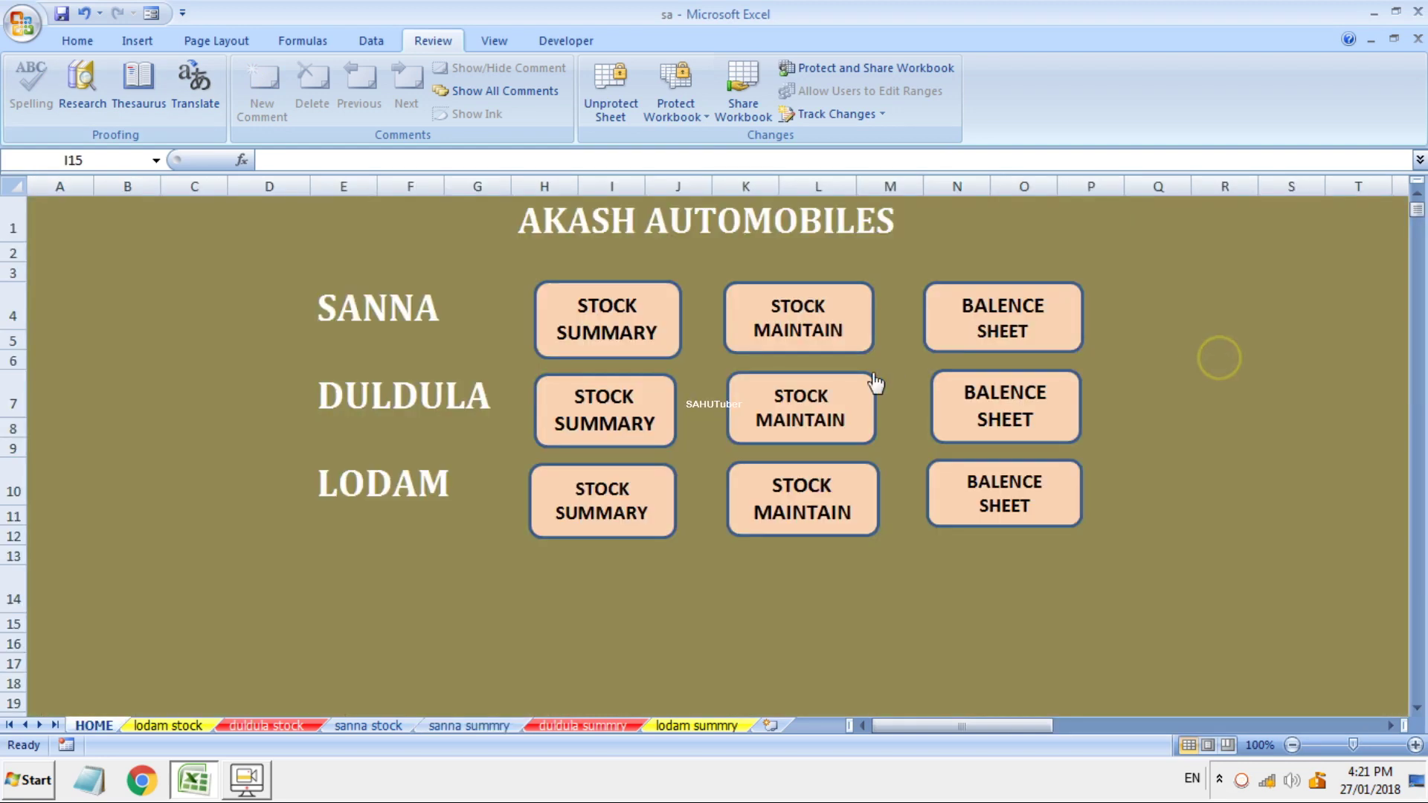
pyautogui.click(583, 337)
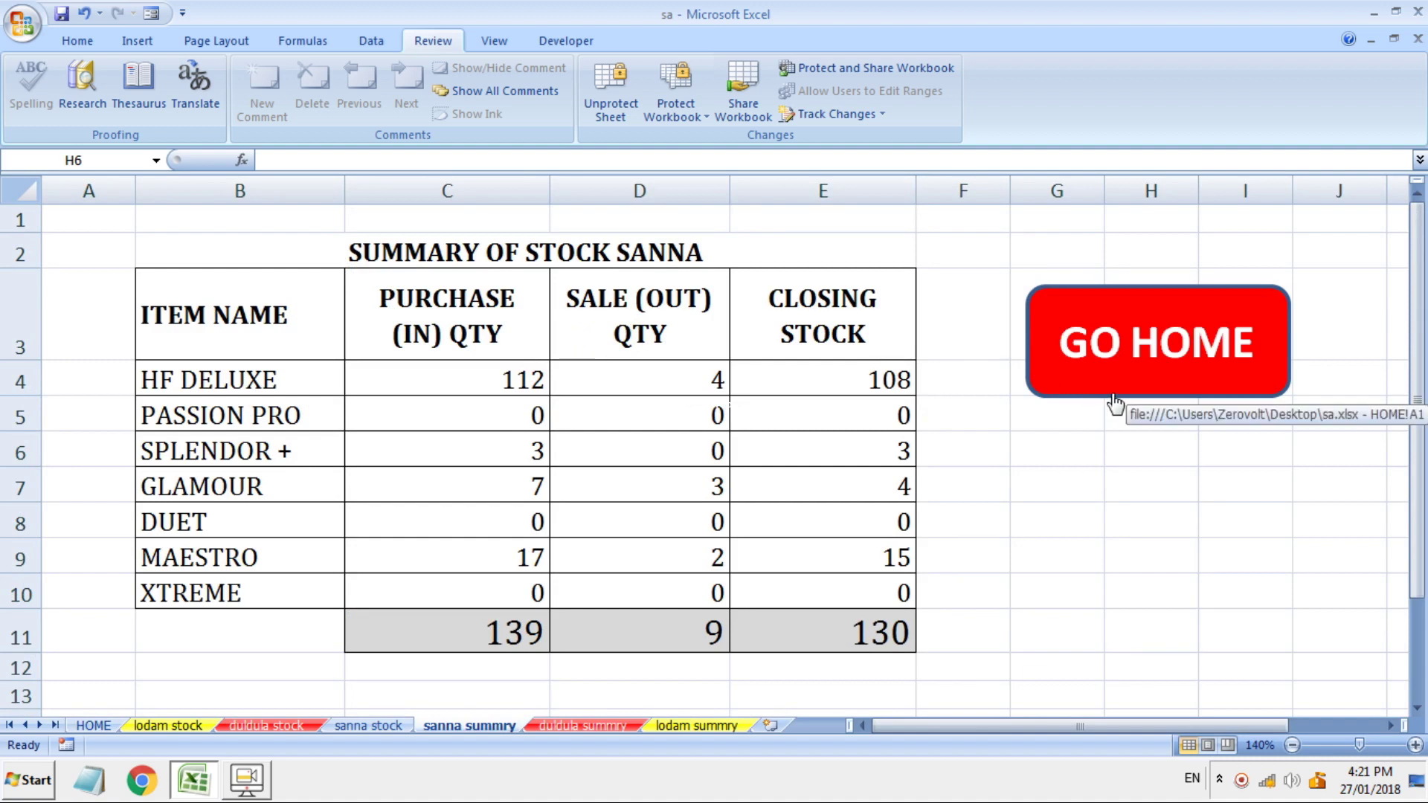